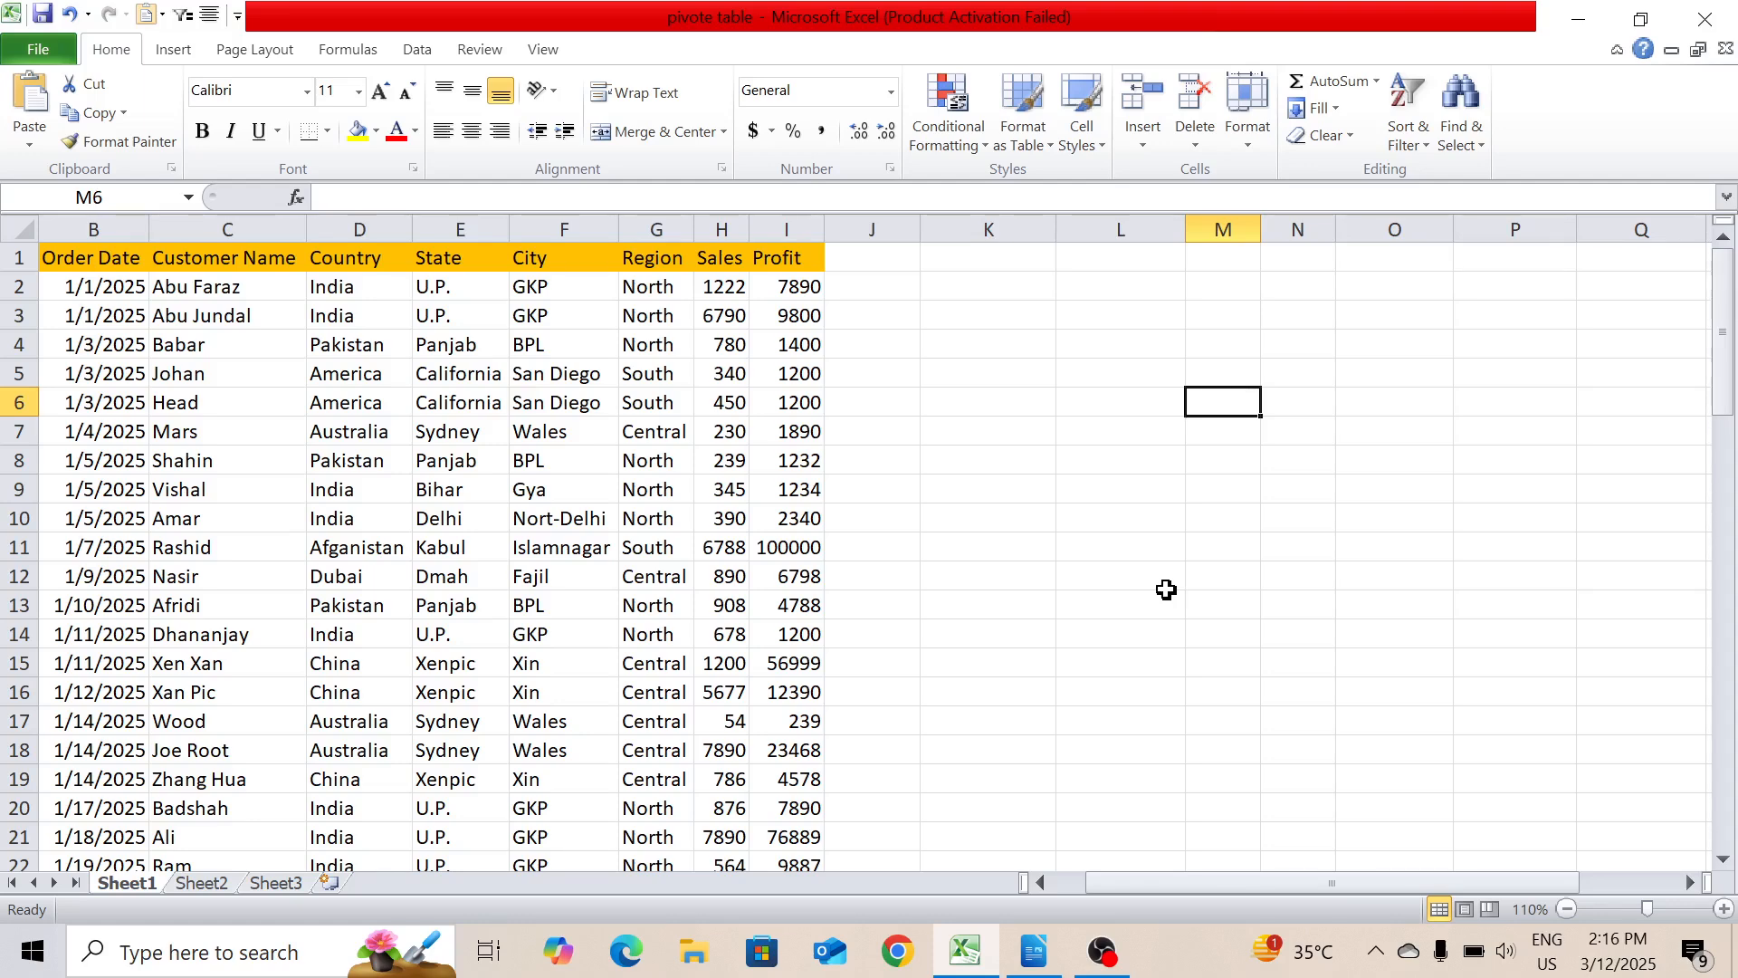
- Switch to the PIVOT TABLE.odt notes in LibreOffice Writer and review the Top 10 filter and PivotTable Filters sections
key("alt+Tab")
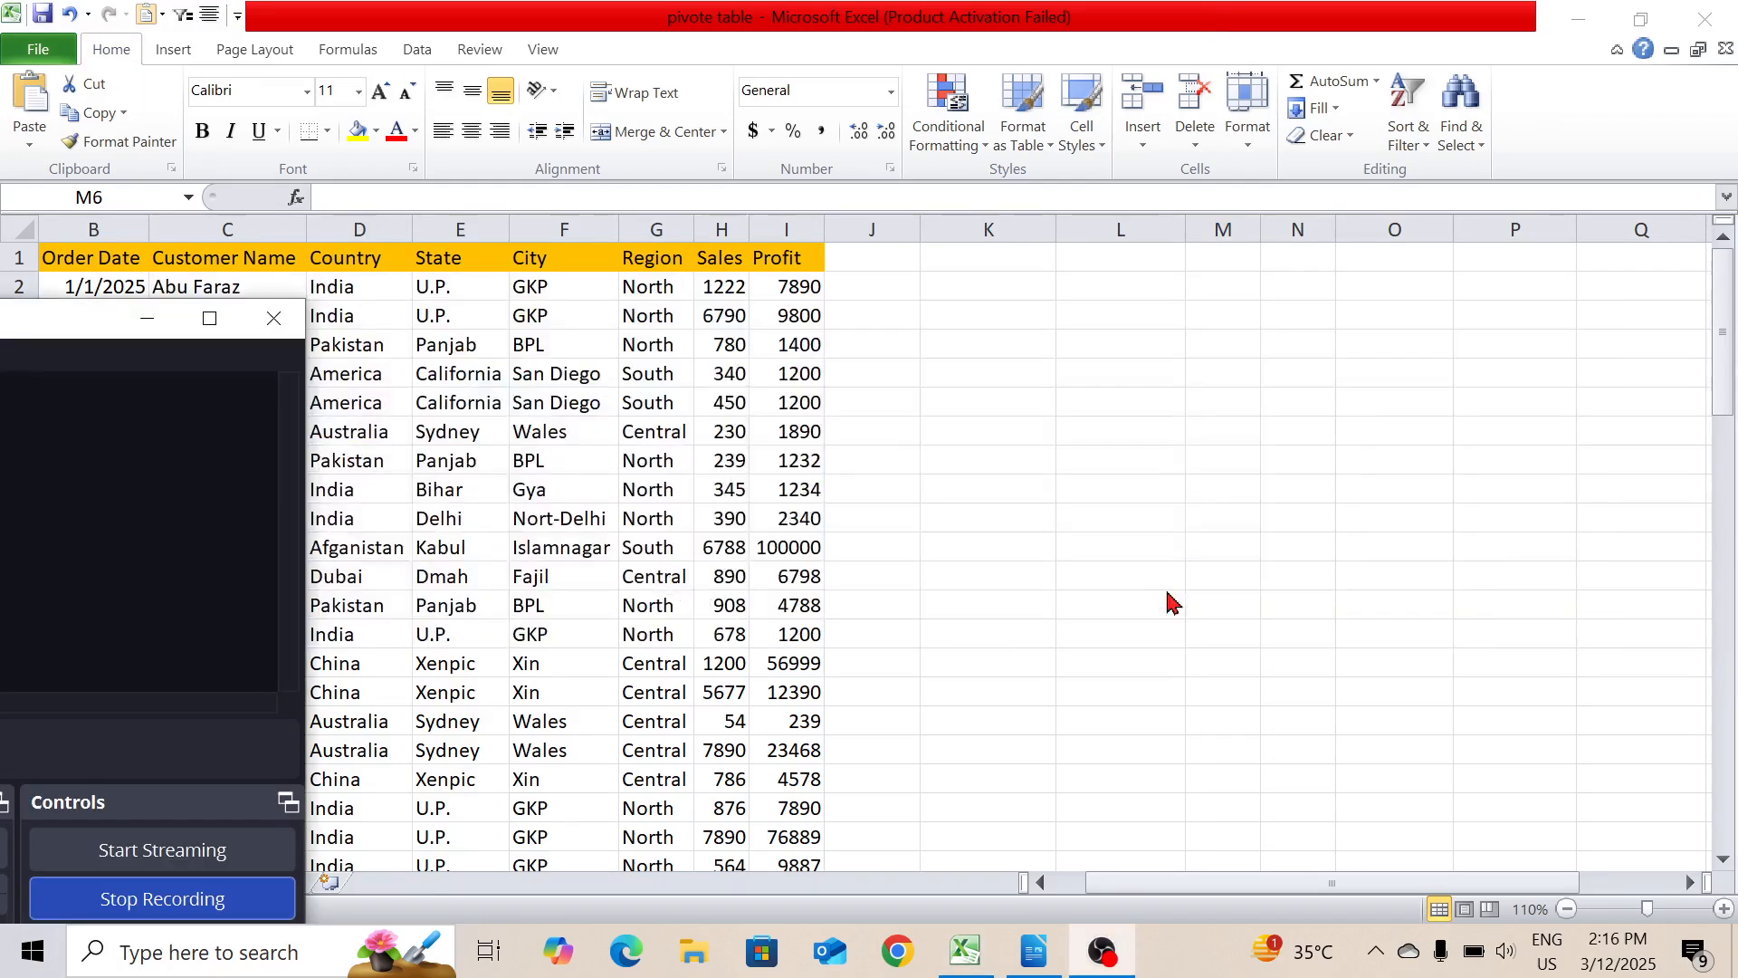
key("alt+Tab")
key("alt+Tab")
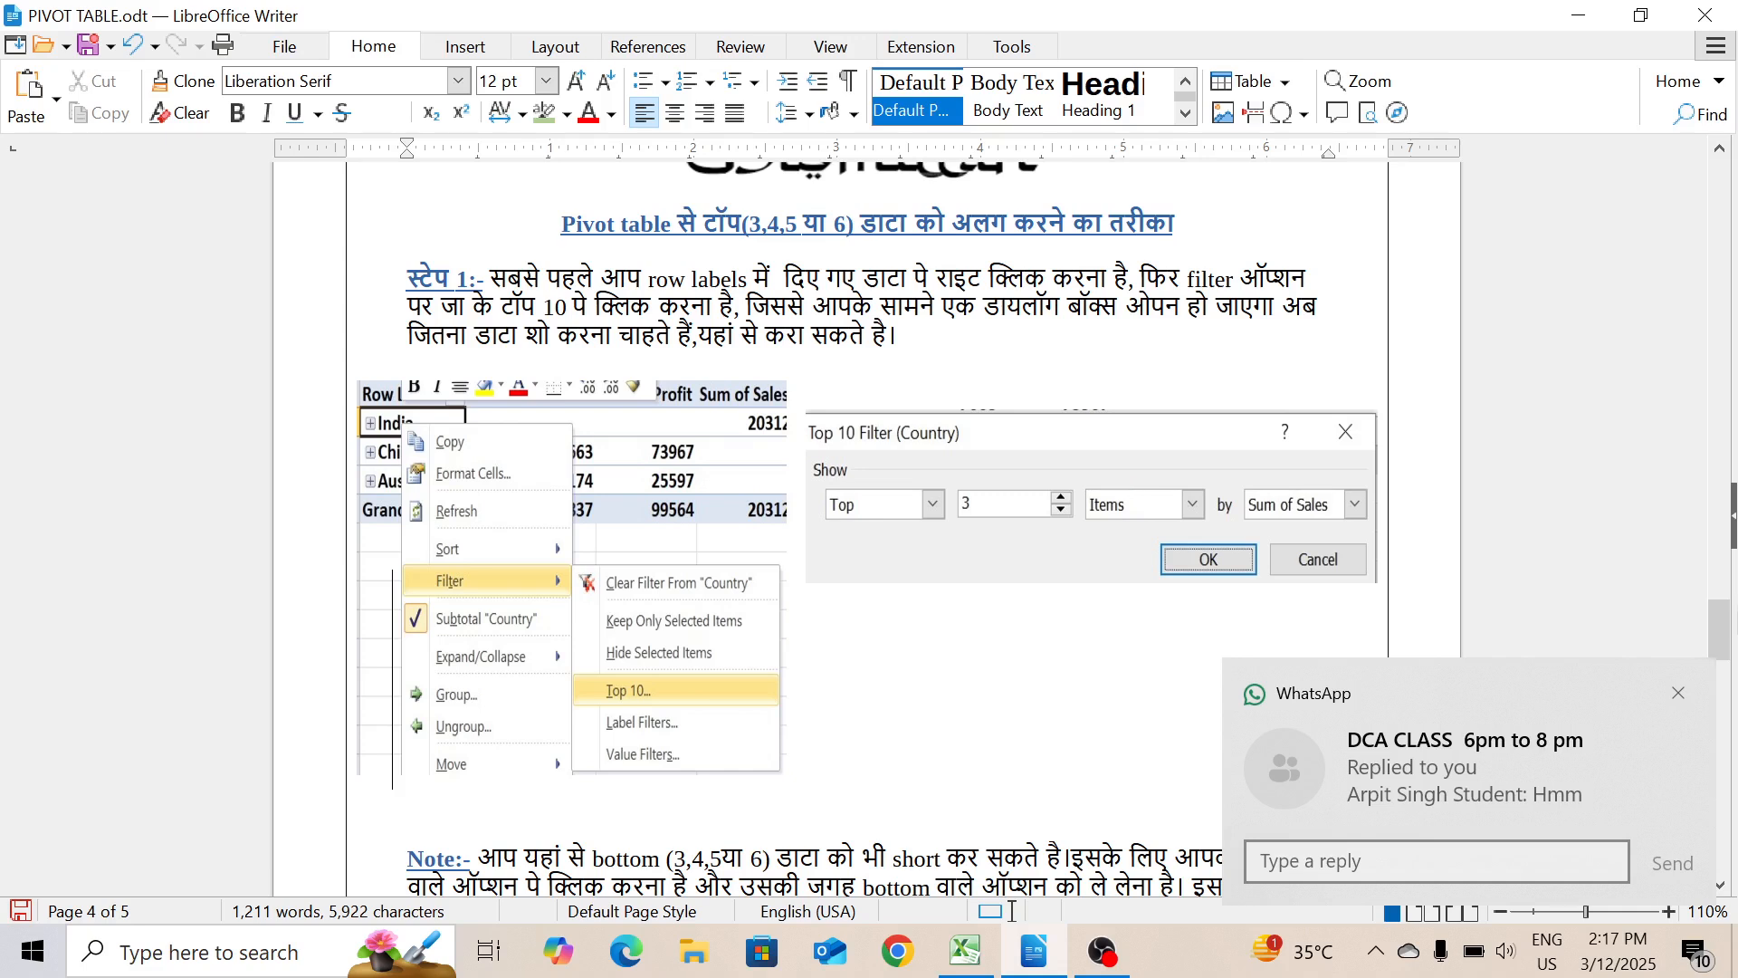
left_click(1680, 697)
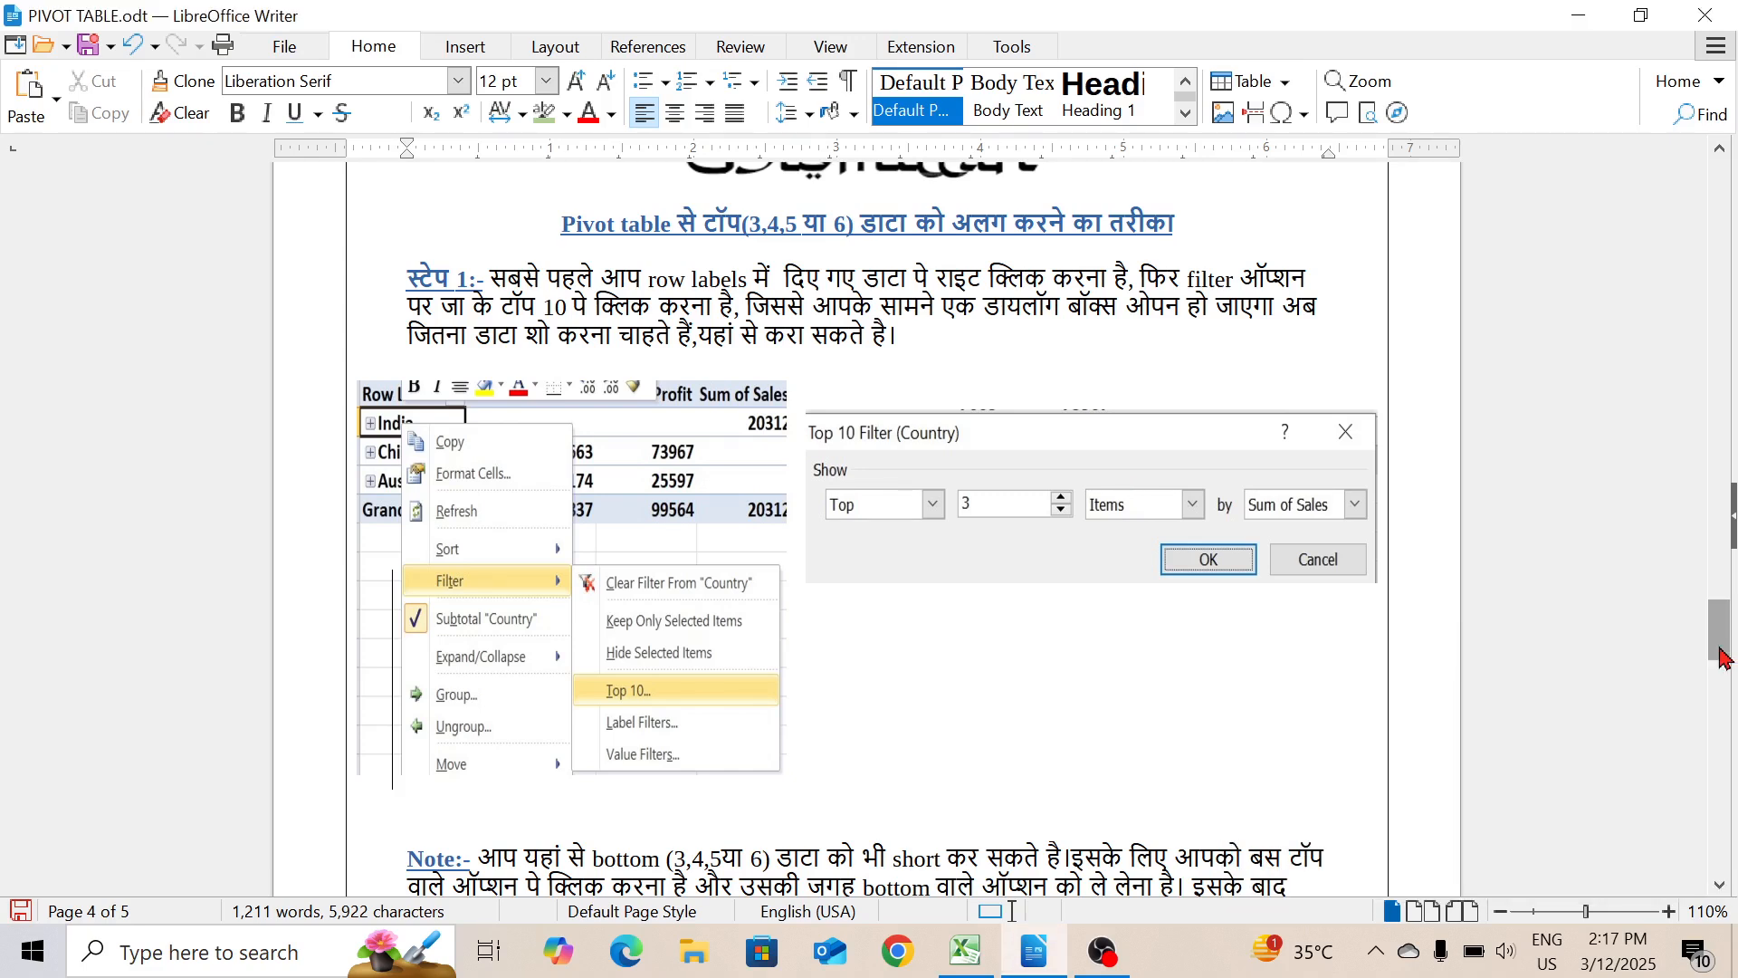
left_click_drag(1722, 658, 1732, 715)
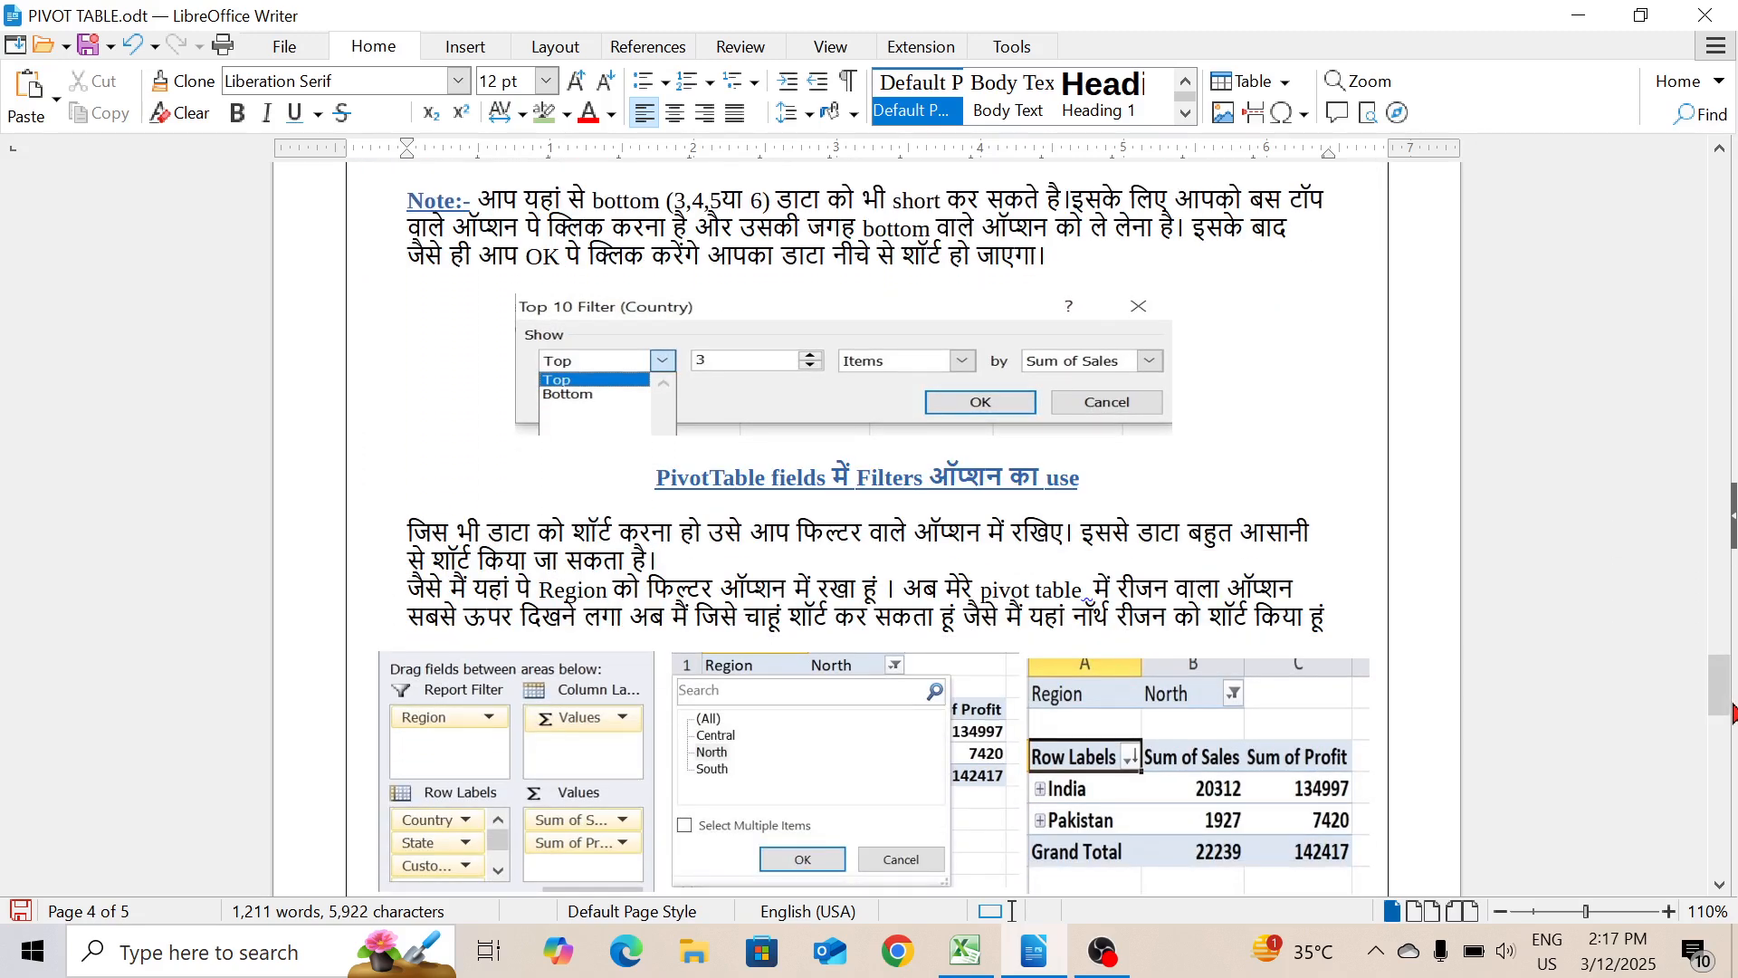
left_click(1723, 884)
left_click(1723, 884)
left_click(1723, 884)
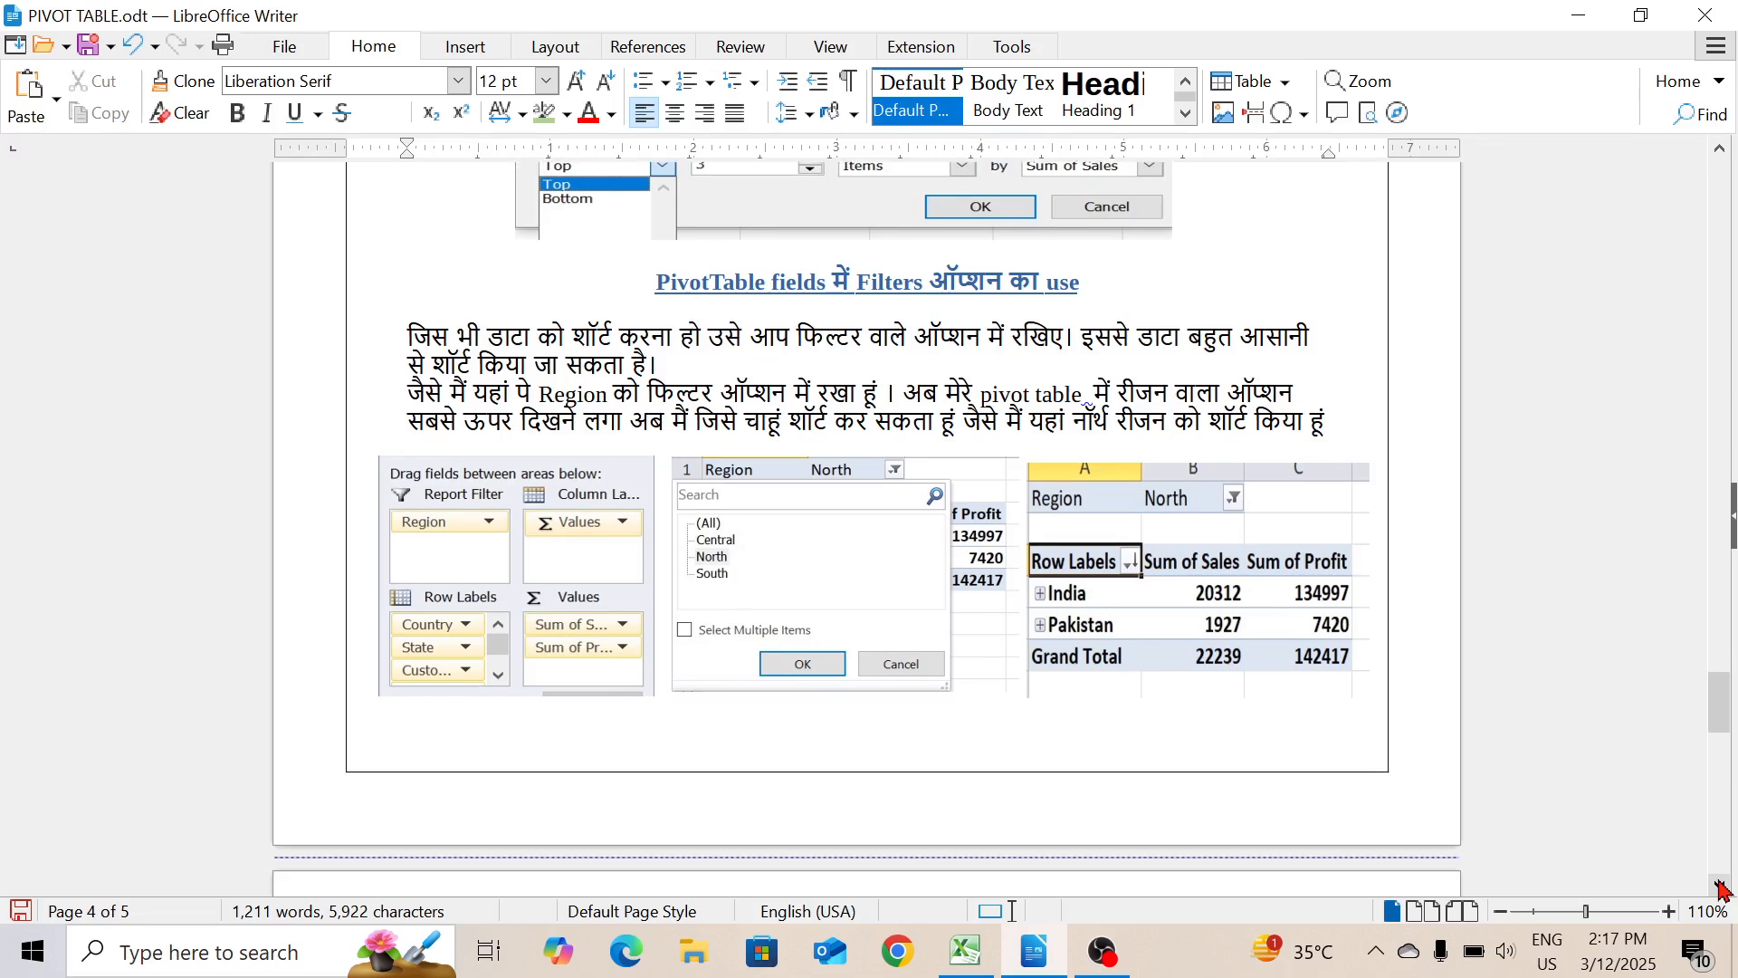
left_click(1722, 883)
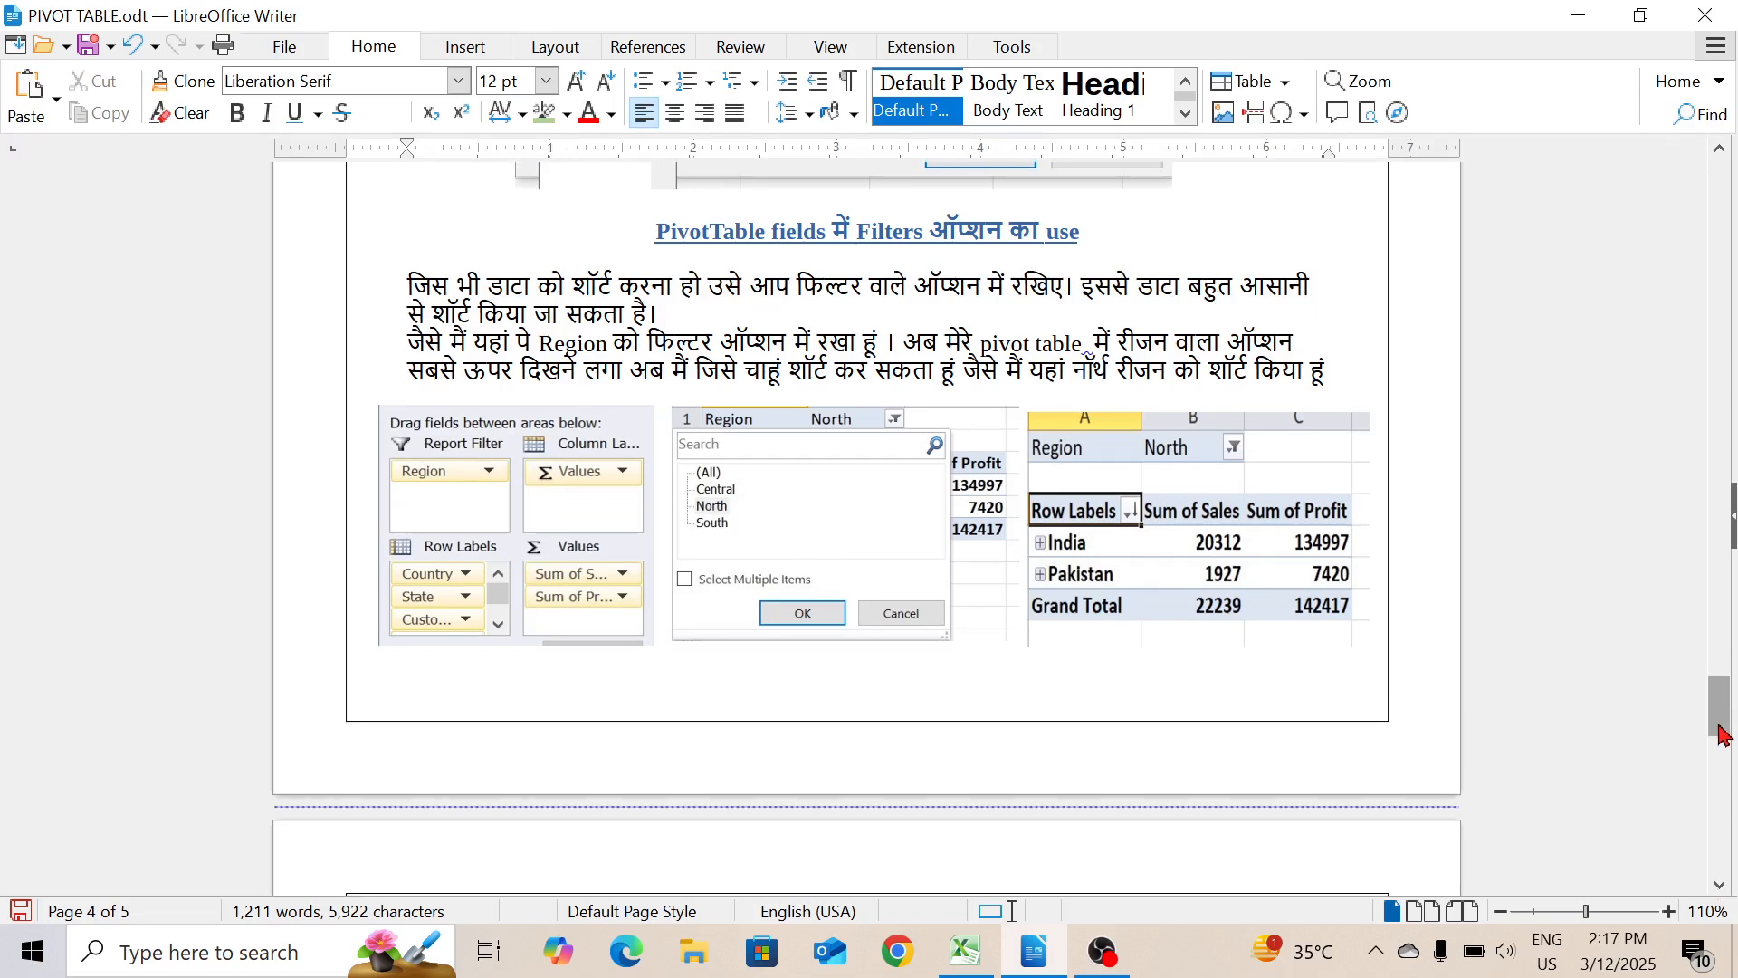
left_click_drag(1720, 710, 1722, 645)
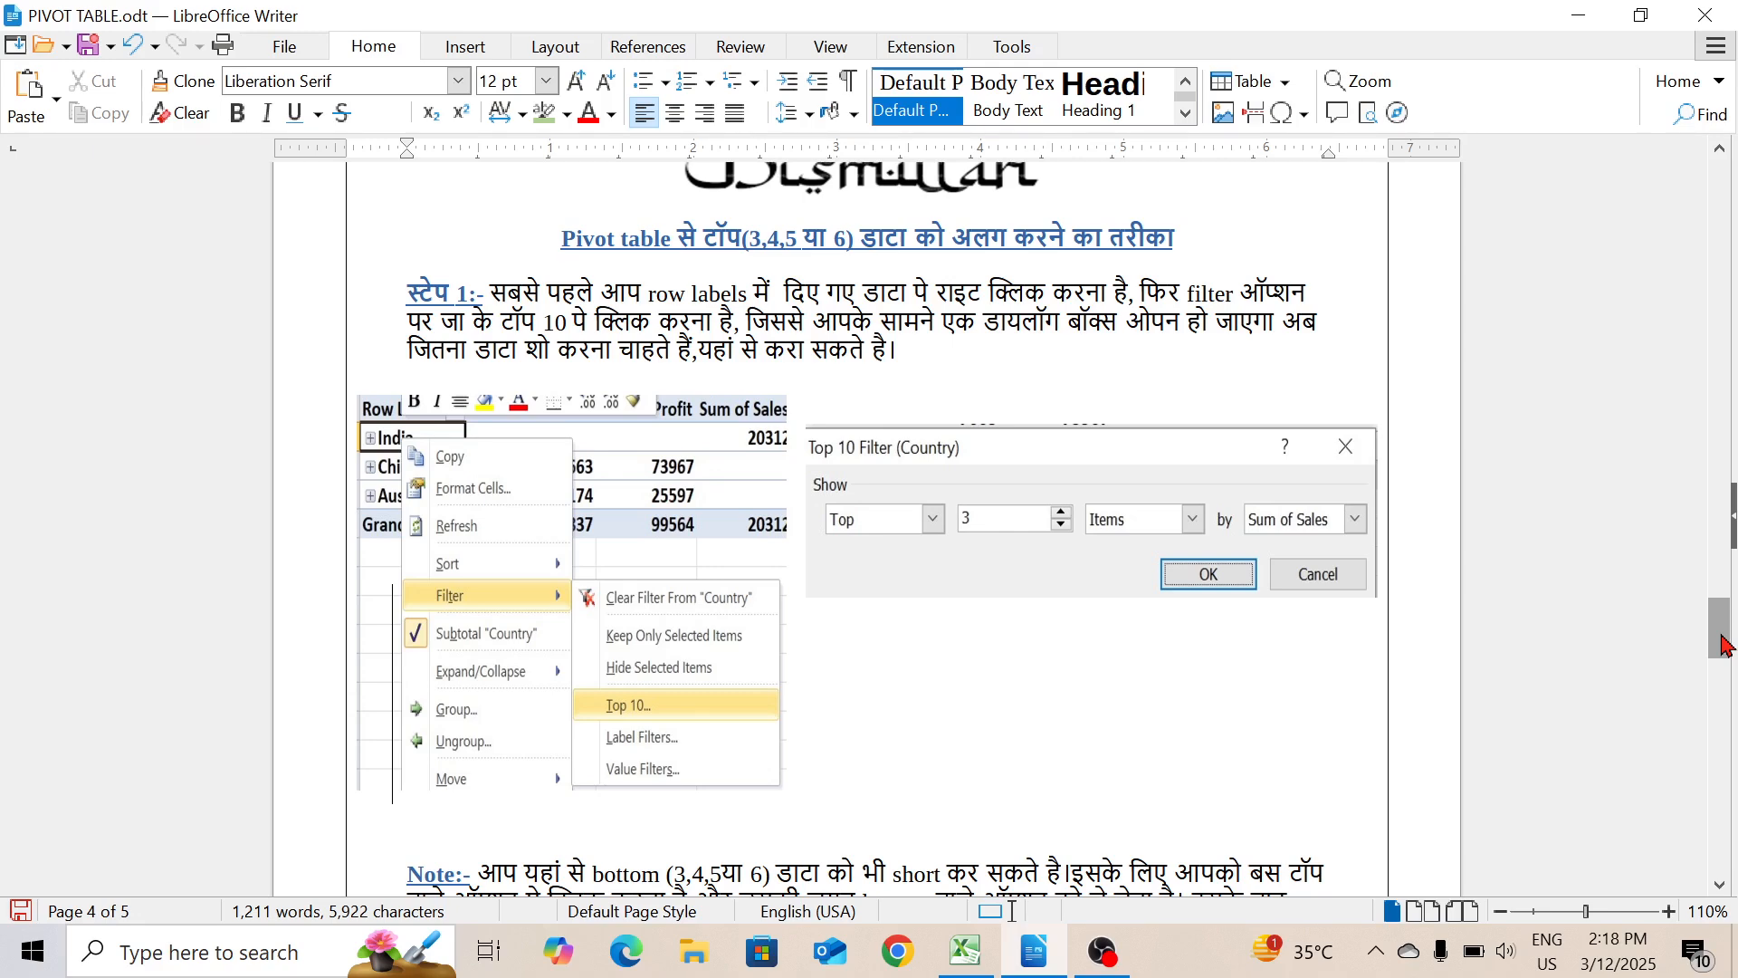
- Switch back to the Excel workbook and select the whole data table B1:I24 on Sheet1, headers included
key("alt+Tab")
key("alt+Tab")
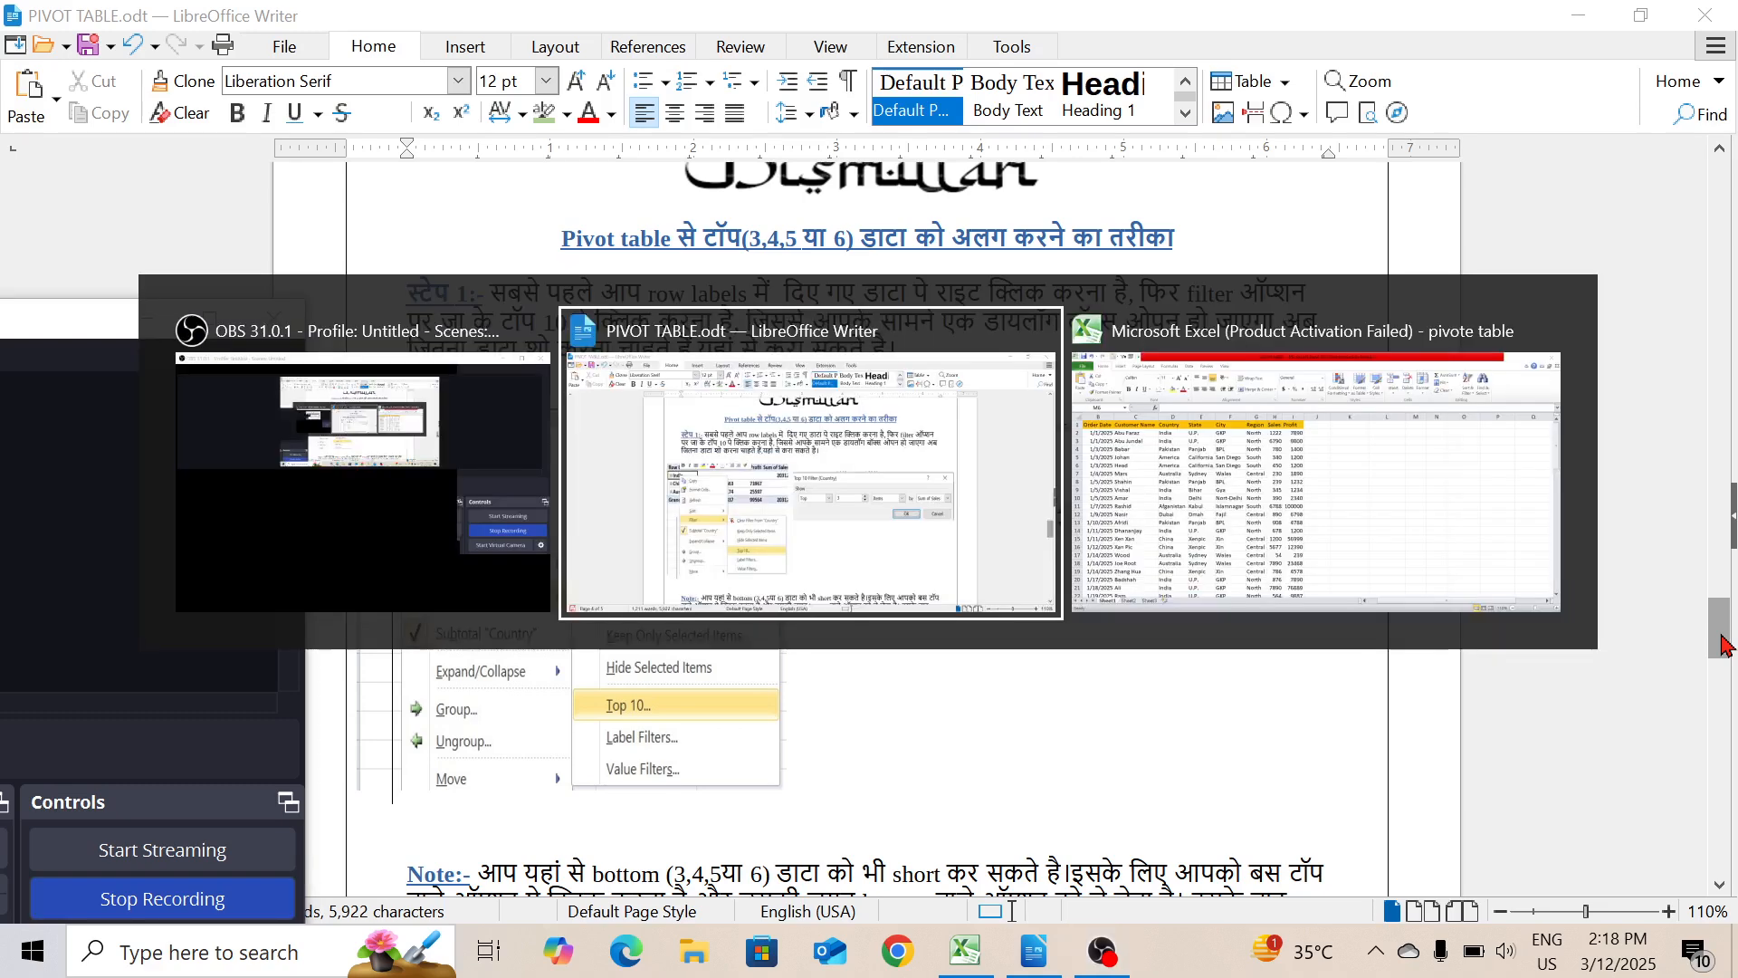
key("Tab")
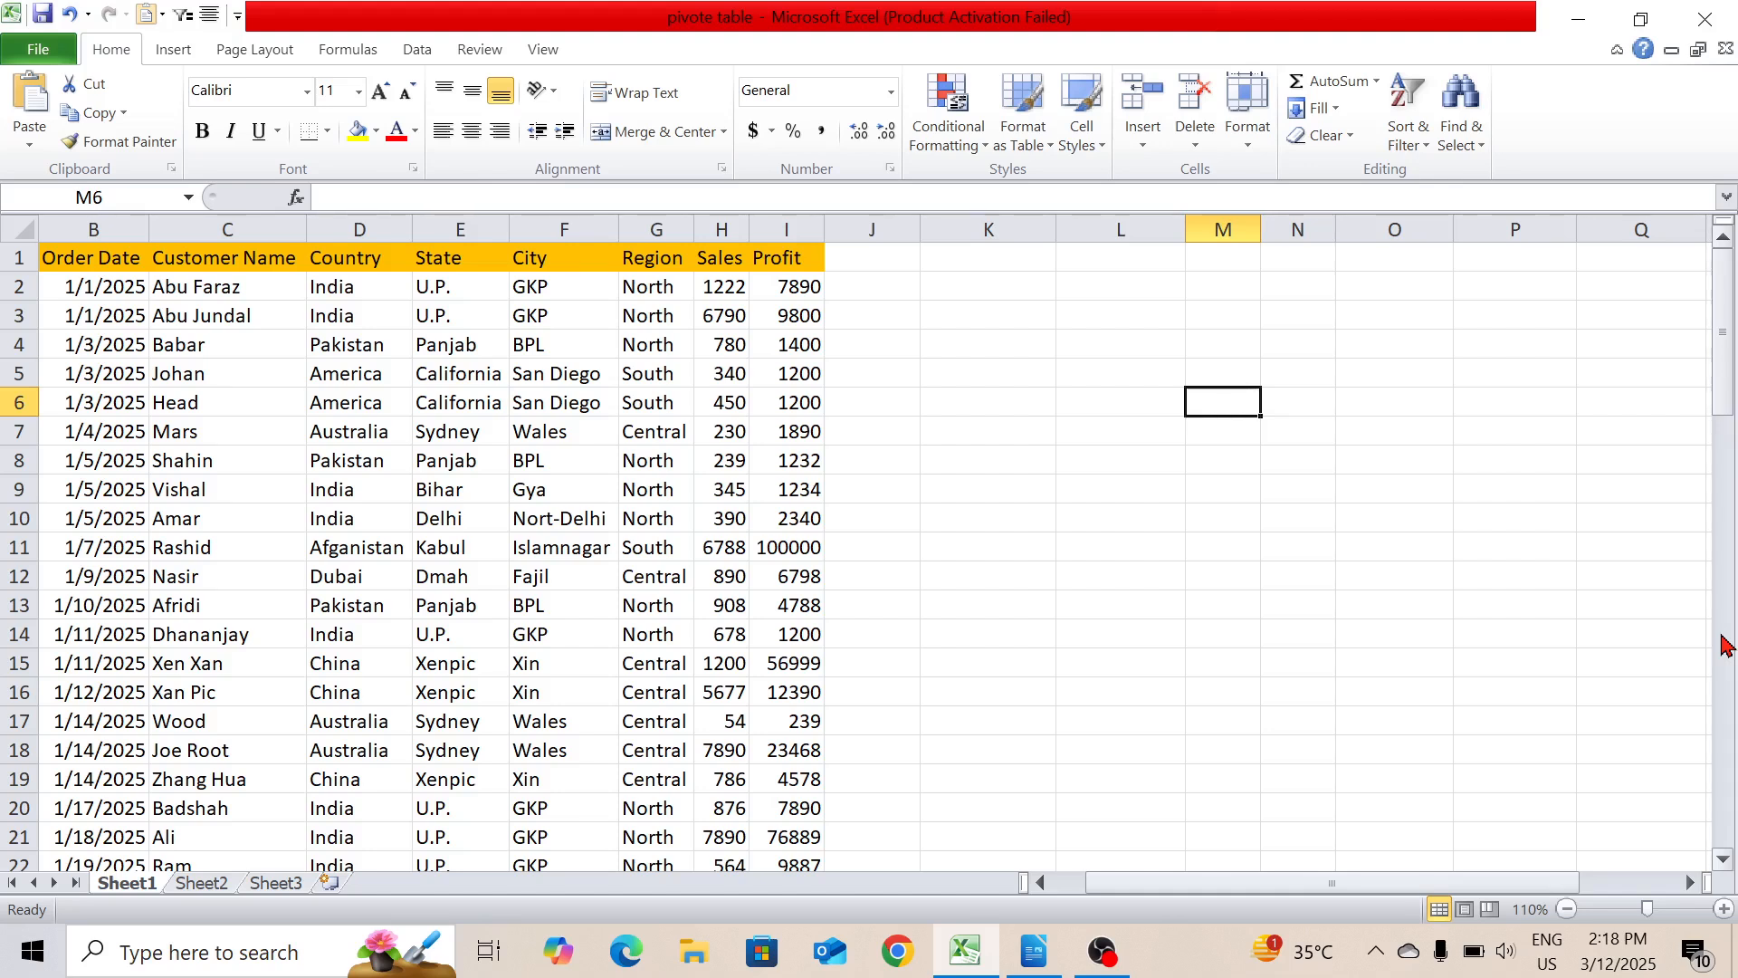
left_click(92, 268)
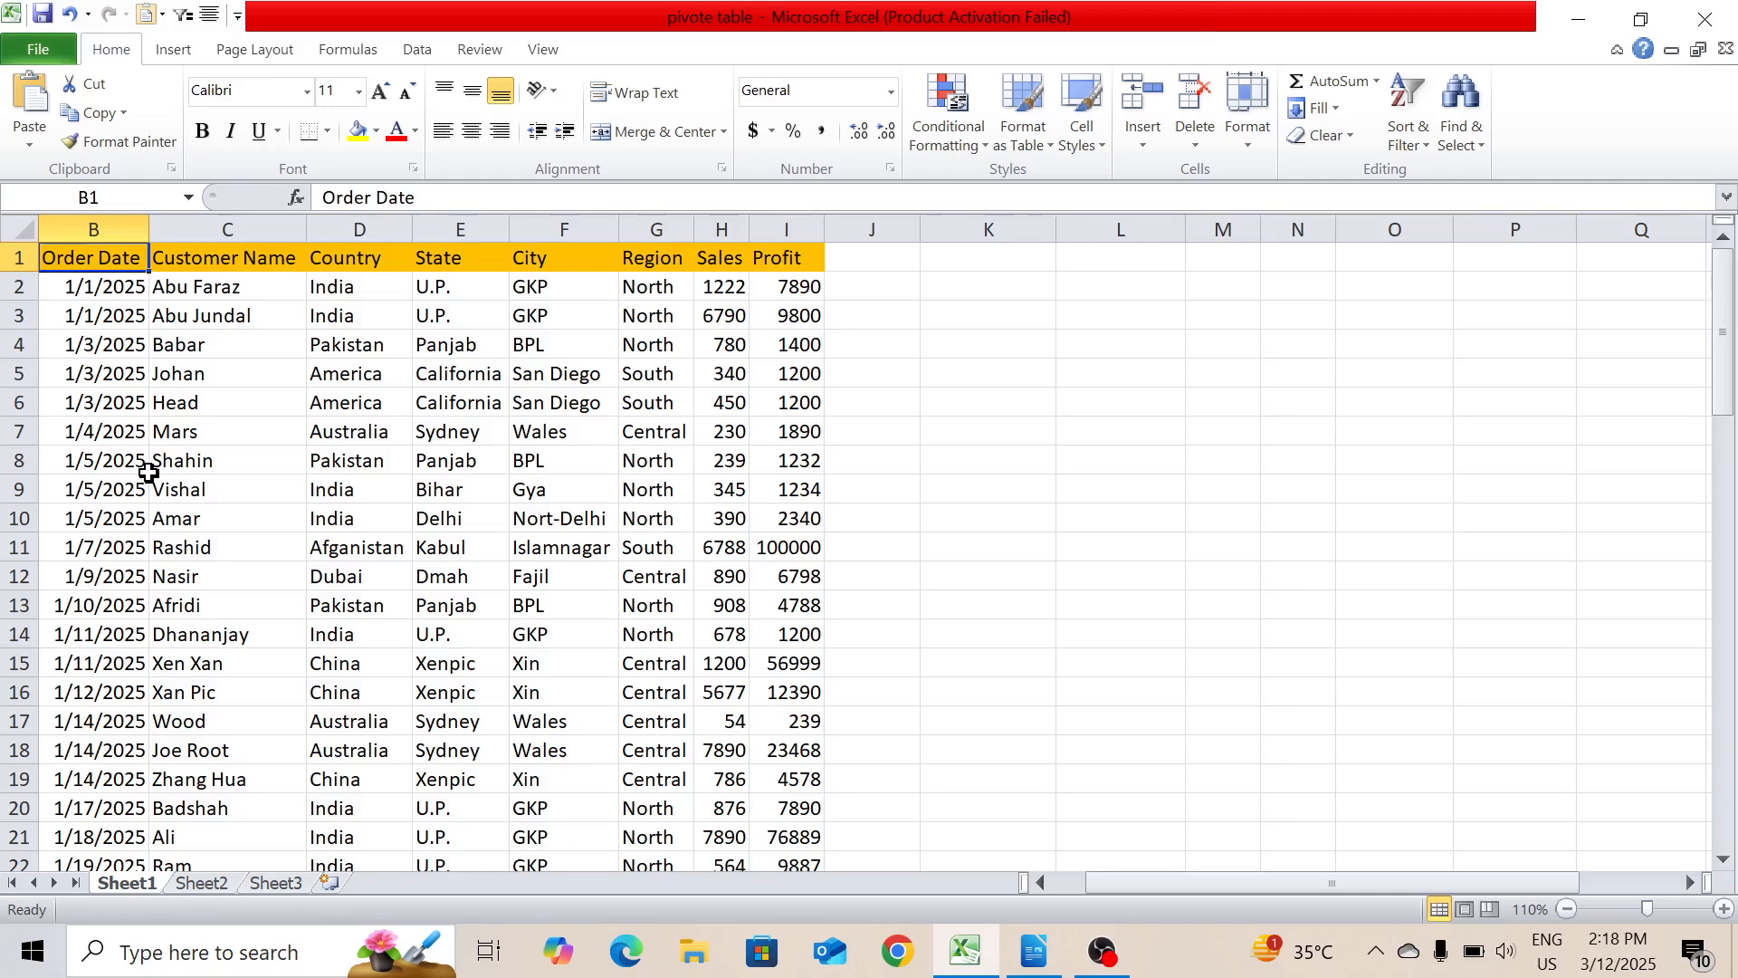
key("ctrl+shift+Right")
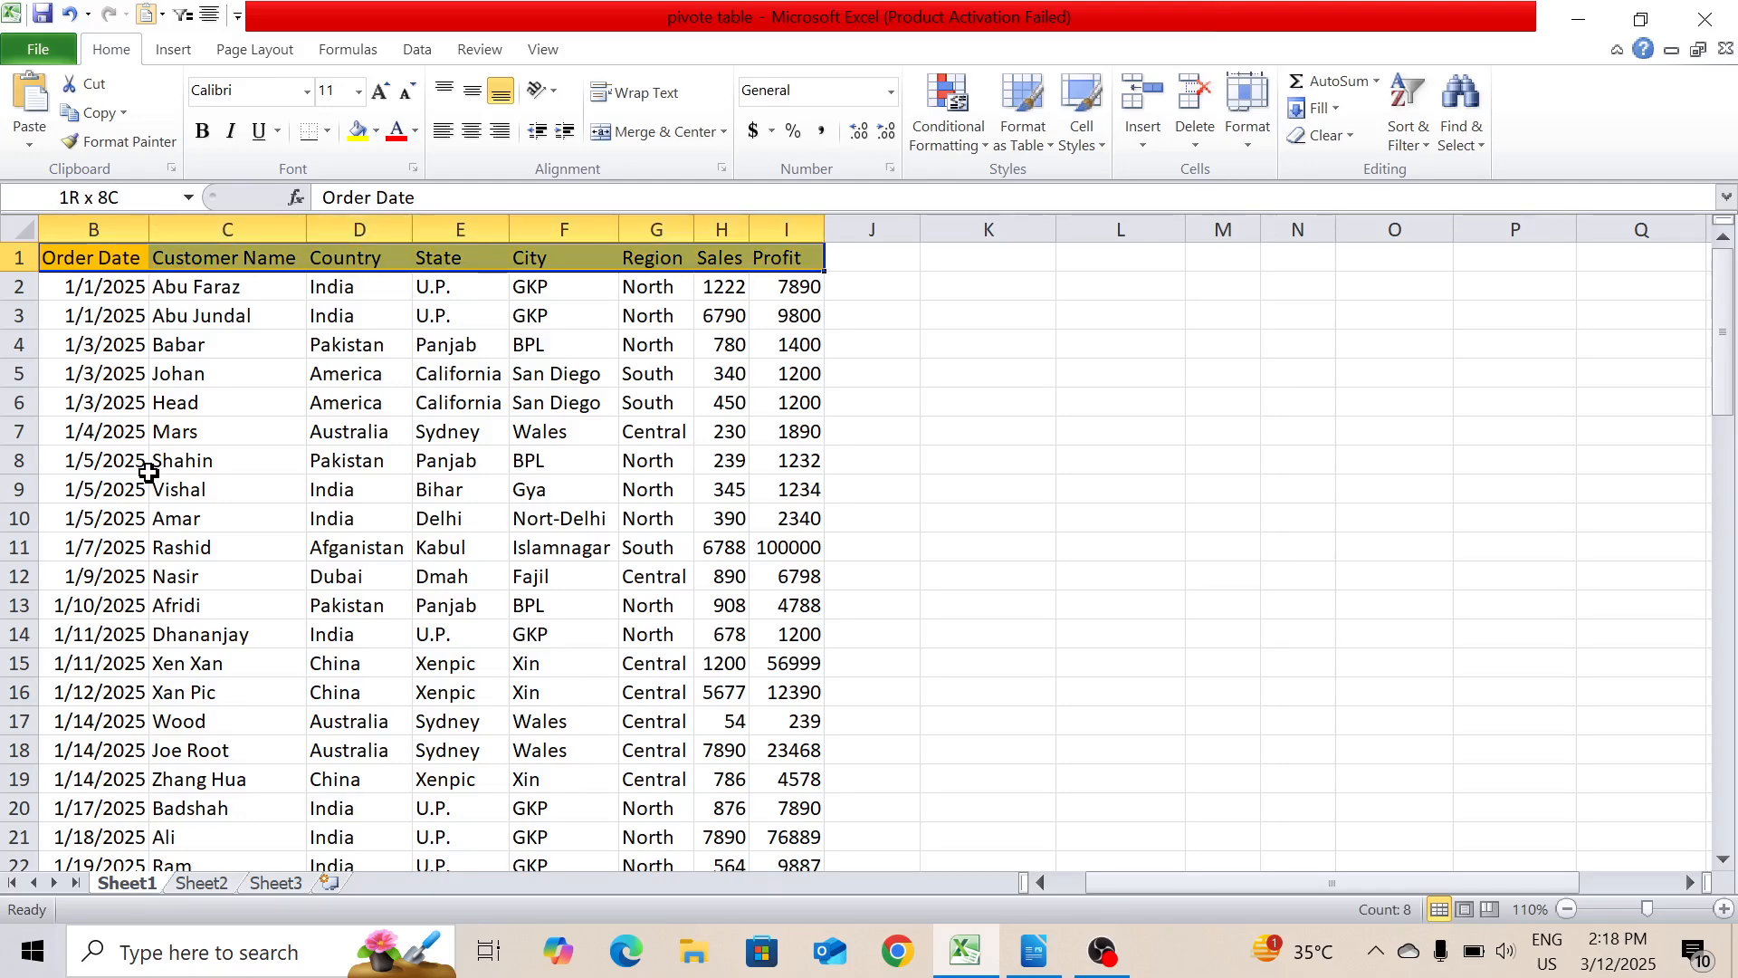
key("ctrl+shift+Down")
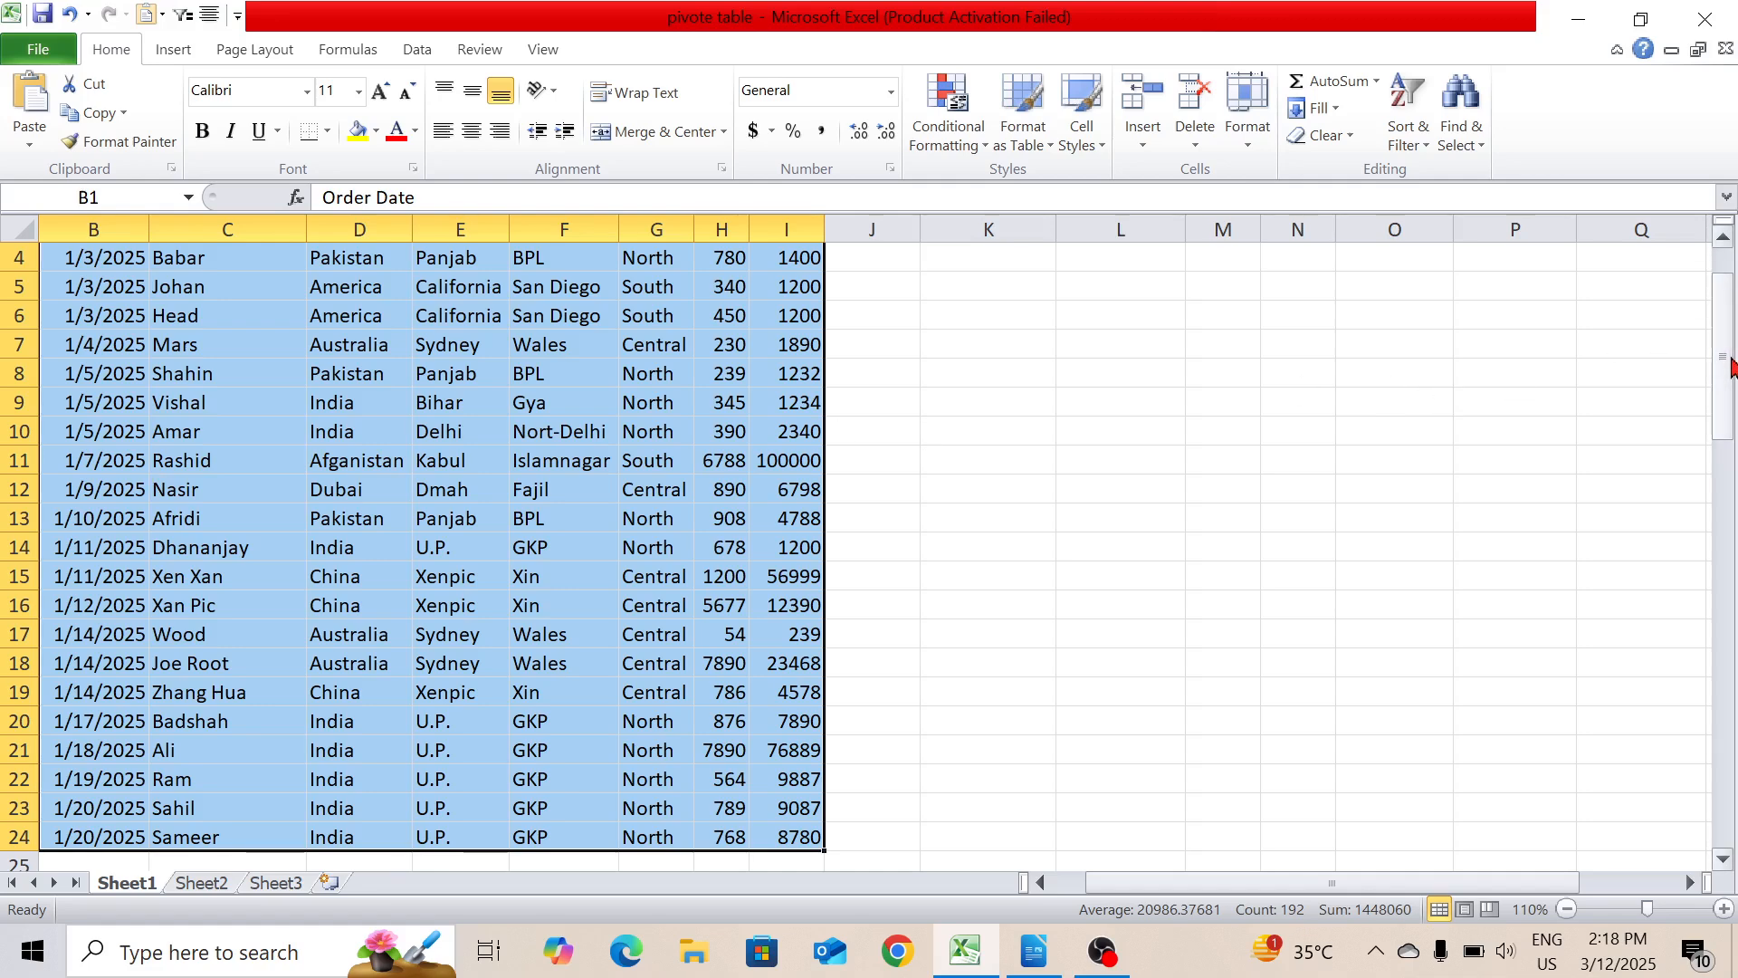
left_click_drag(1731, 366, 1722, 342)
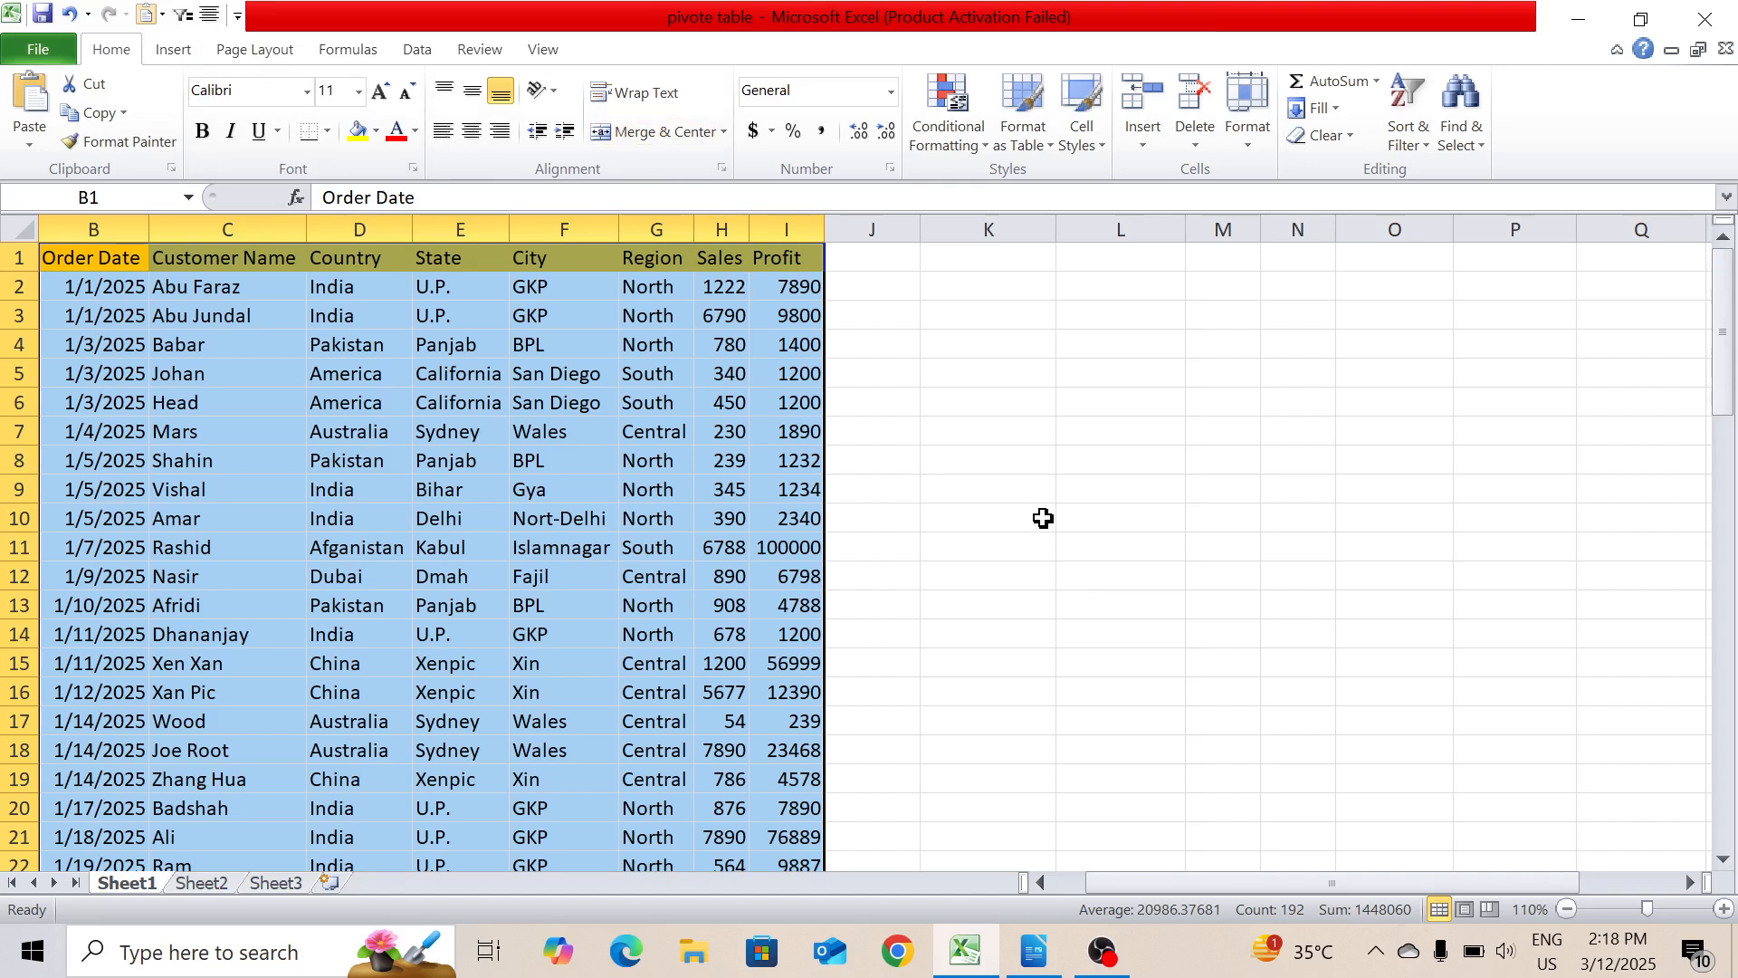
- Create a PivotTable from the selected range, placed on the existing worksheet Sheet2 at cell B5
key("alt")
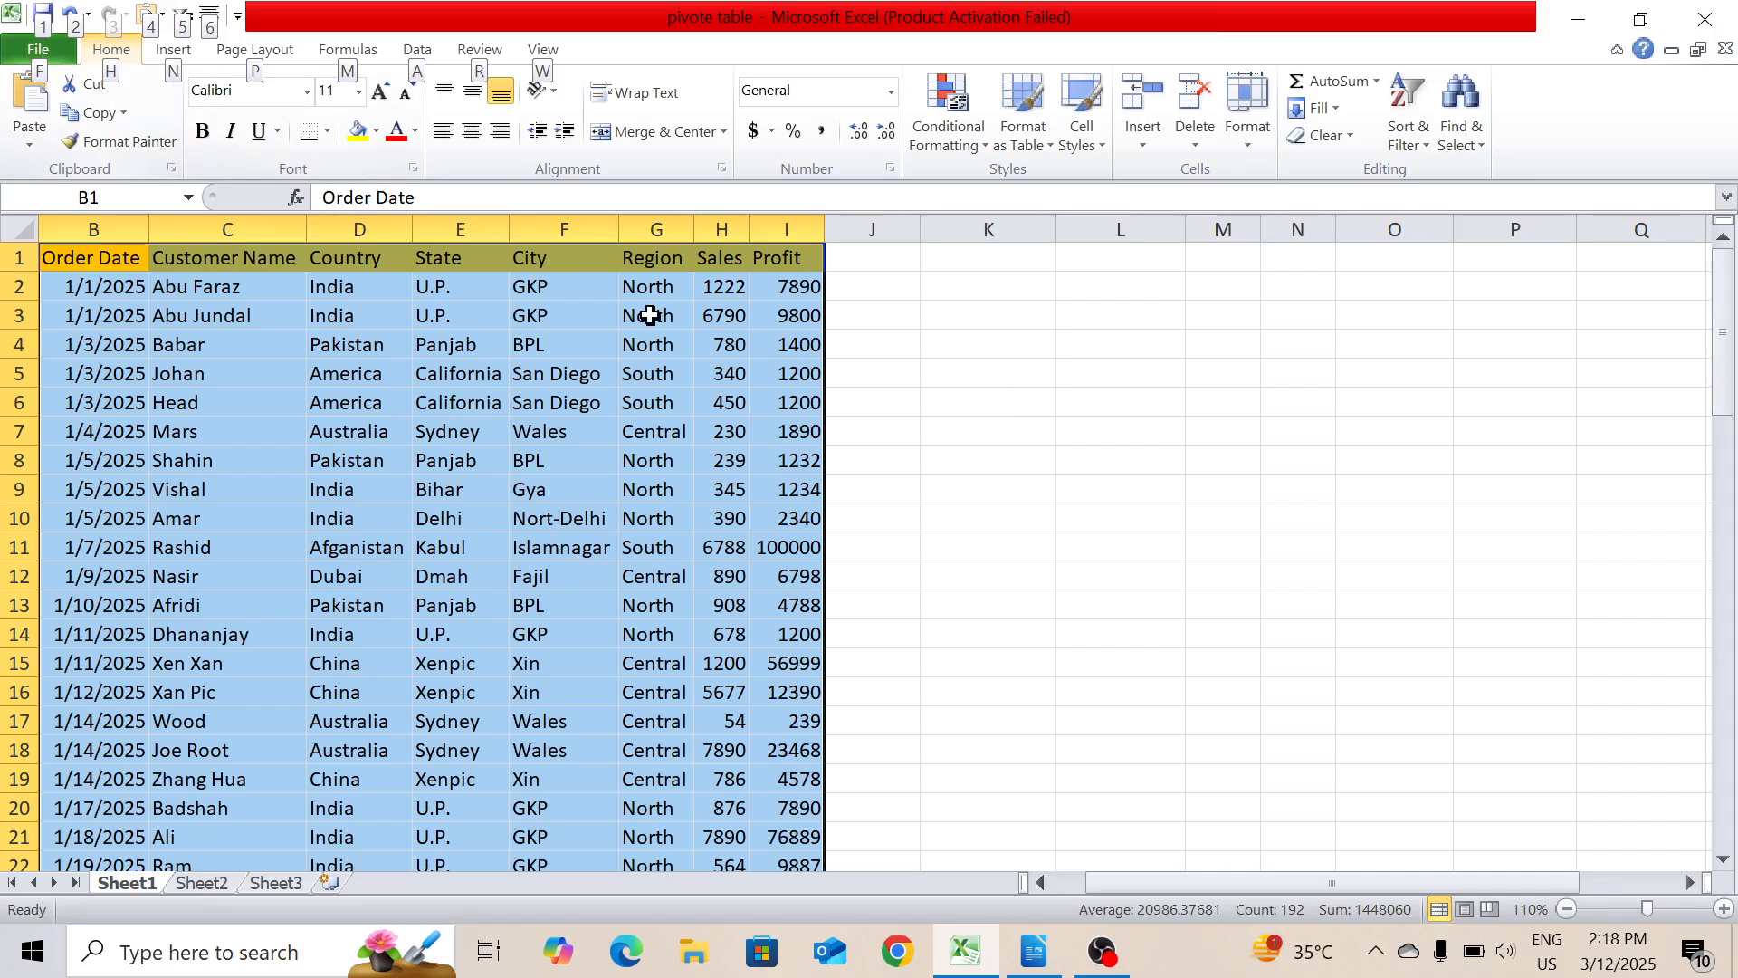
key("n")
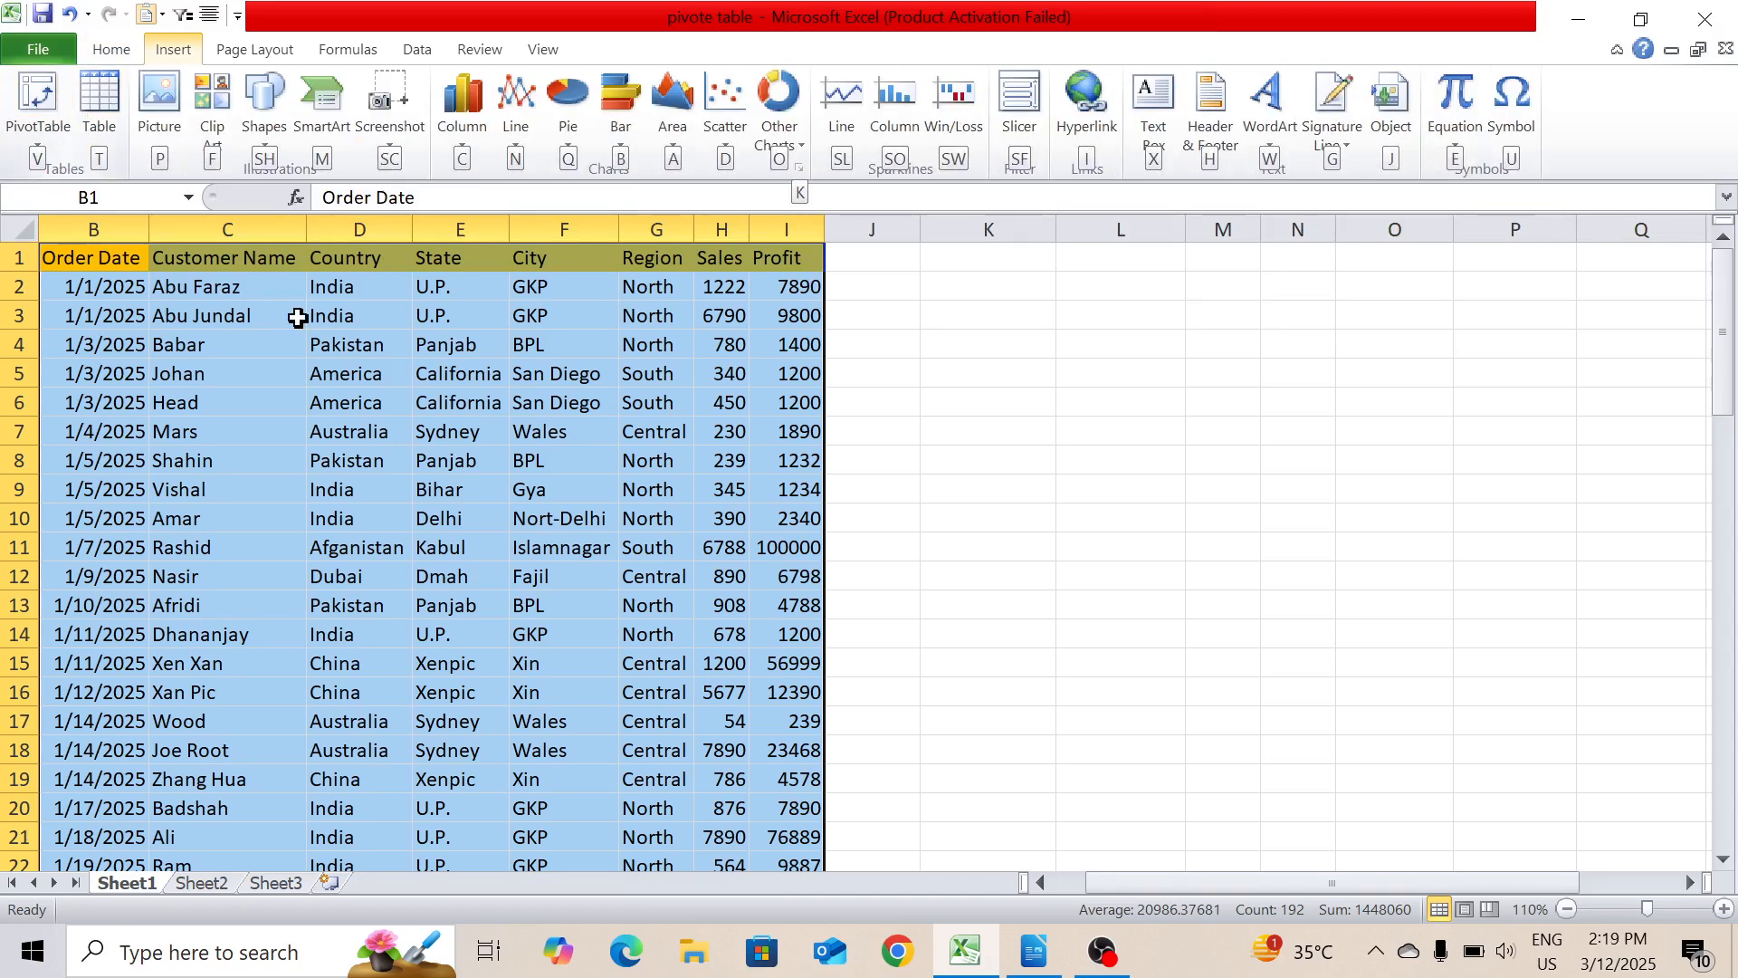
key("v")
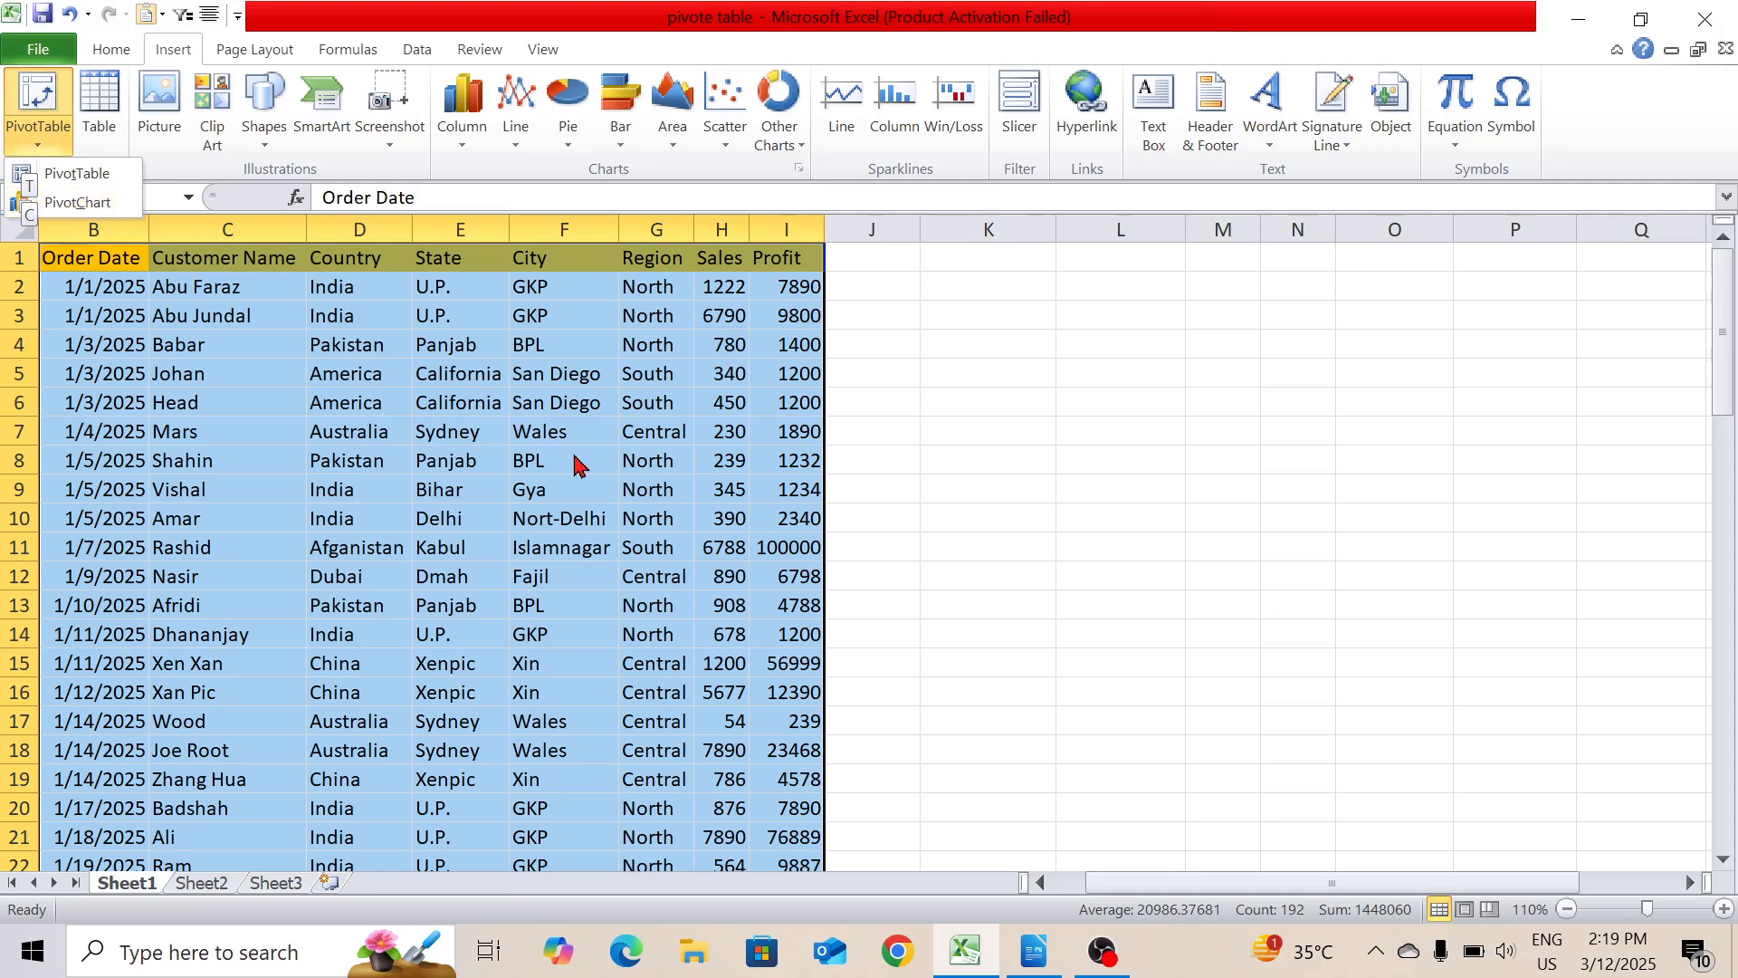
key("t")
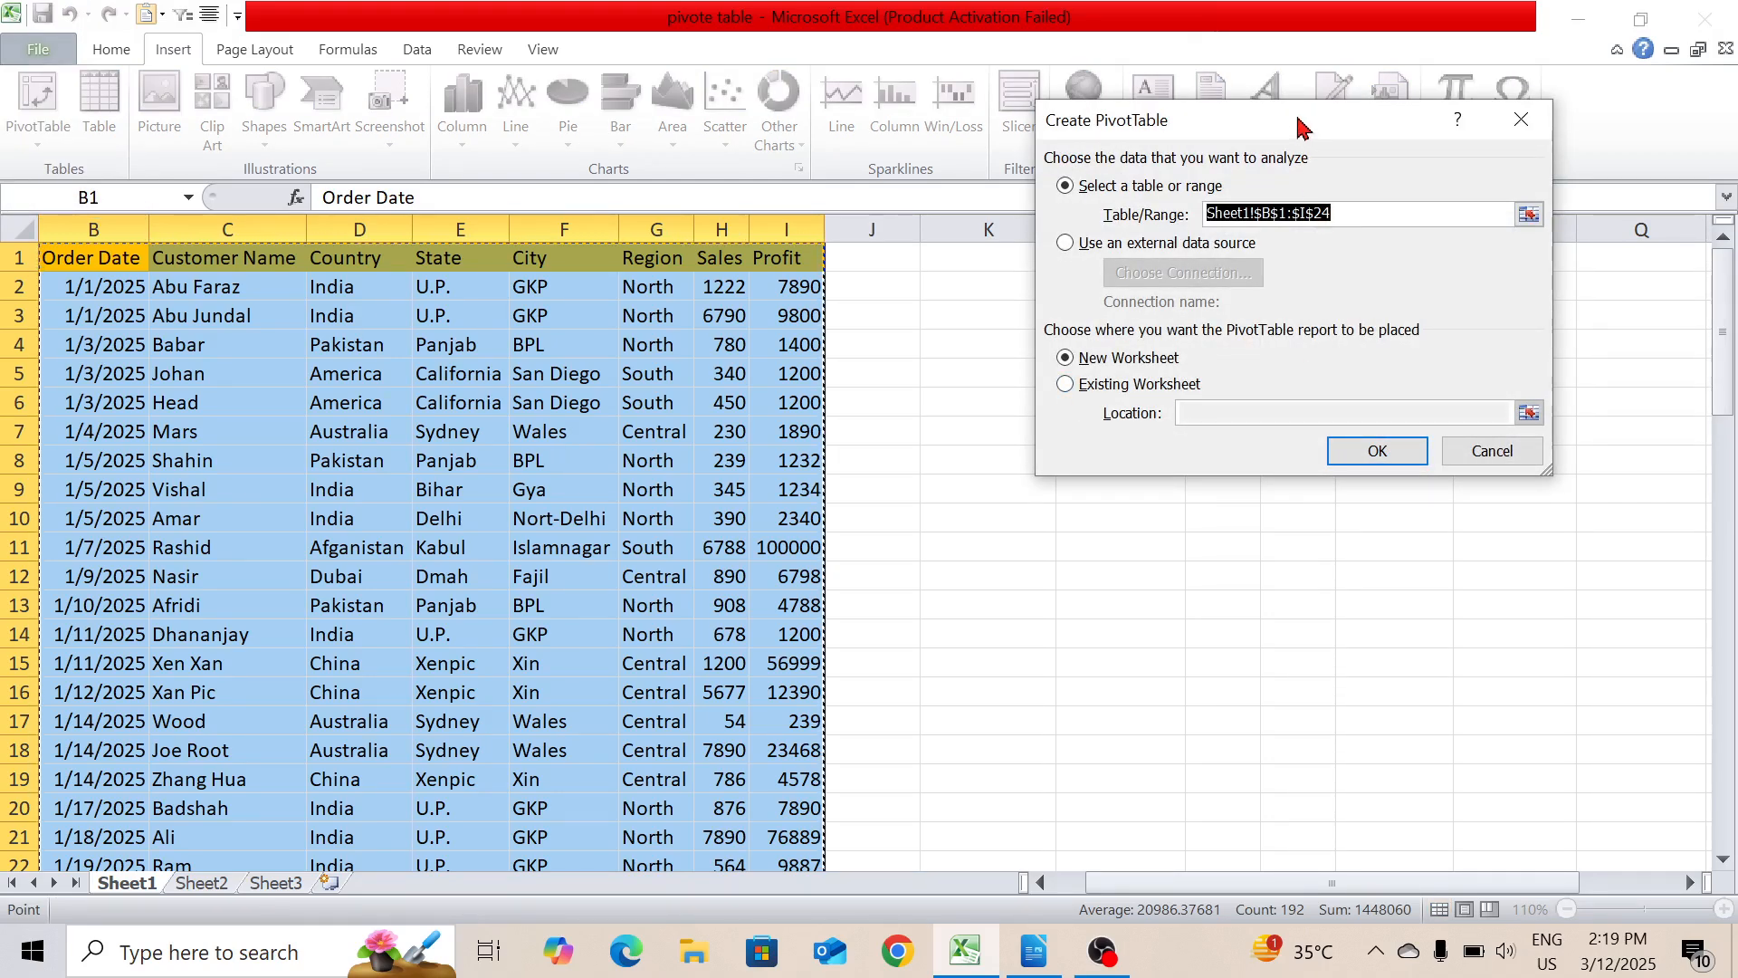
left_click_drag(1299, 126, 1240, 122)
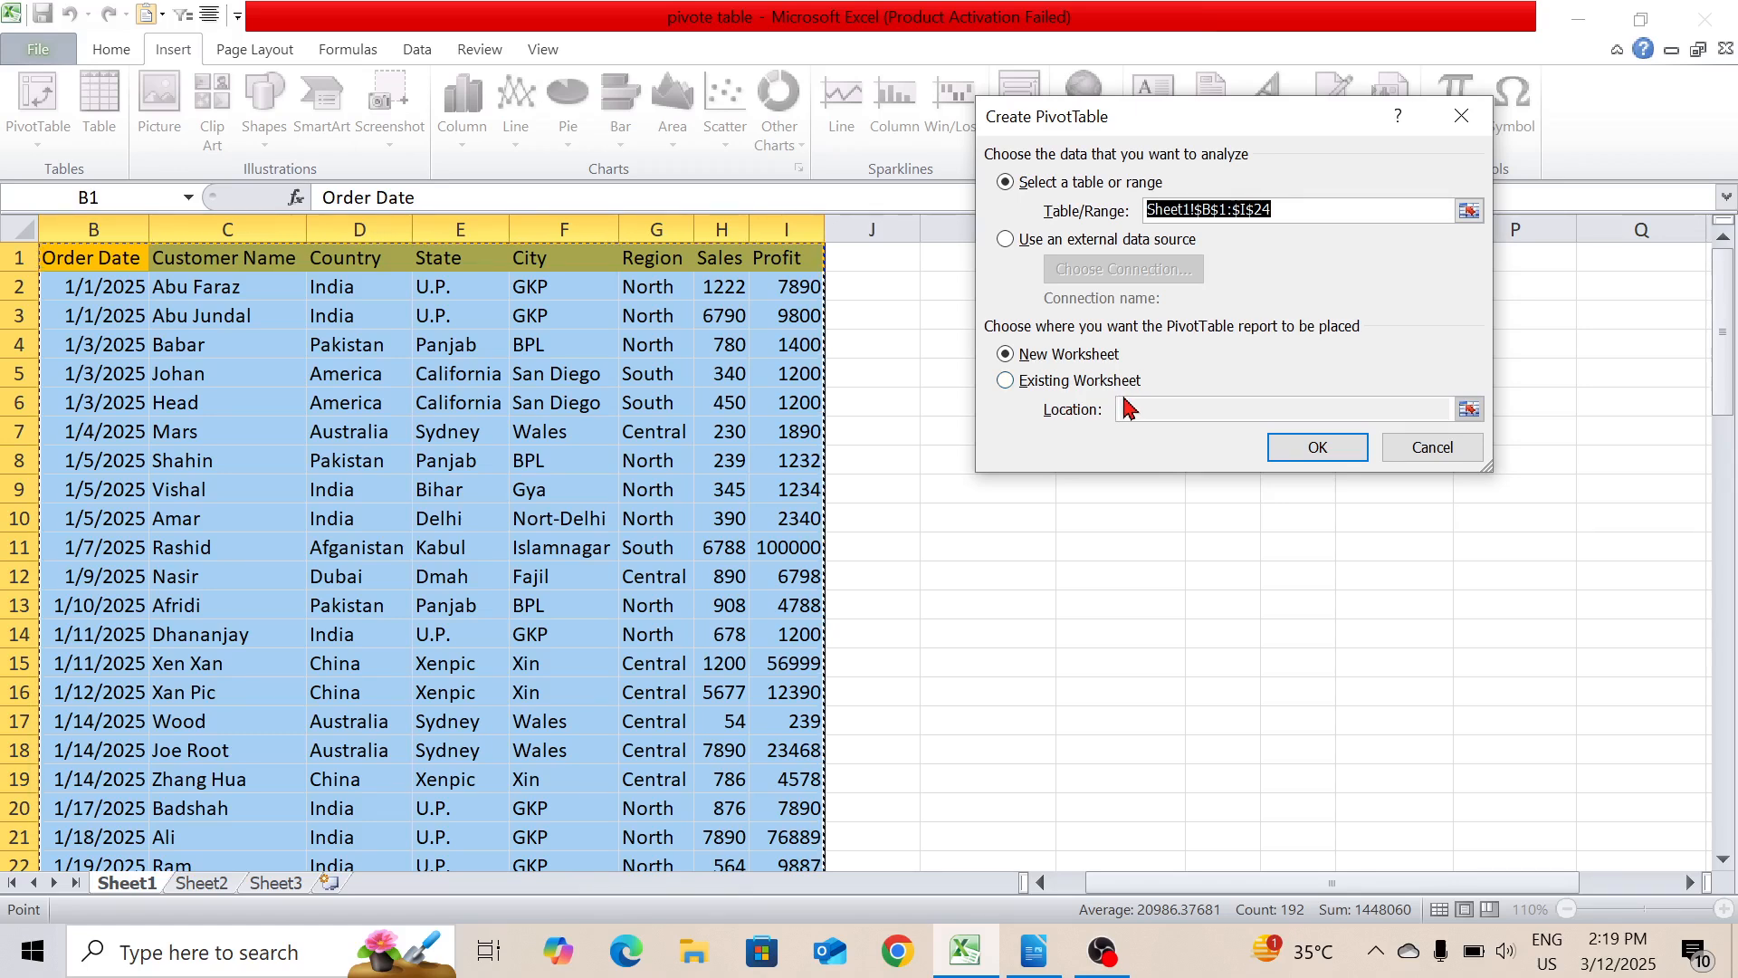
left_click(1008, 382)
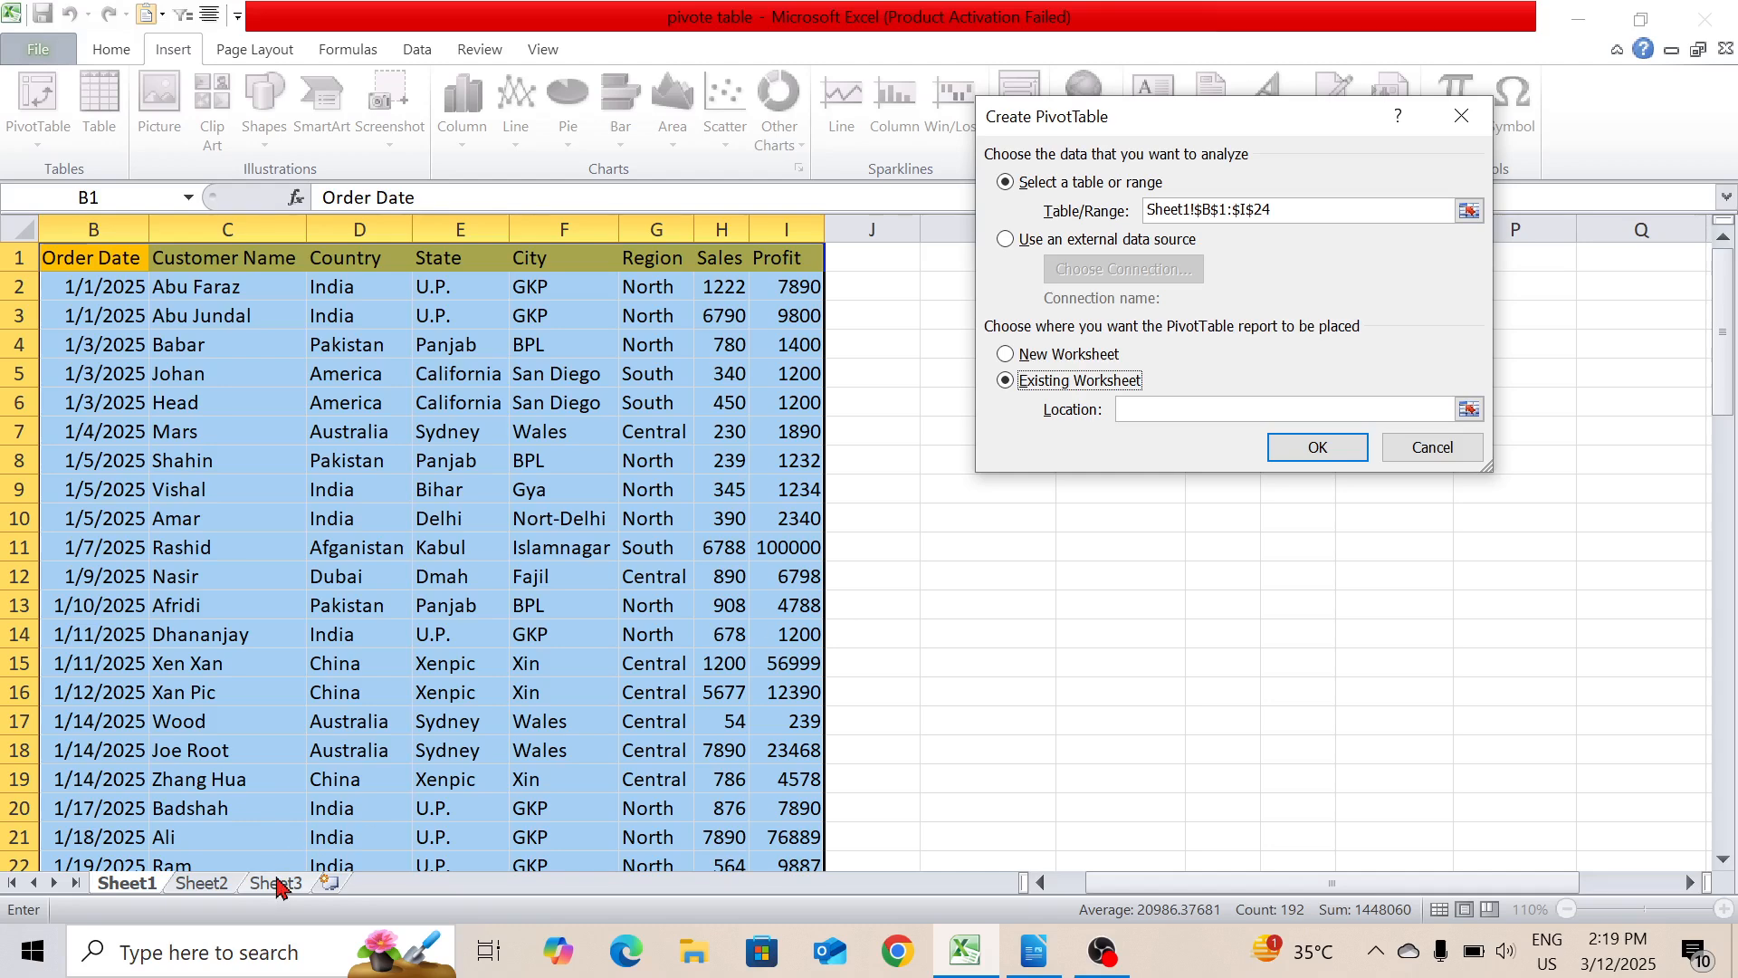
left_click(202, 882)
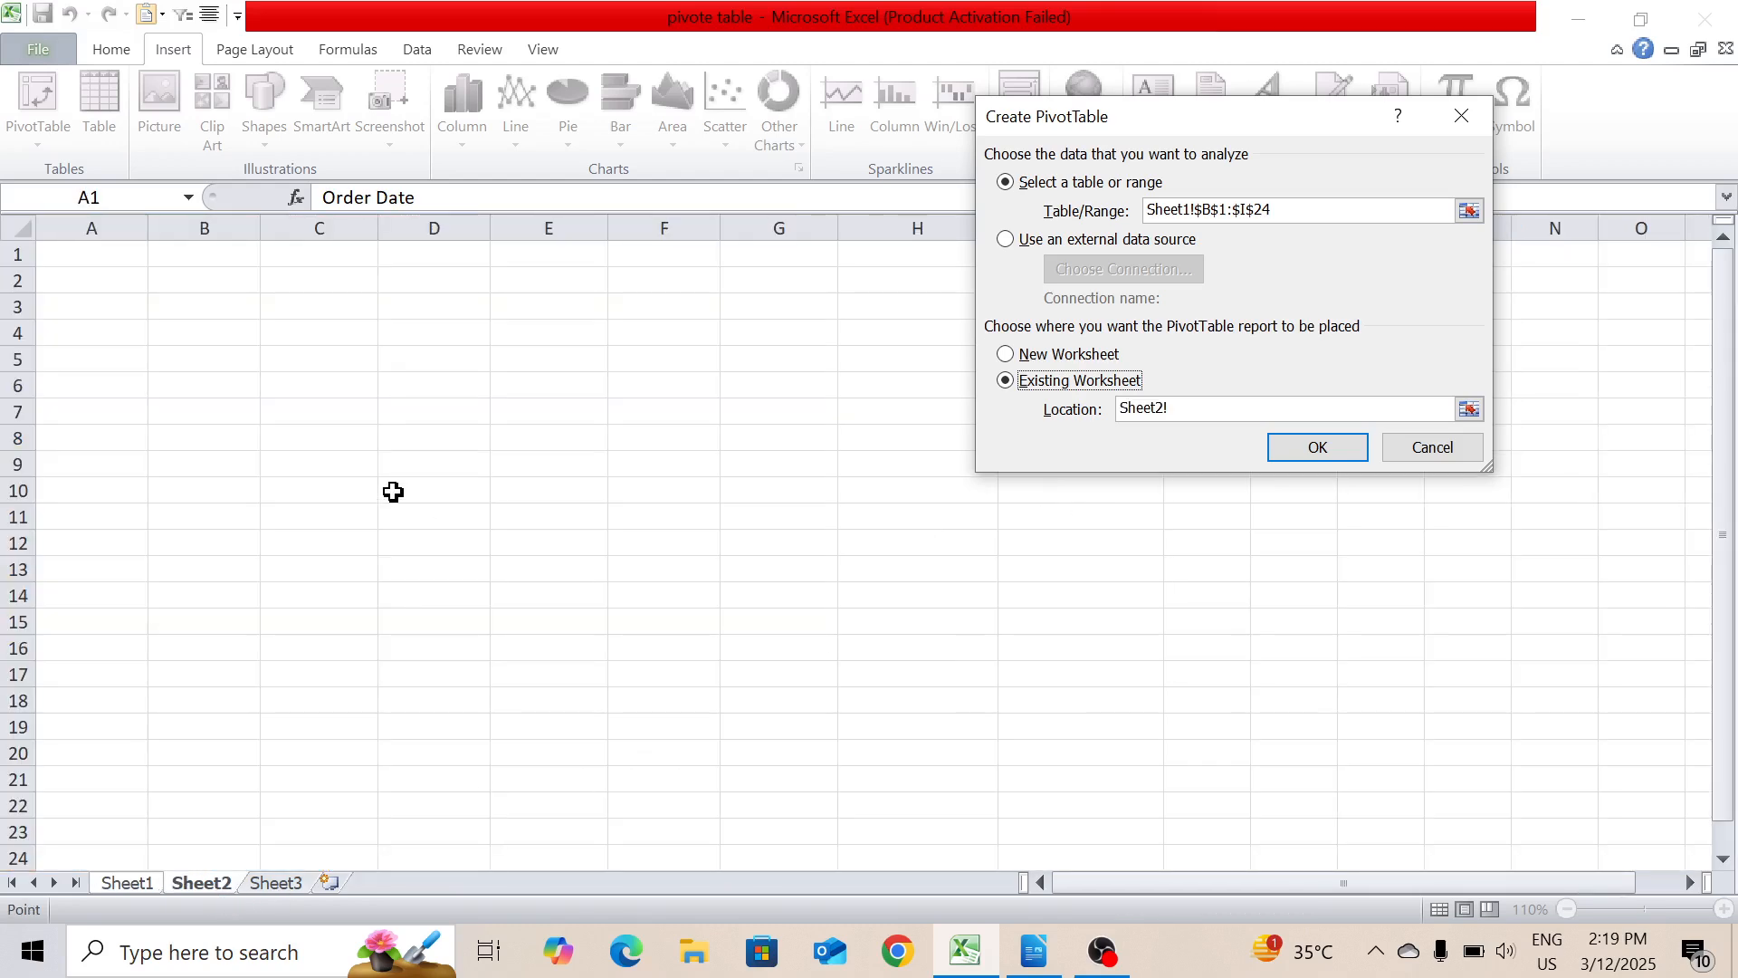
left_click(206, 356)
left_click(1344, 467)
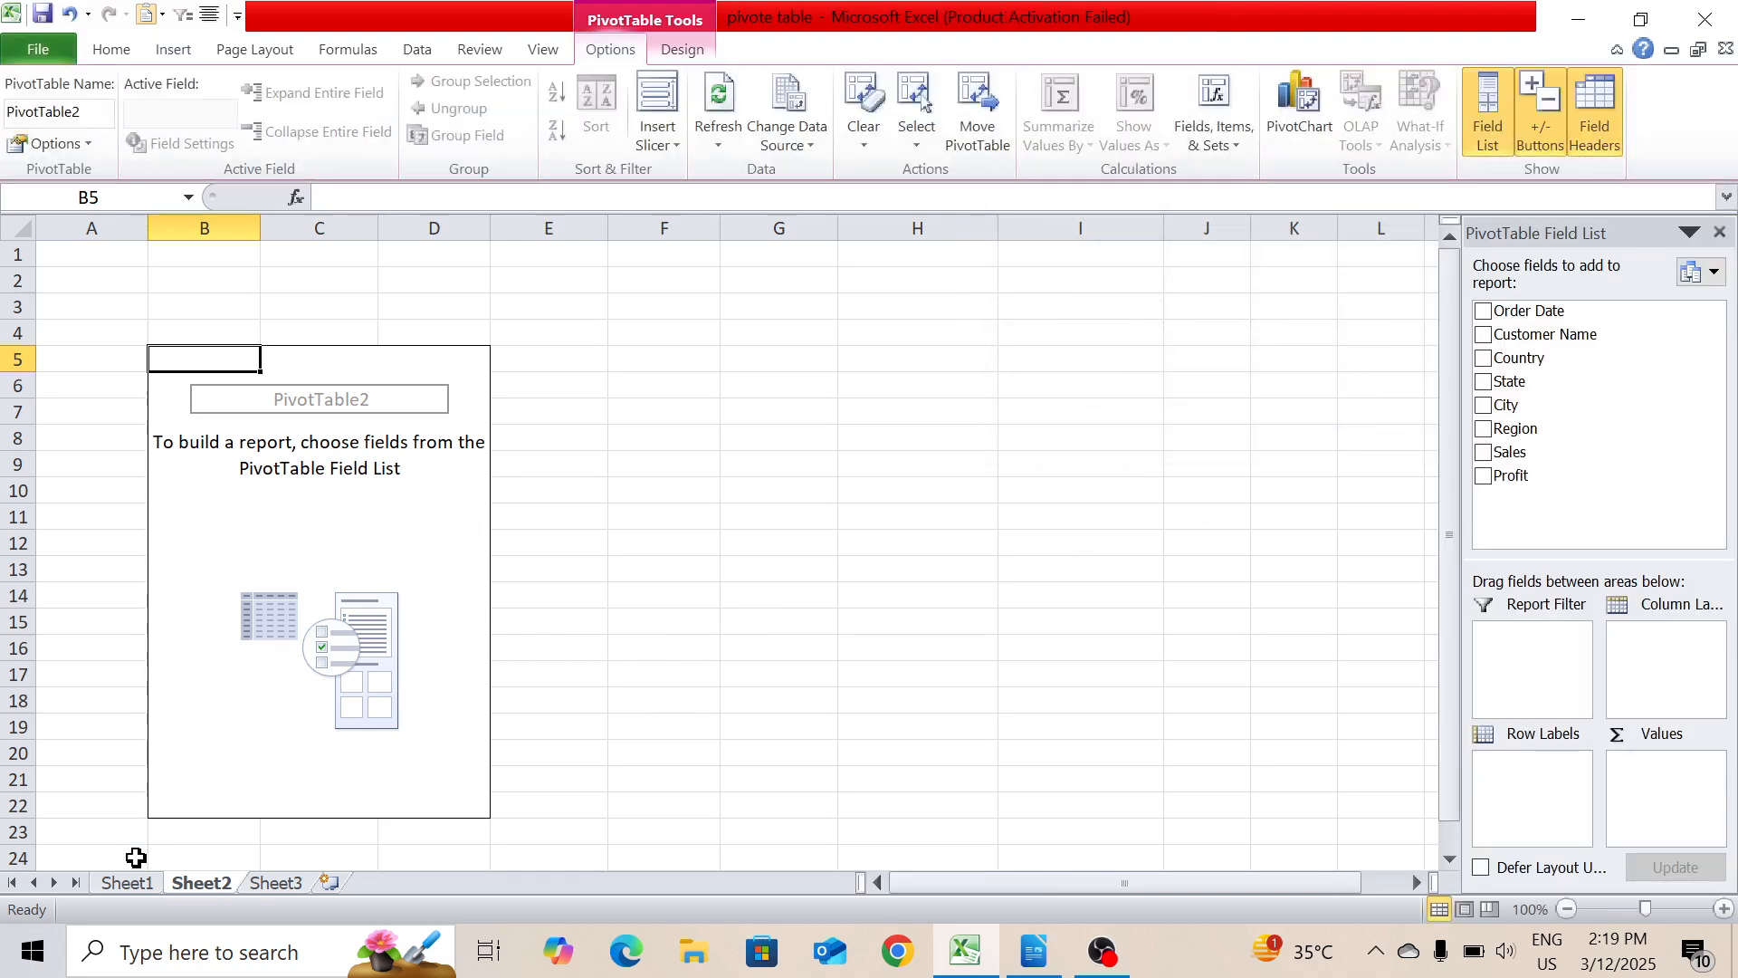
- Review the source data on Sheet1 and the Top 10 filter notes in LibreOffice Writer, returning to the empty PivotTable on Sheet2
left_click(127, 883)
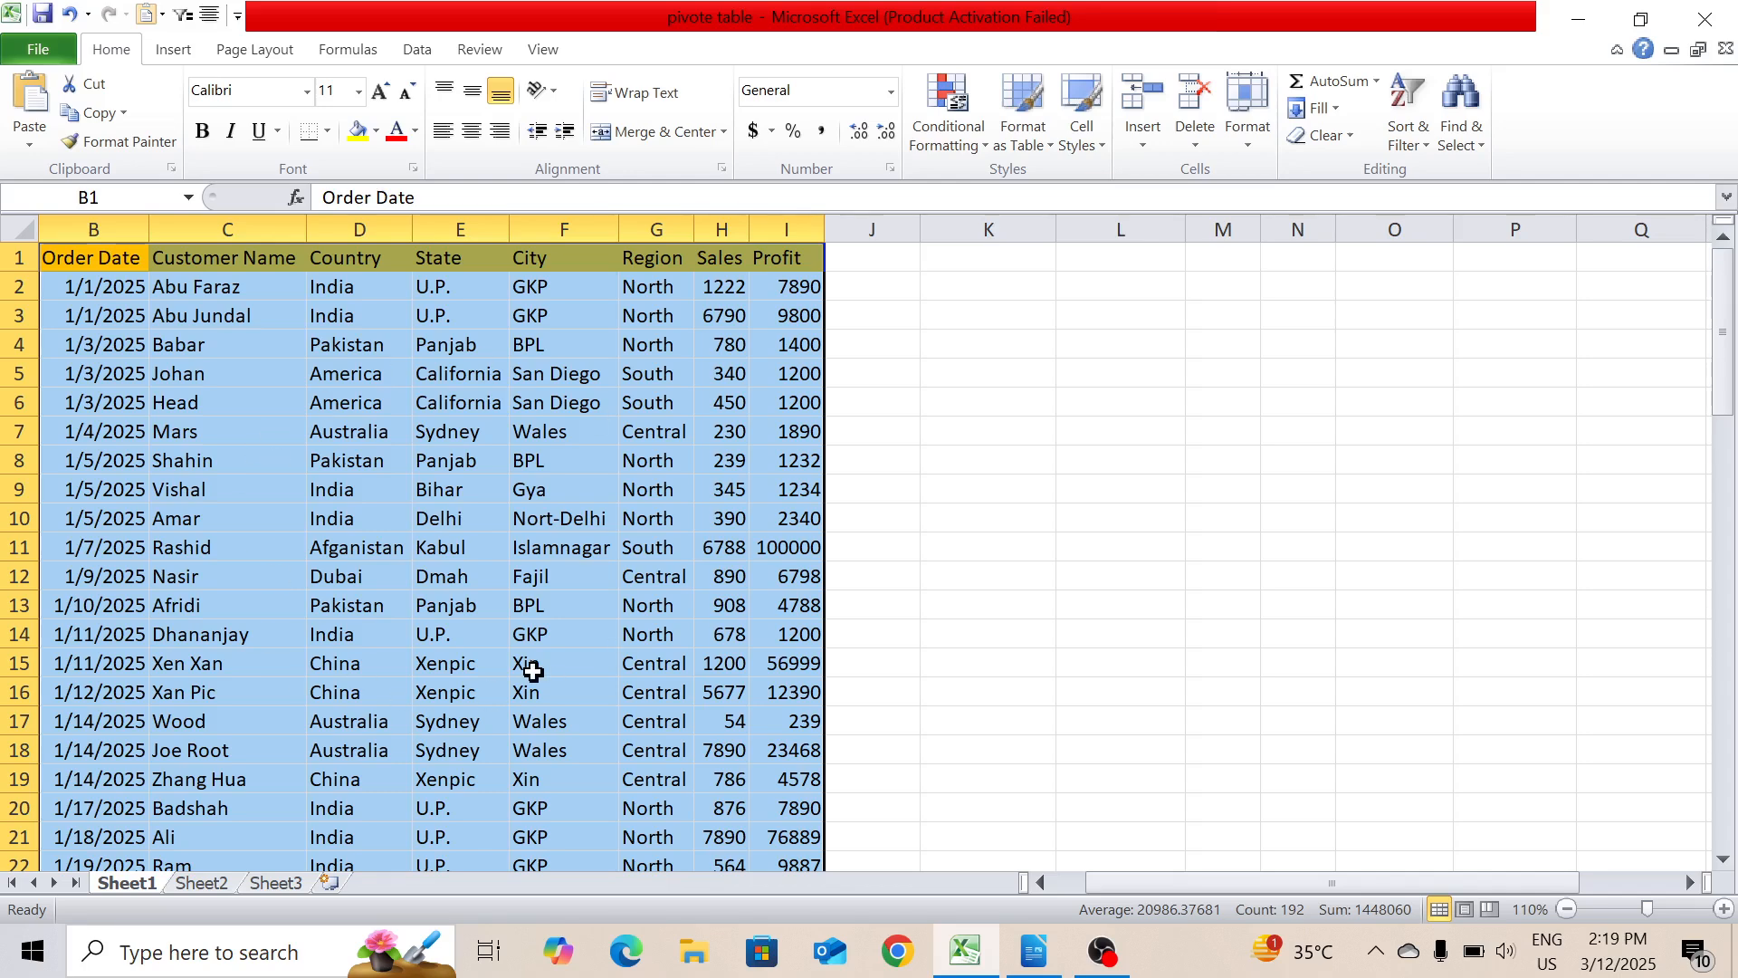
left_click(203, 883)
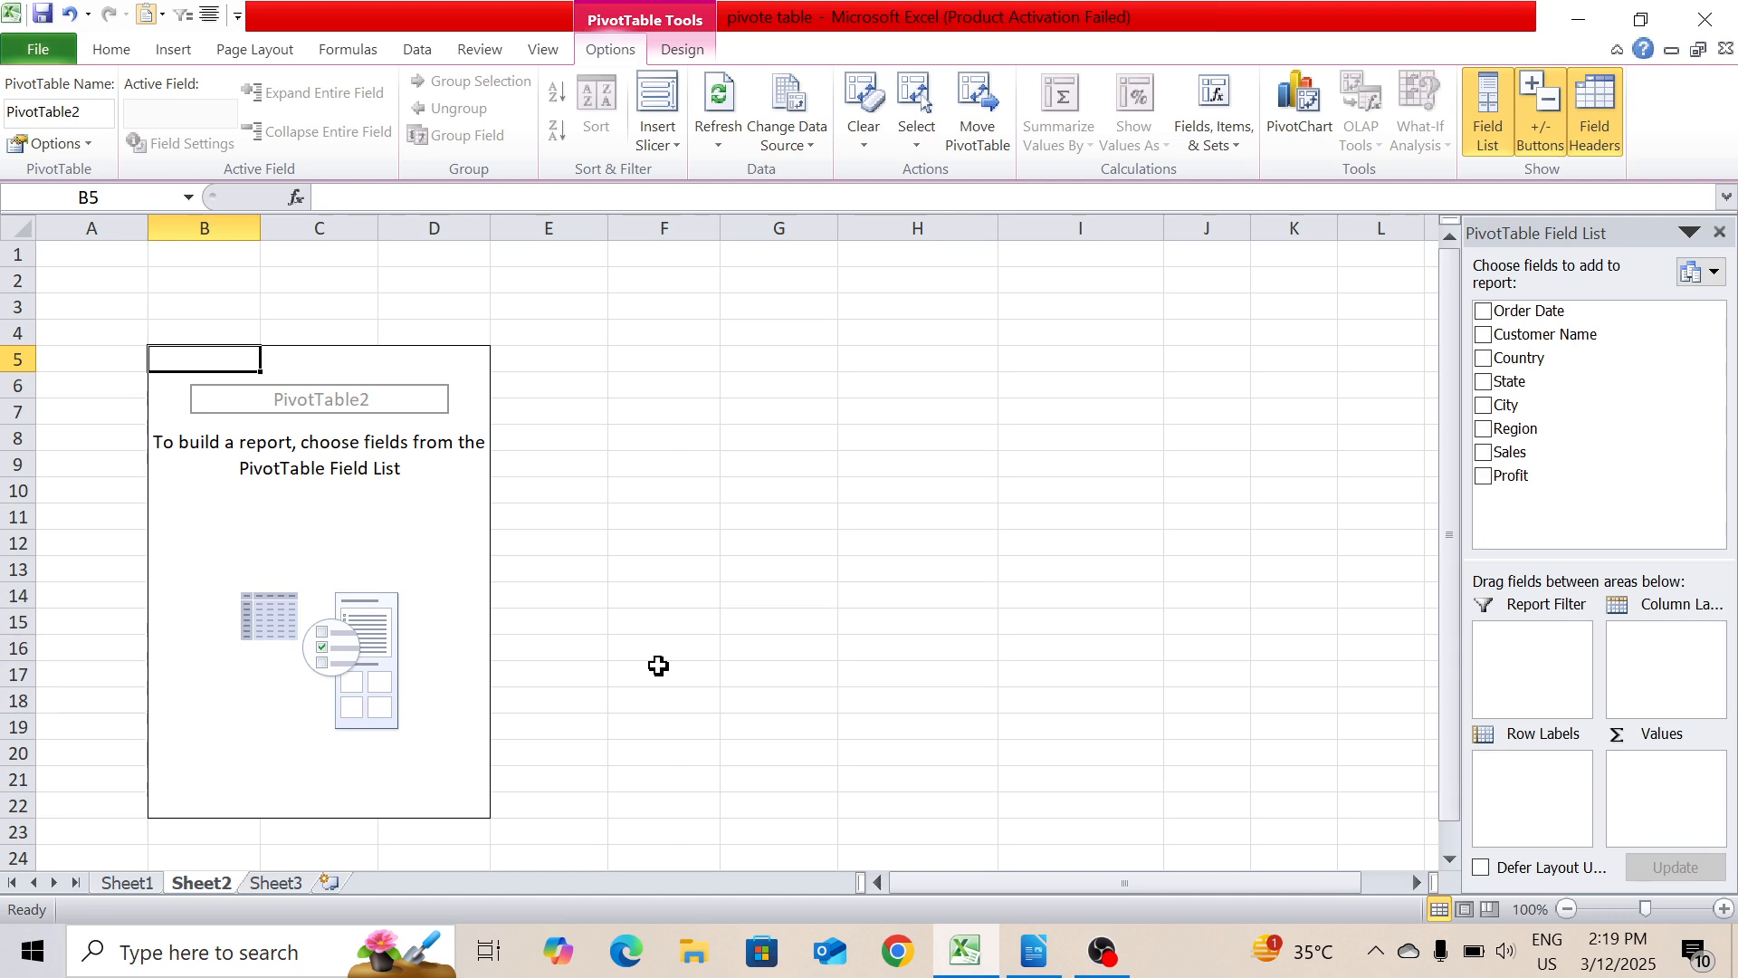
key("alt+Tab")
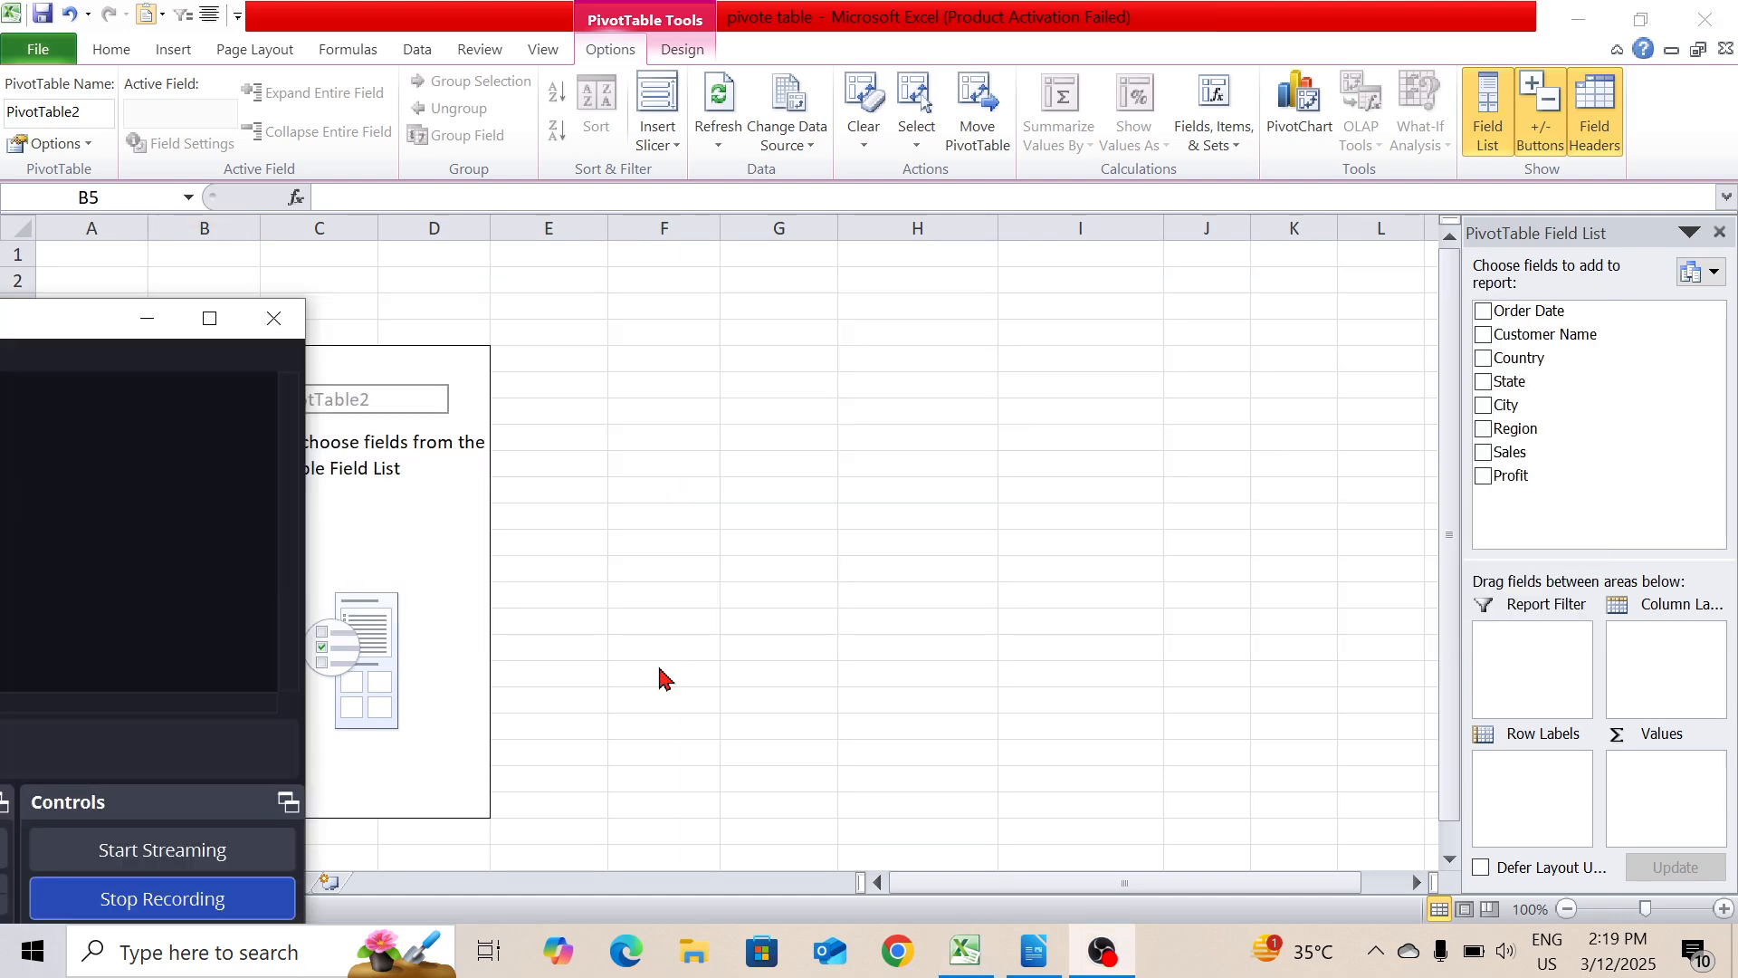
key("alt+Tab")
key("Tab")
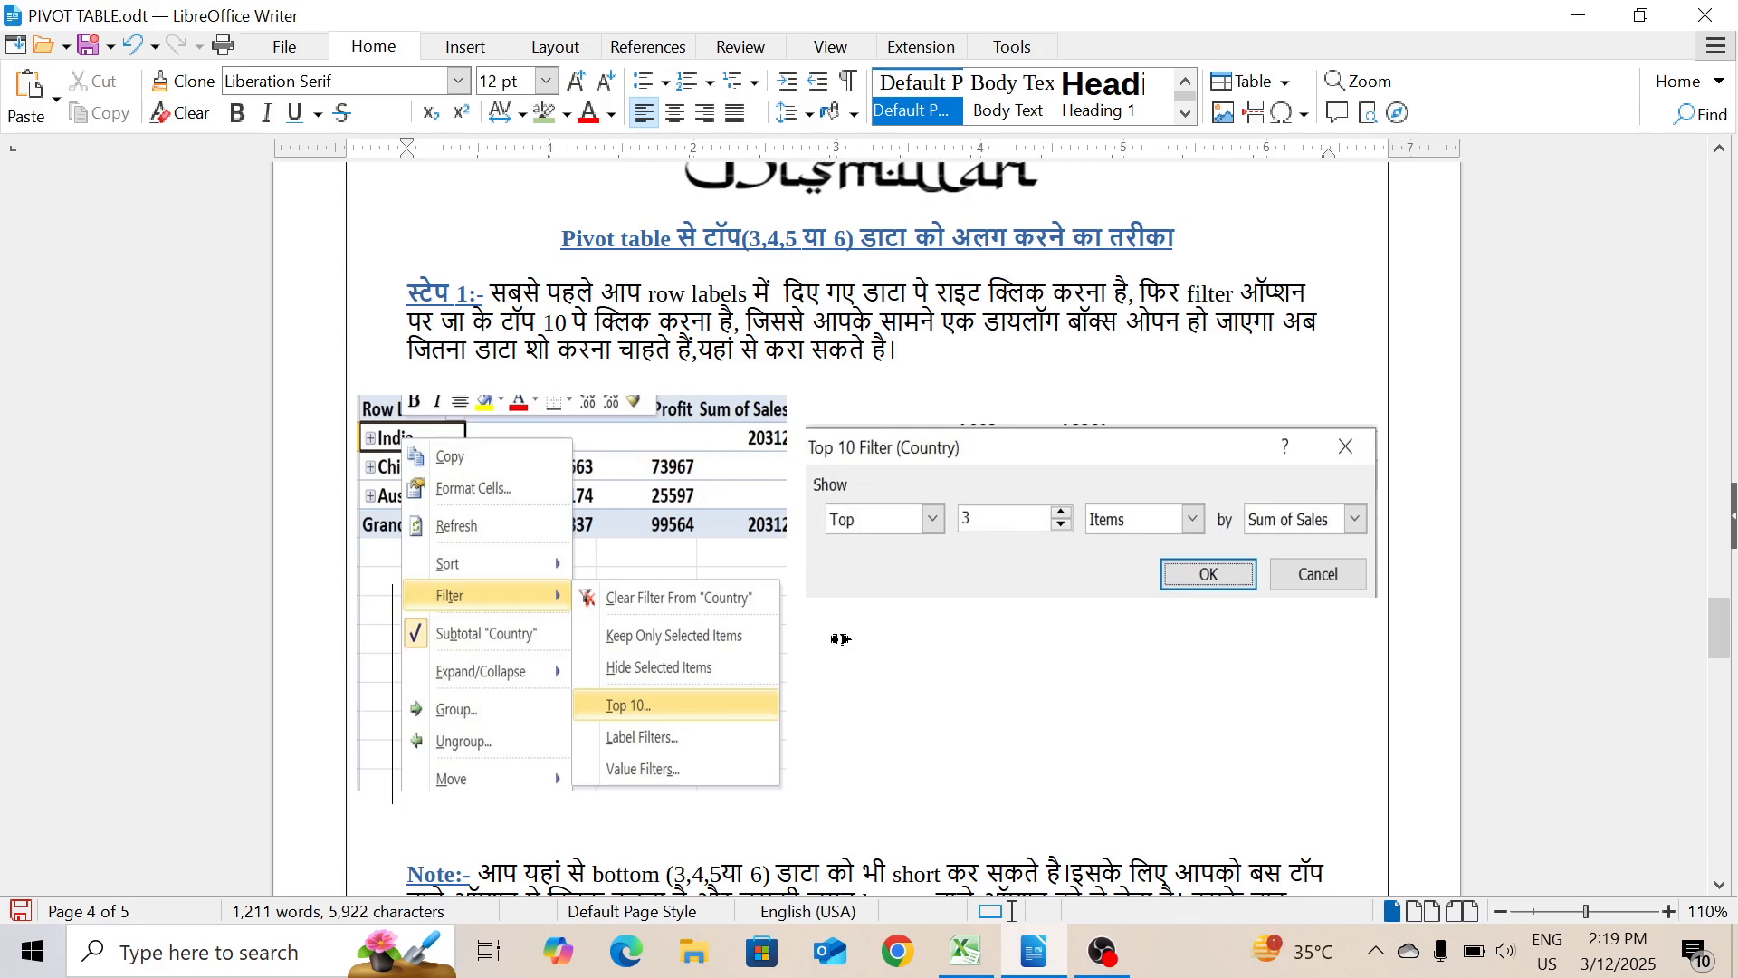
key("alt+Tab")
key("Tab")
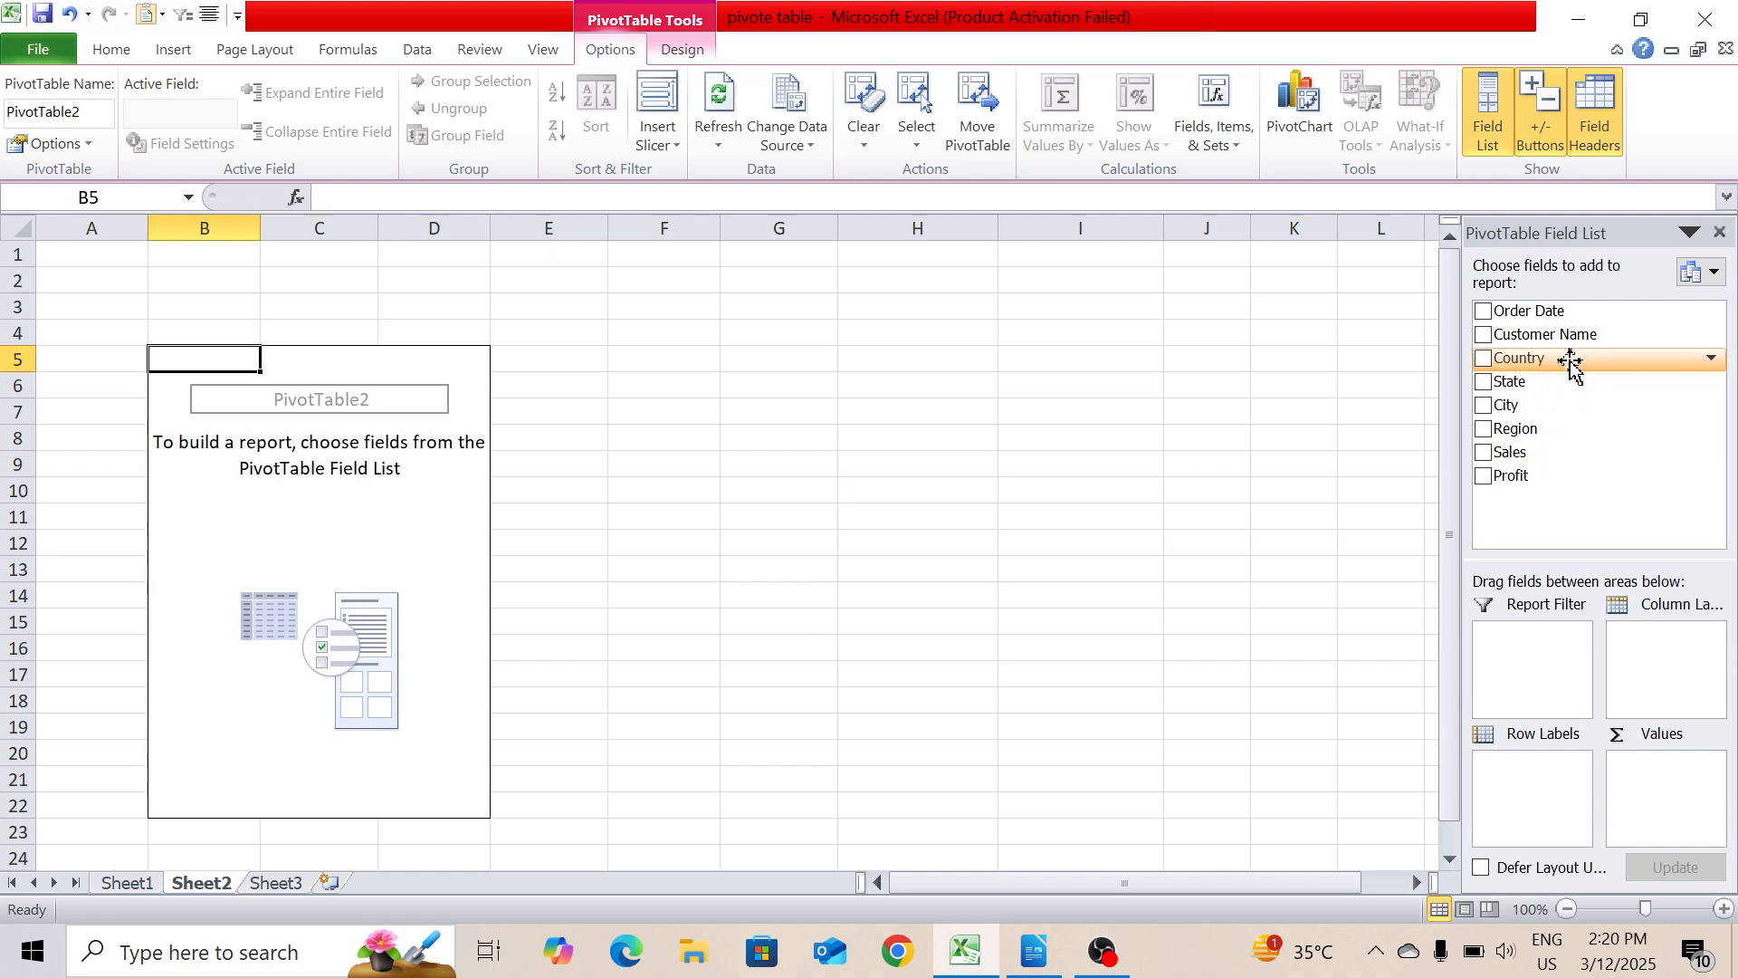
- Add Country to the PivotTable's row labels, and Sales and Profit to its values
left_click_drag(1570, 362, 1548, 767)
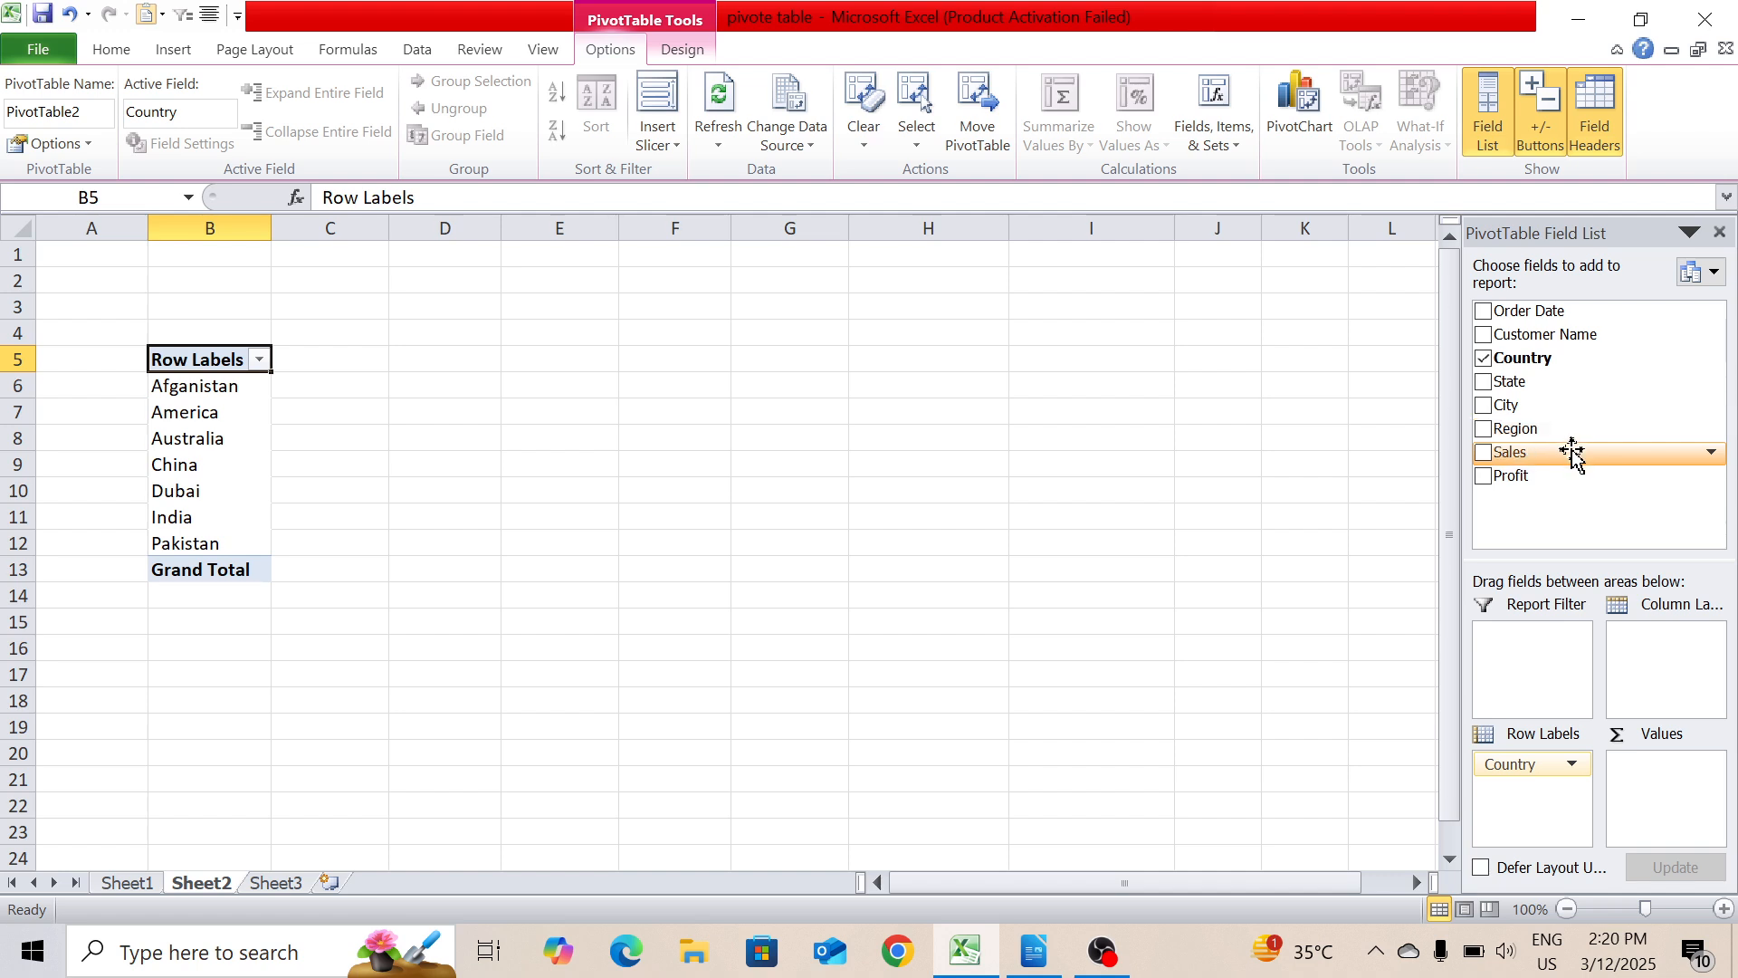
left_click_drag(1572, 452, 1668, 763)
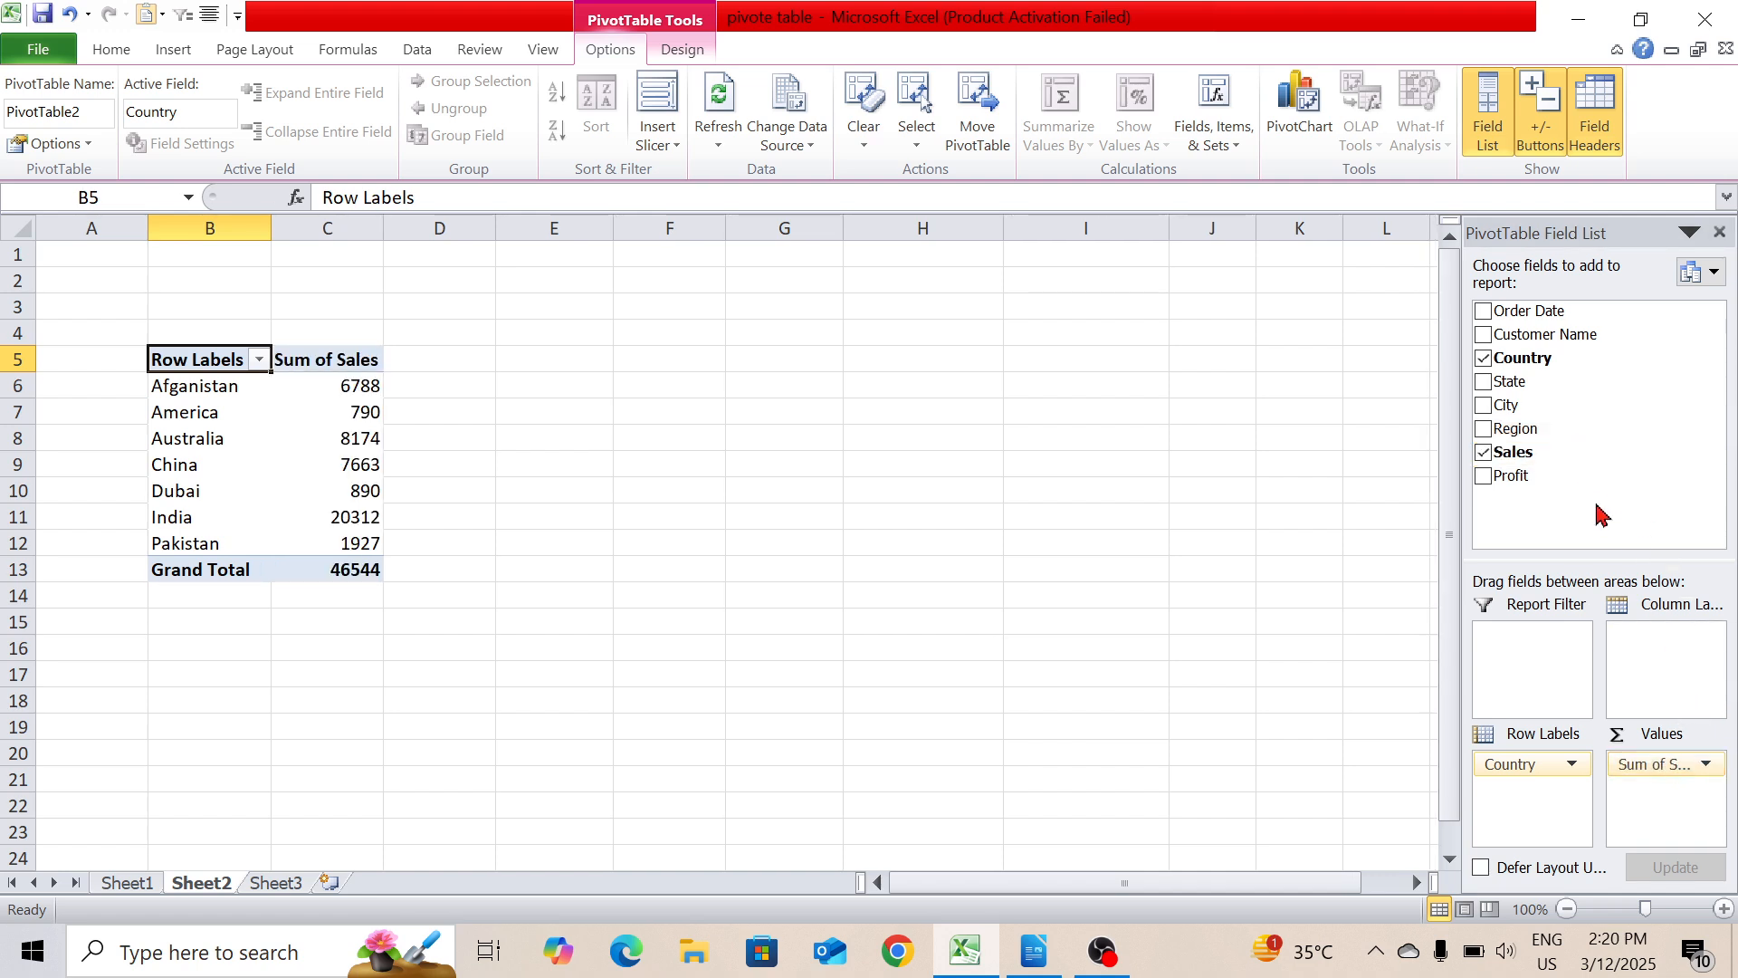
left_click_drag(1553, 478, 1666, 786)
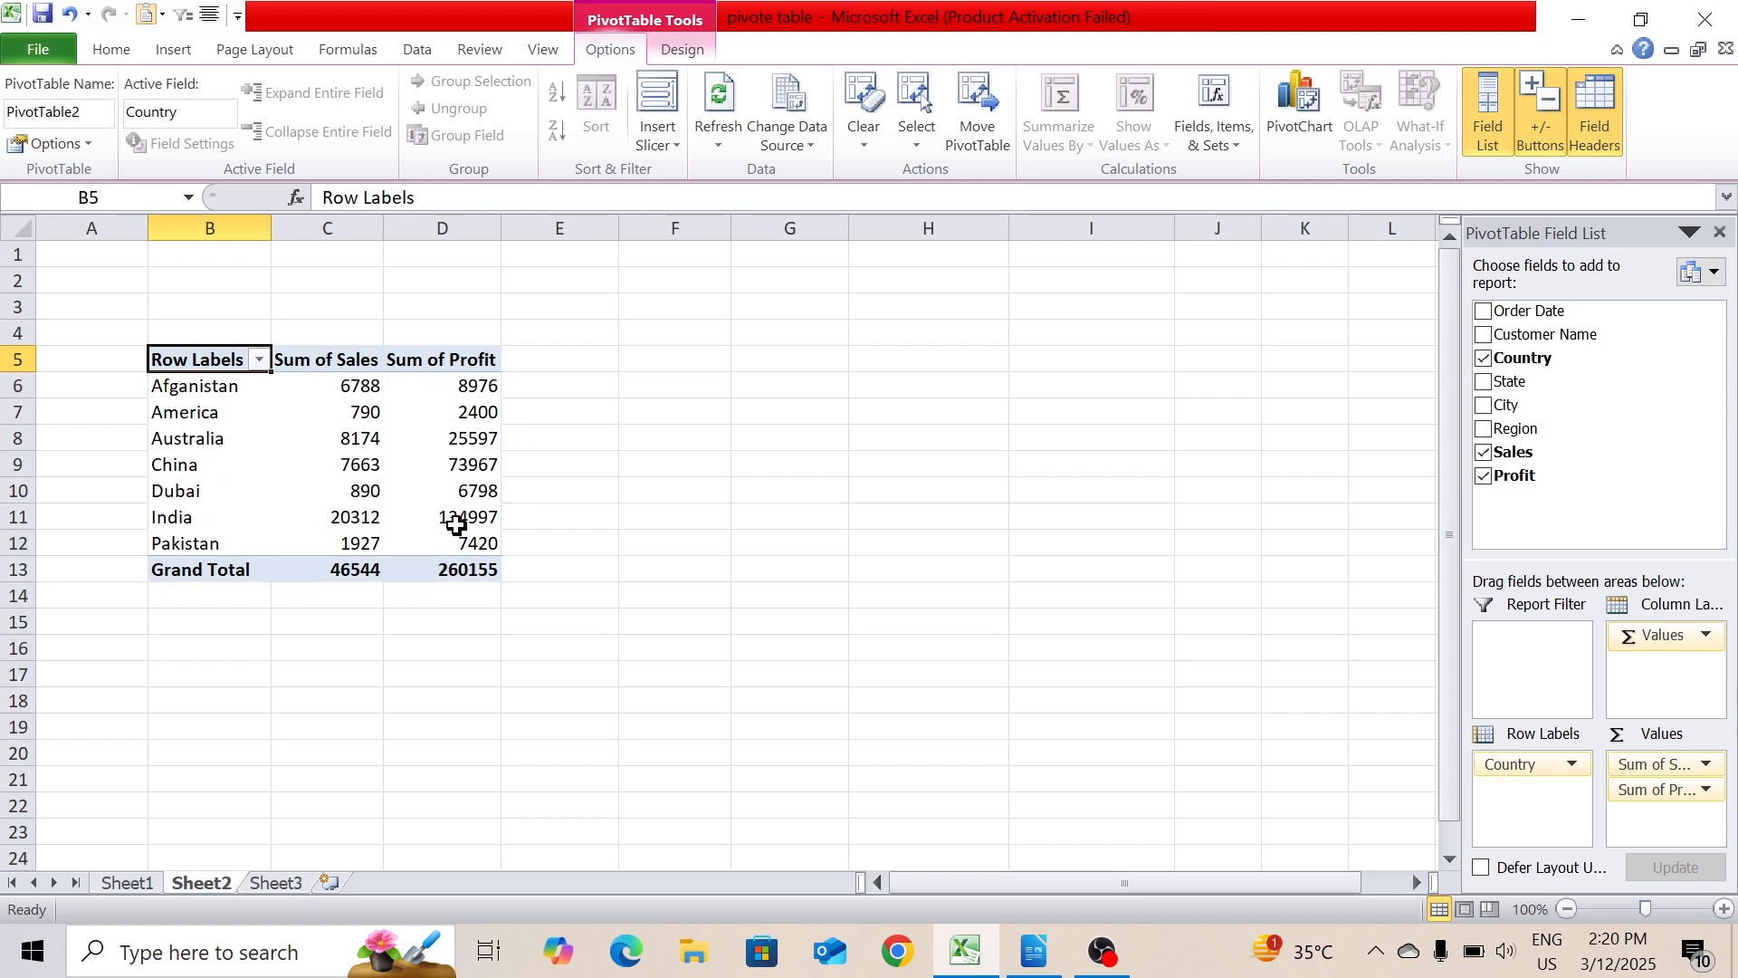
- Check the Top 10 filter instructions in the LibreOffice Writer notes, then examine the country rows of the Excel PivotTable
mouse_move(457, 527)
key("alt+Tab")
key("alt+Tab")
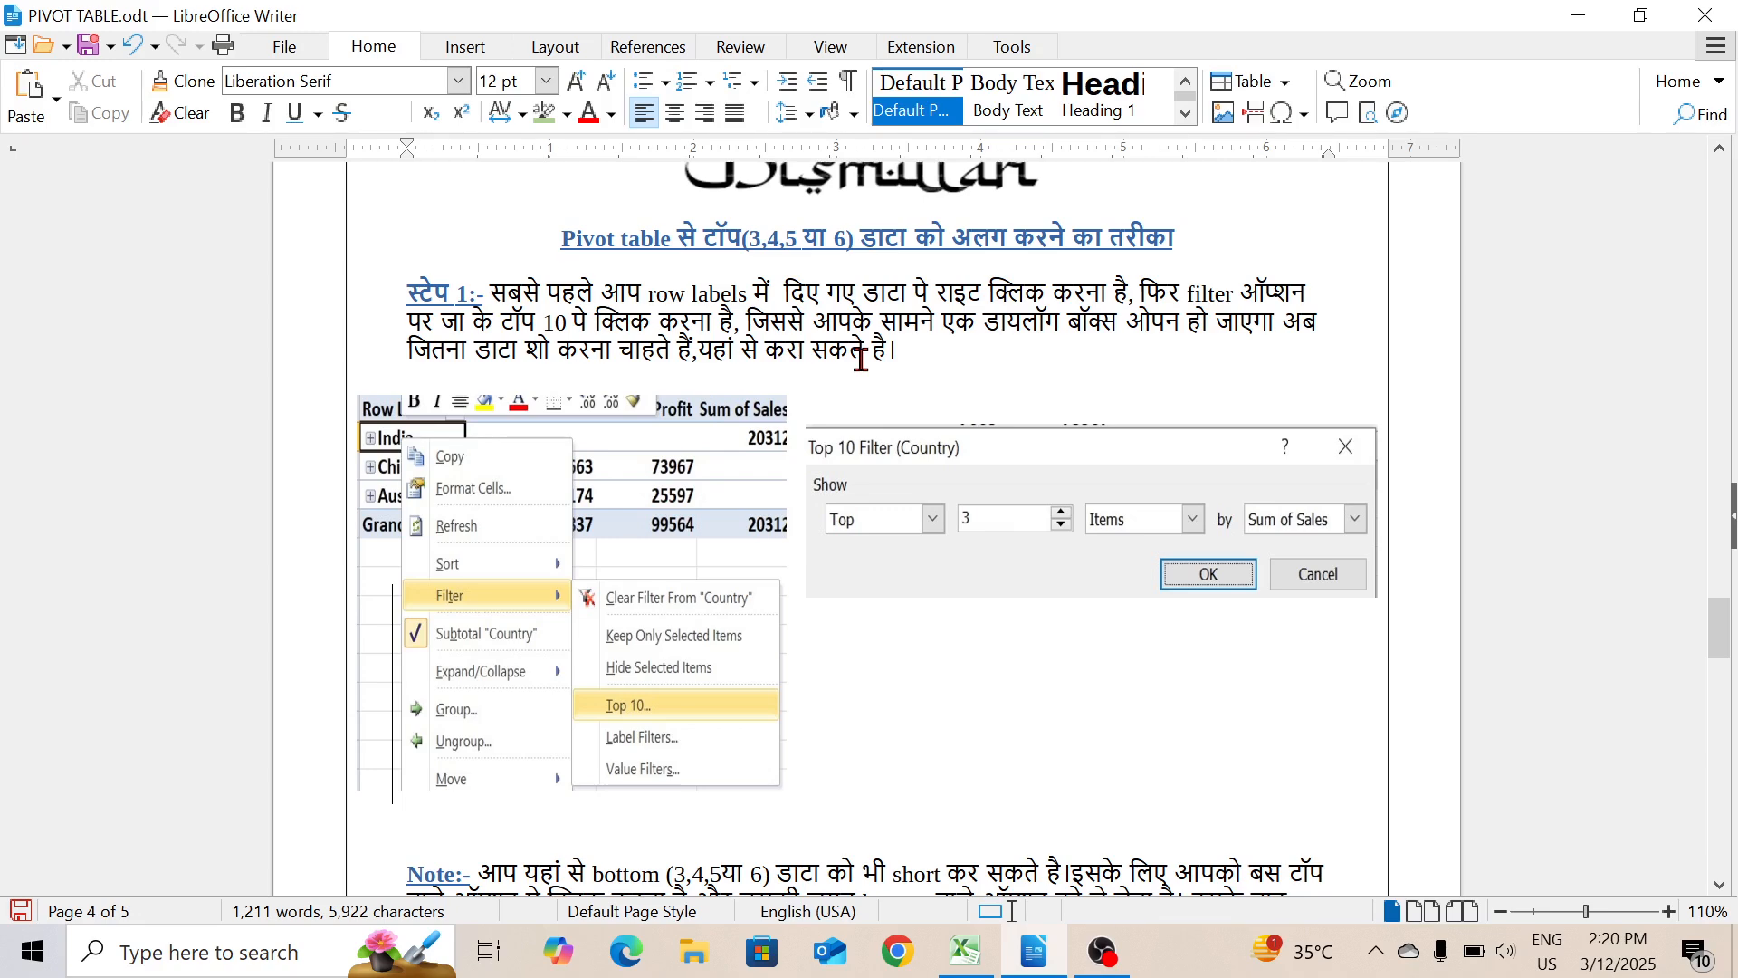
key("alt+Tab")
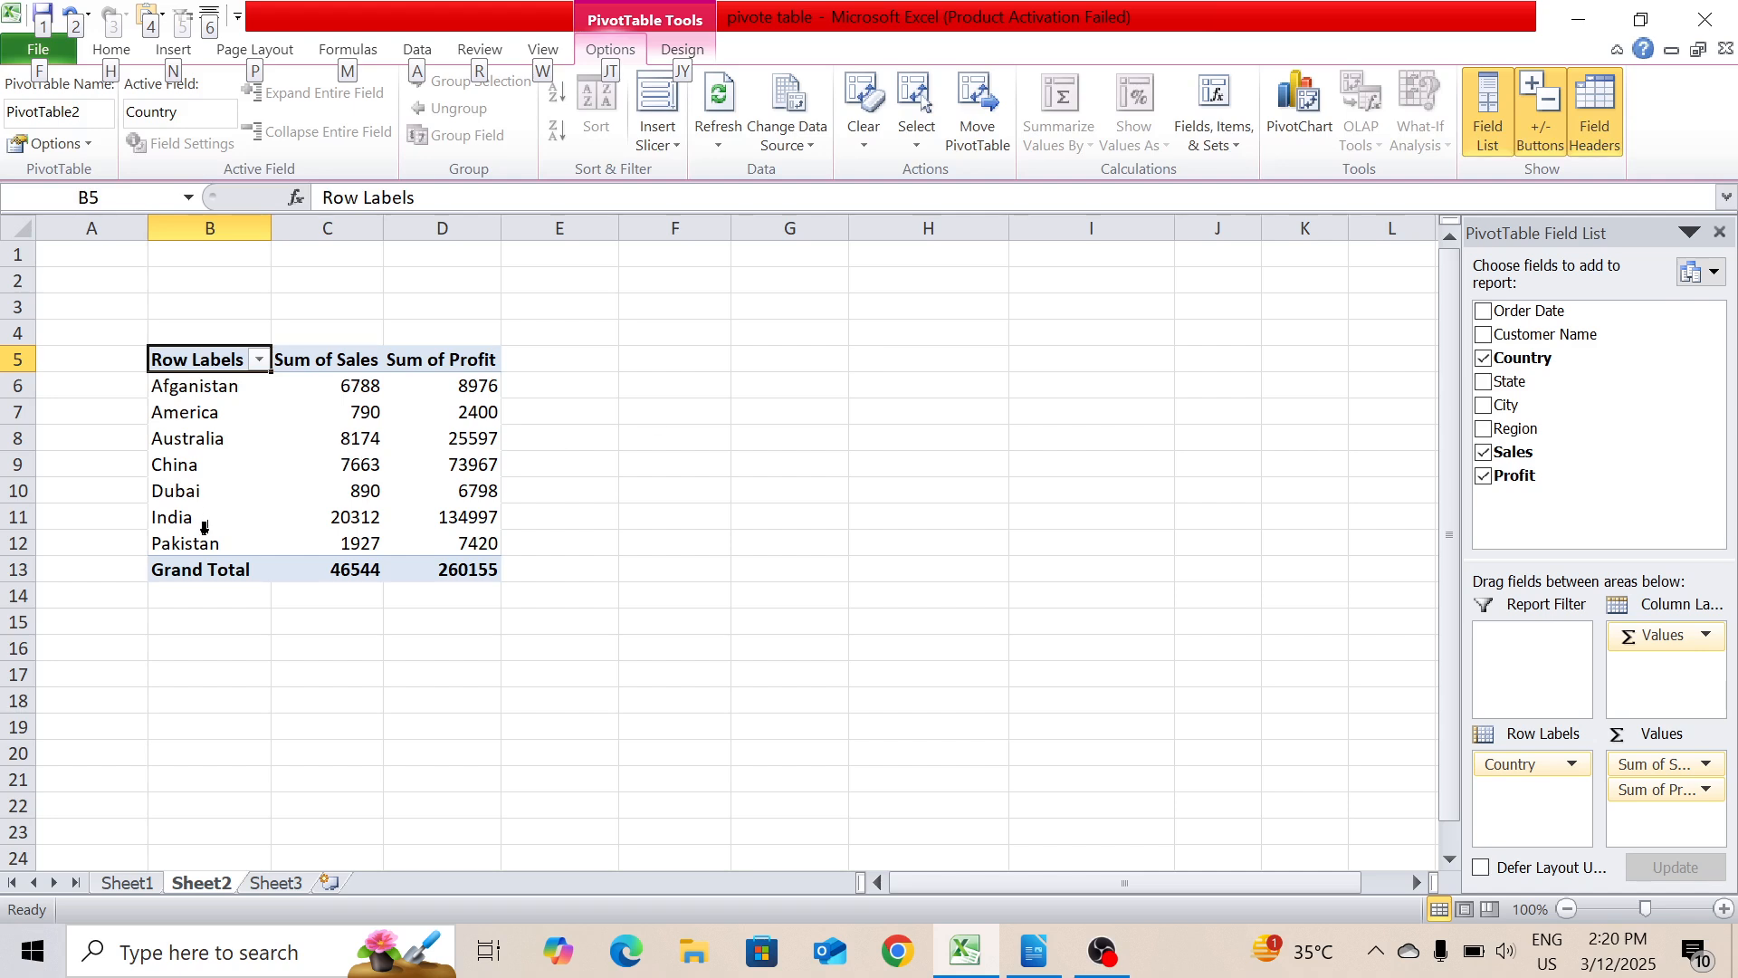
left_click(184, 409)
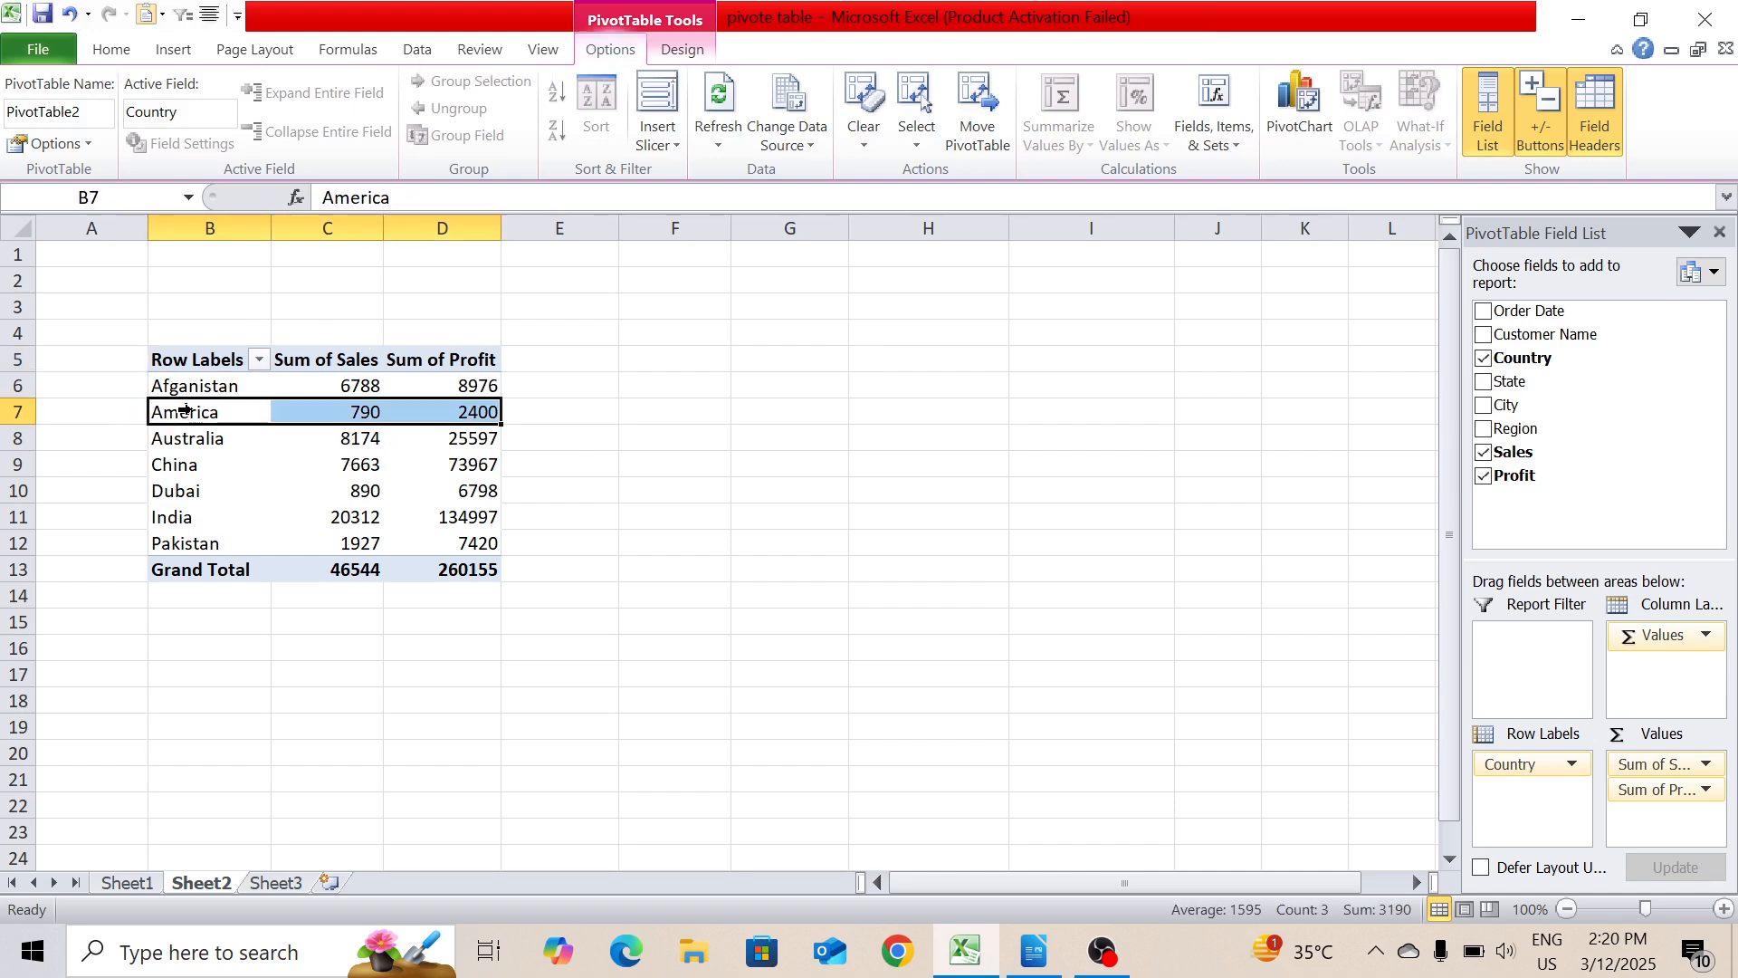
left_click(184, 493)
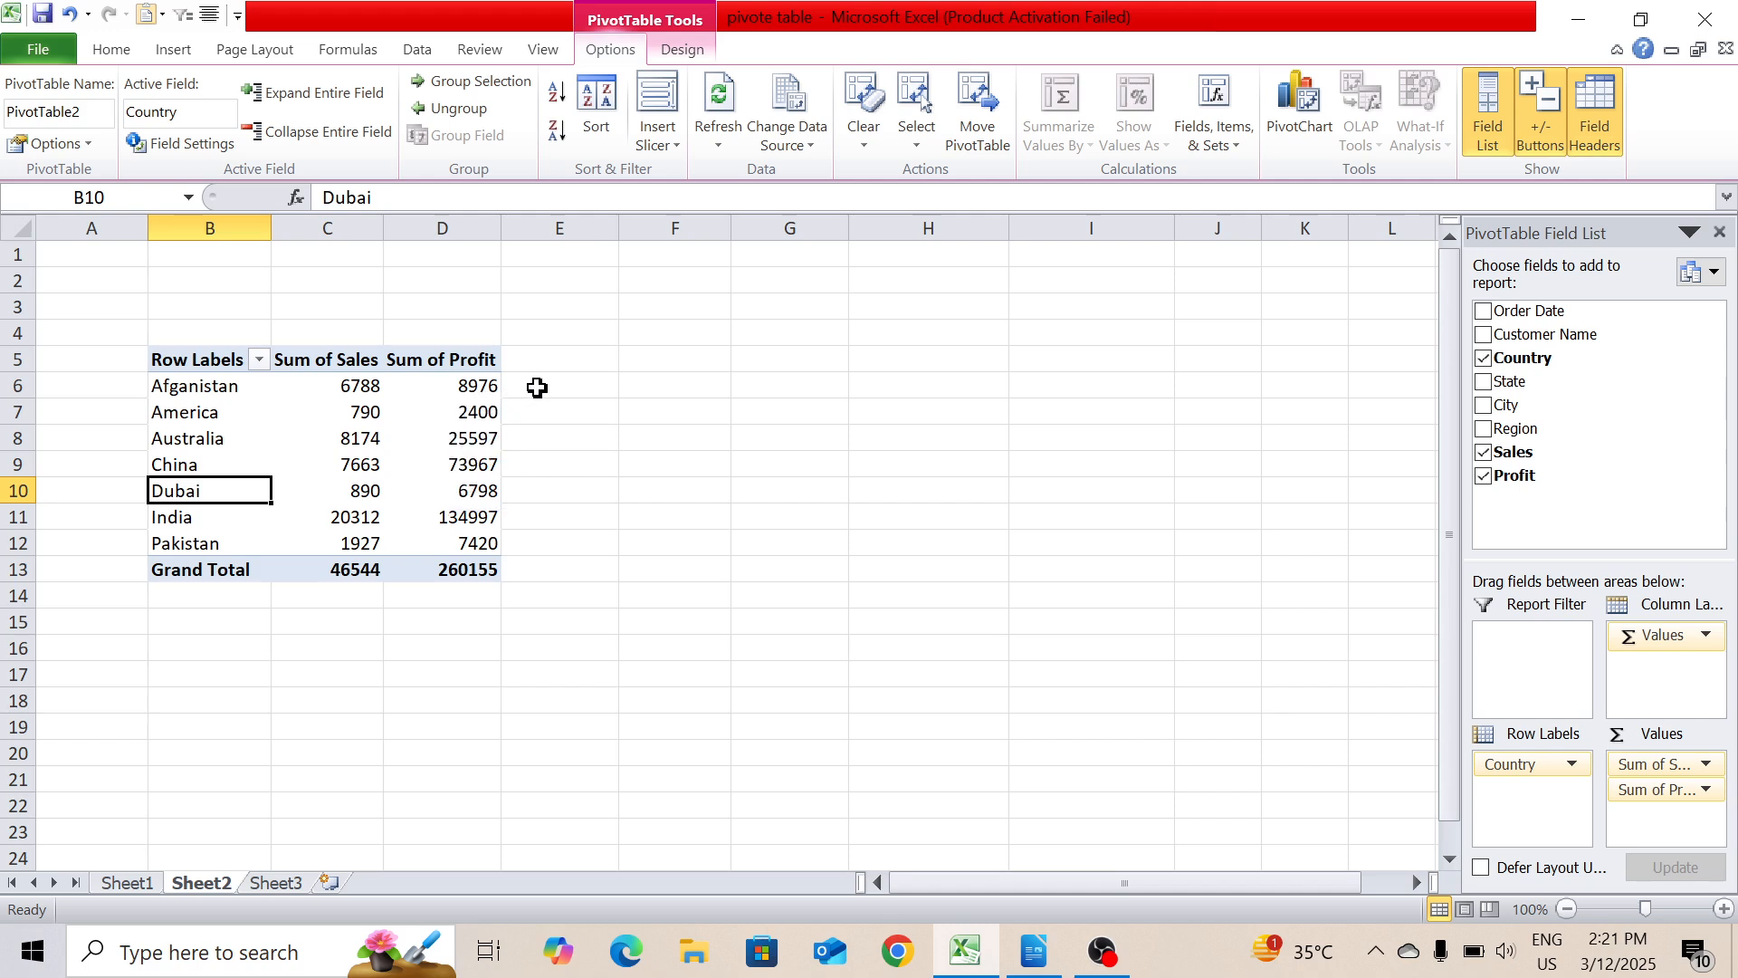
- Sort the countries by Sum of Profit from largest to smallest, and recheck the Top 10 filter notes in LibreOffice Writer before returning to Excel
mouse_move(475, 384)
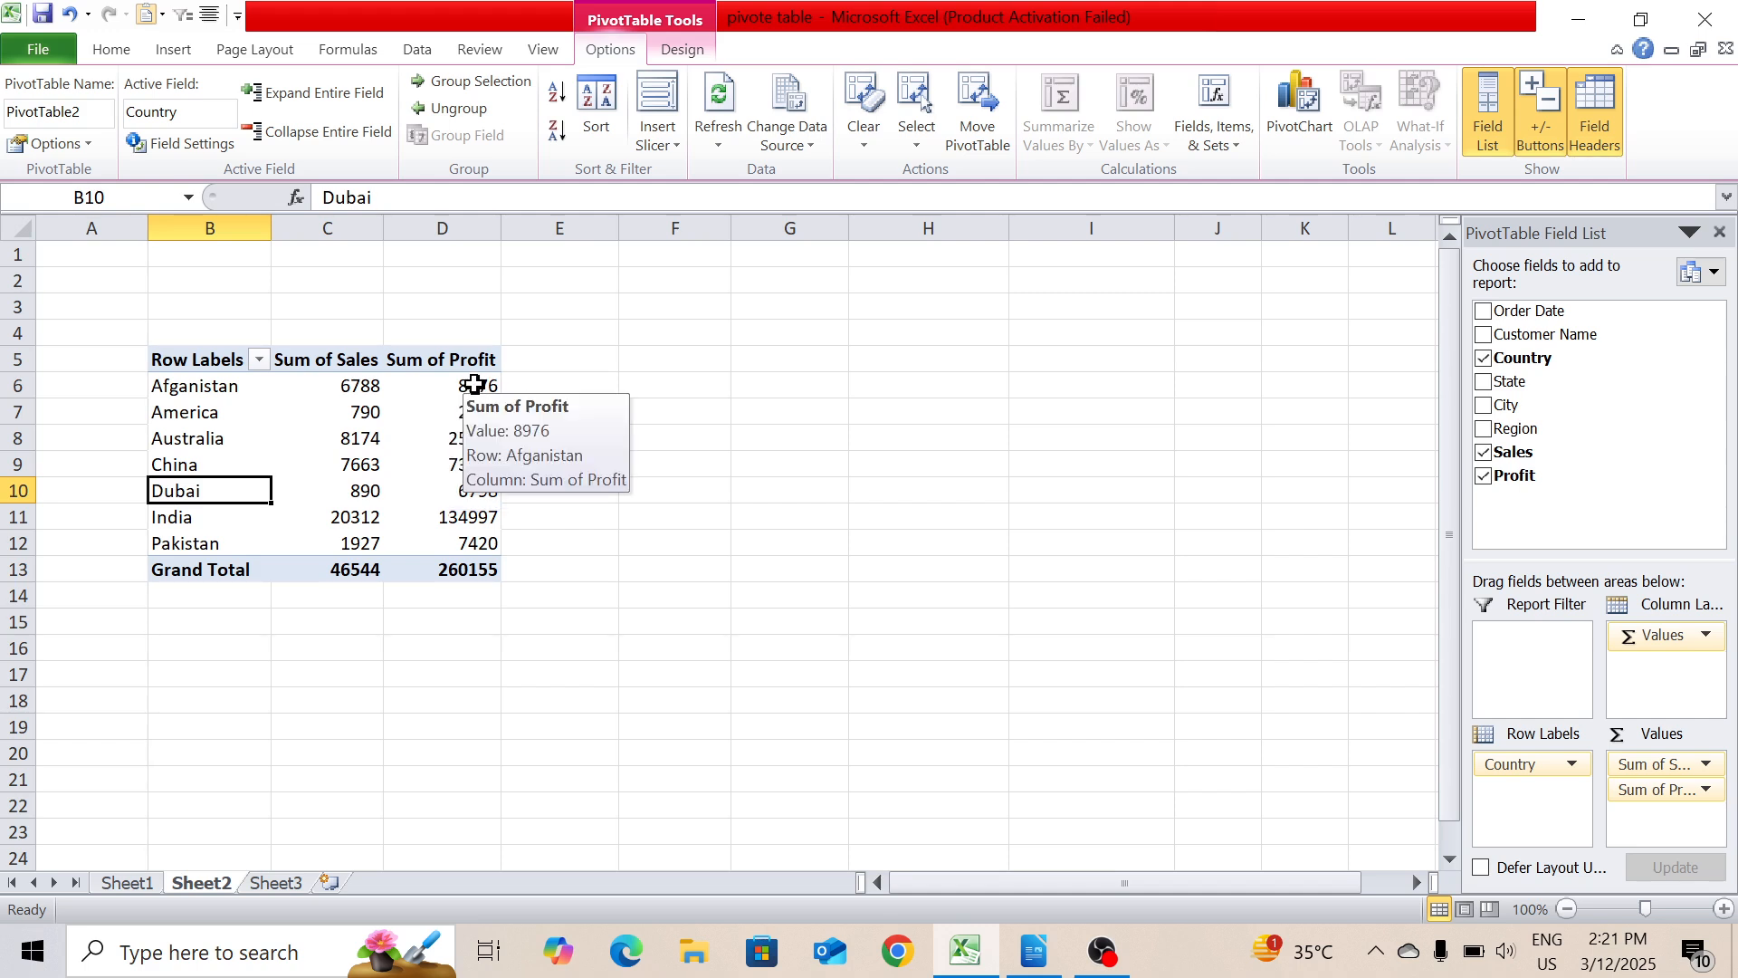
right_click(474, 384)
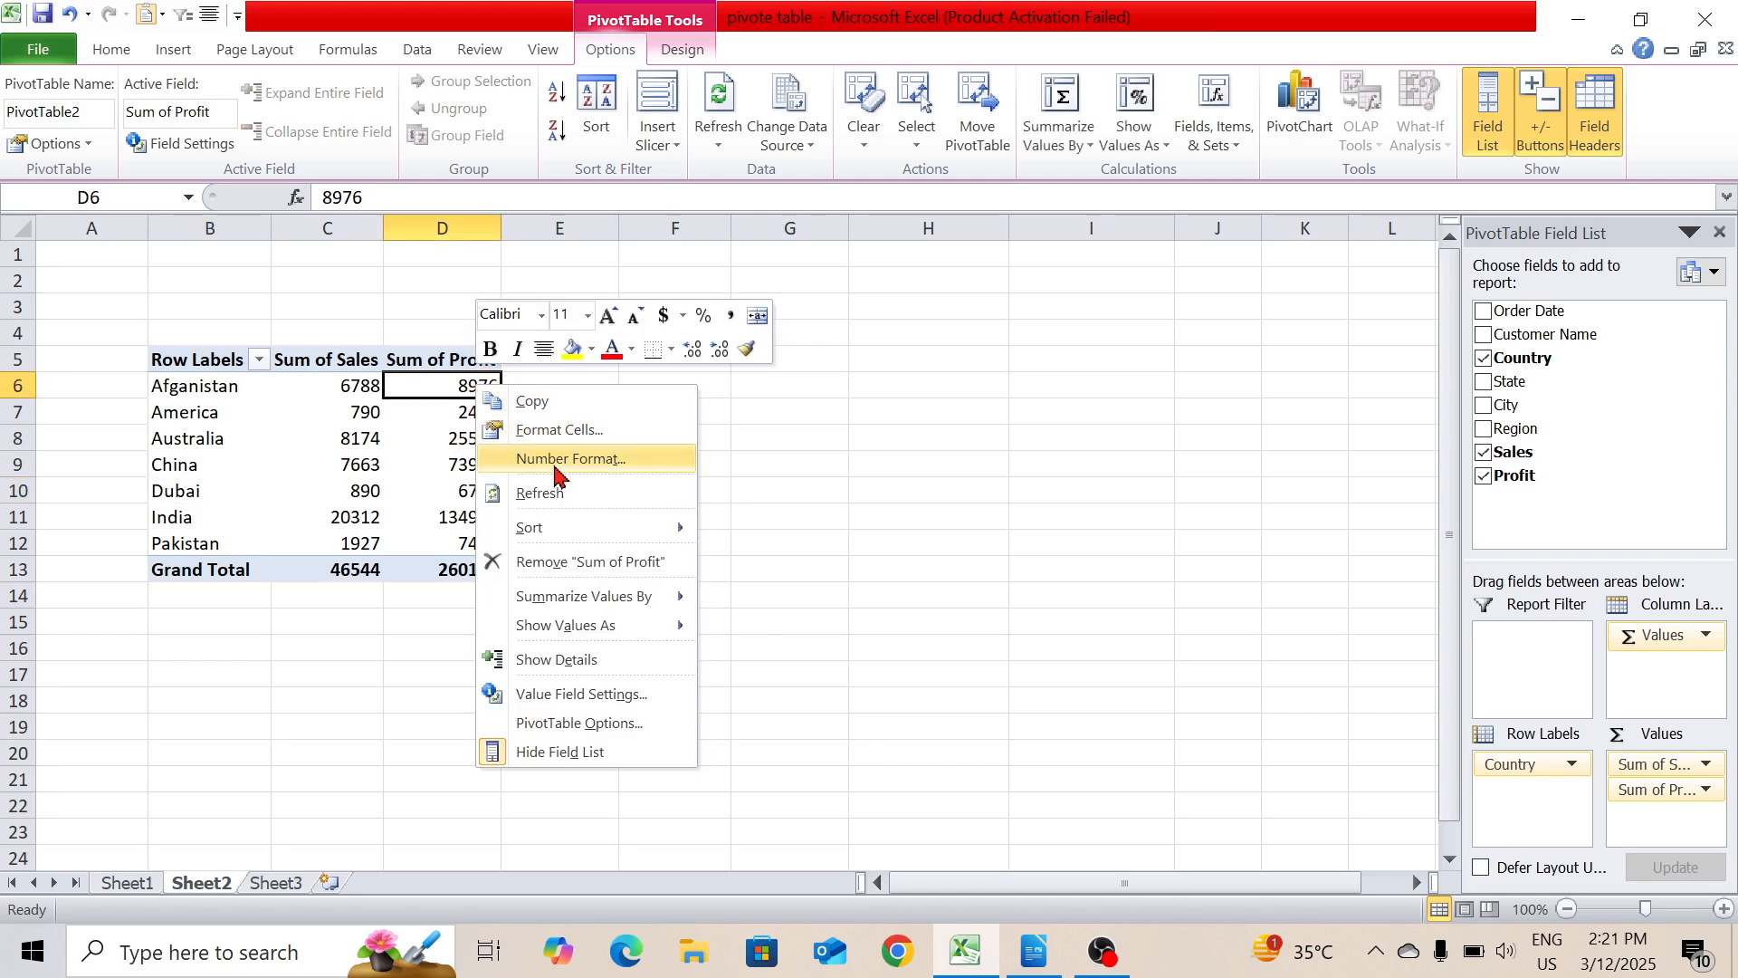
mouse_move(580, 528)
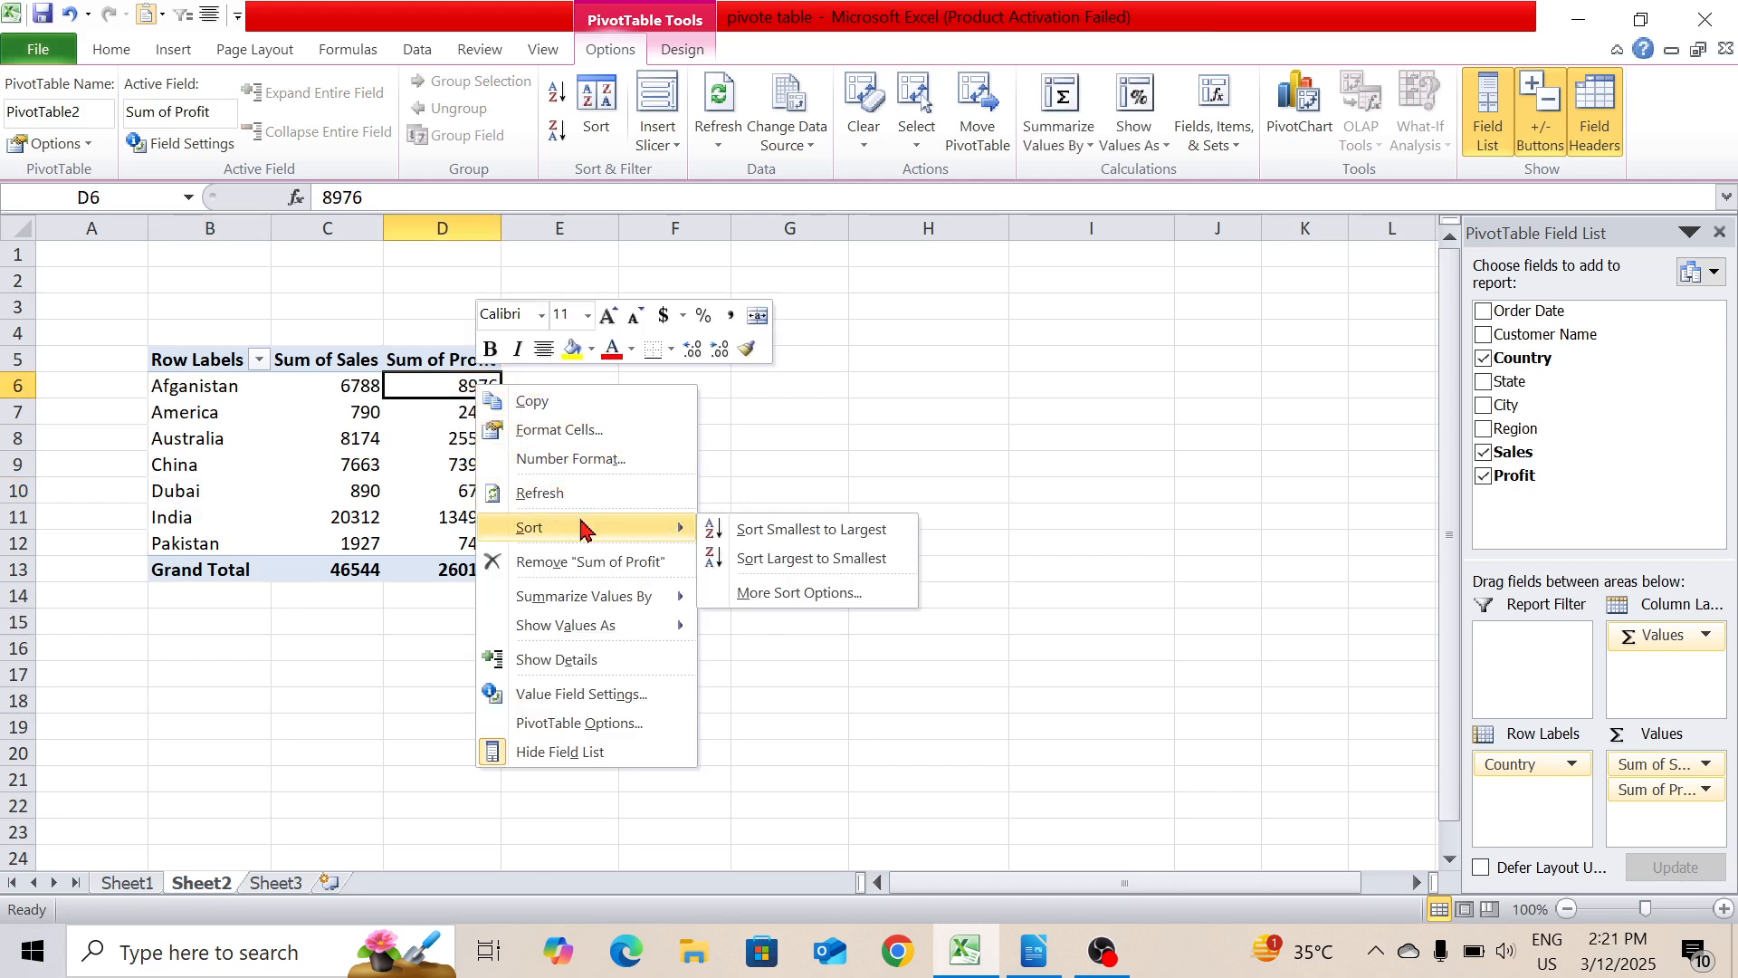
left_click(818, 563)
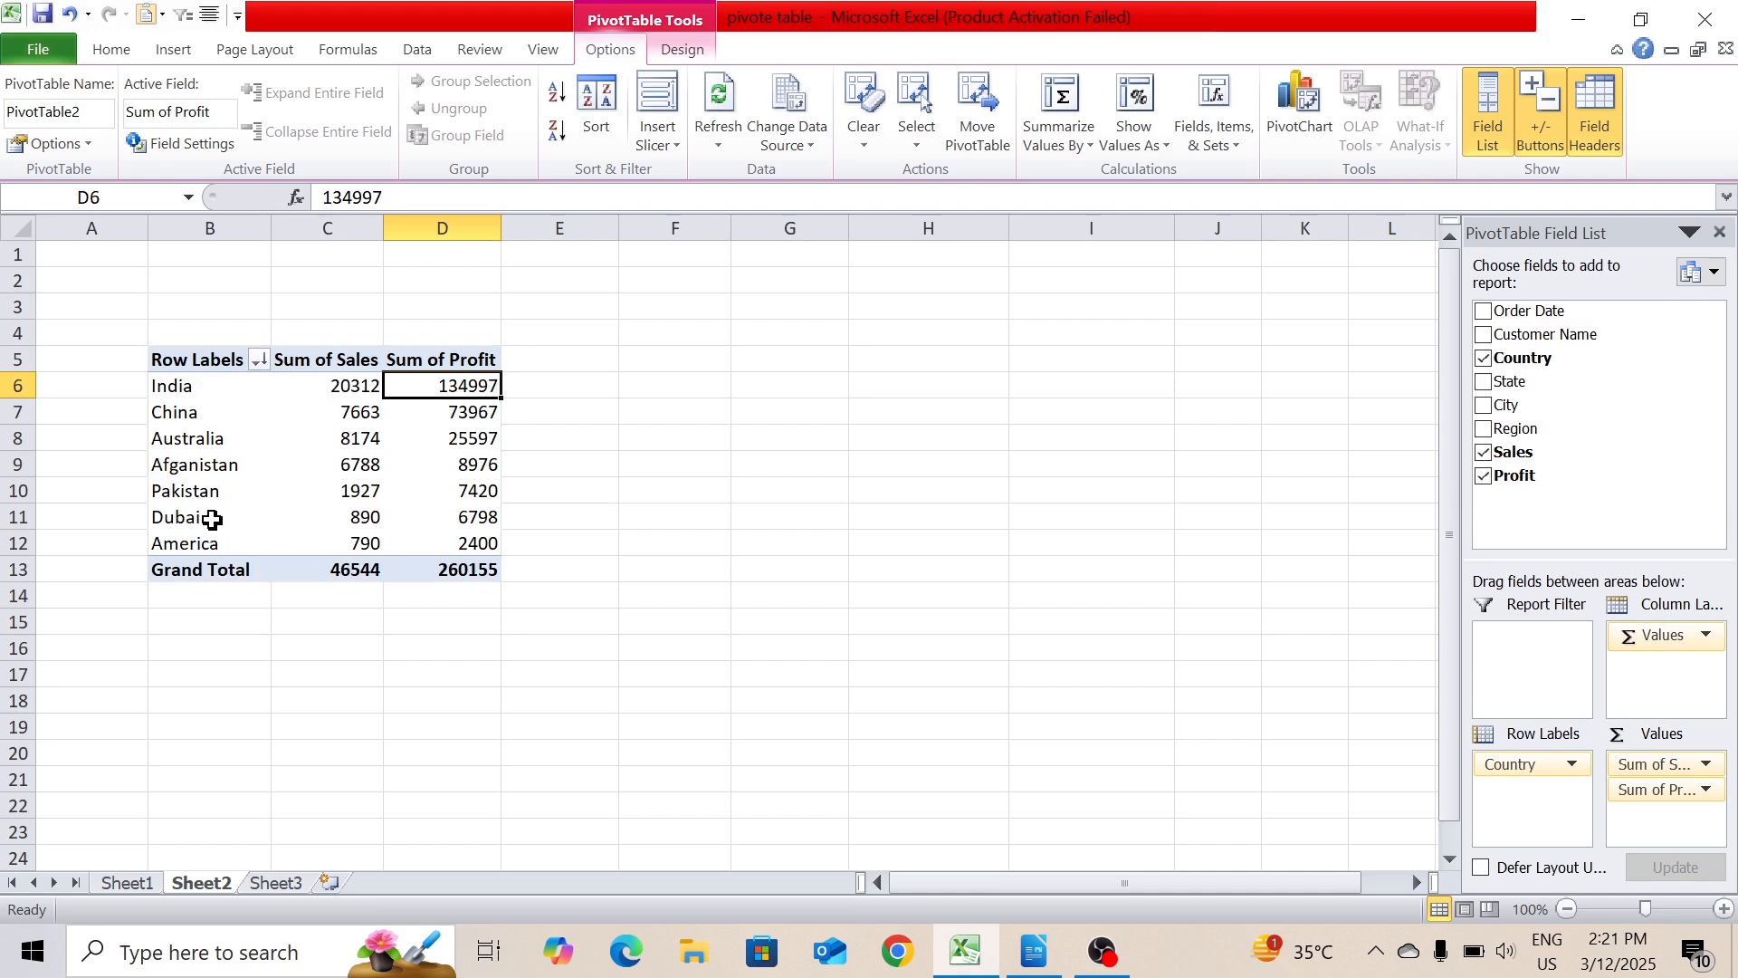
mouse_move(280, 517)
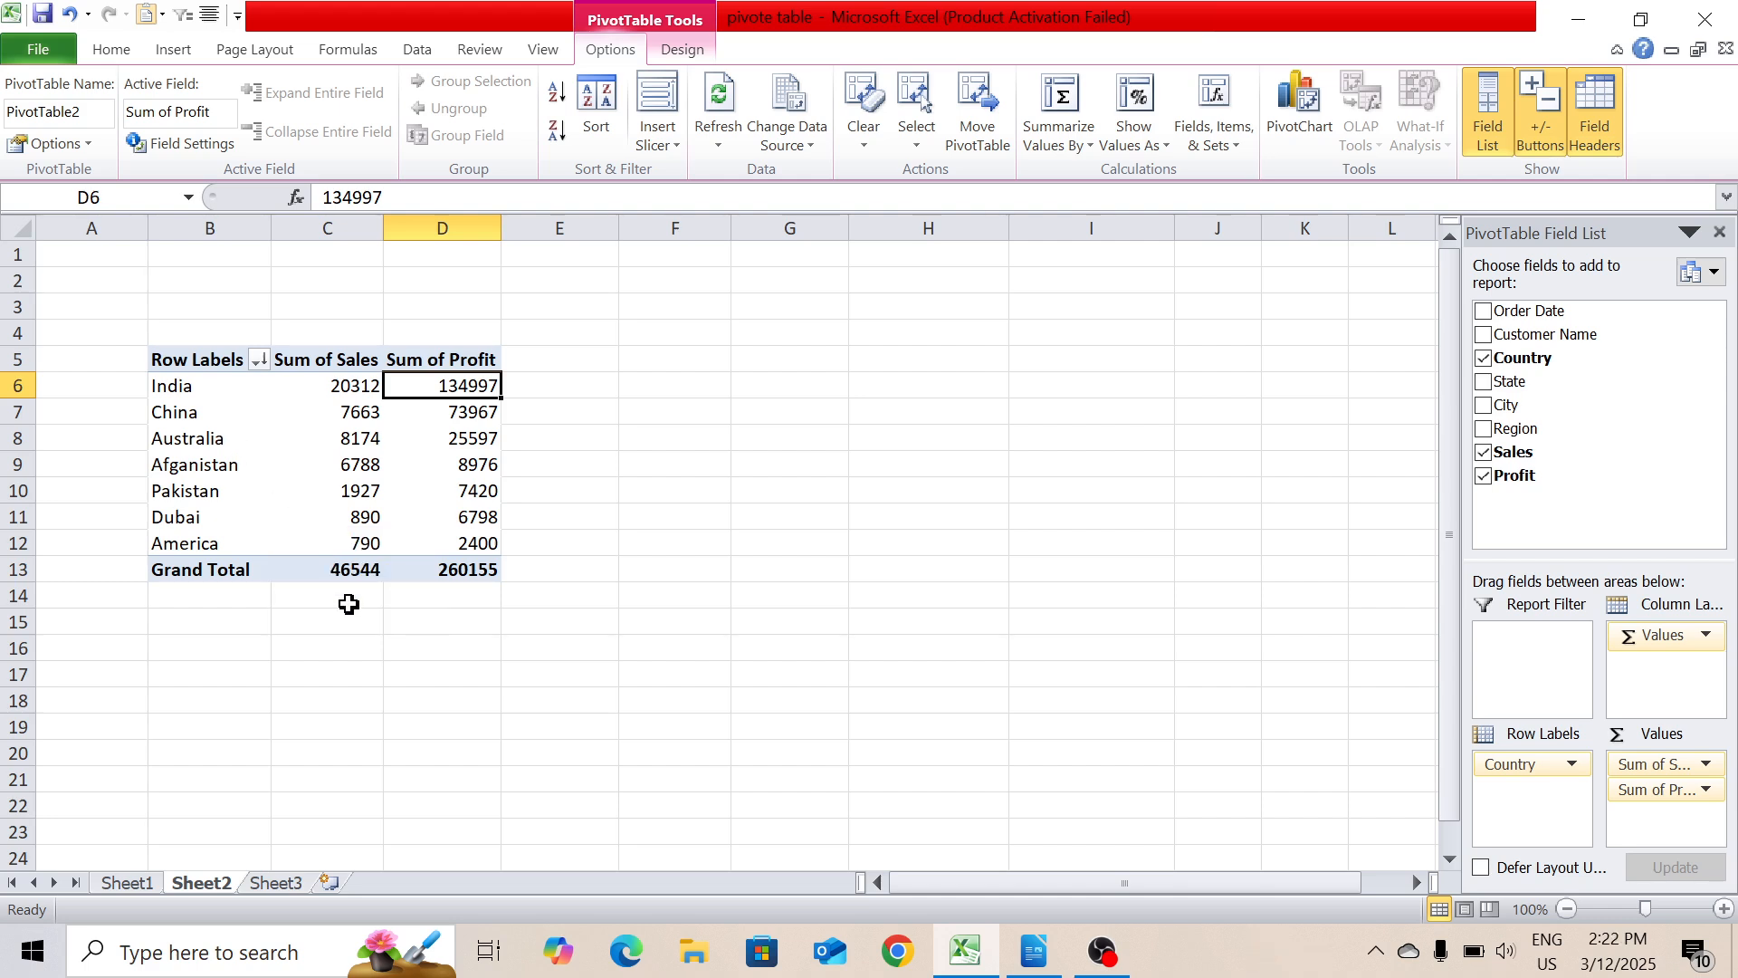
key("alt+Tab")
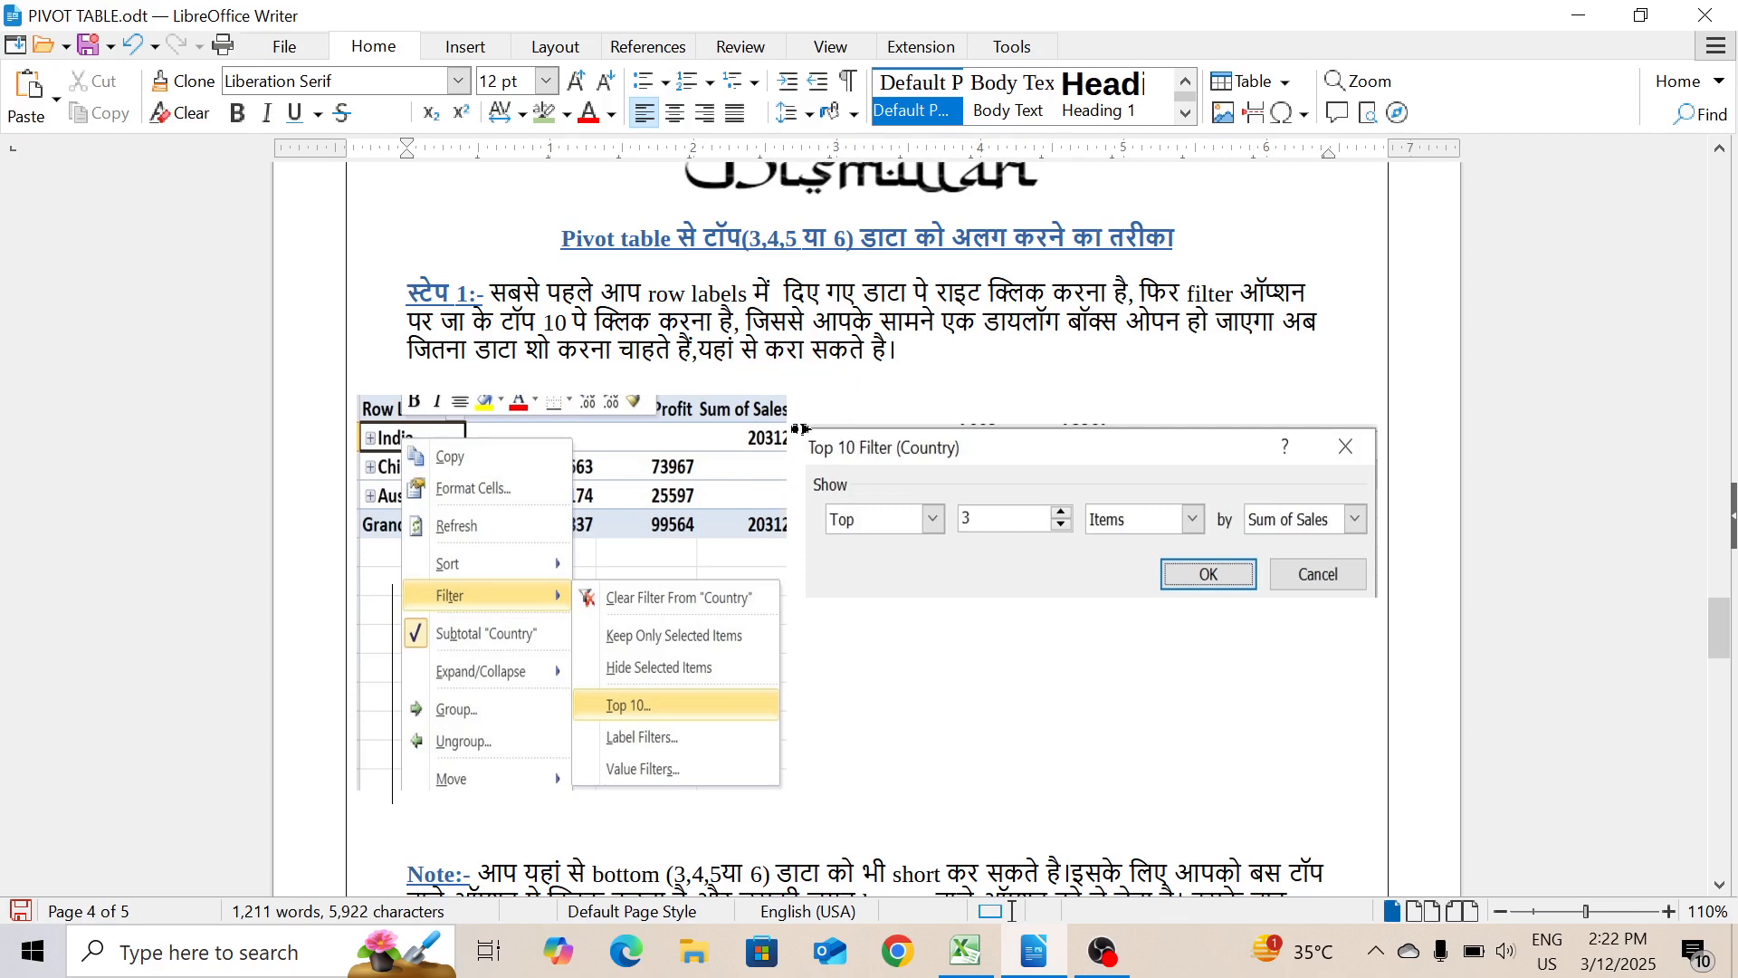
key("alt+Tab")
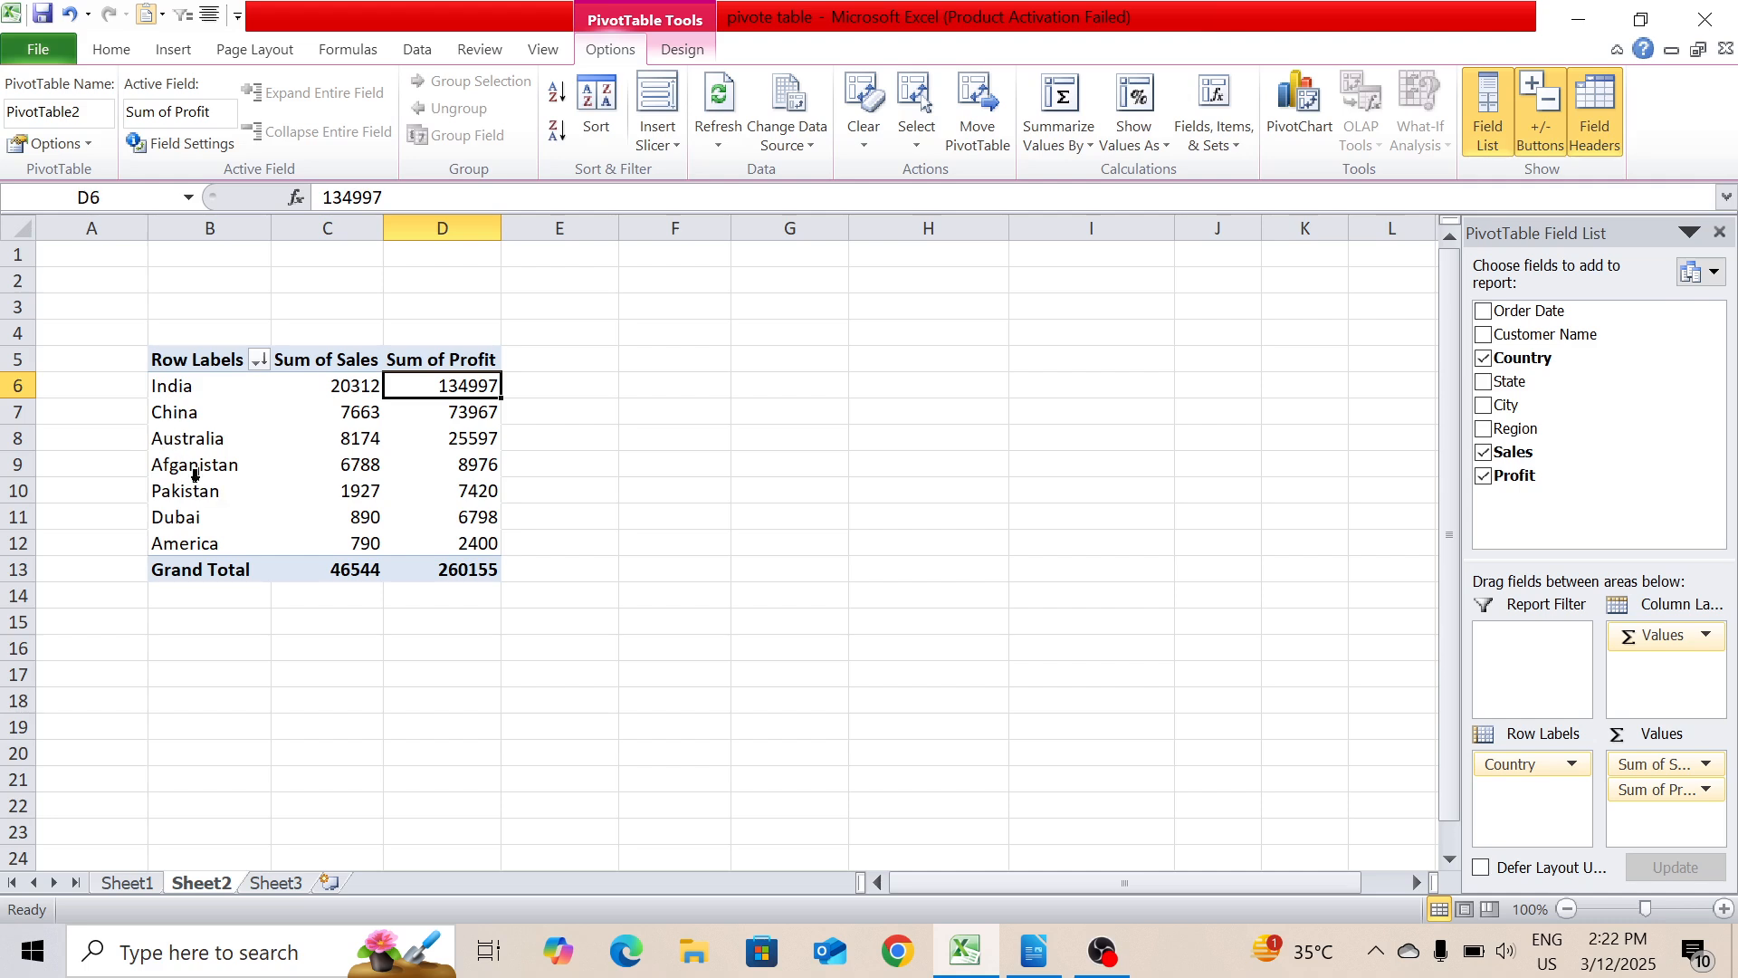
- Filter the PivotTable's countries to the top 3 items by Sum of Sales, and clear the Country filter after viewing the result
left_click(218, 465)
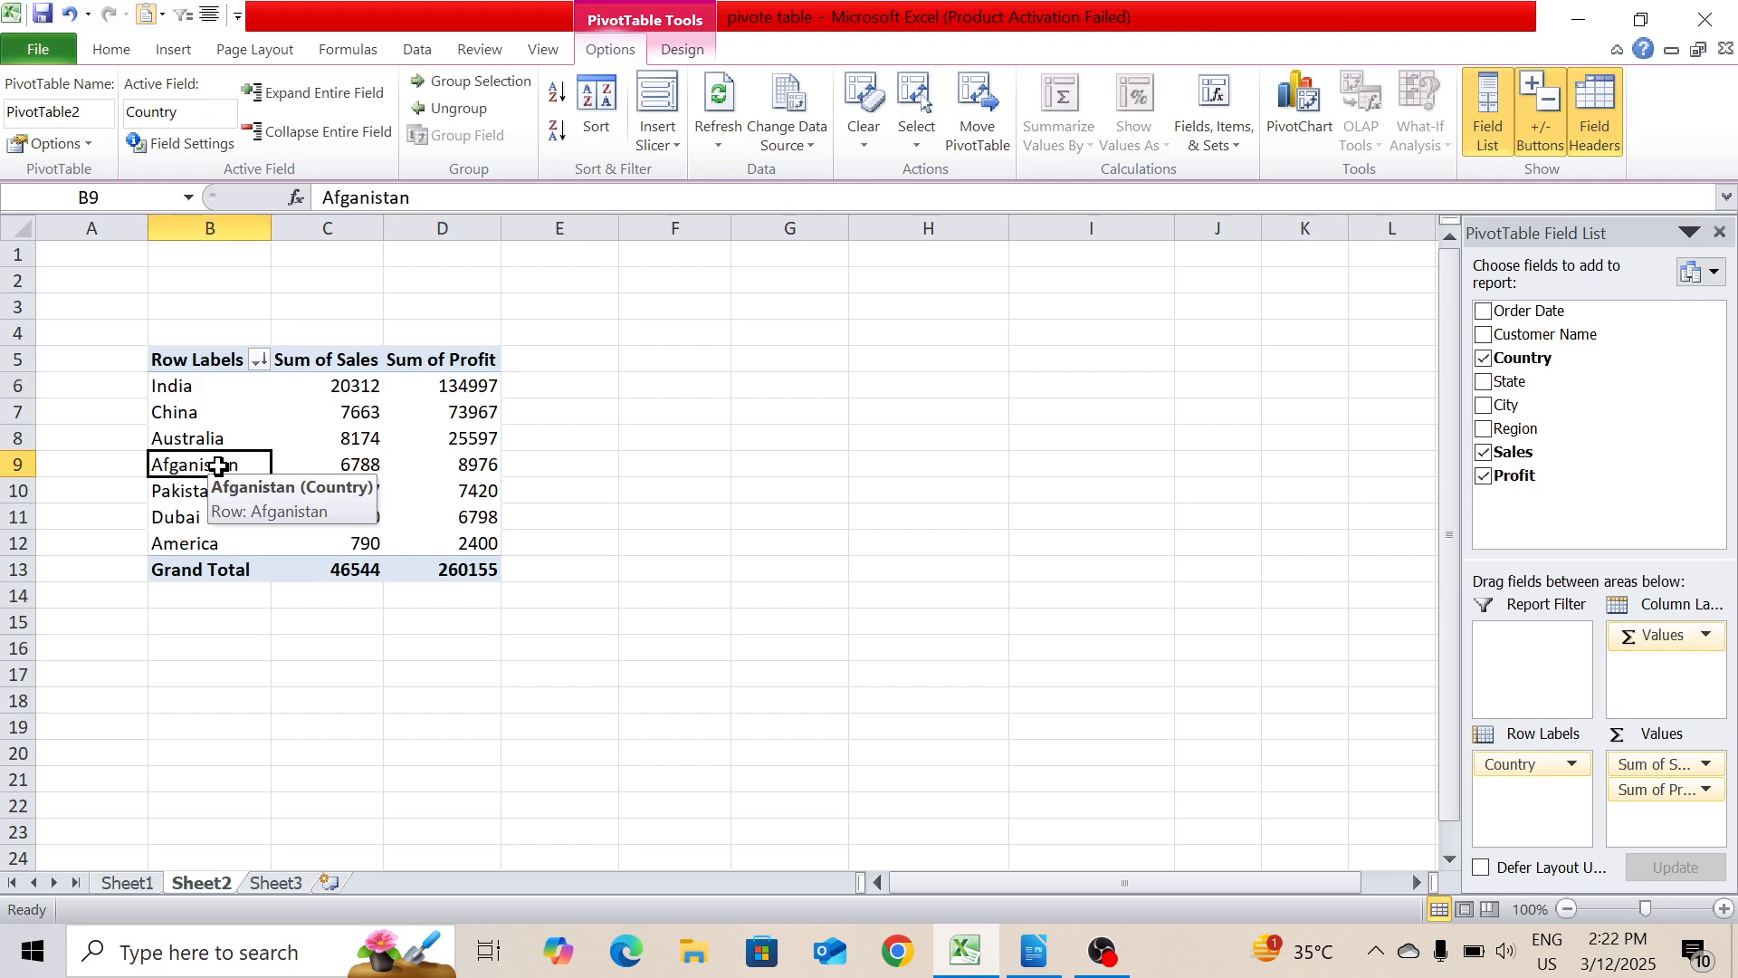
right_click(218, 465)
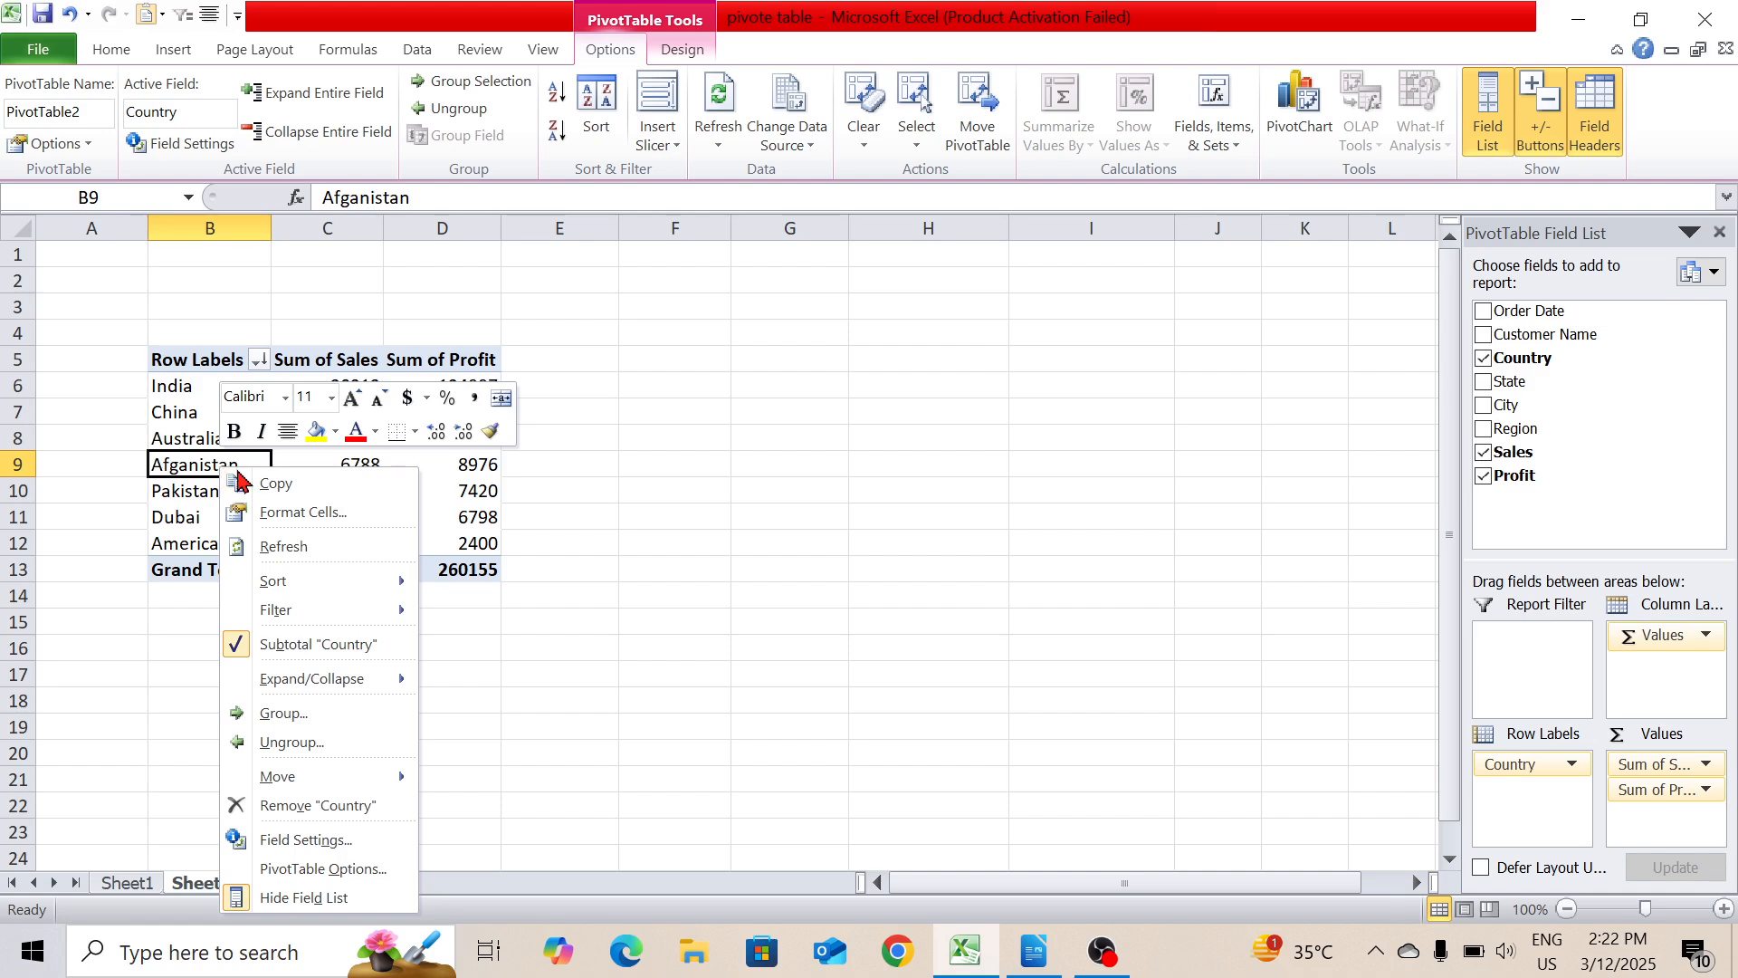
mouse_move(308, 594)
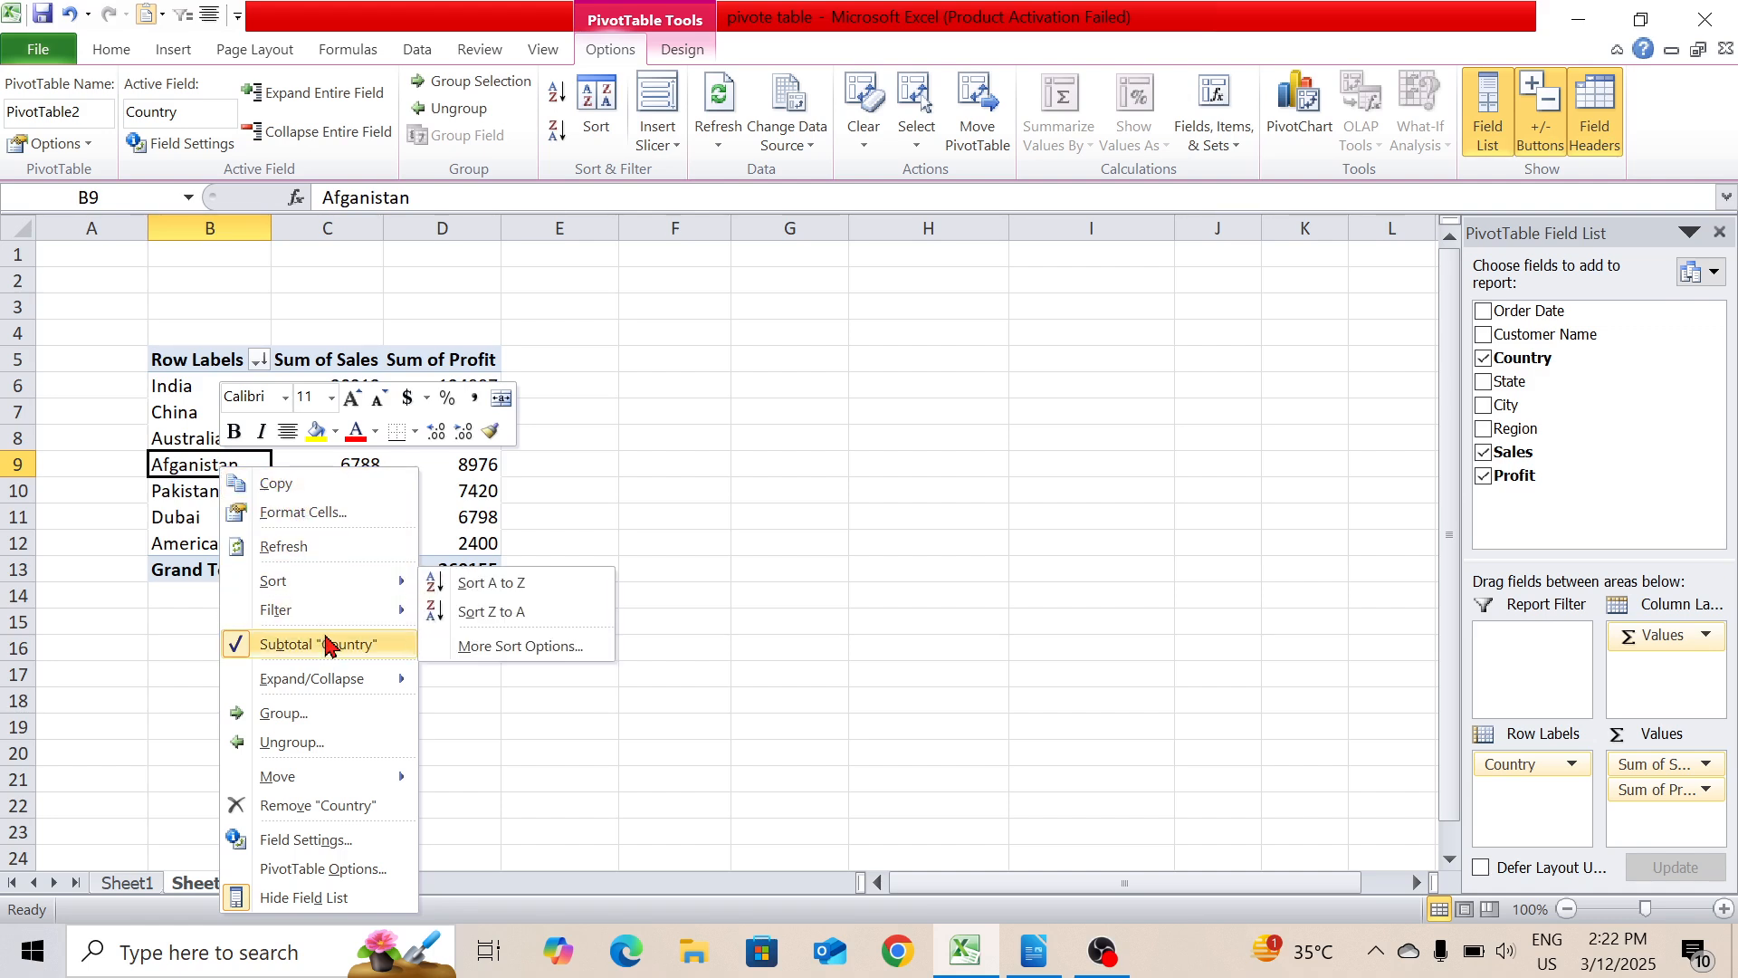
mouse_move(373, 615)
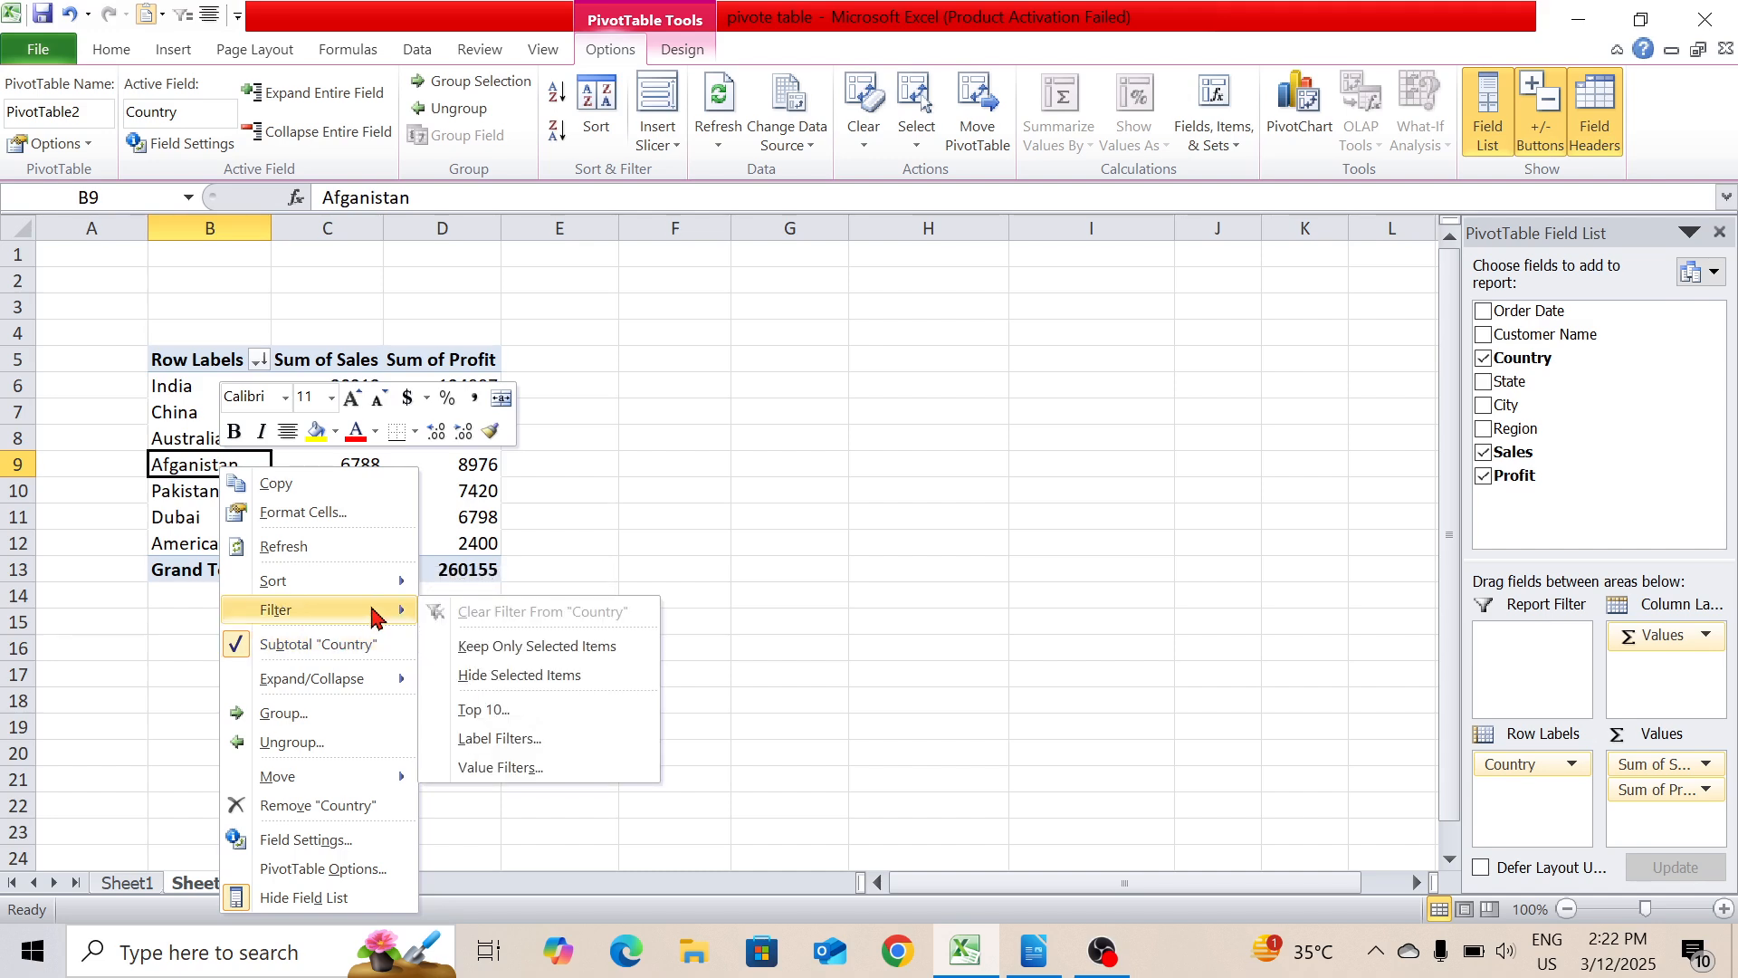
left_click(509, 713)
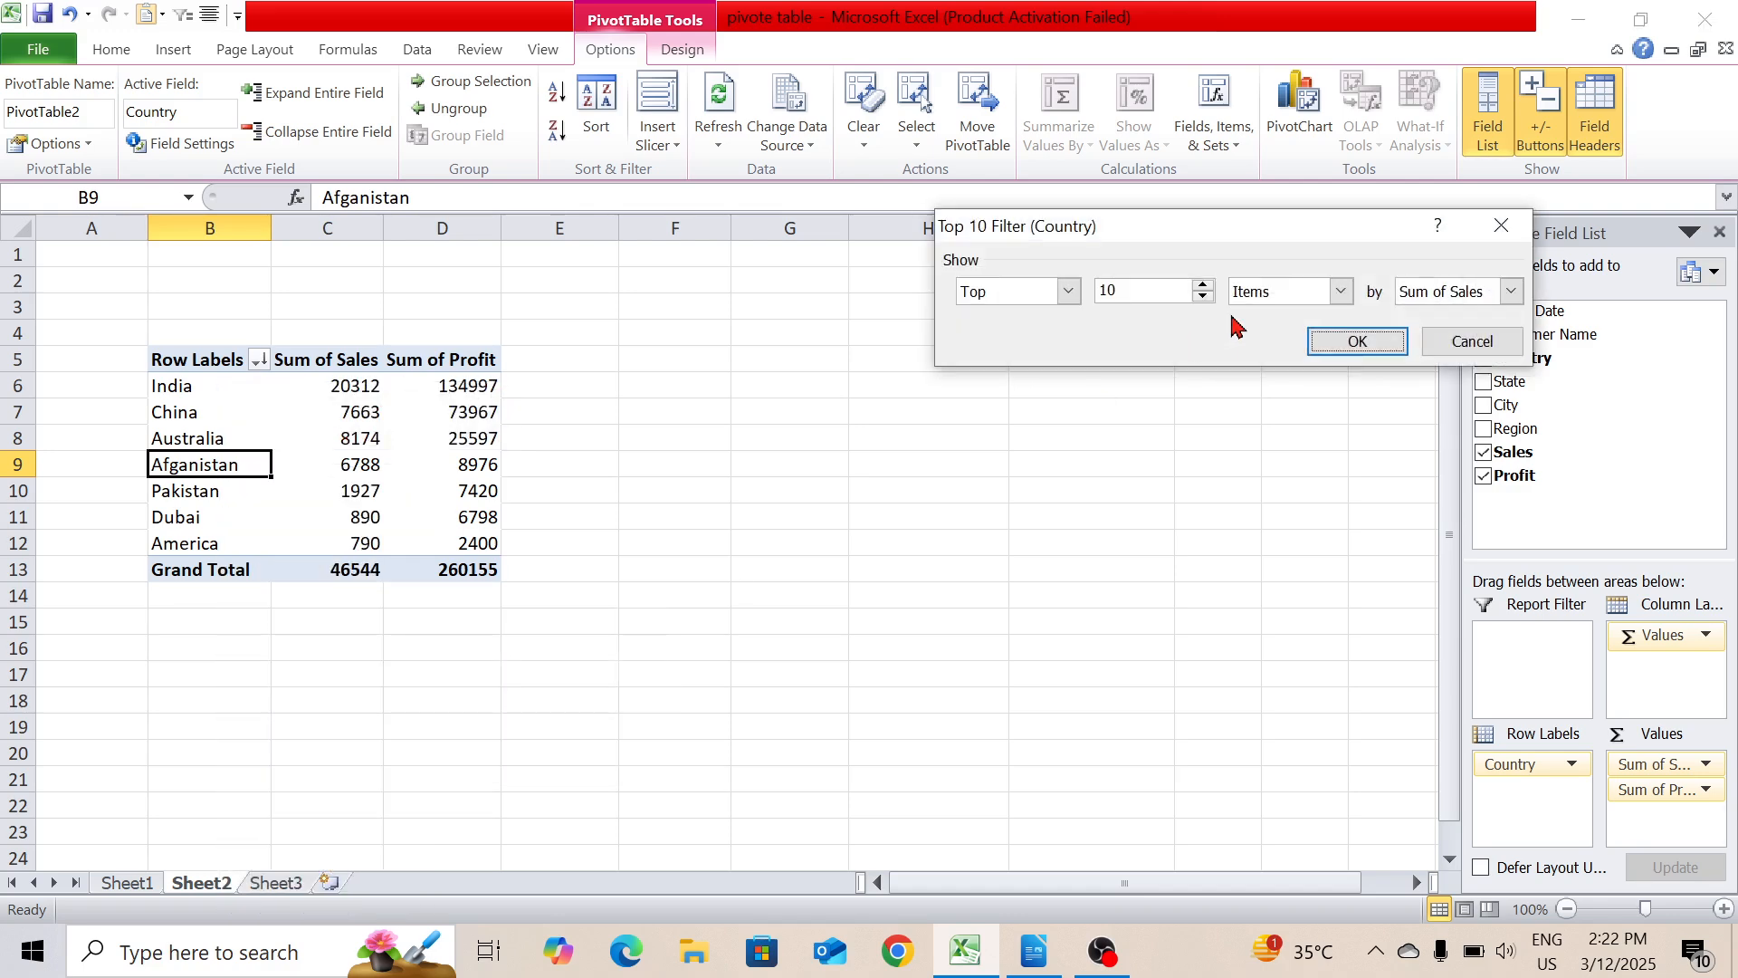
left_click_drag(1206, 239, 893, 441)
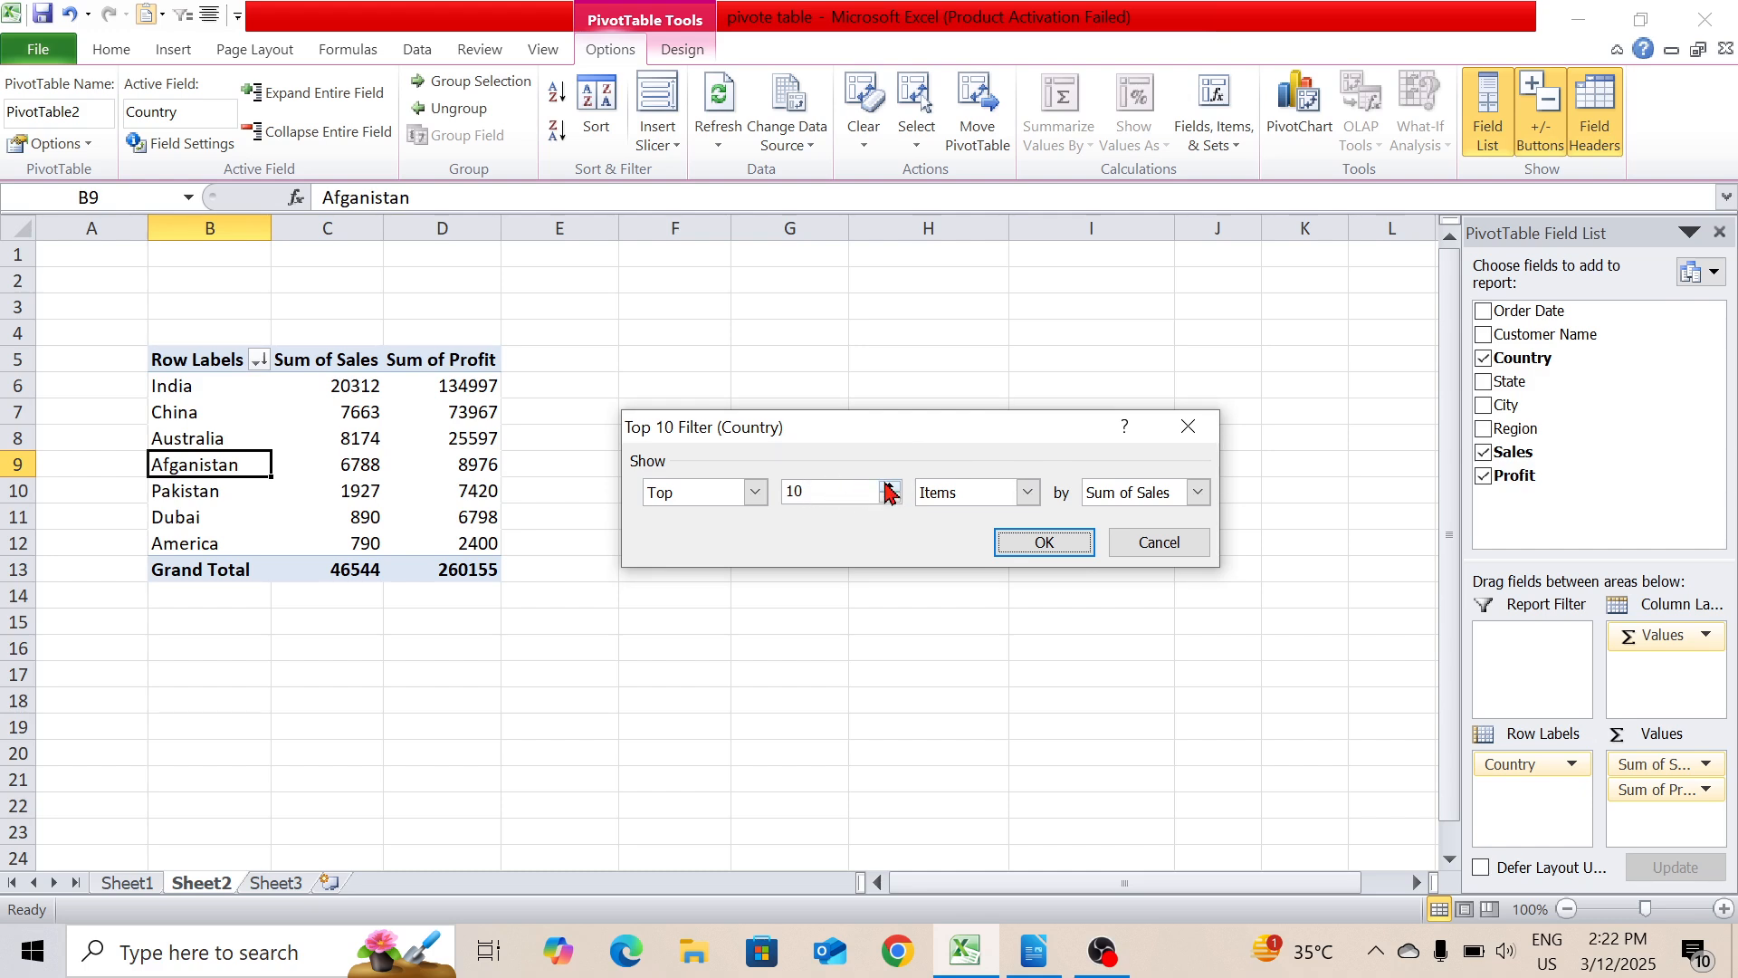
left_click(805, 493)
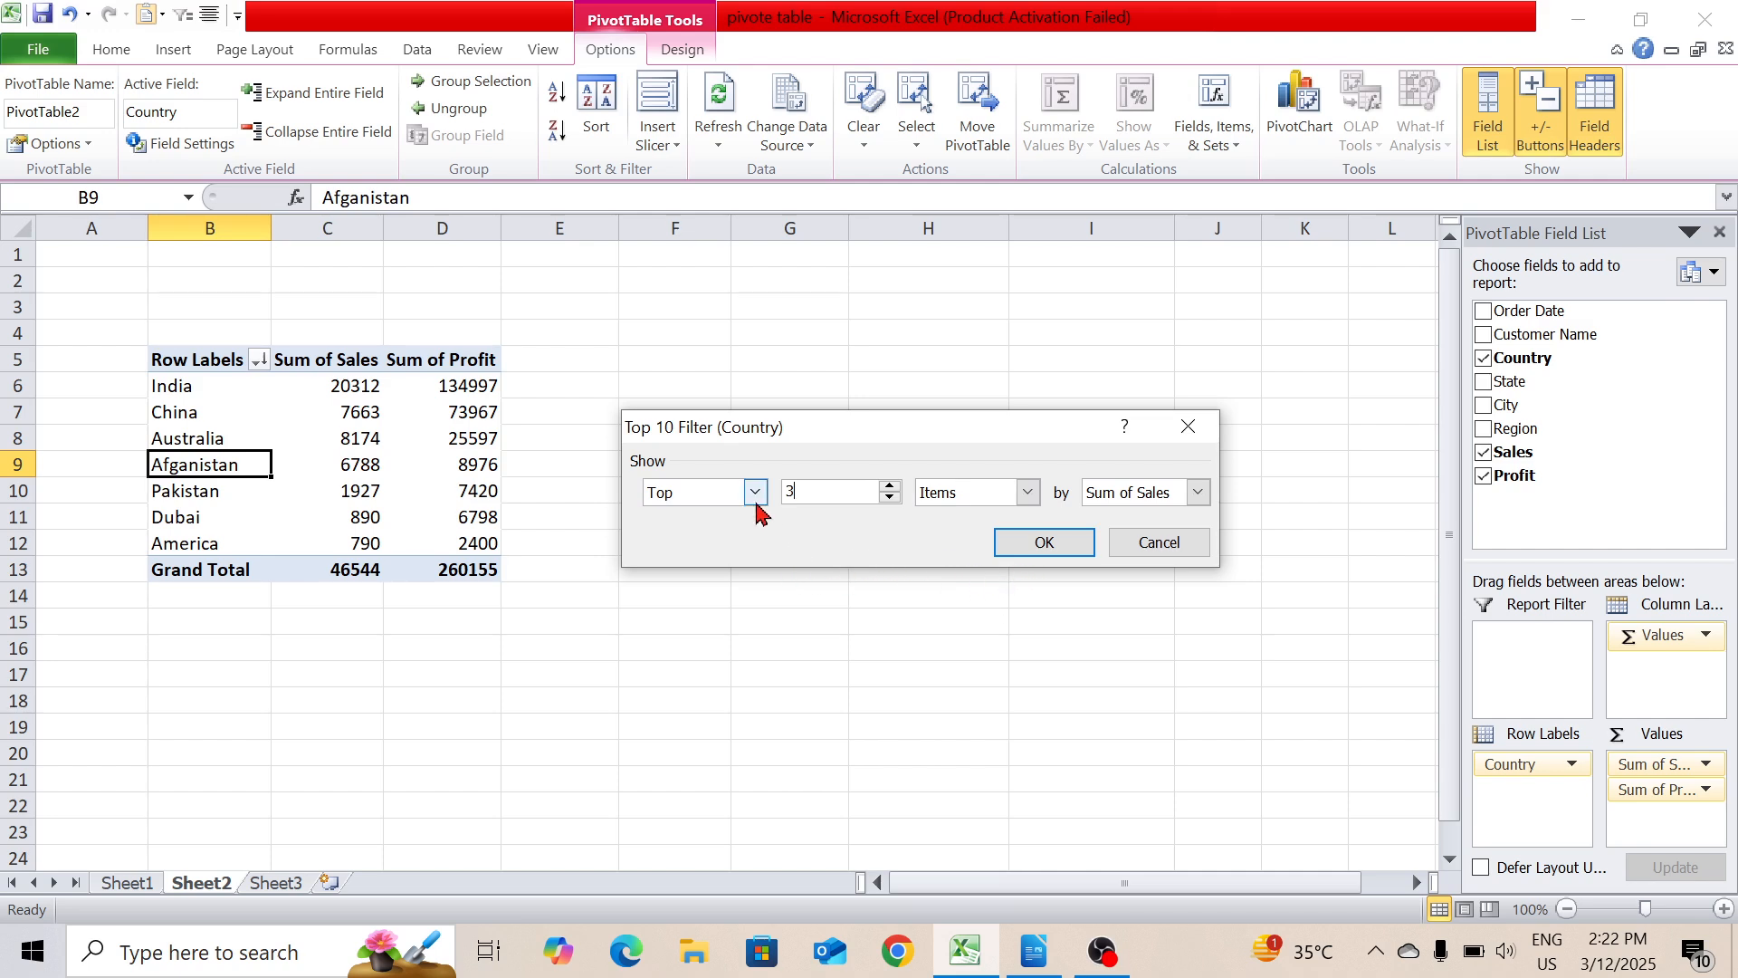
left_click(1046, 544)
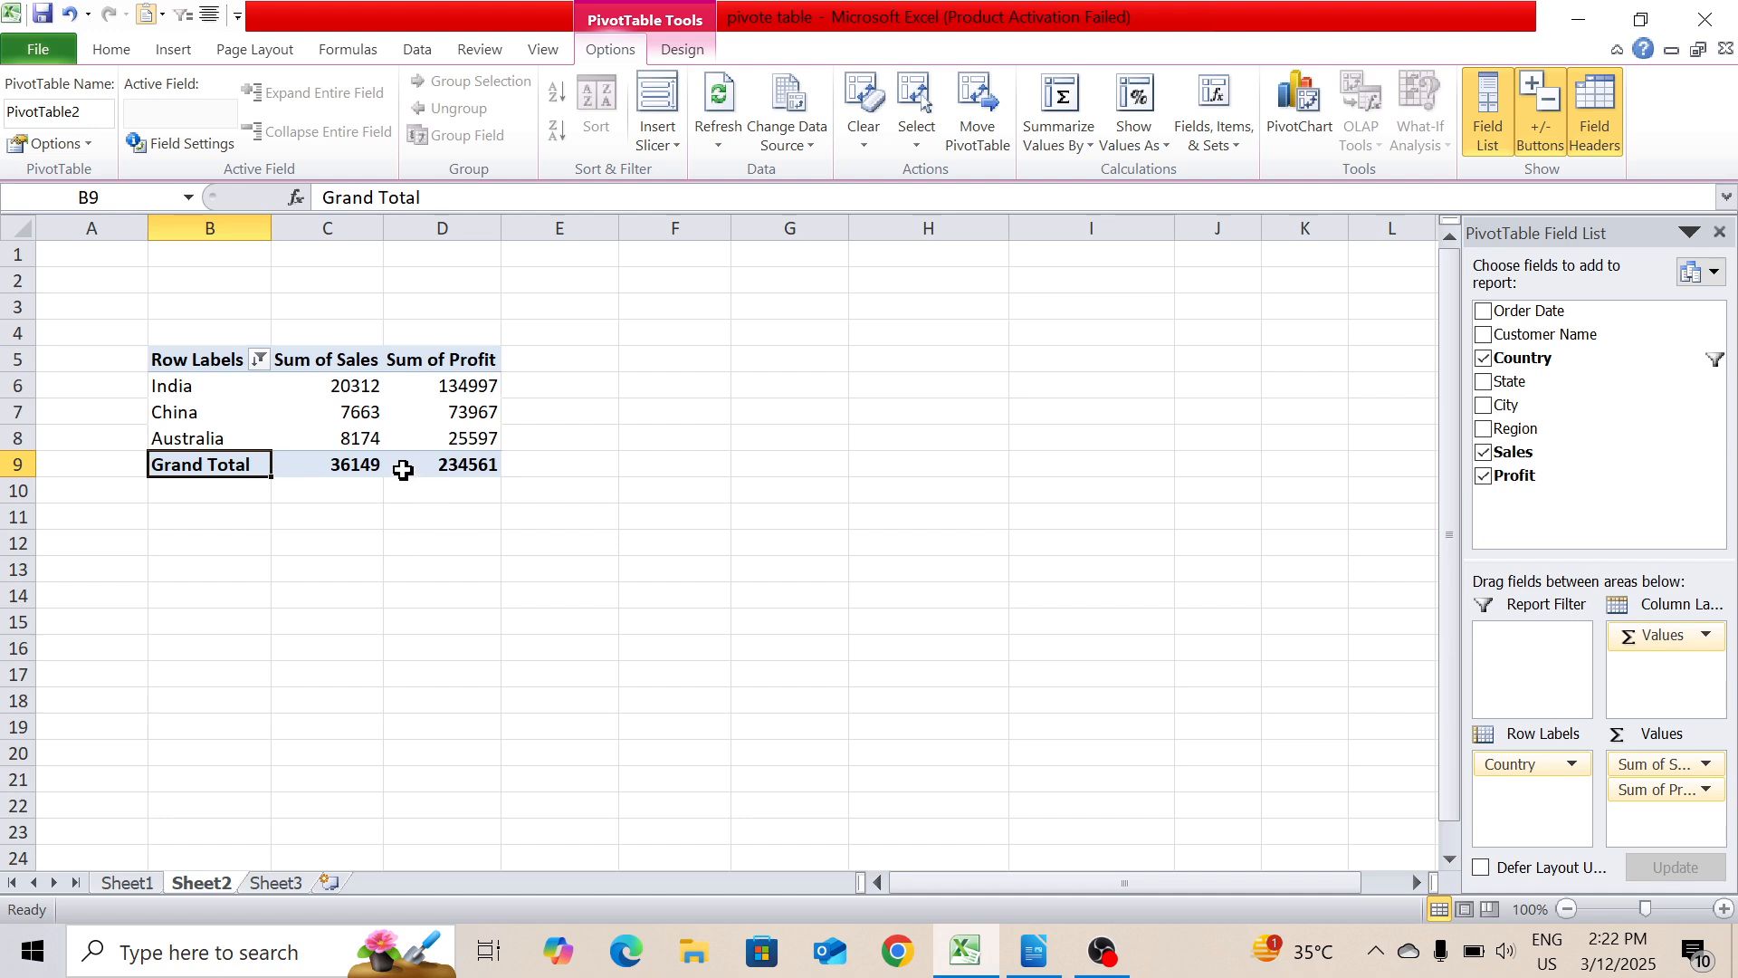
mouse_move(403, 469)
left_click(261, 361)
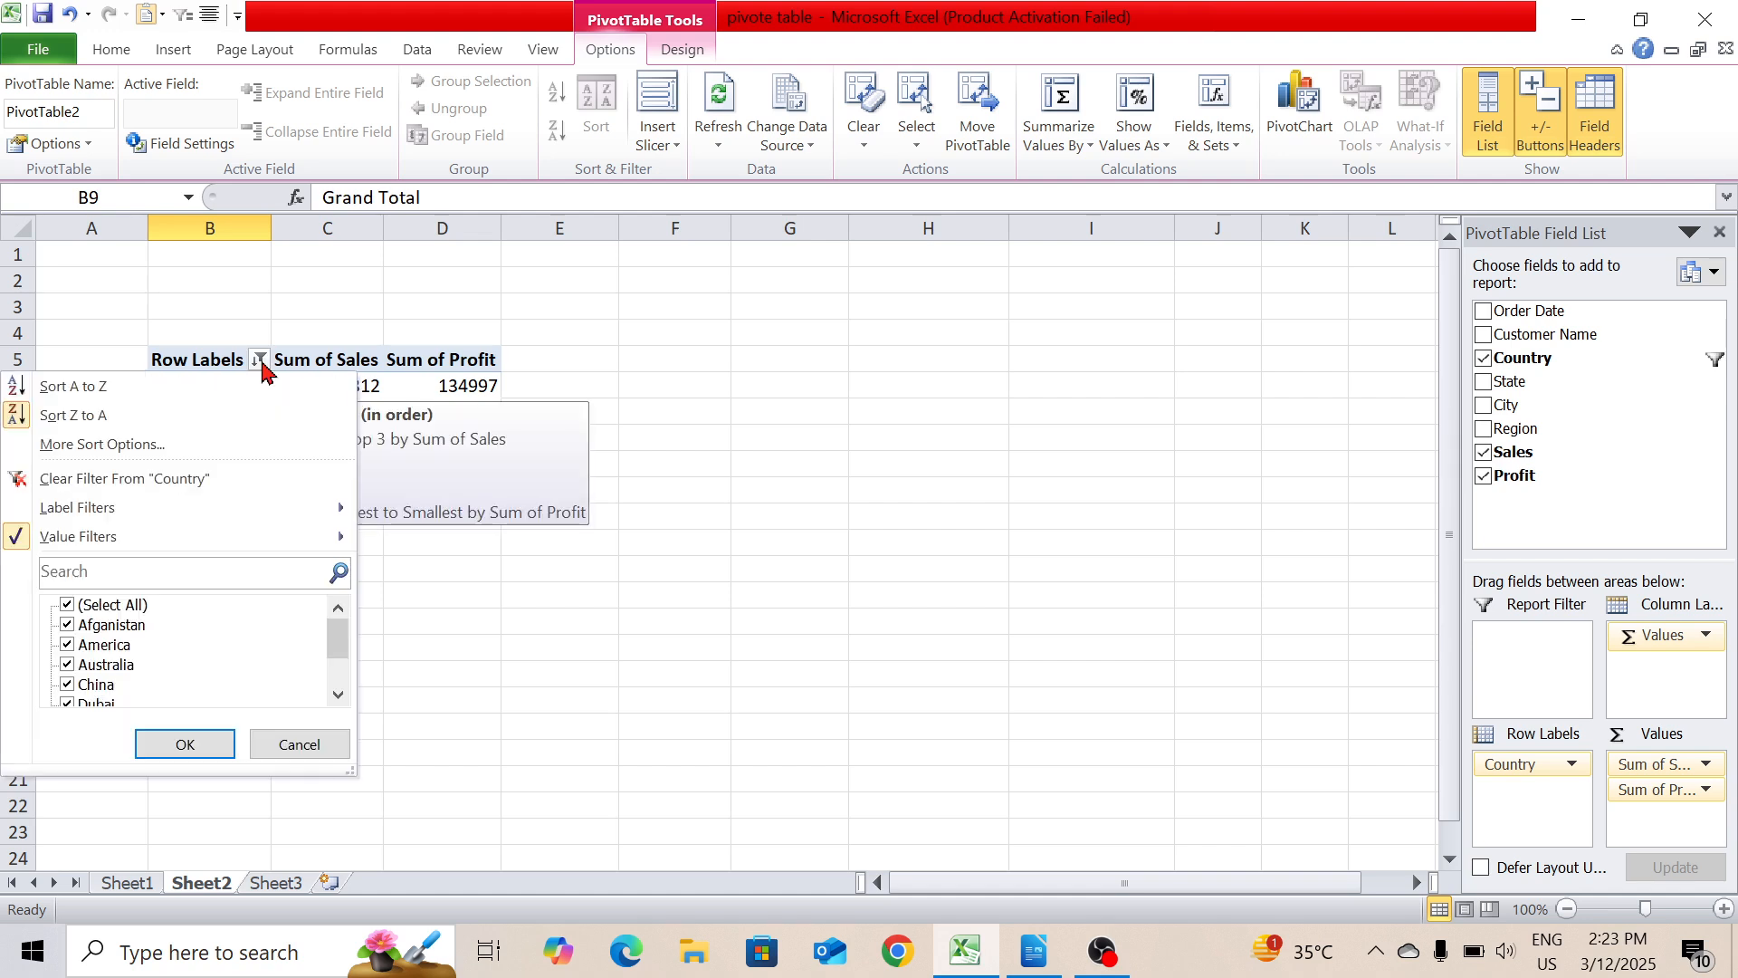
left_click(110, 480)
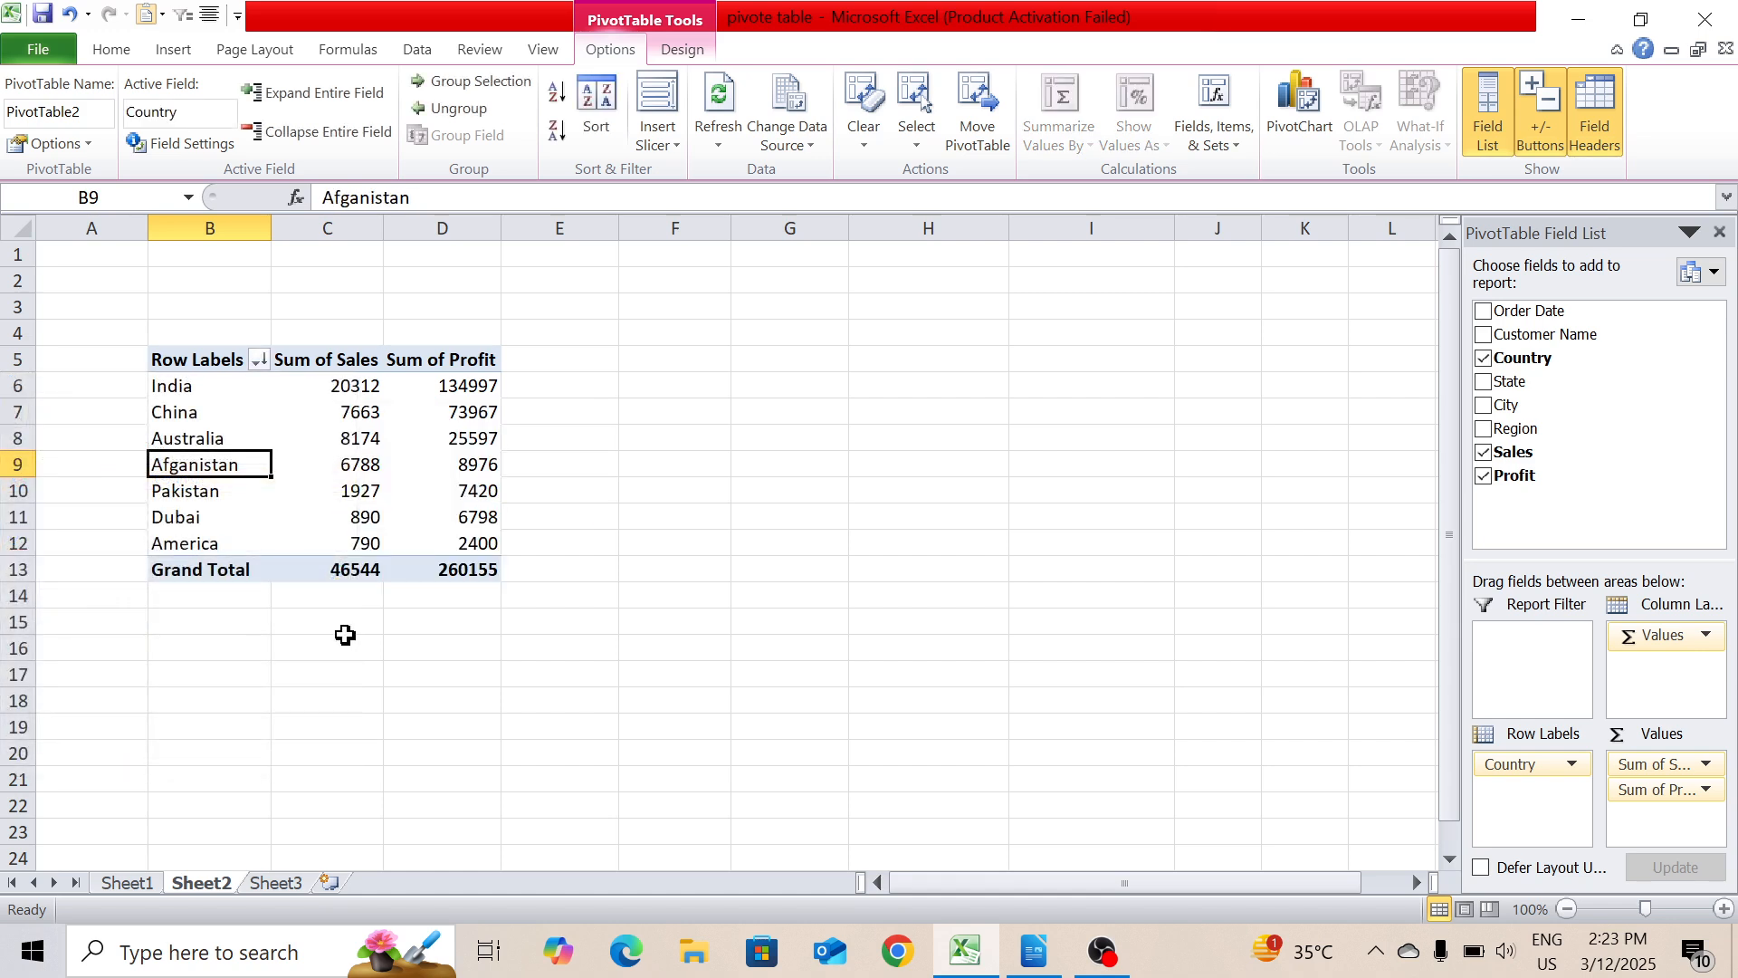
- Filter the PivotTable's countries to the bottom 2 items by Sum of Sales, and clear the Country filter after viewing the result
right_click(231, 475)
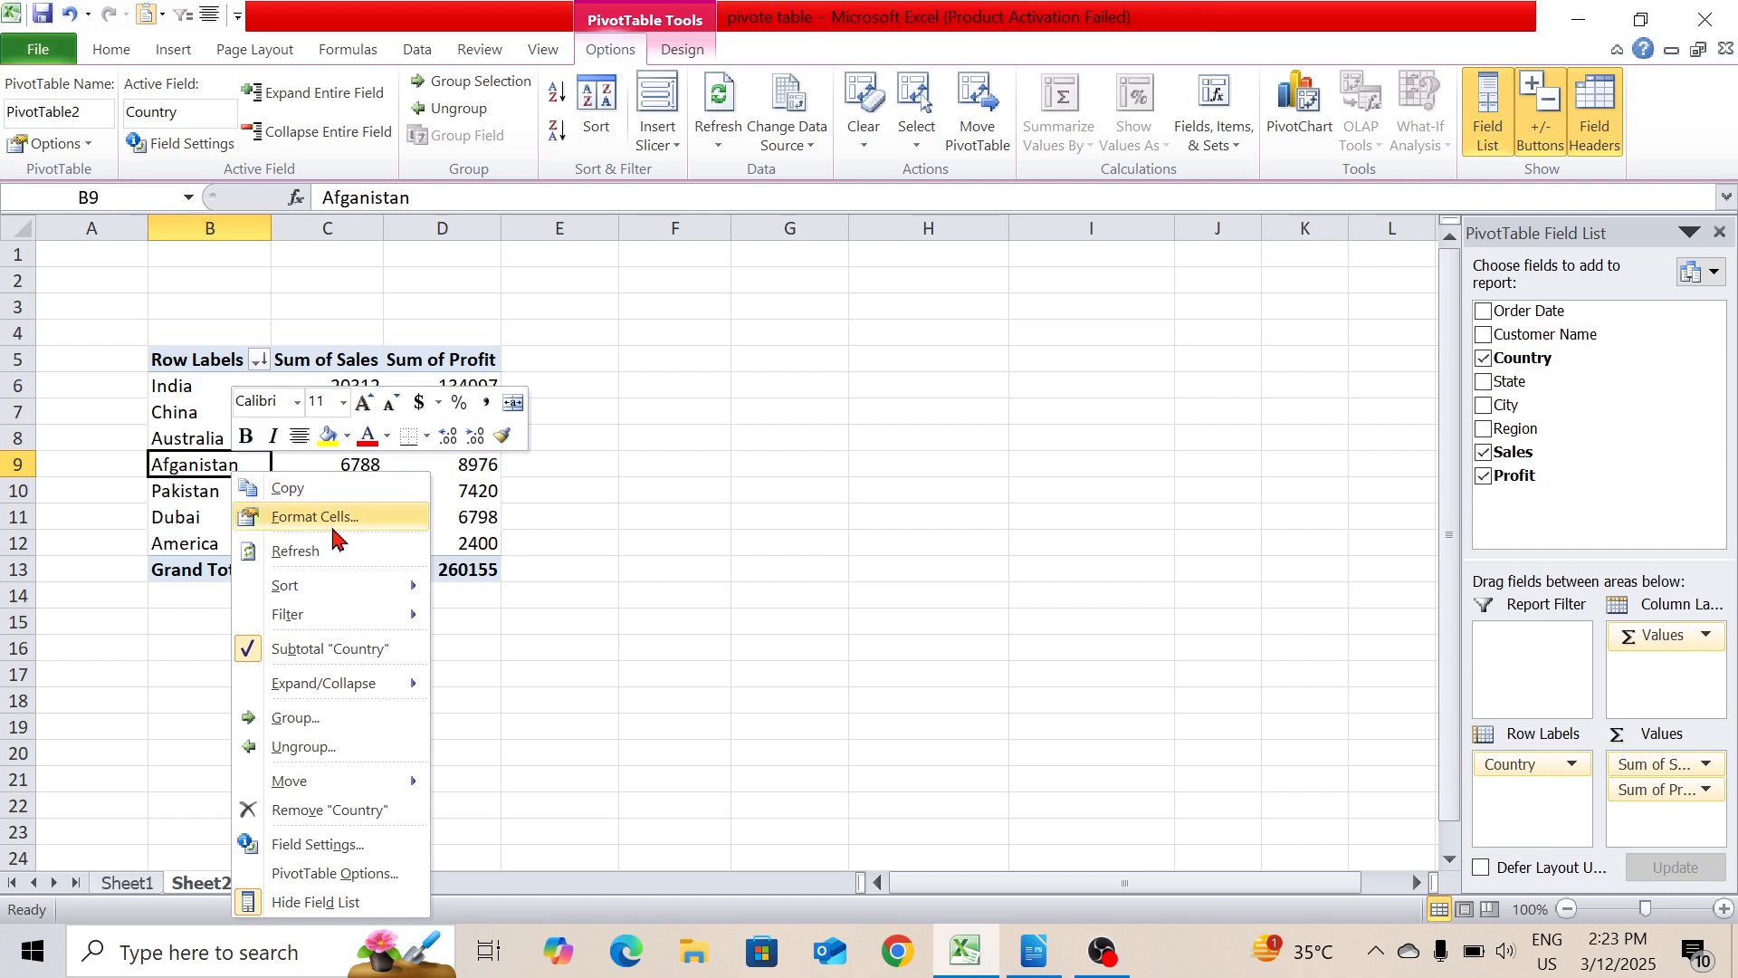
mouse_move(378, 614)
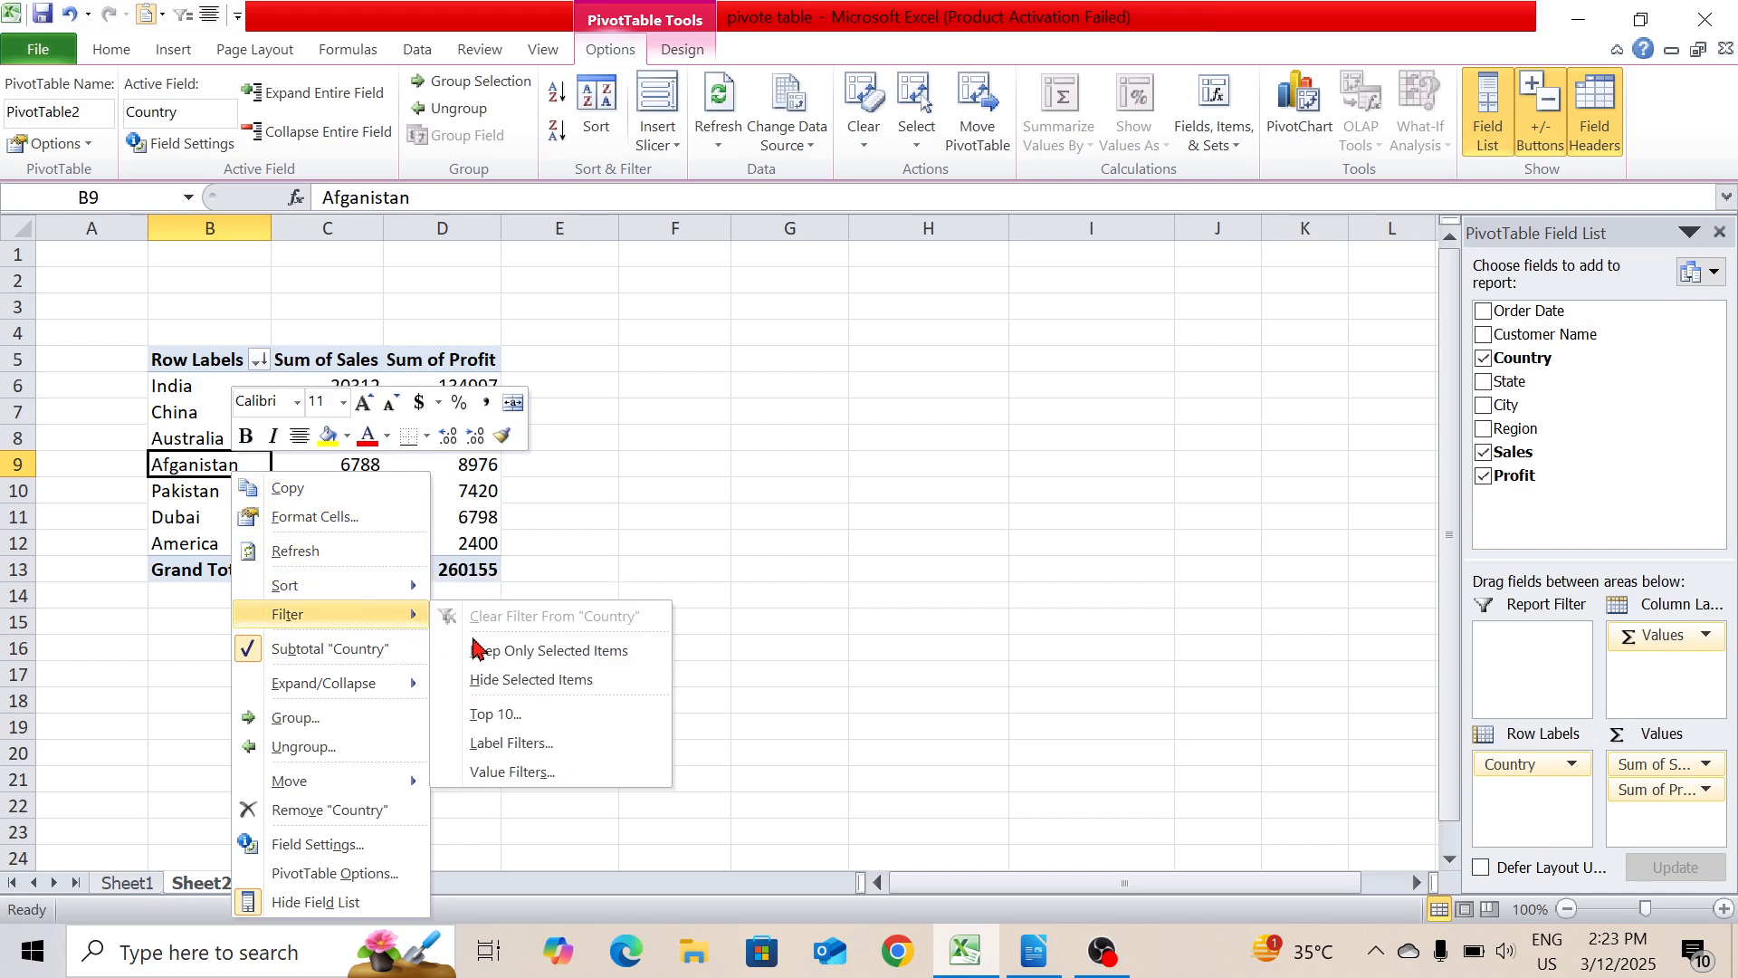
left_click(514, 716)
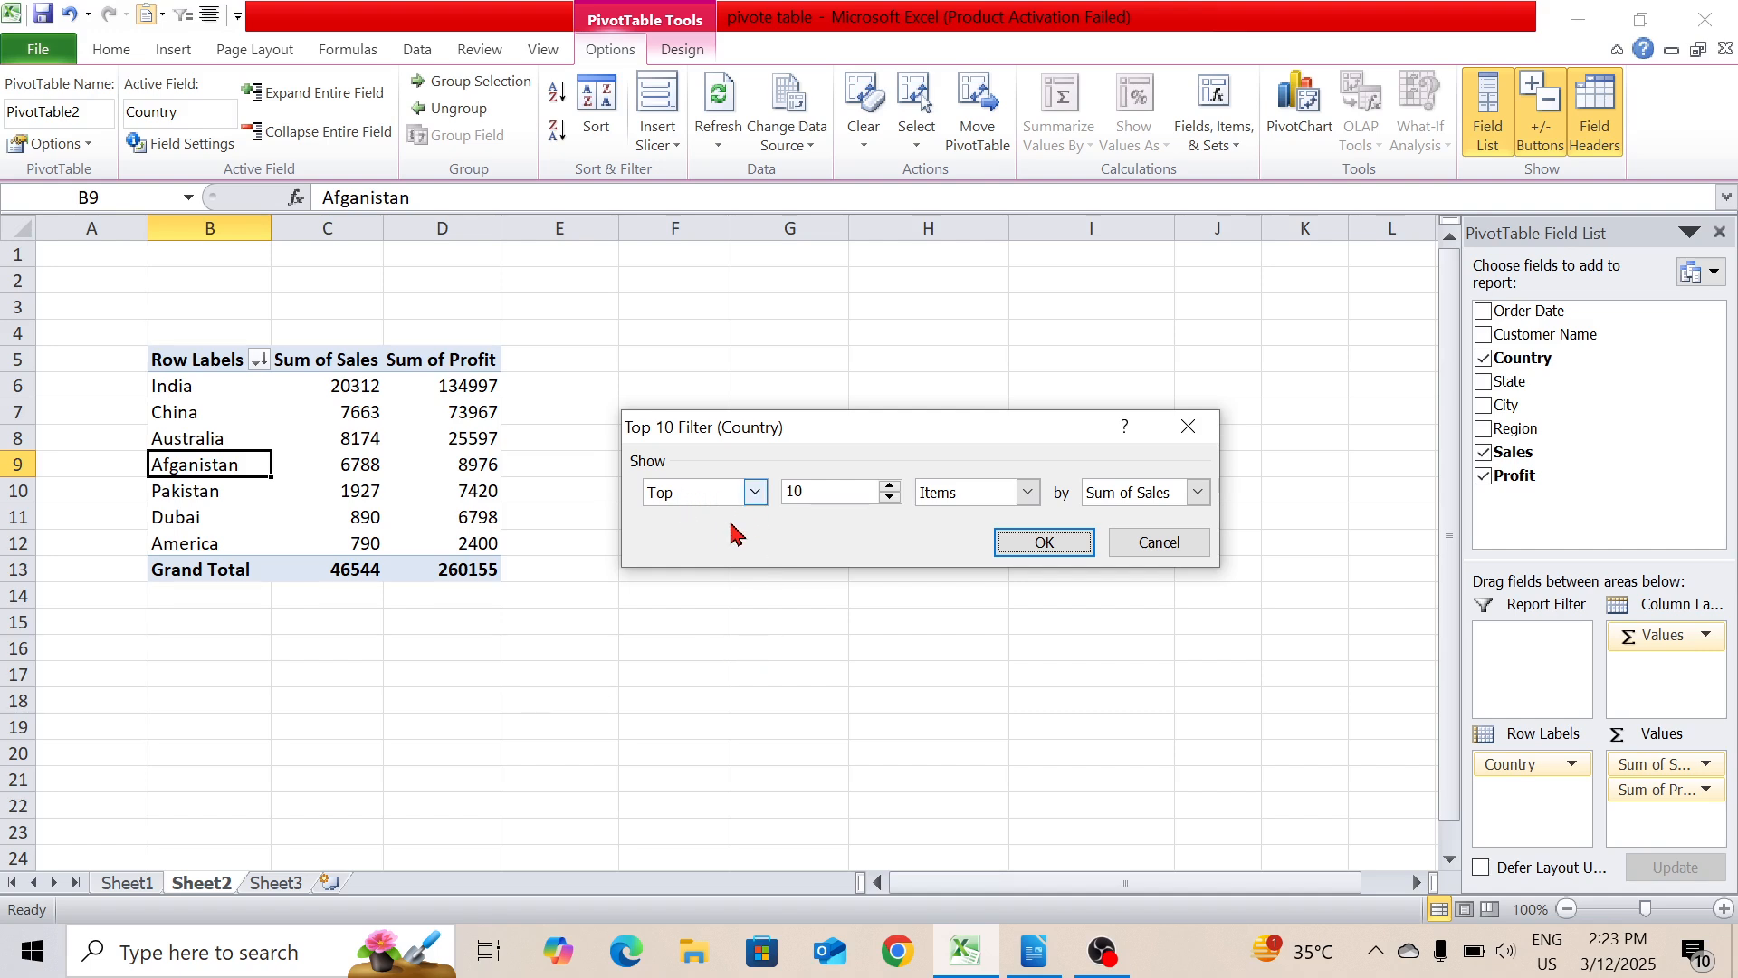
left_click(757, 495)
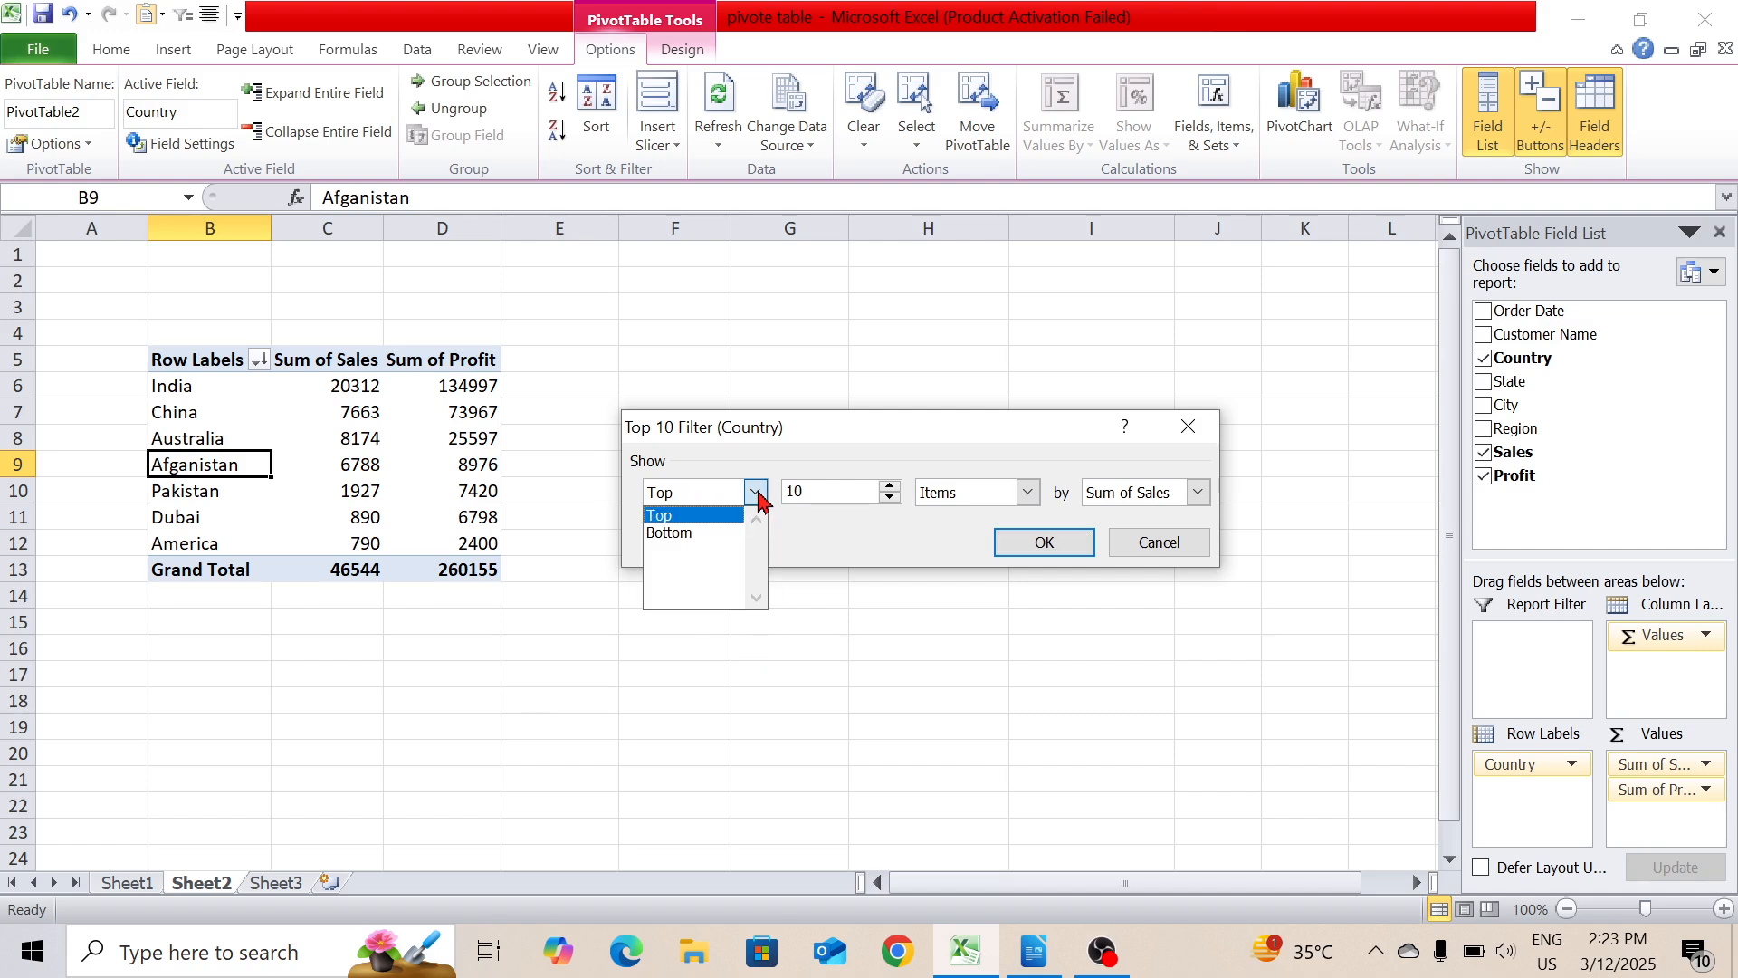
left_click(701, 537)
key("Tab")
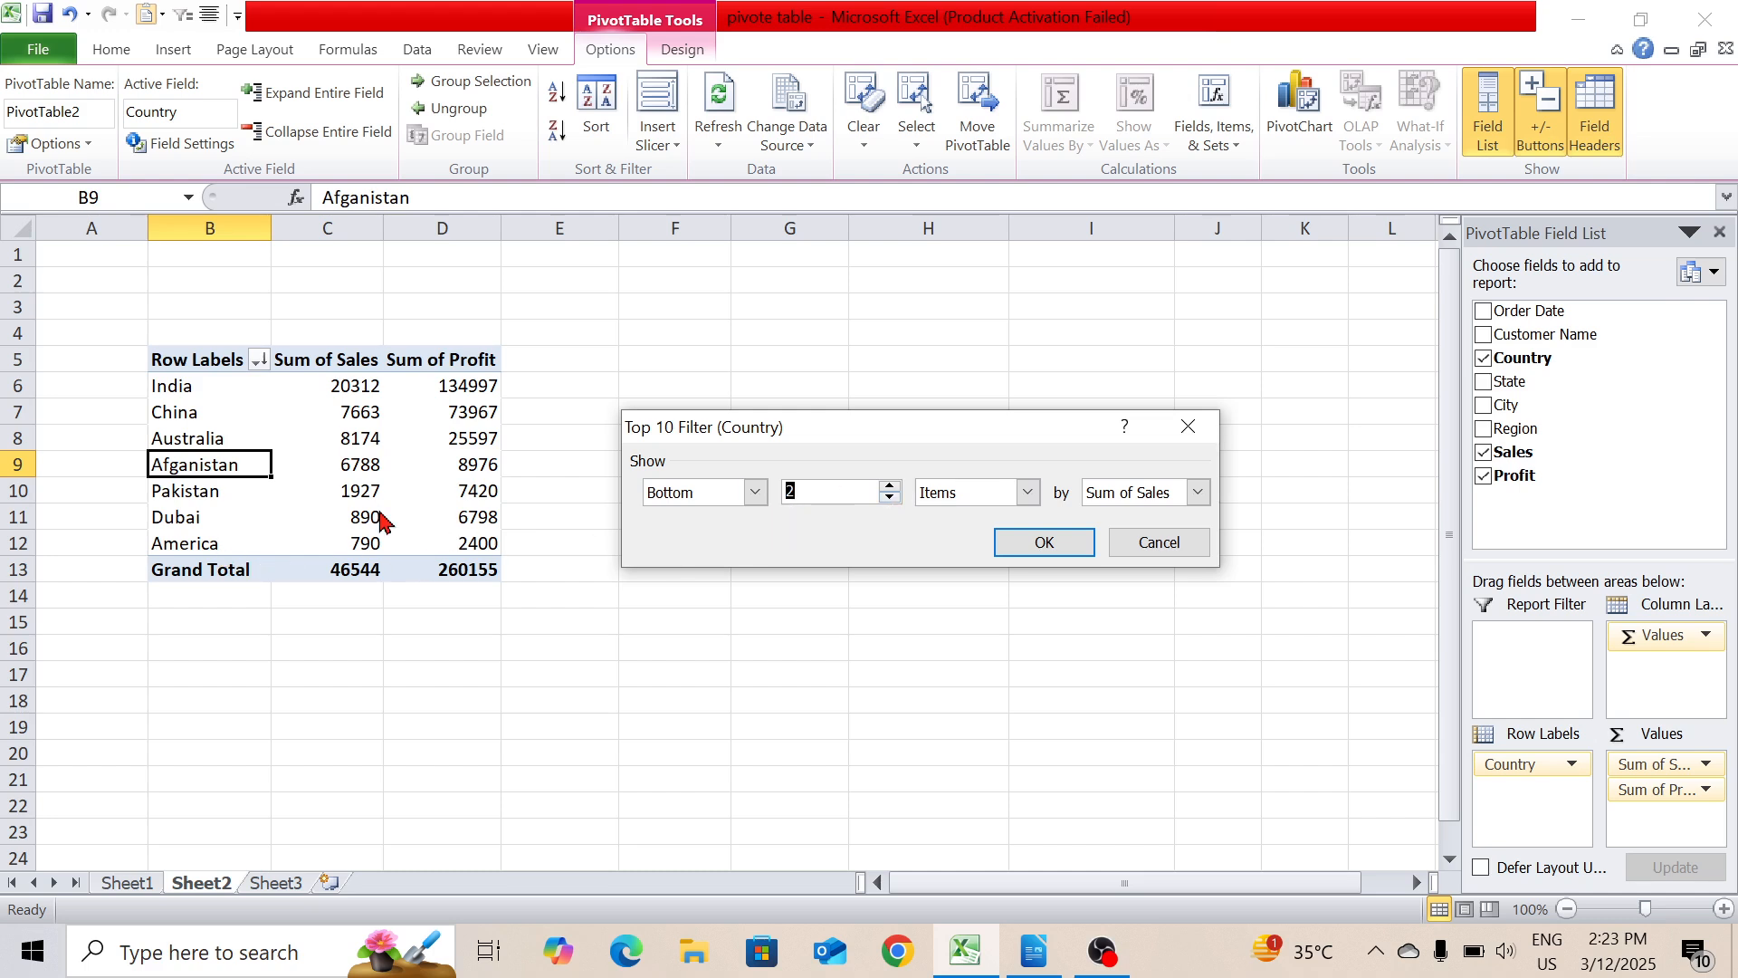
left_click(1021, 538)
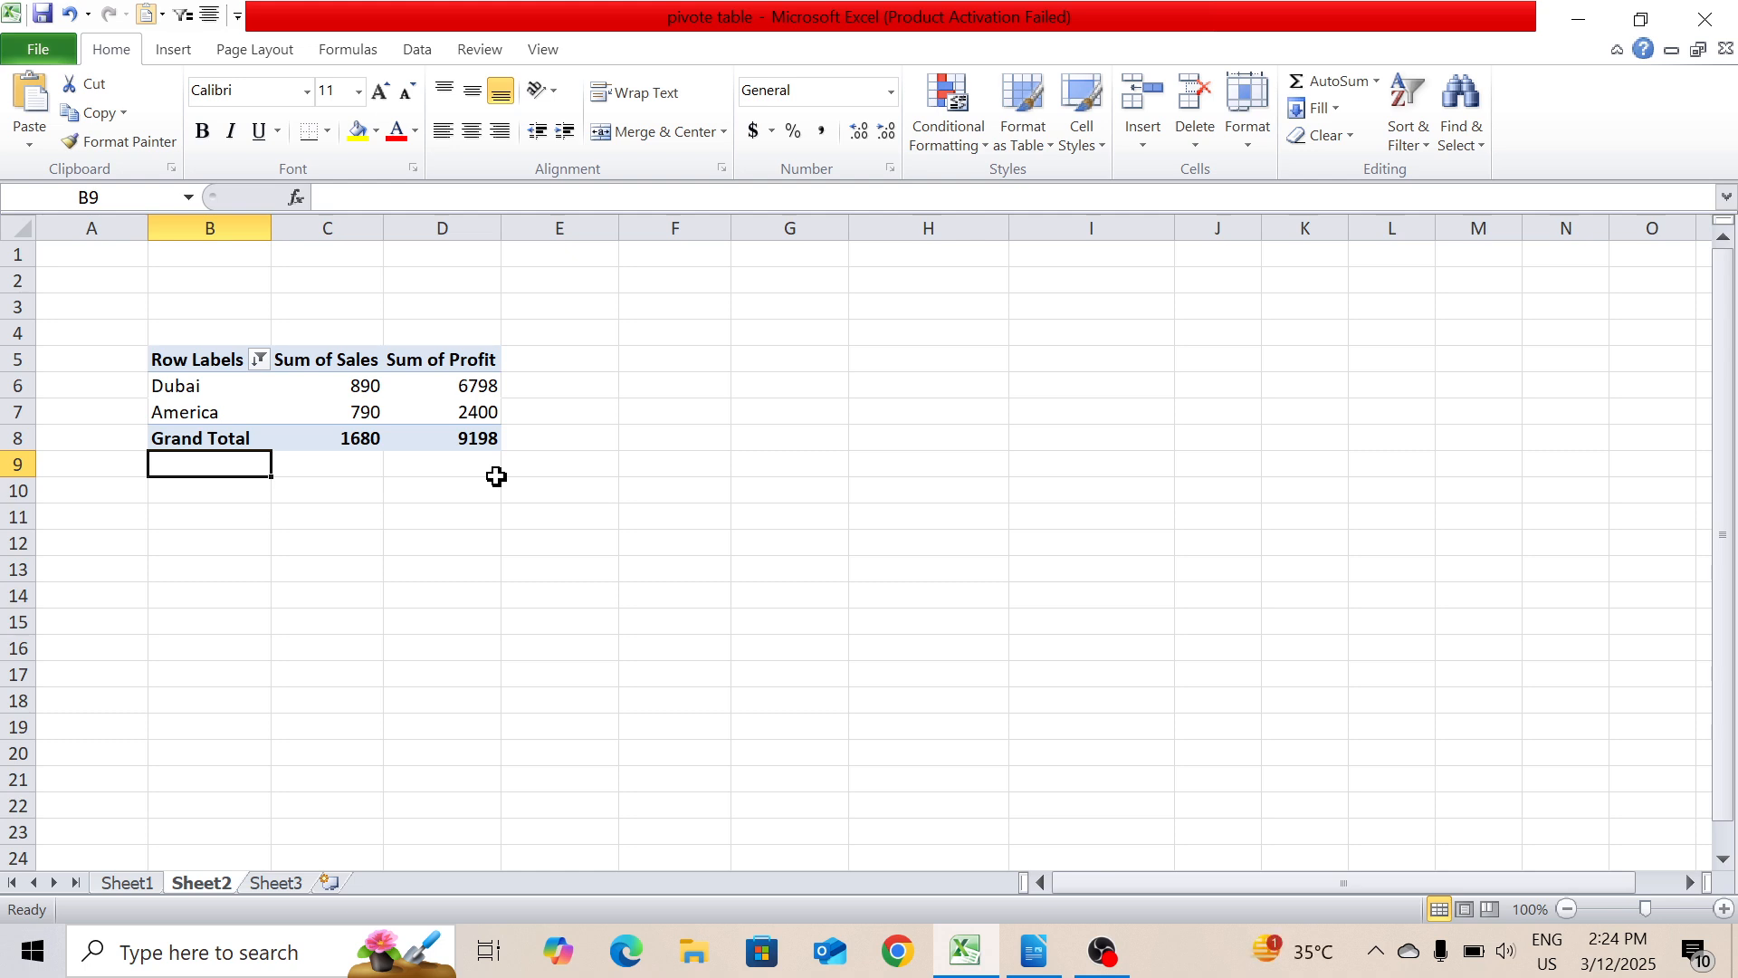
left_click(260, 361)
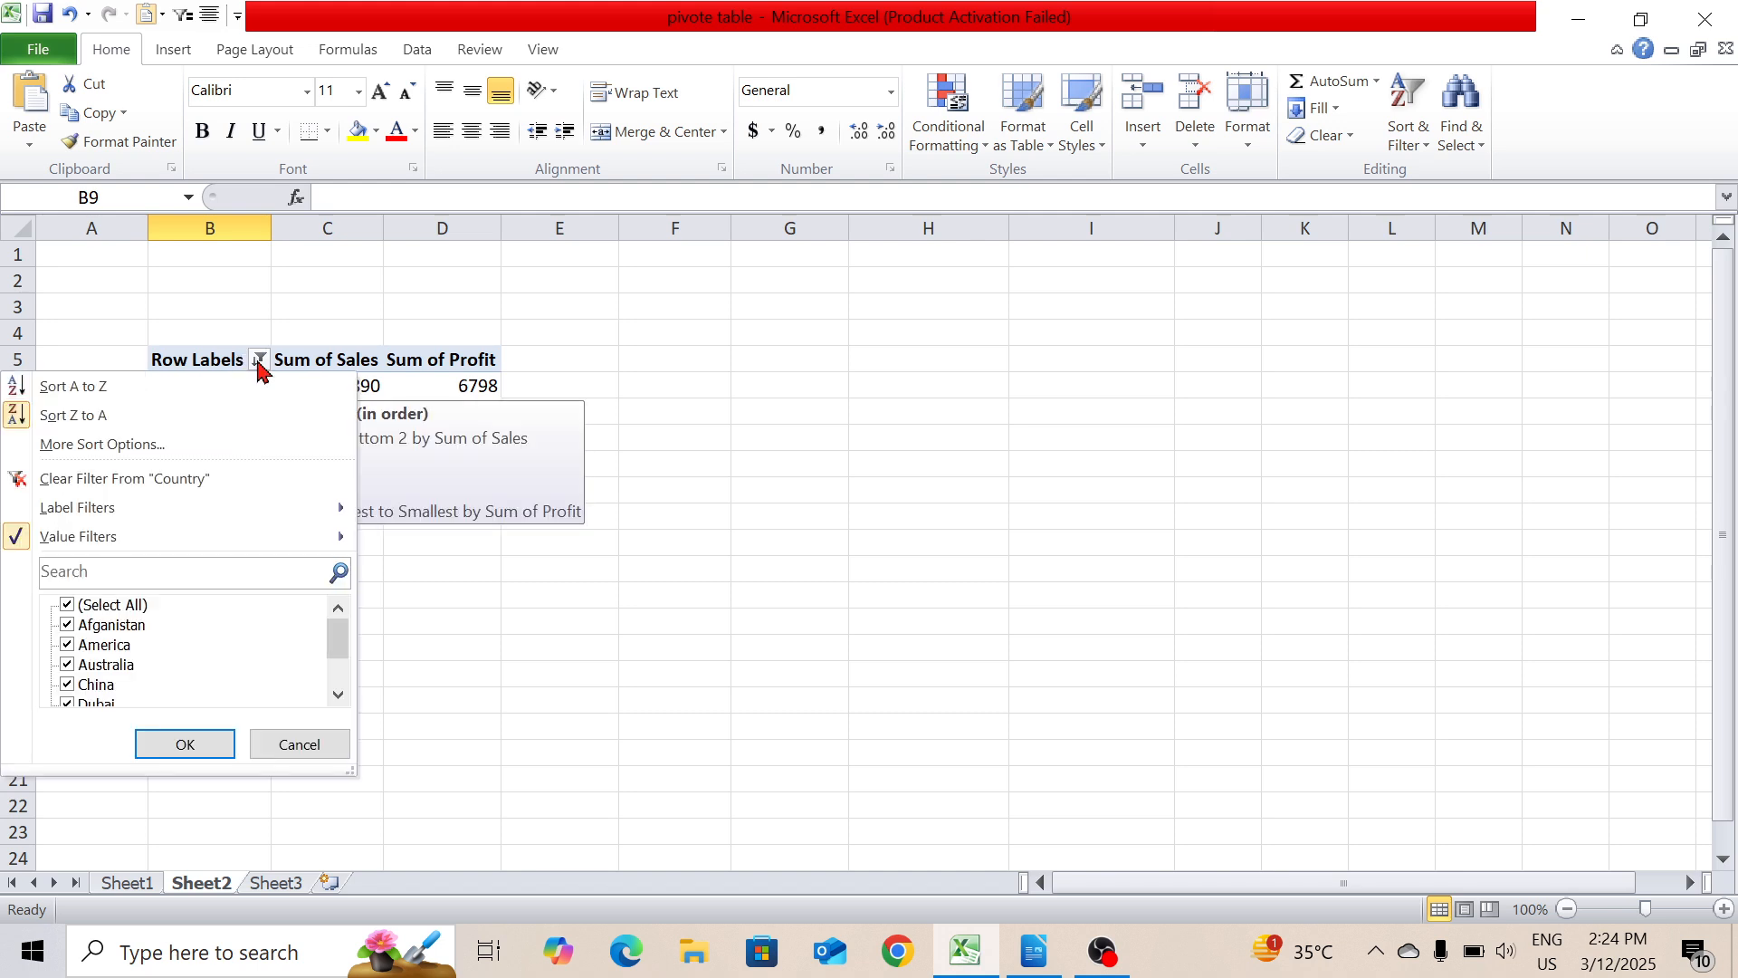
left_click(142, 480)
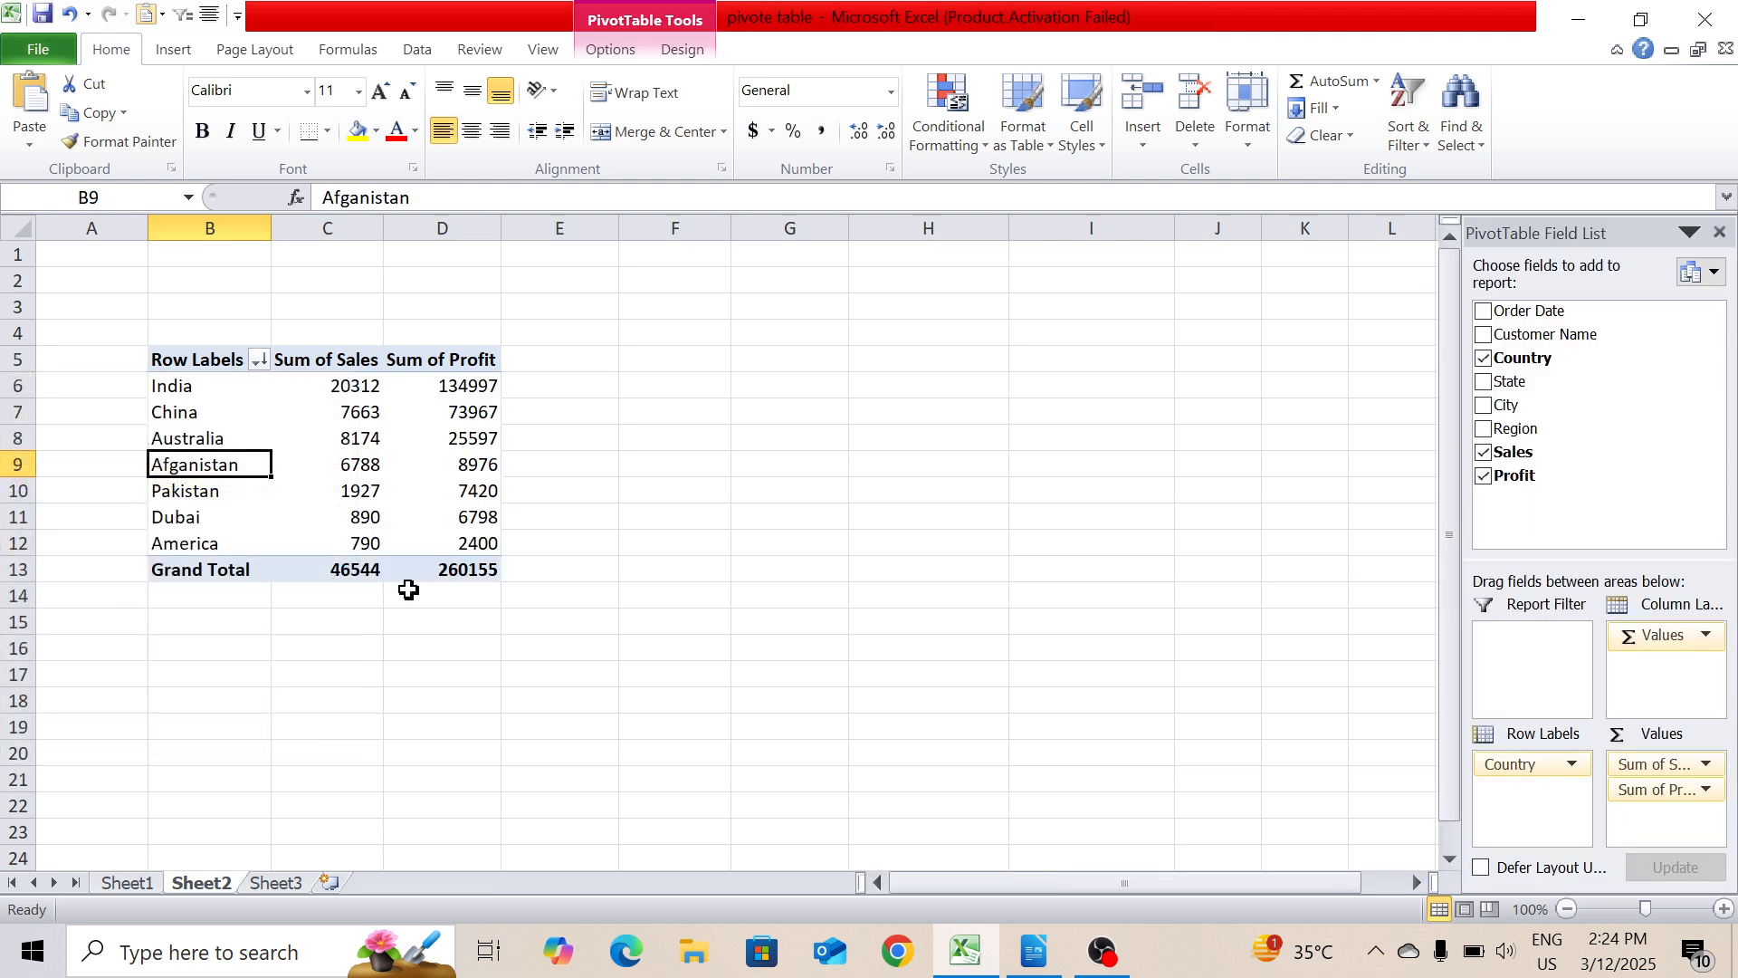
- Read the section on using PivotTable report filters in the LibreOffice Writer notes, and return to the Excel PivotTable
key("alt+Tab")
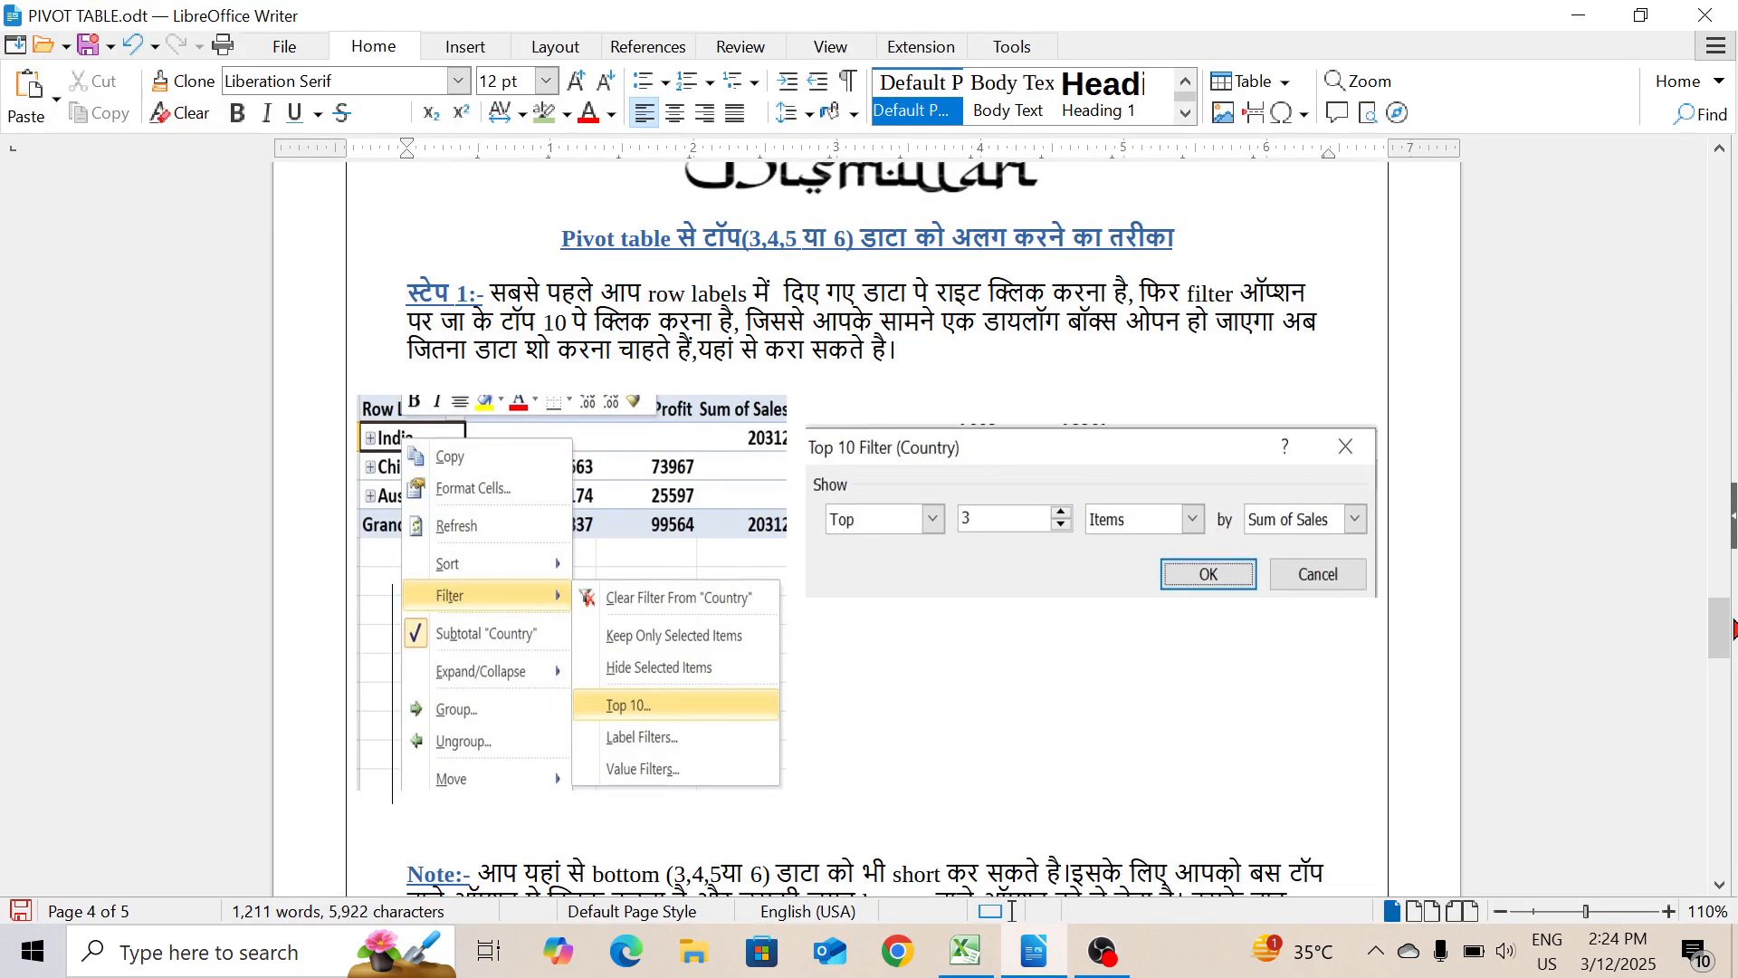
left_click_drag(1724, 634, 1723, 702)
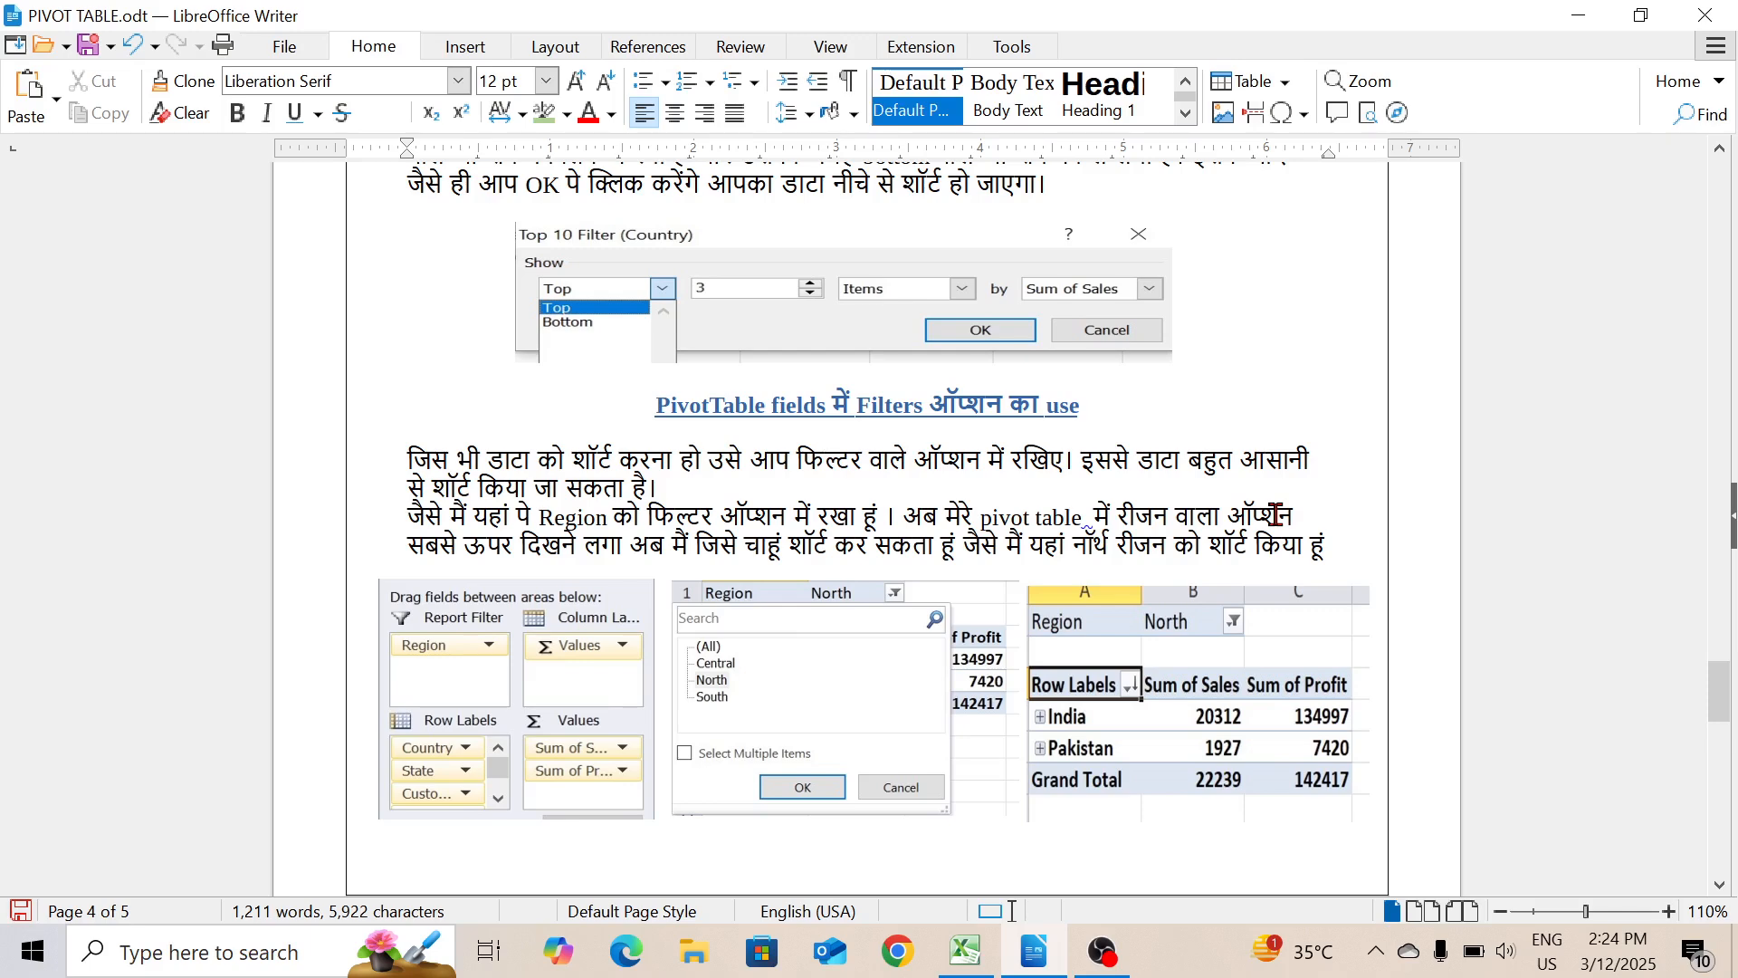
key("alt+Tab")
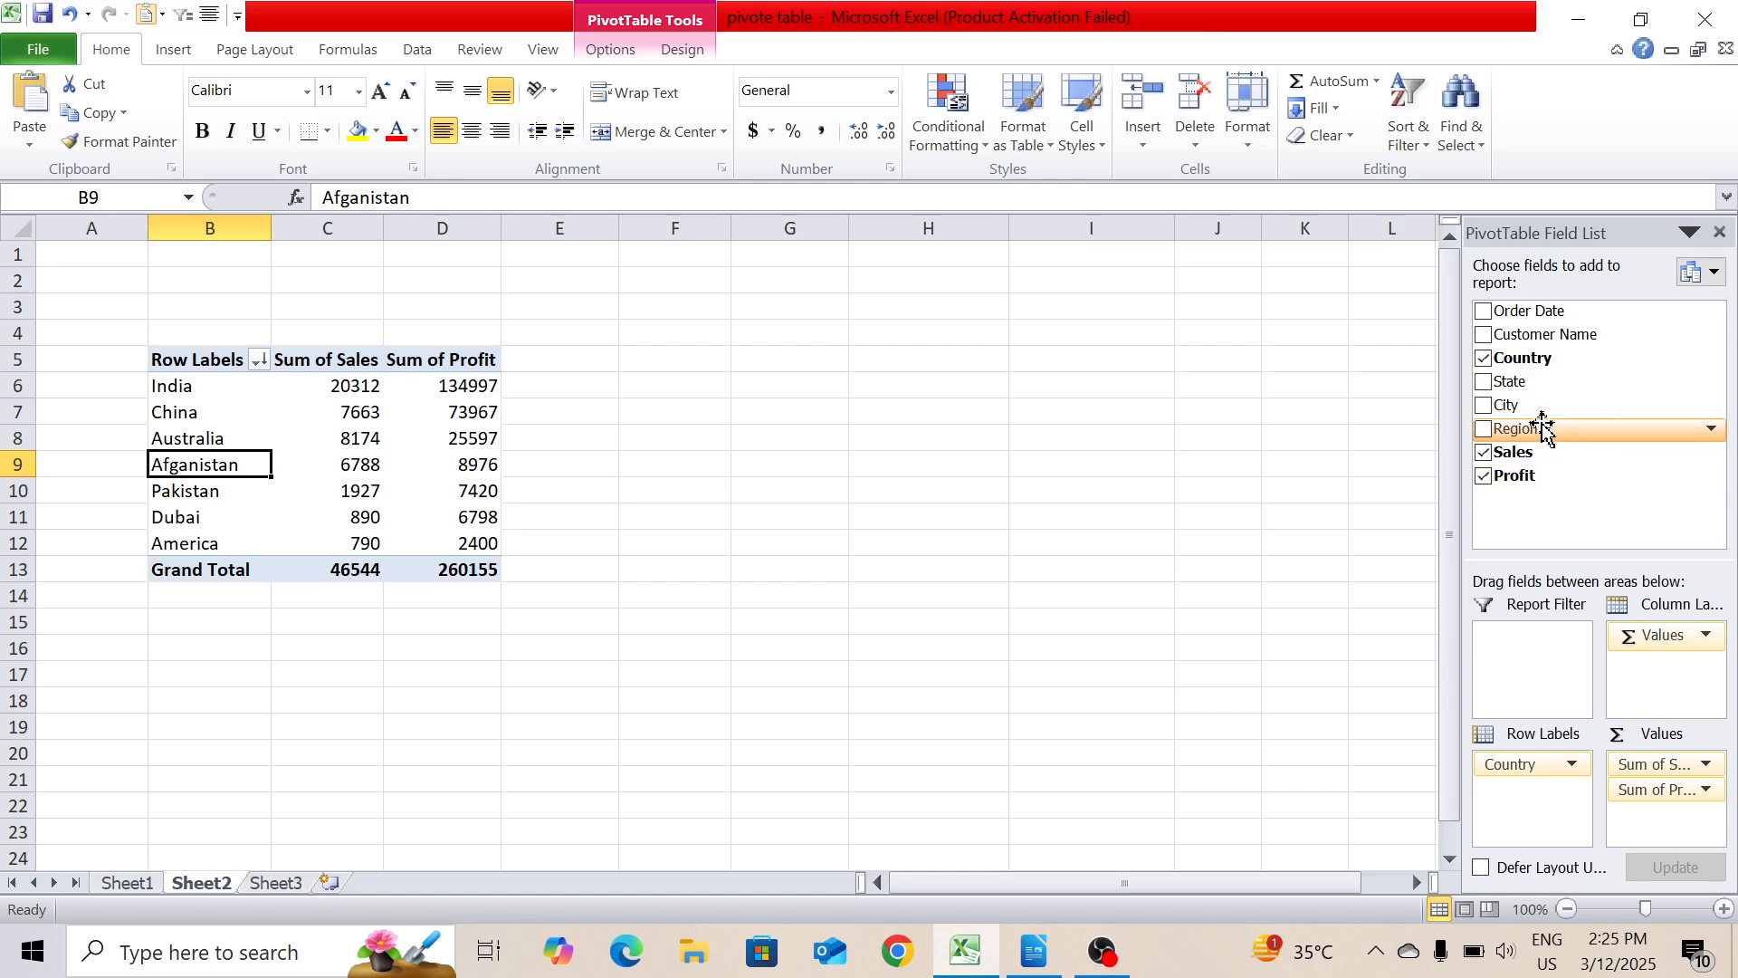
- Add Region as the PivotTable's report filter and show only the Central region
left_click_drag(1543, 428, 1536, 639)
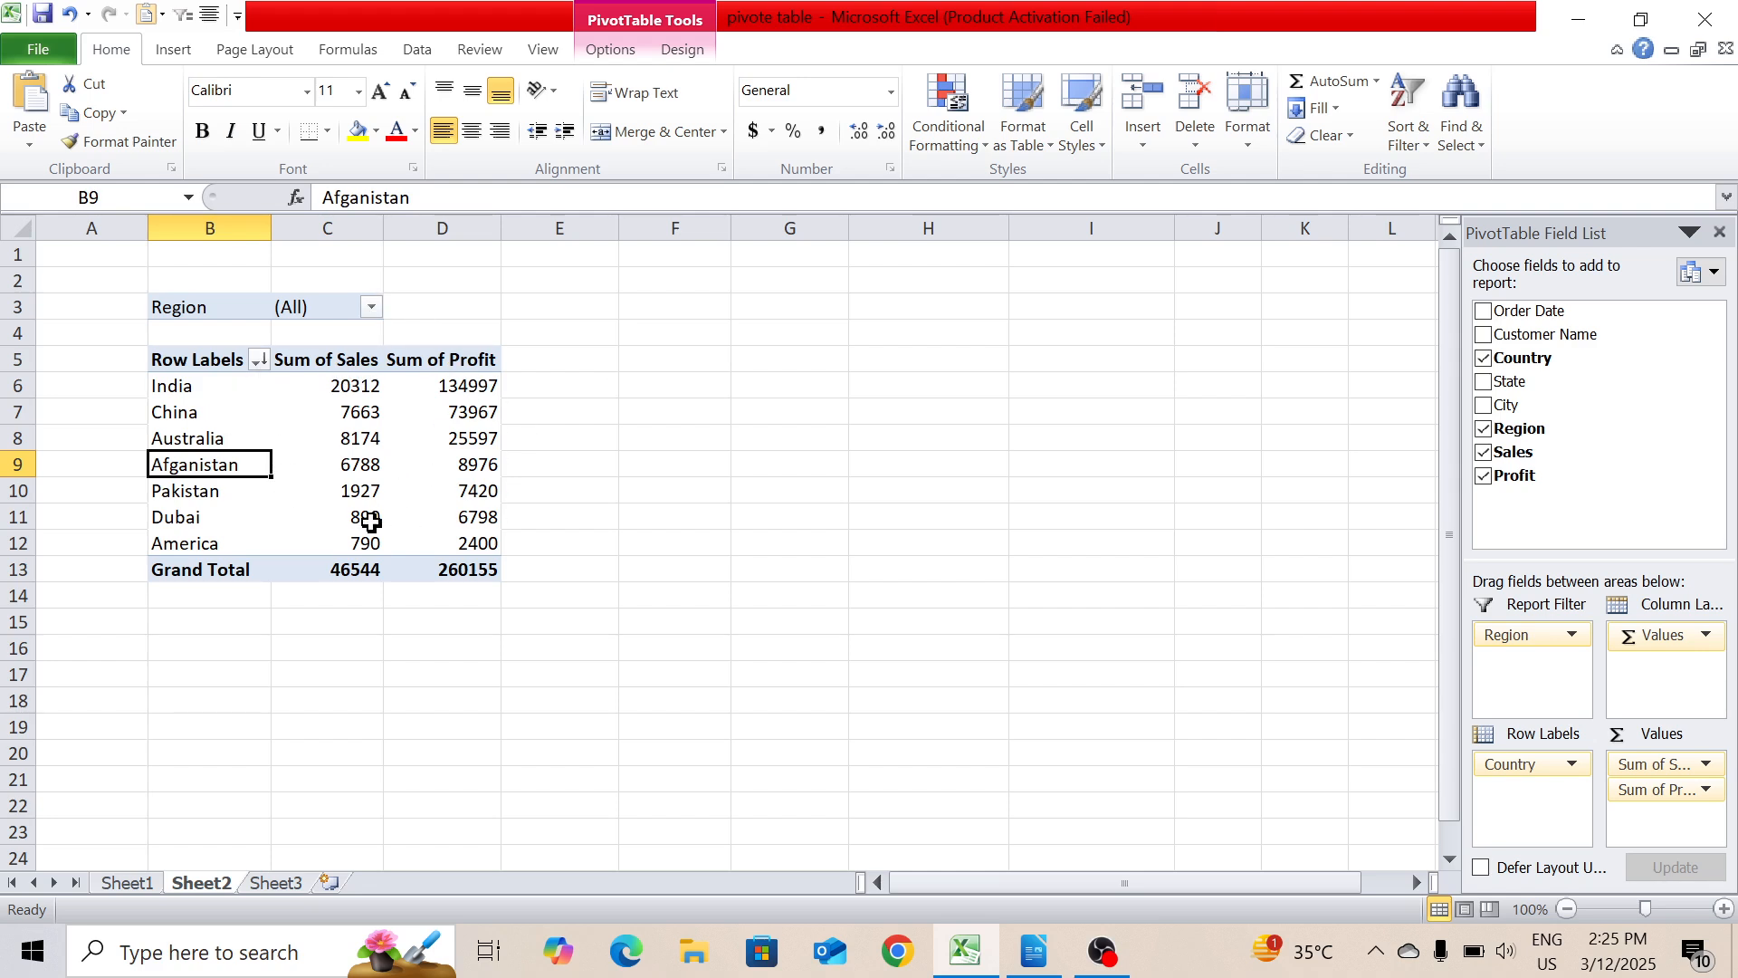
left_click(370, 307)
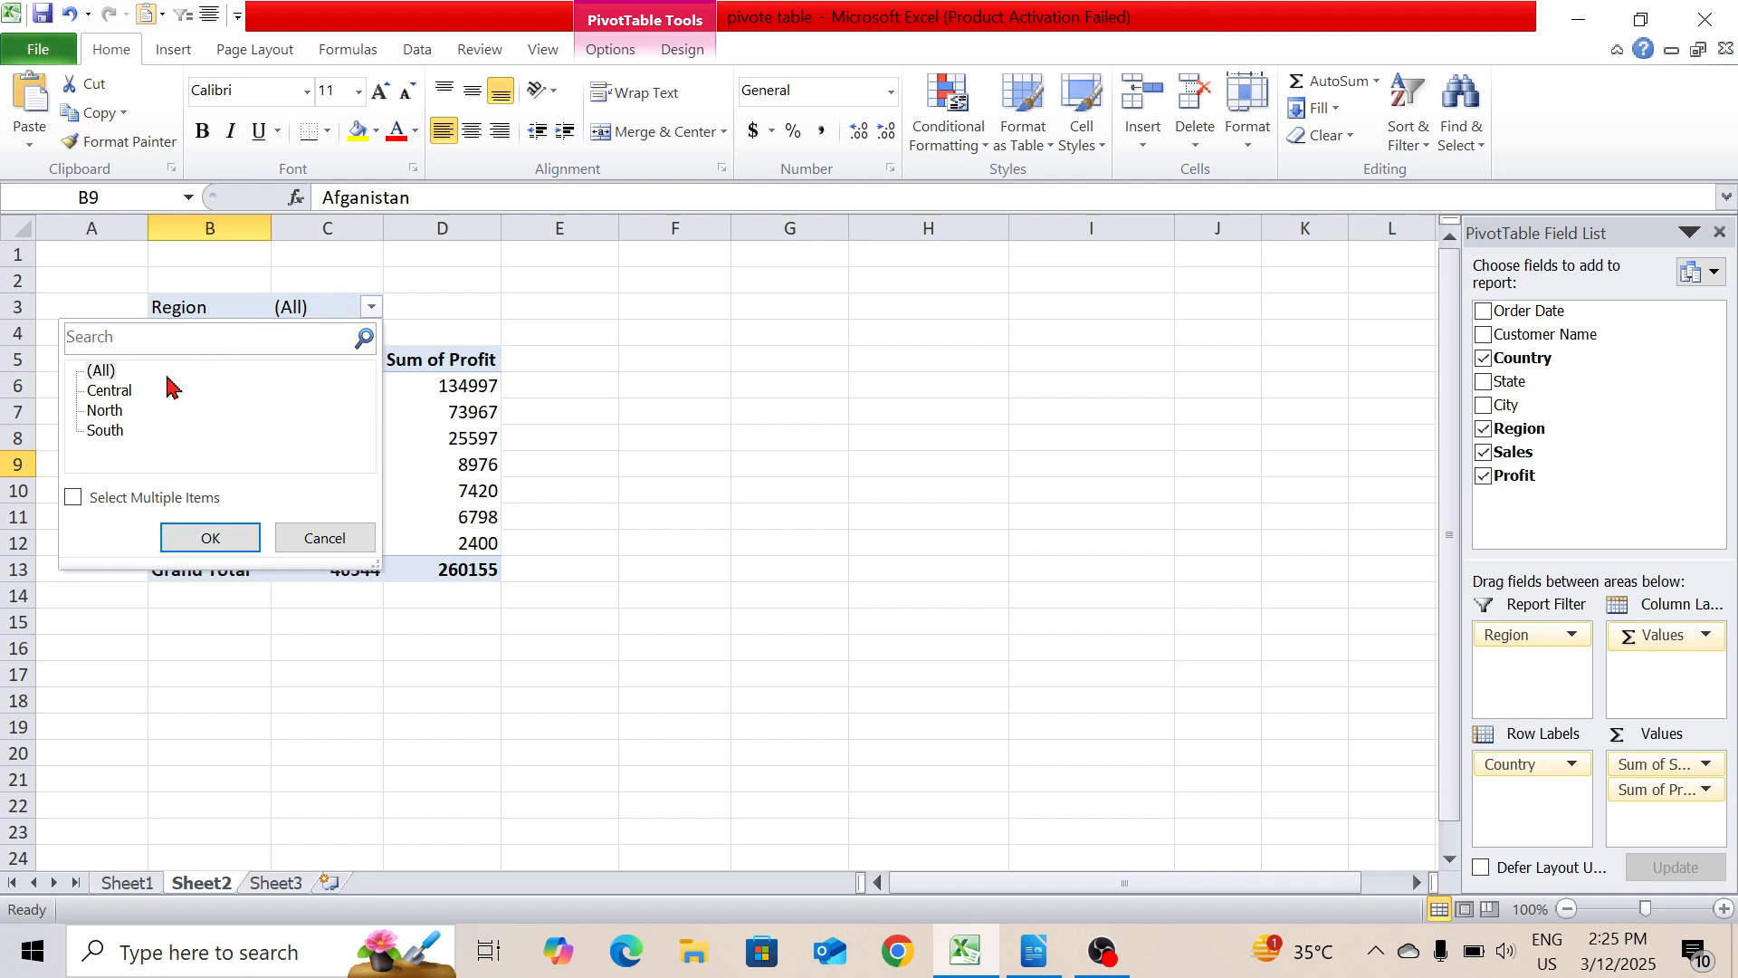
left_click(114, 393)
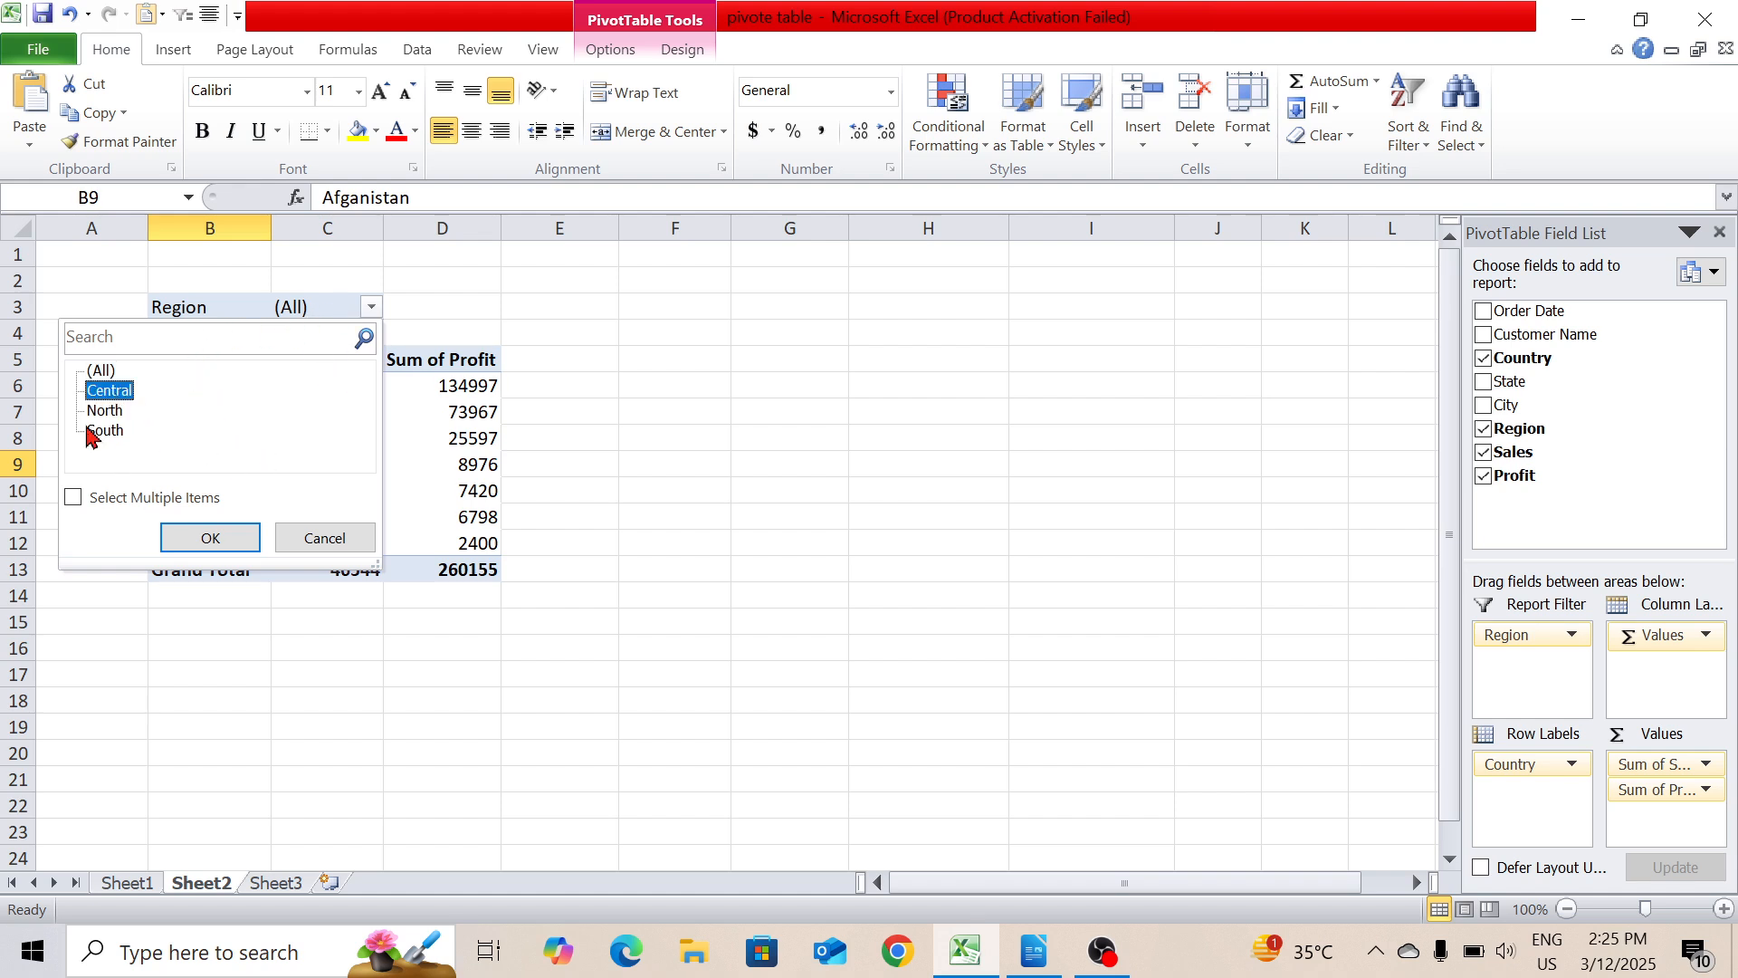
left_click(204, 536)
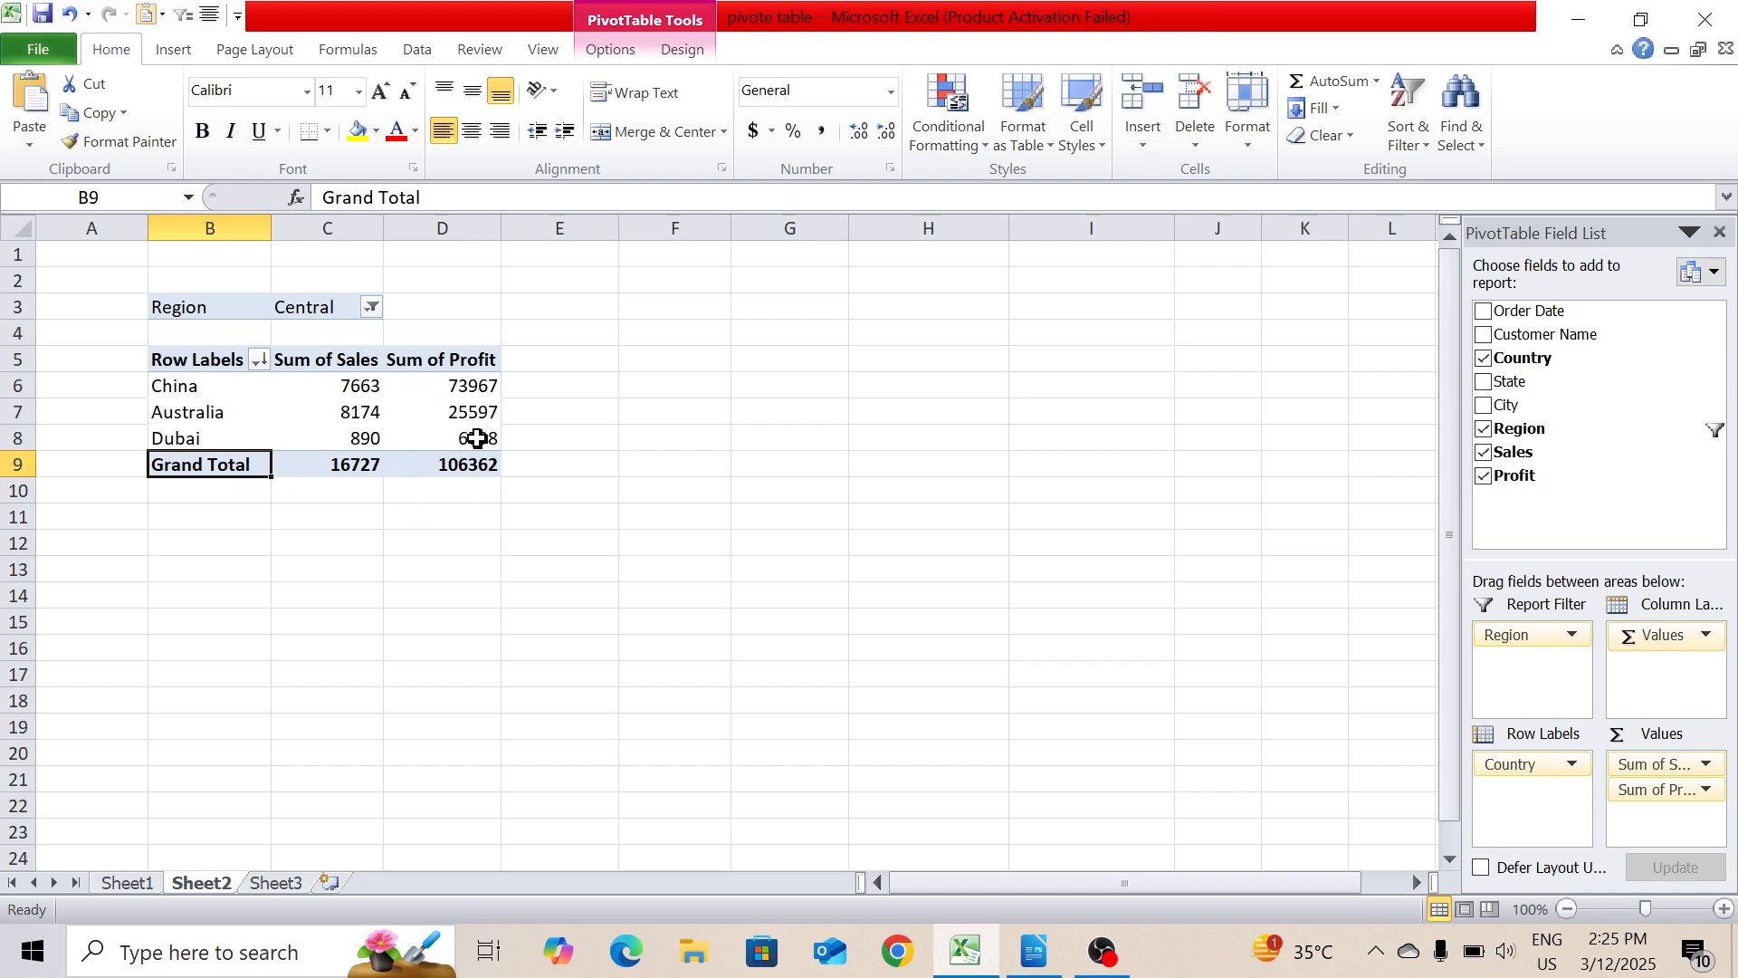
- Change the Region report filter to show only the South region
left_click(372, 309)
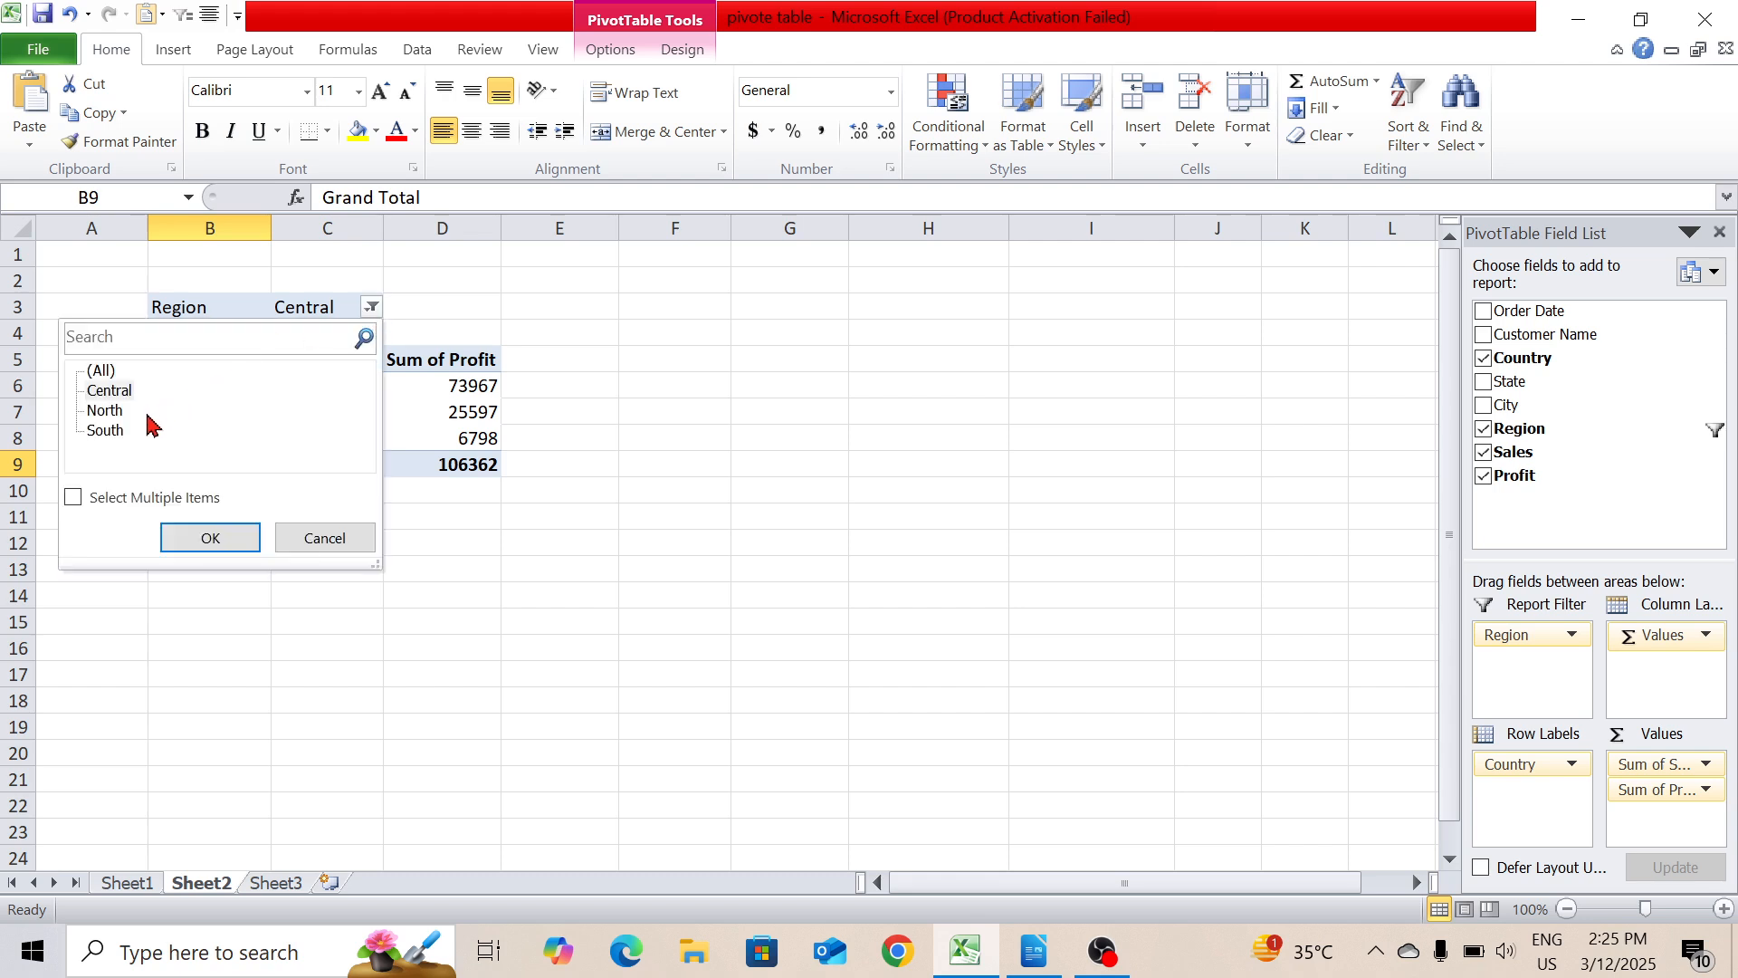
left_click(108, 412)
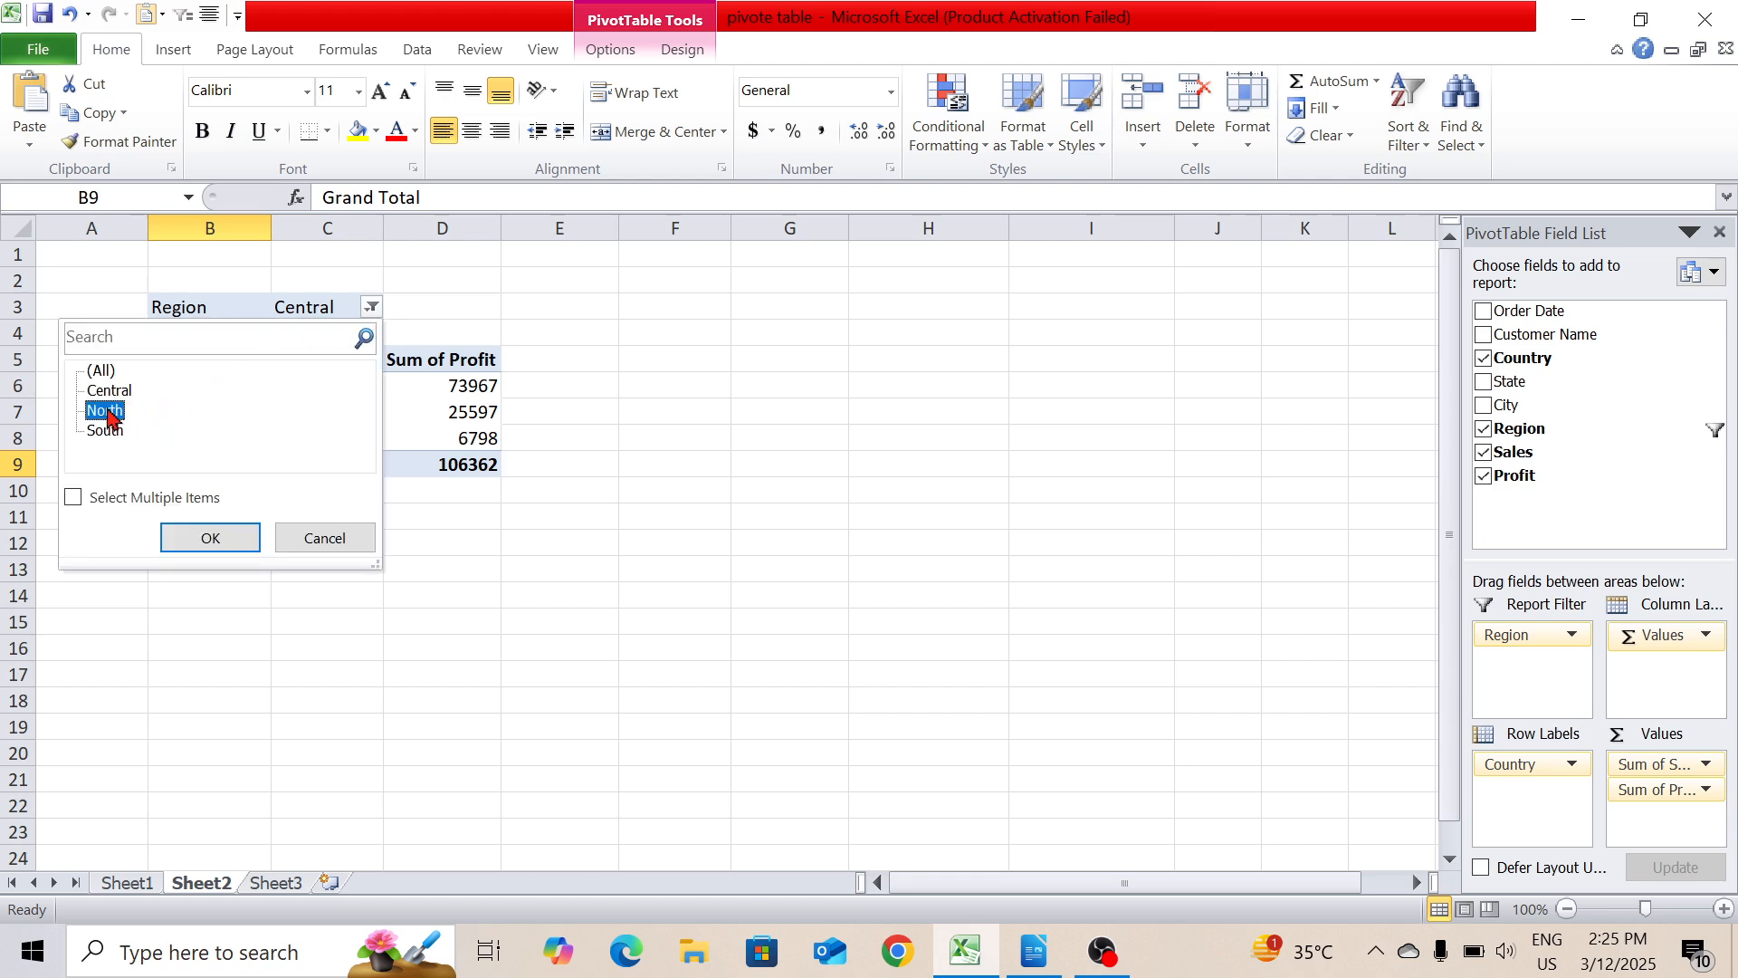
left_click(107, 432)
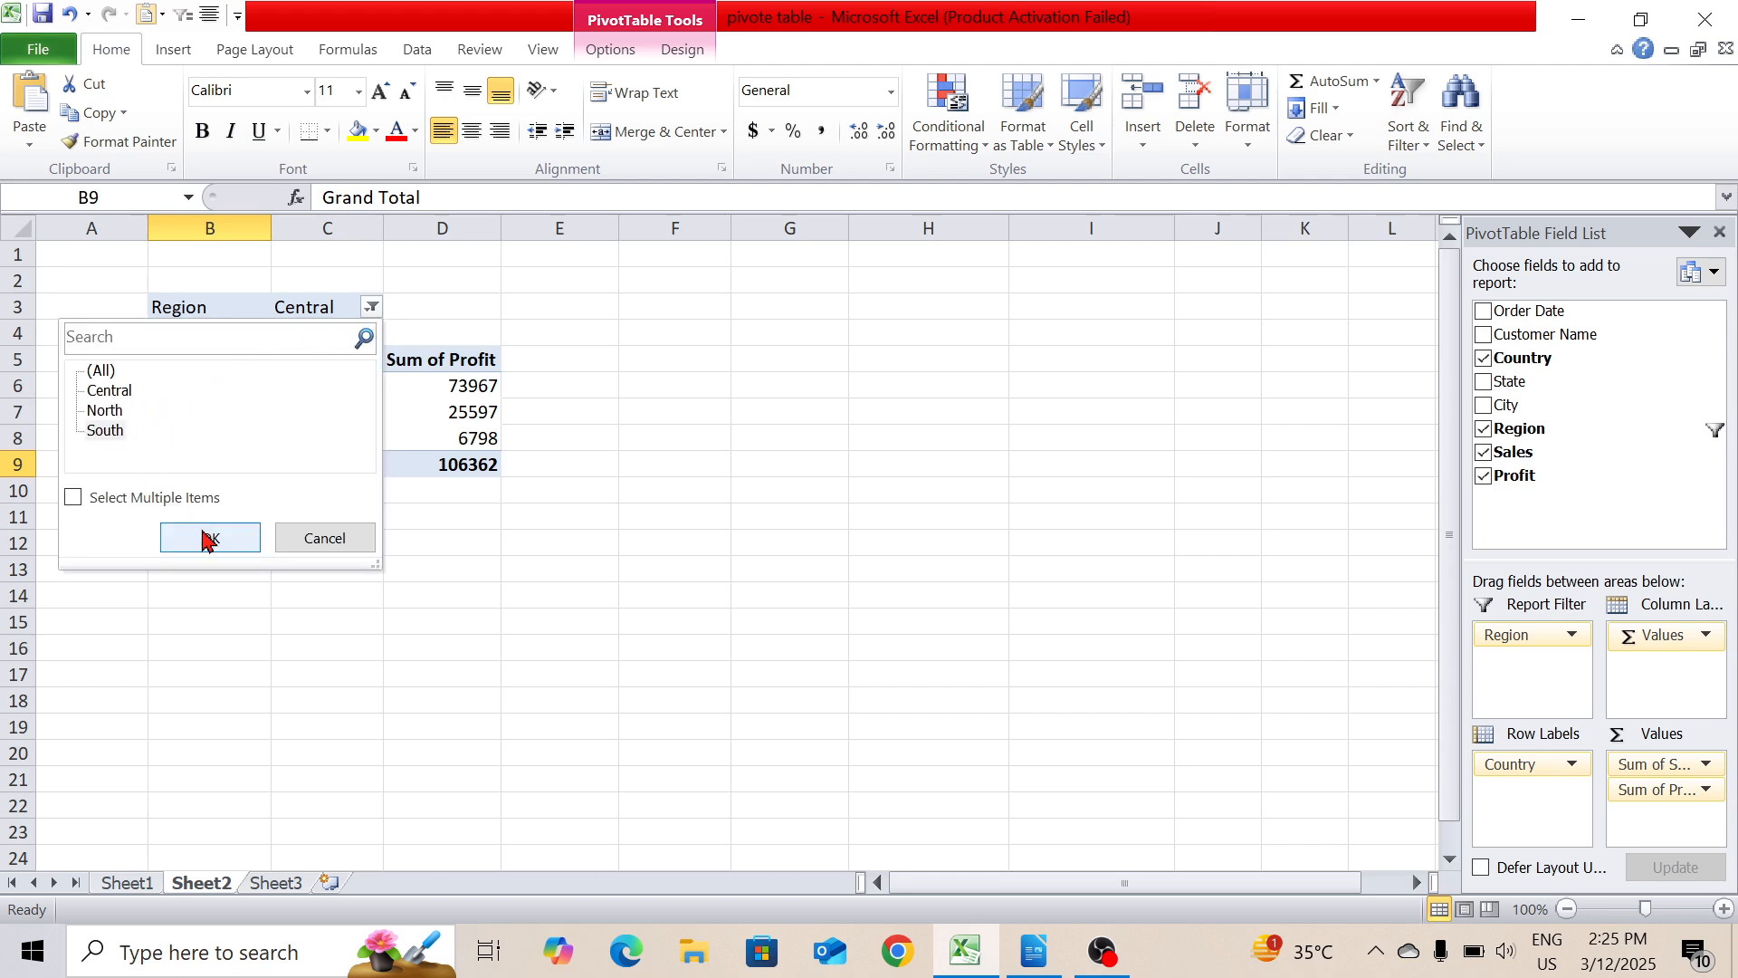
left_click(210, 538)
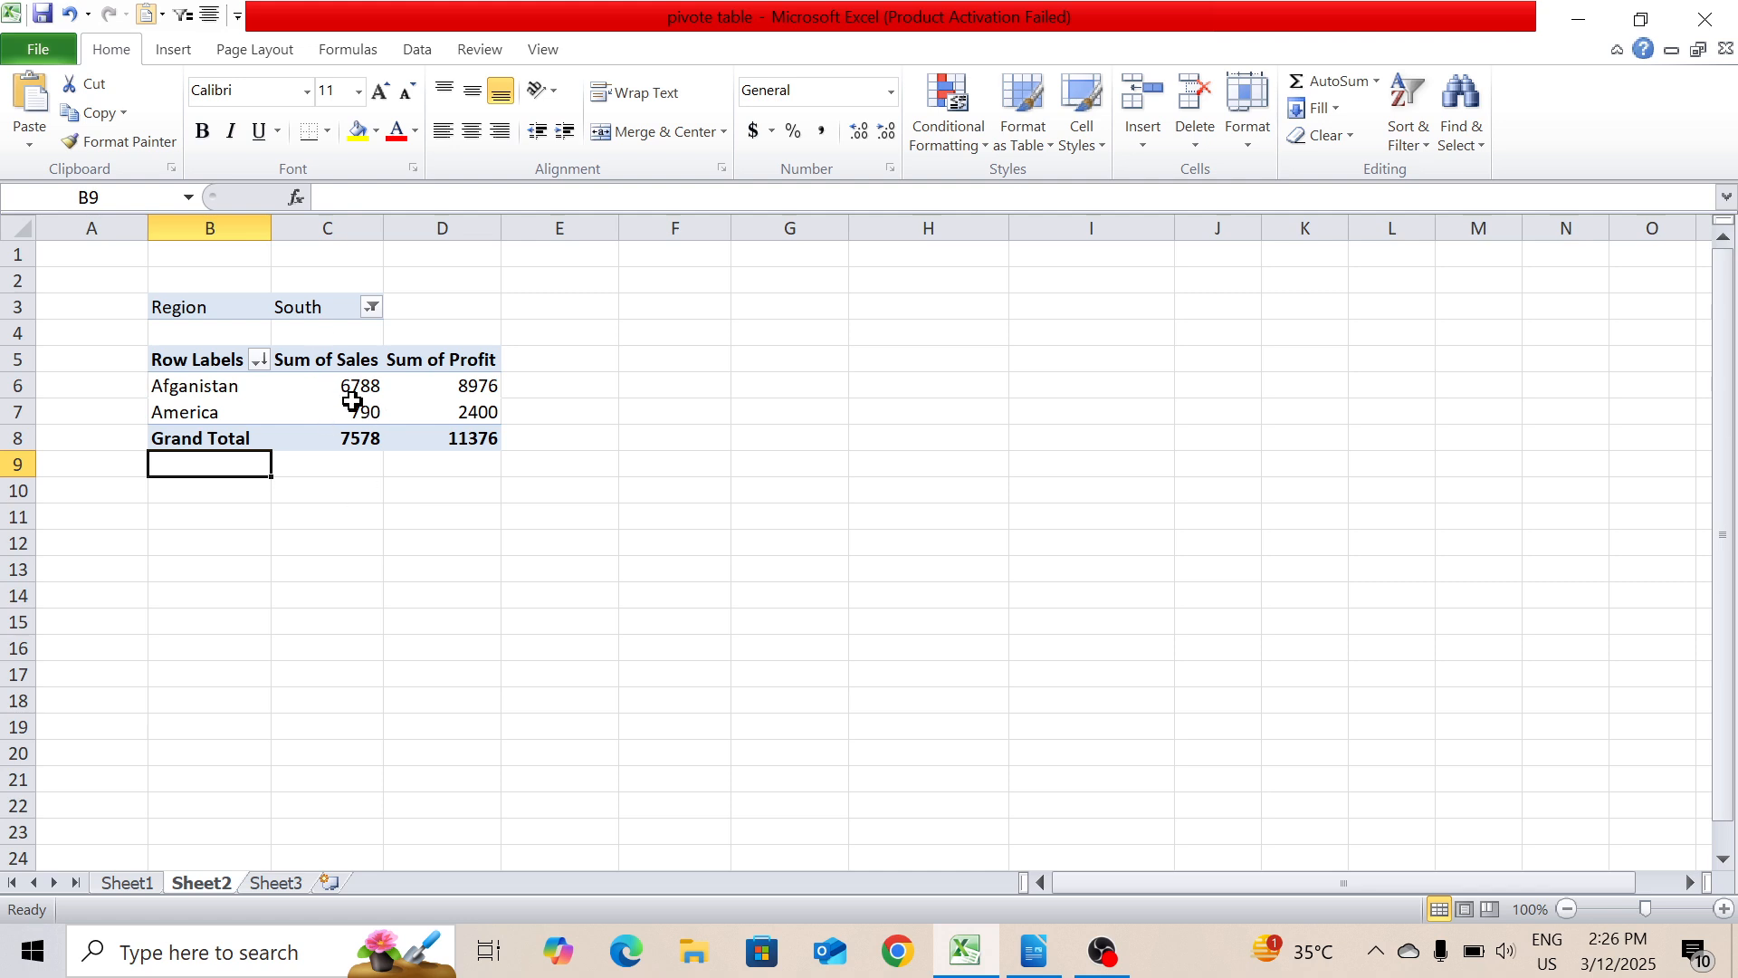
- Reset the Region report filter to (All) and remove the Region field from the PivotTable
left_click(372, 308)
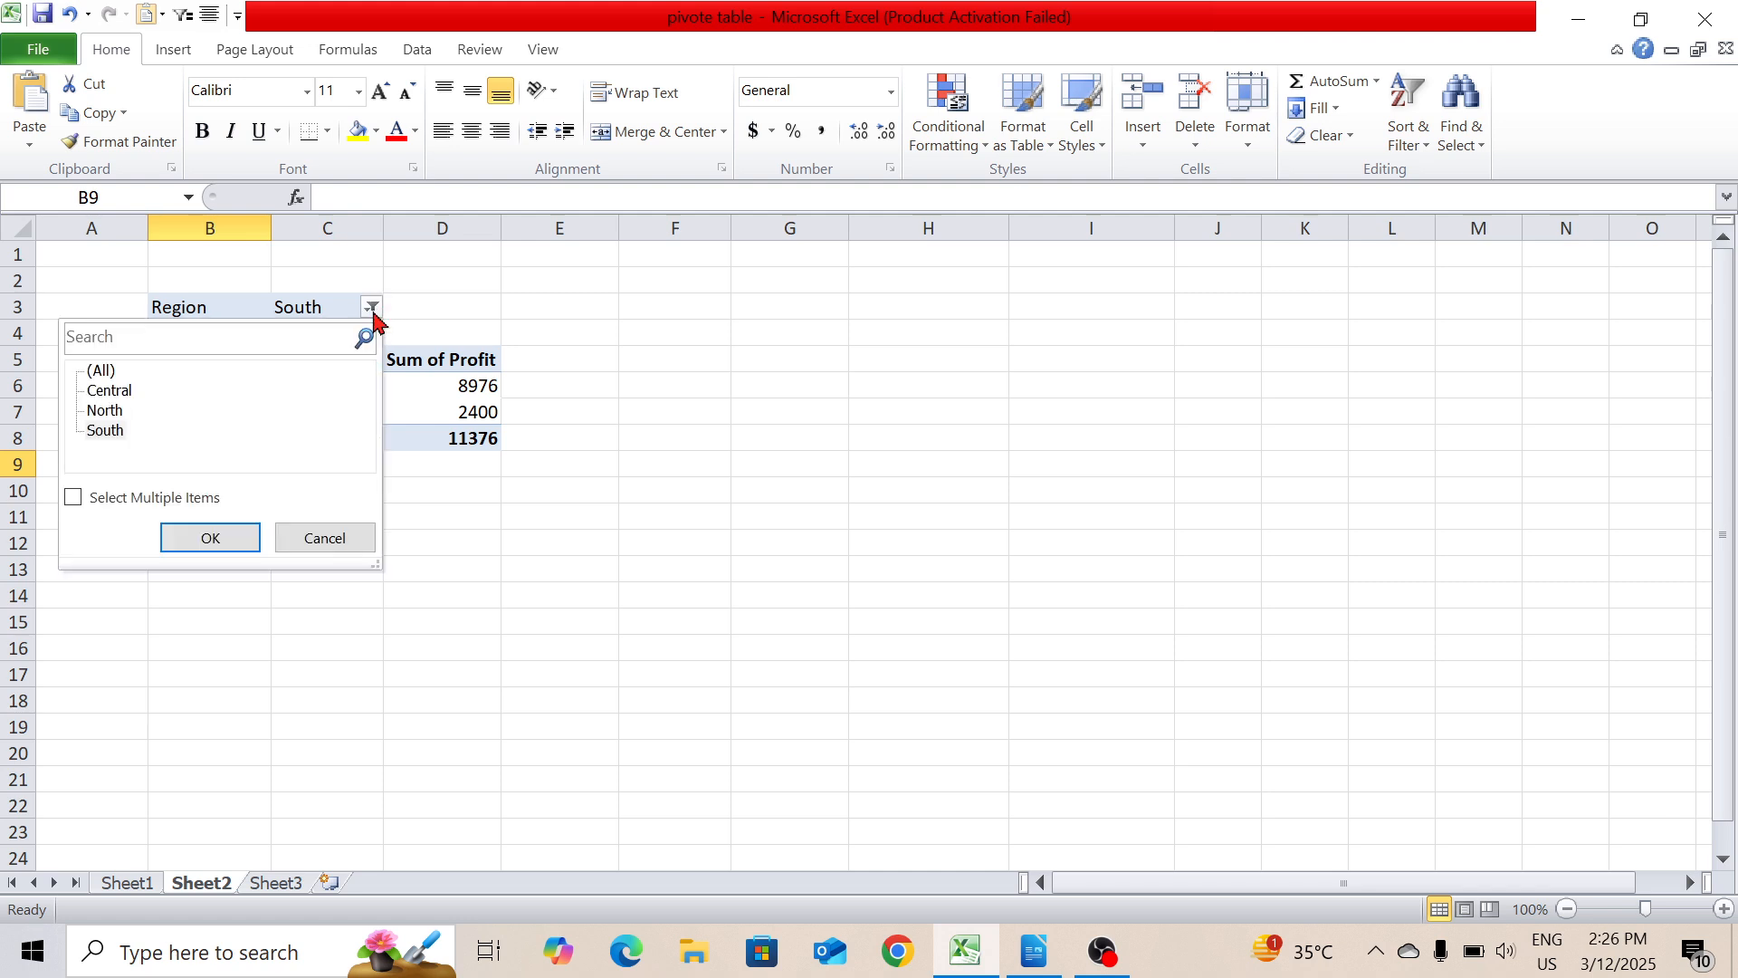
left_click(106, 372)
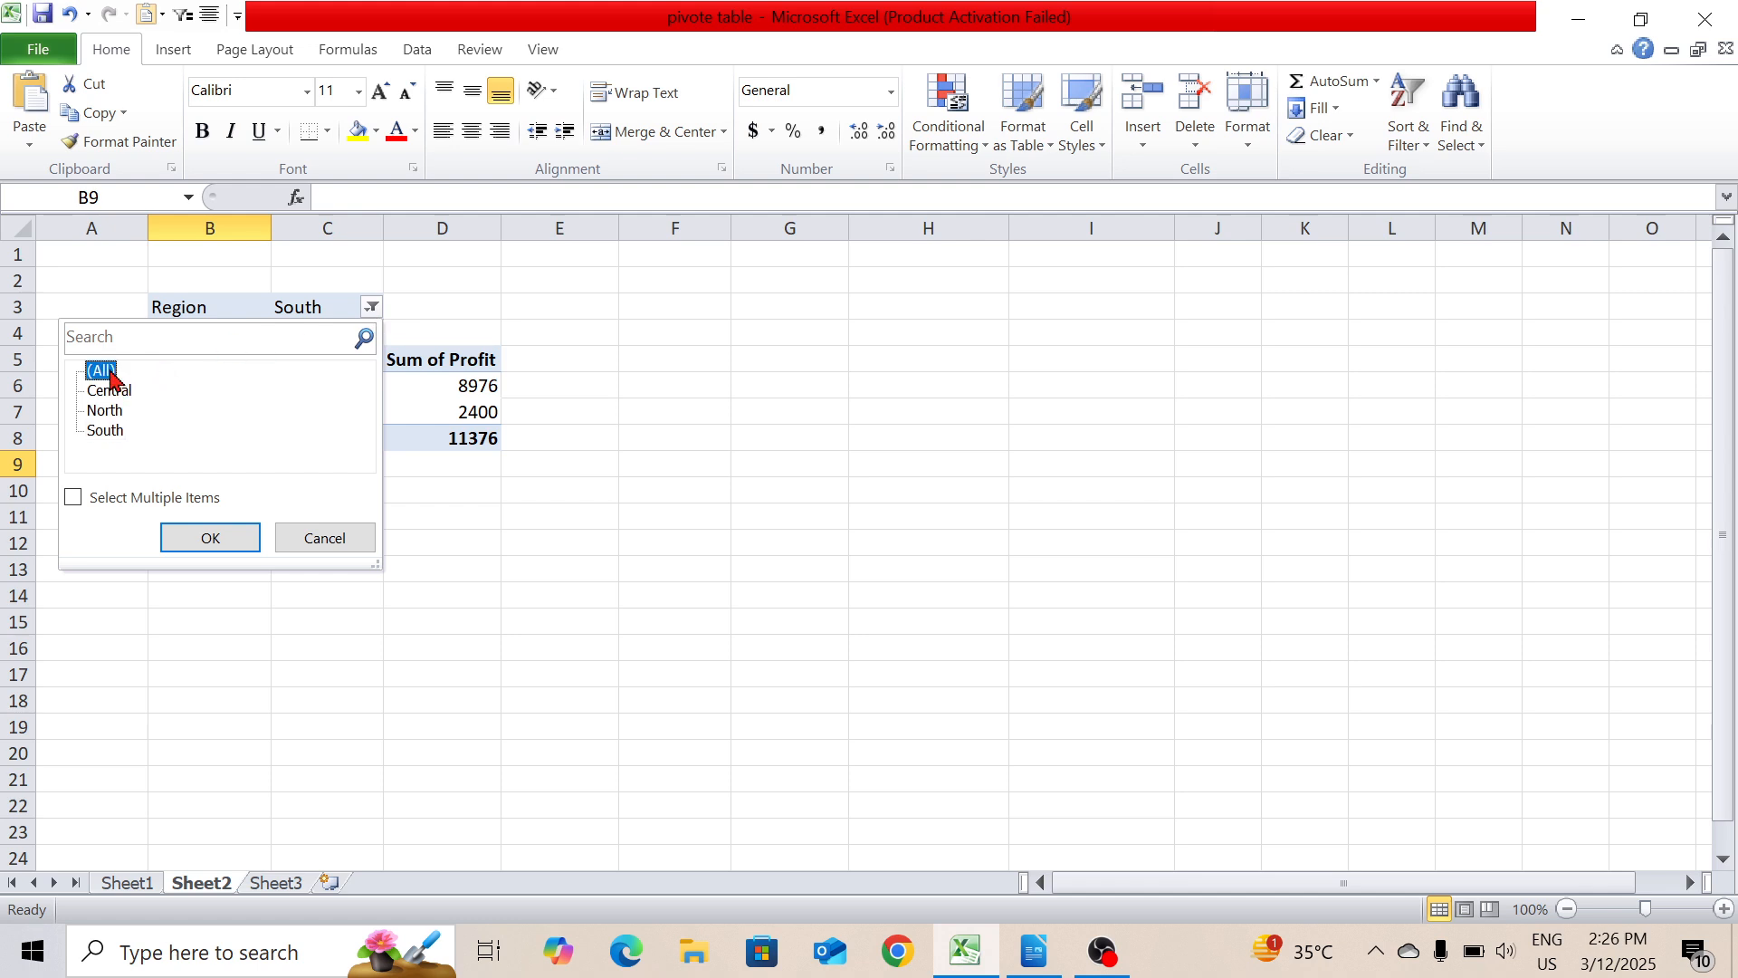
left_click(210, 539)
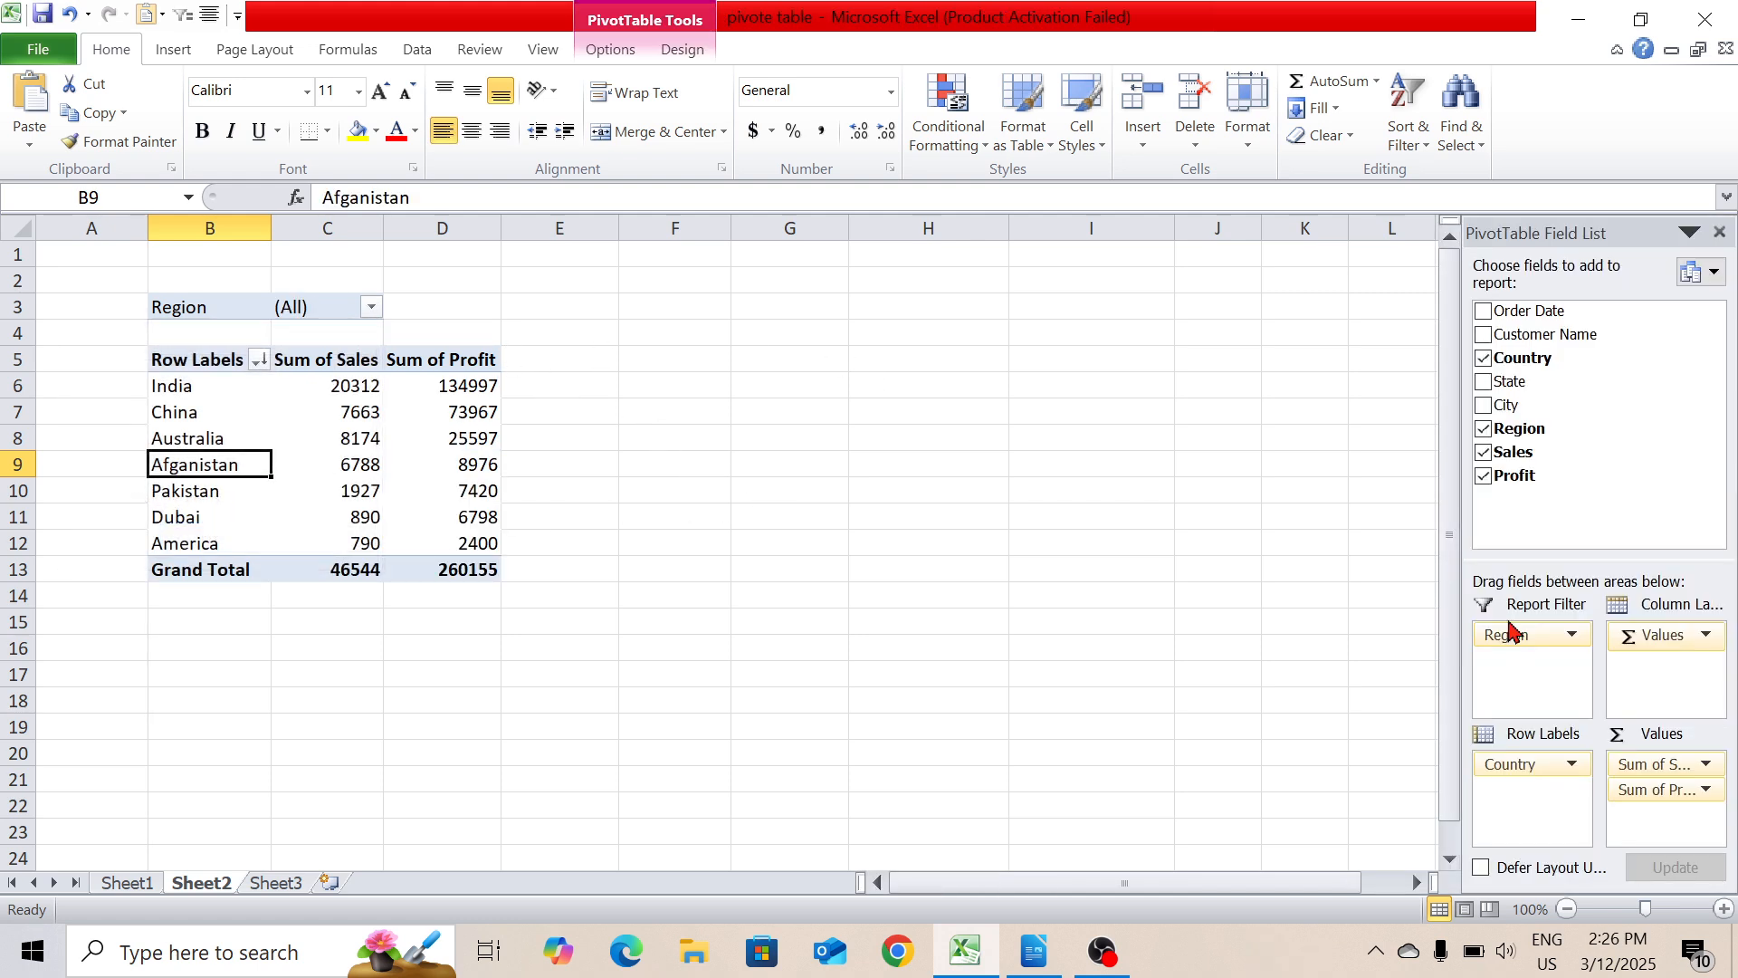
left_click_drag(1530, 637, 1526, 412)
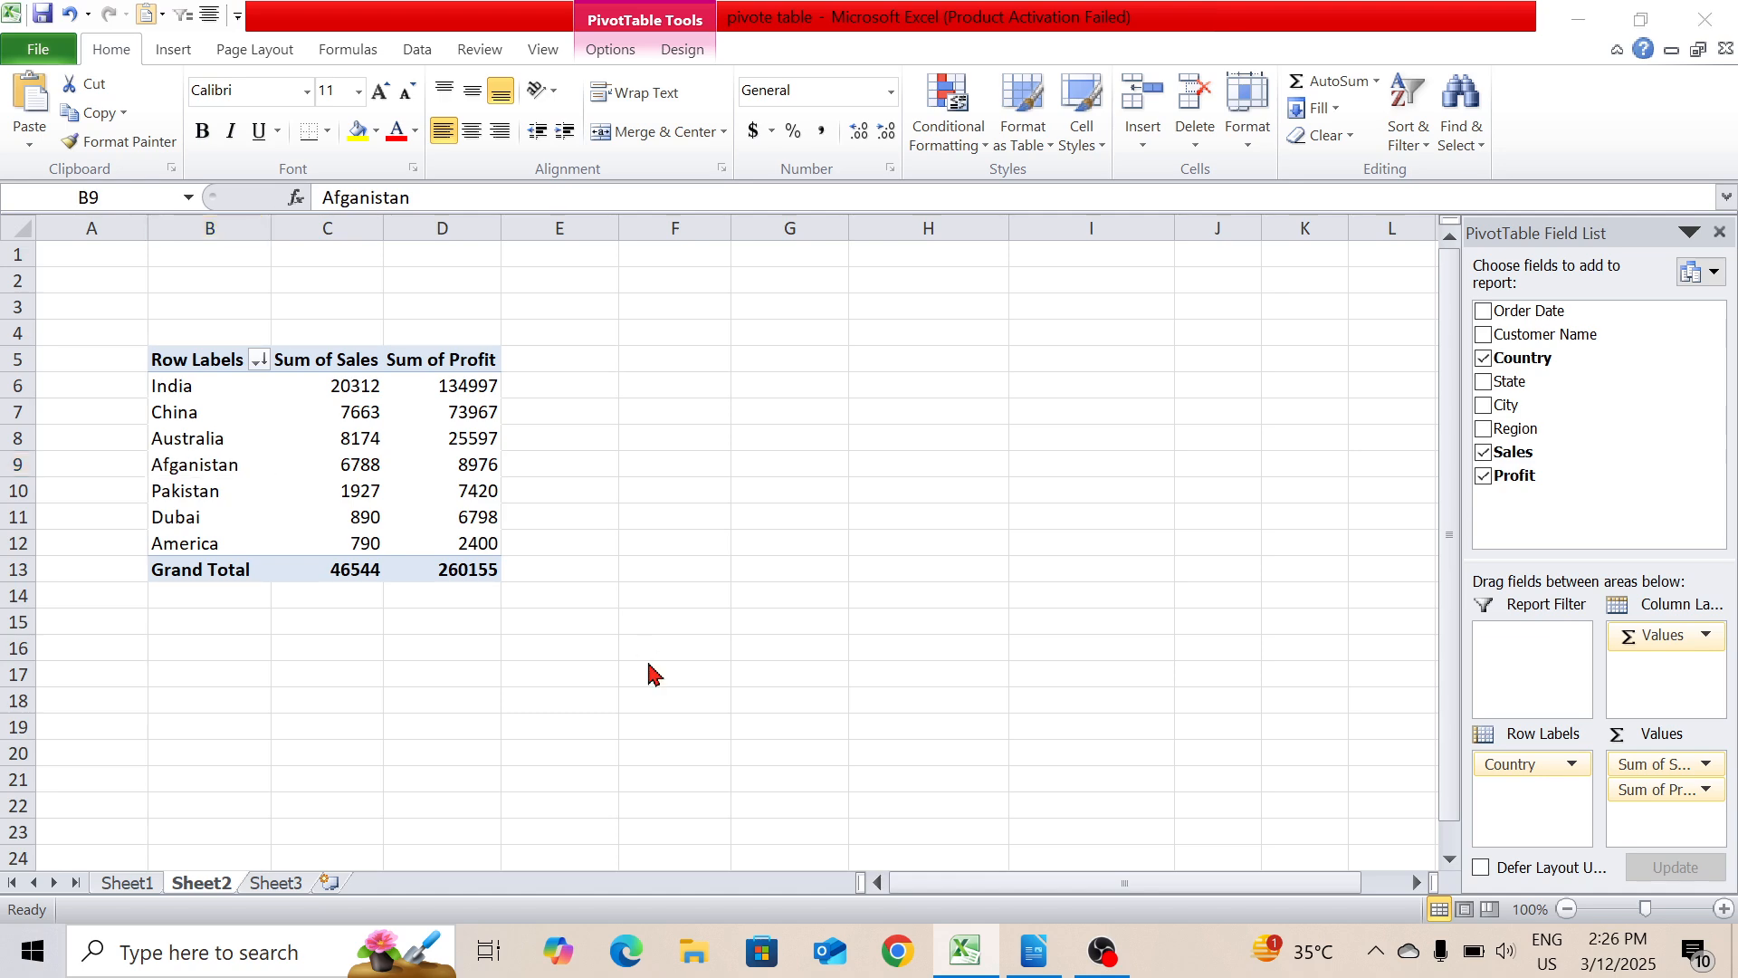
- Read the section on using slicers in the LibreOffice Writer notes, and return to the Excel PivotTable
key("alt+Tab")
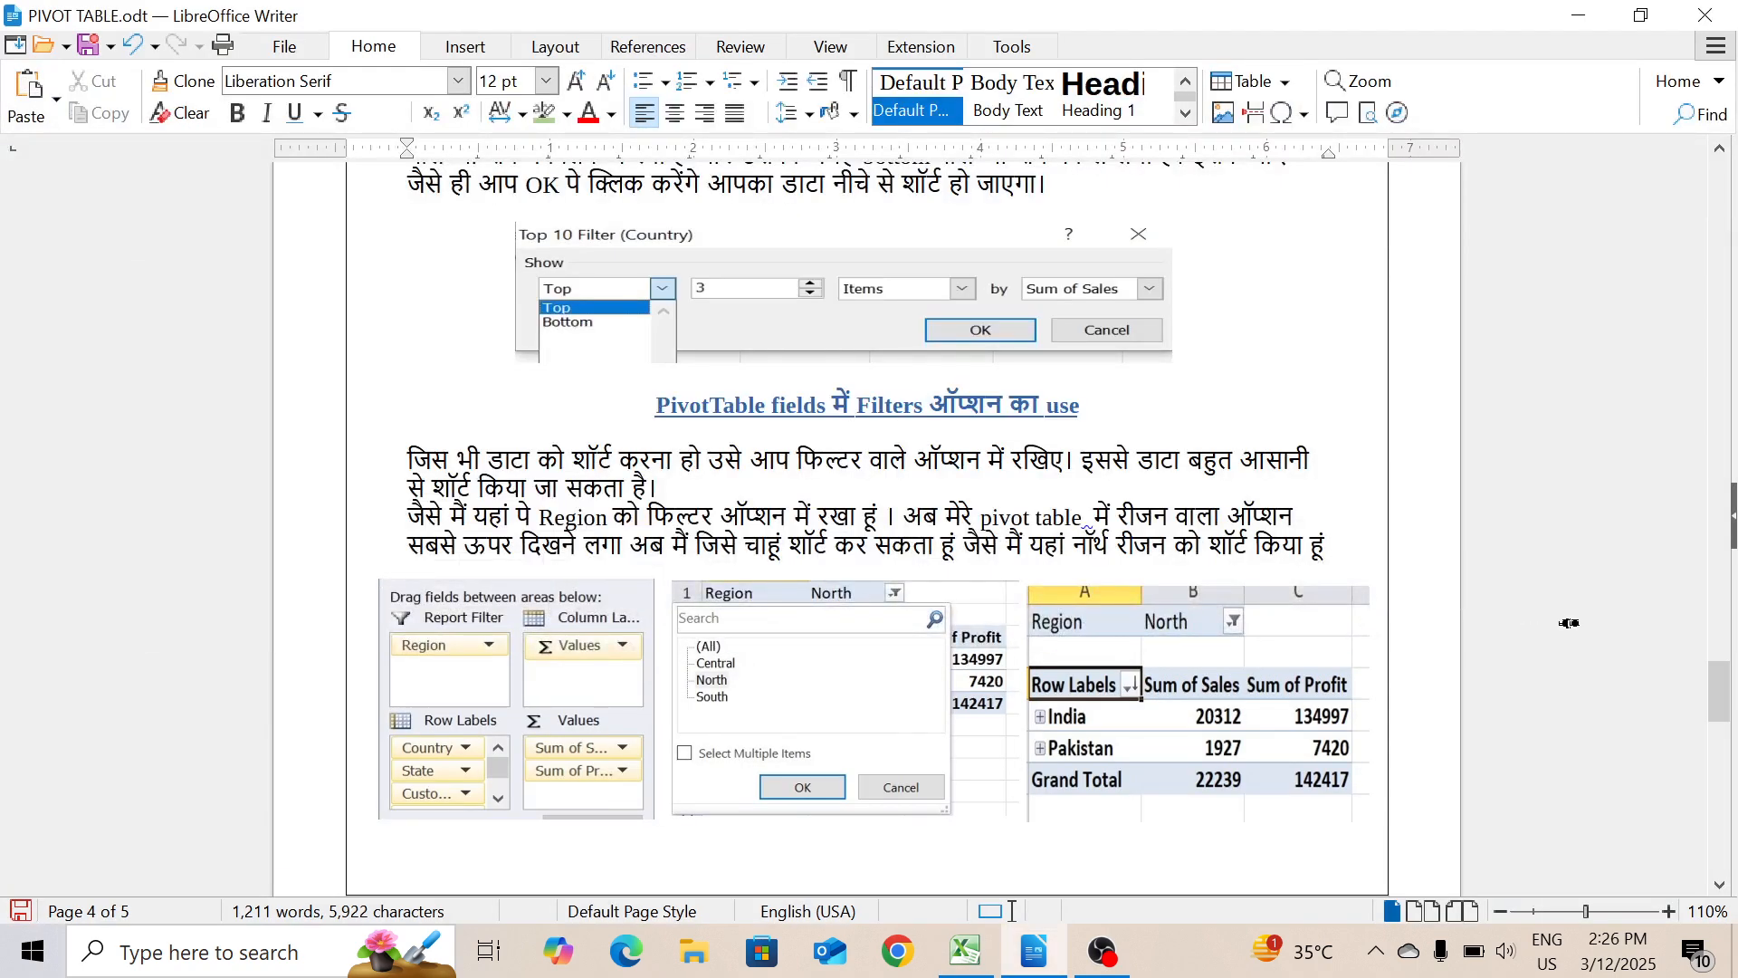
left_click_drag(1727, 713, 1732, 768)
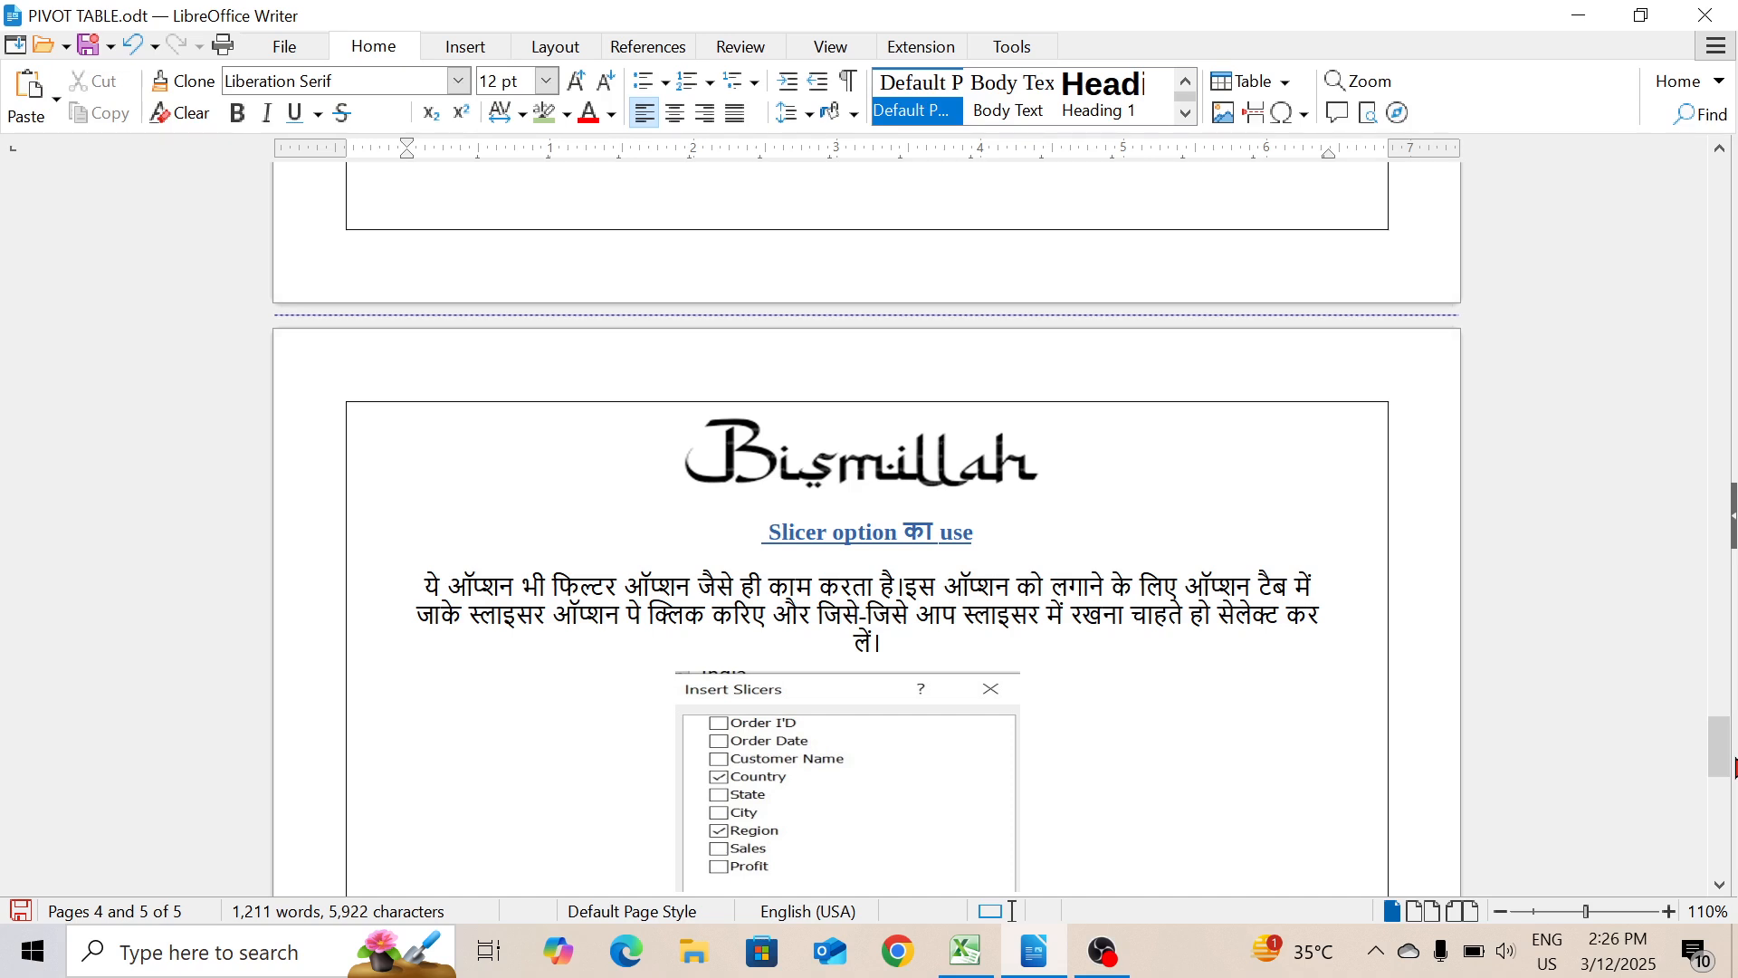
key("alt+Tab")
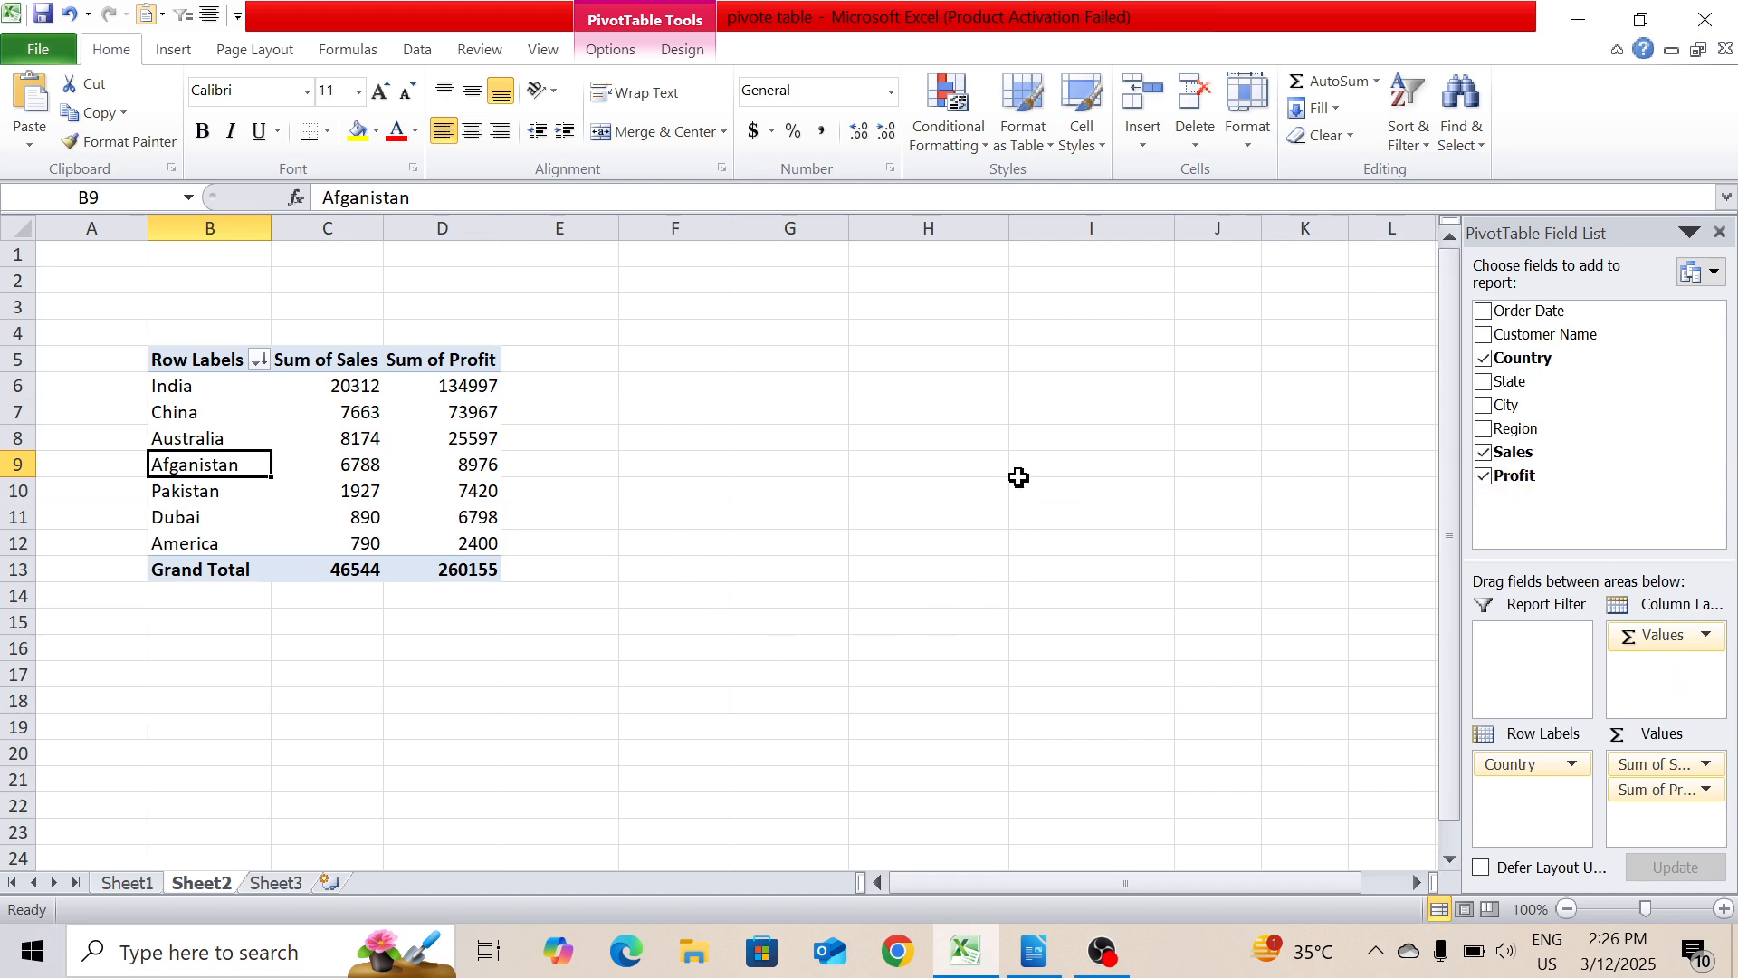
- Insert Country and Region slicers for the PivotTable, and place the Region slicer beside the Country slicer
left_click(627, 56)
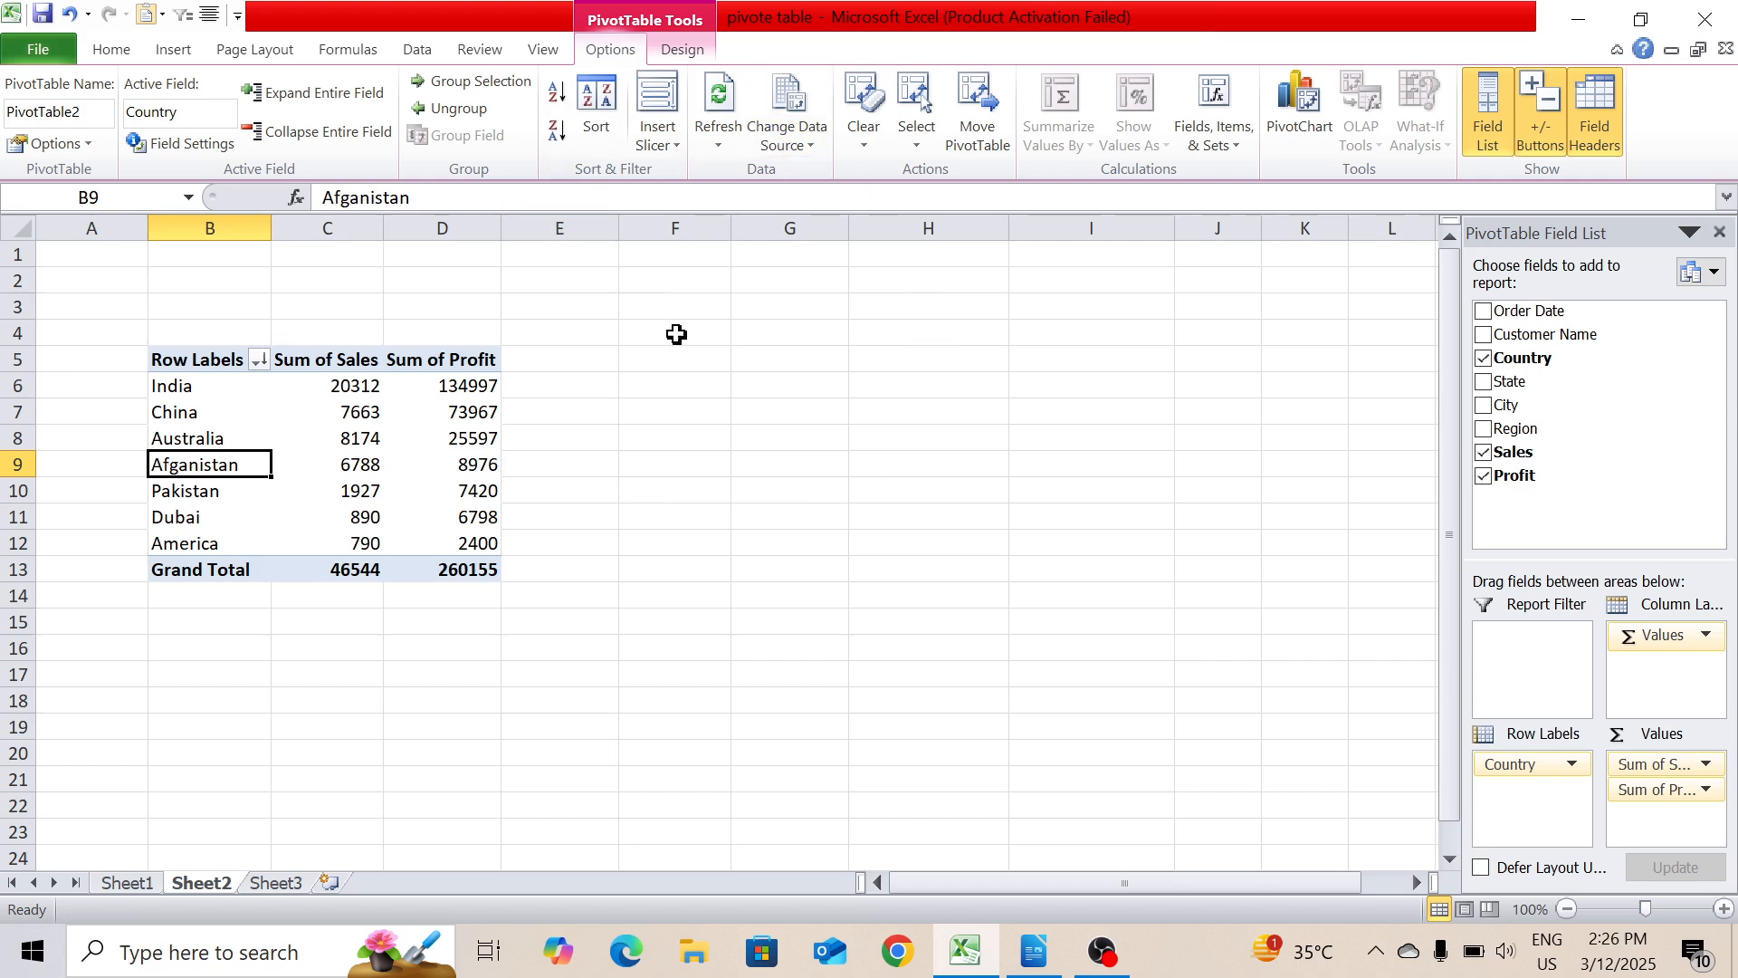
left_click(665, 99)
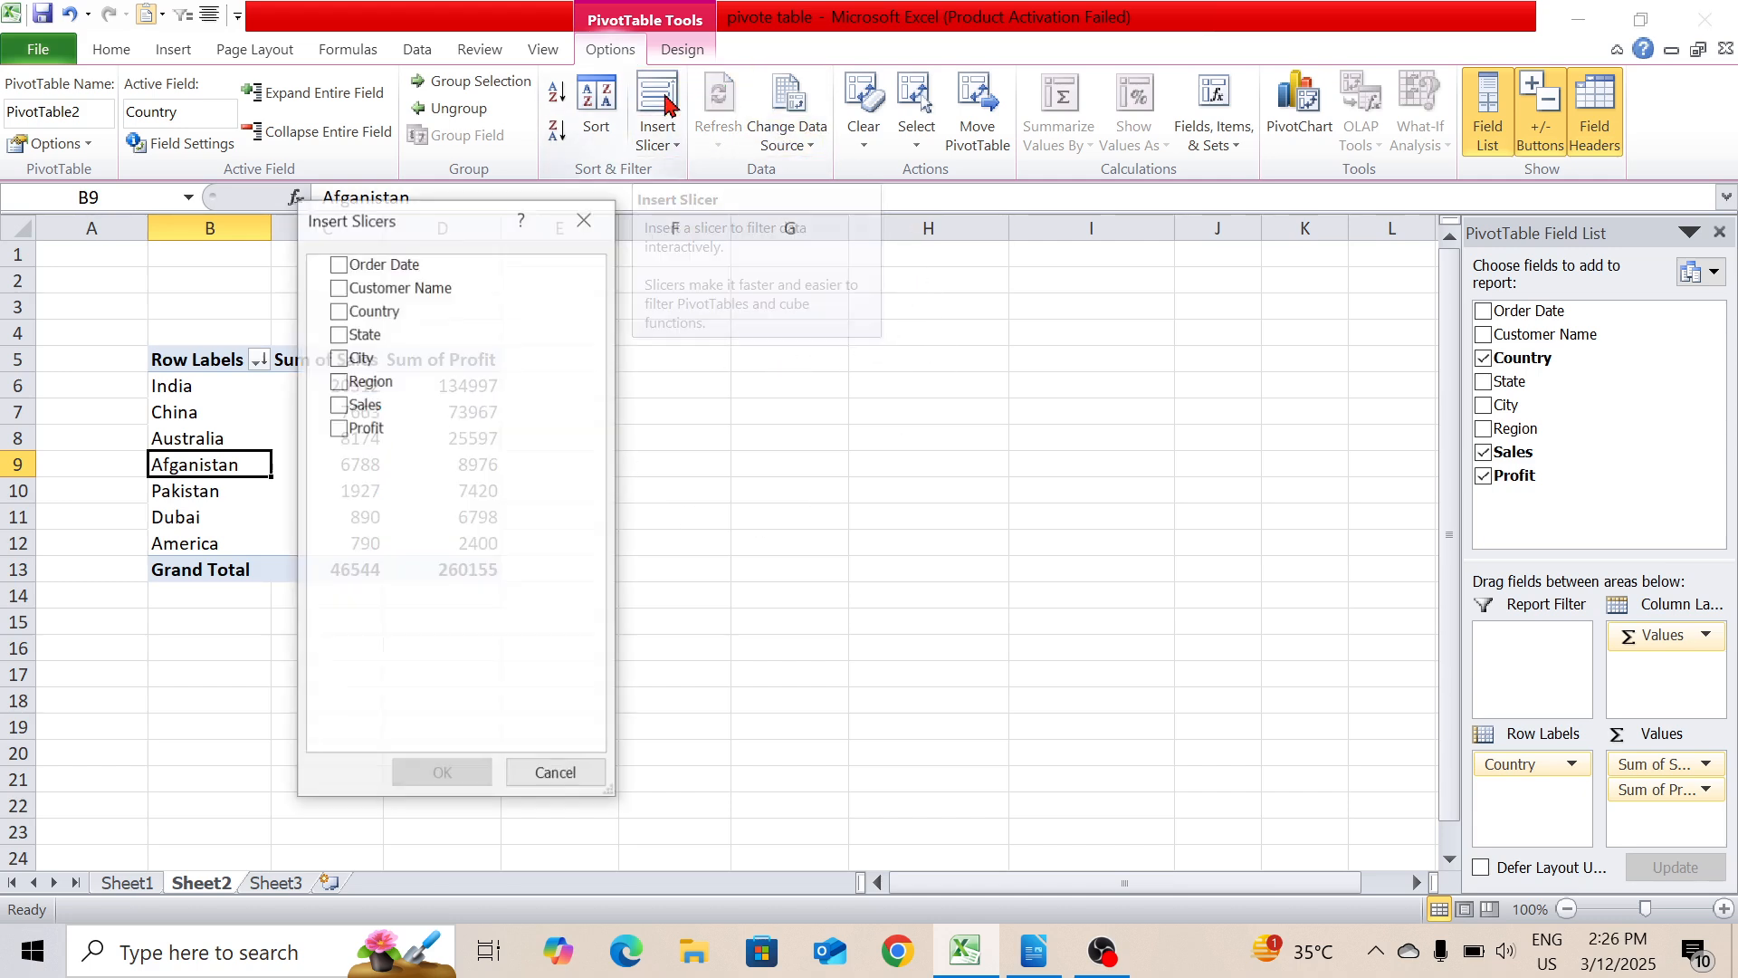
left_click_drag(469, 233, 1081, 324)
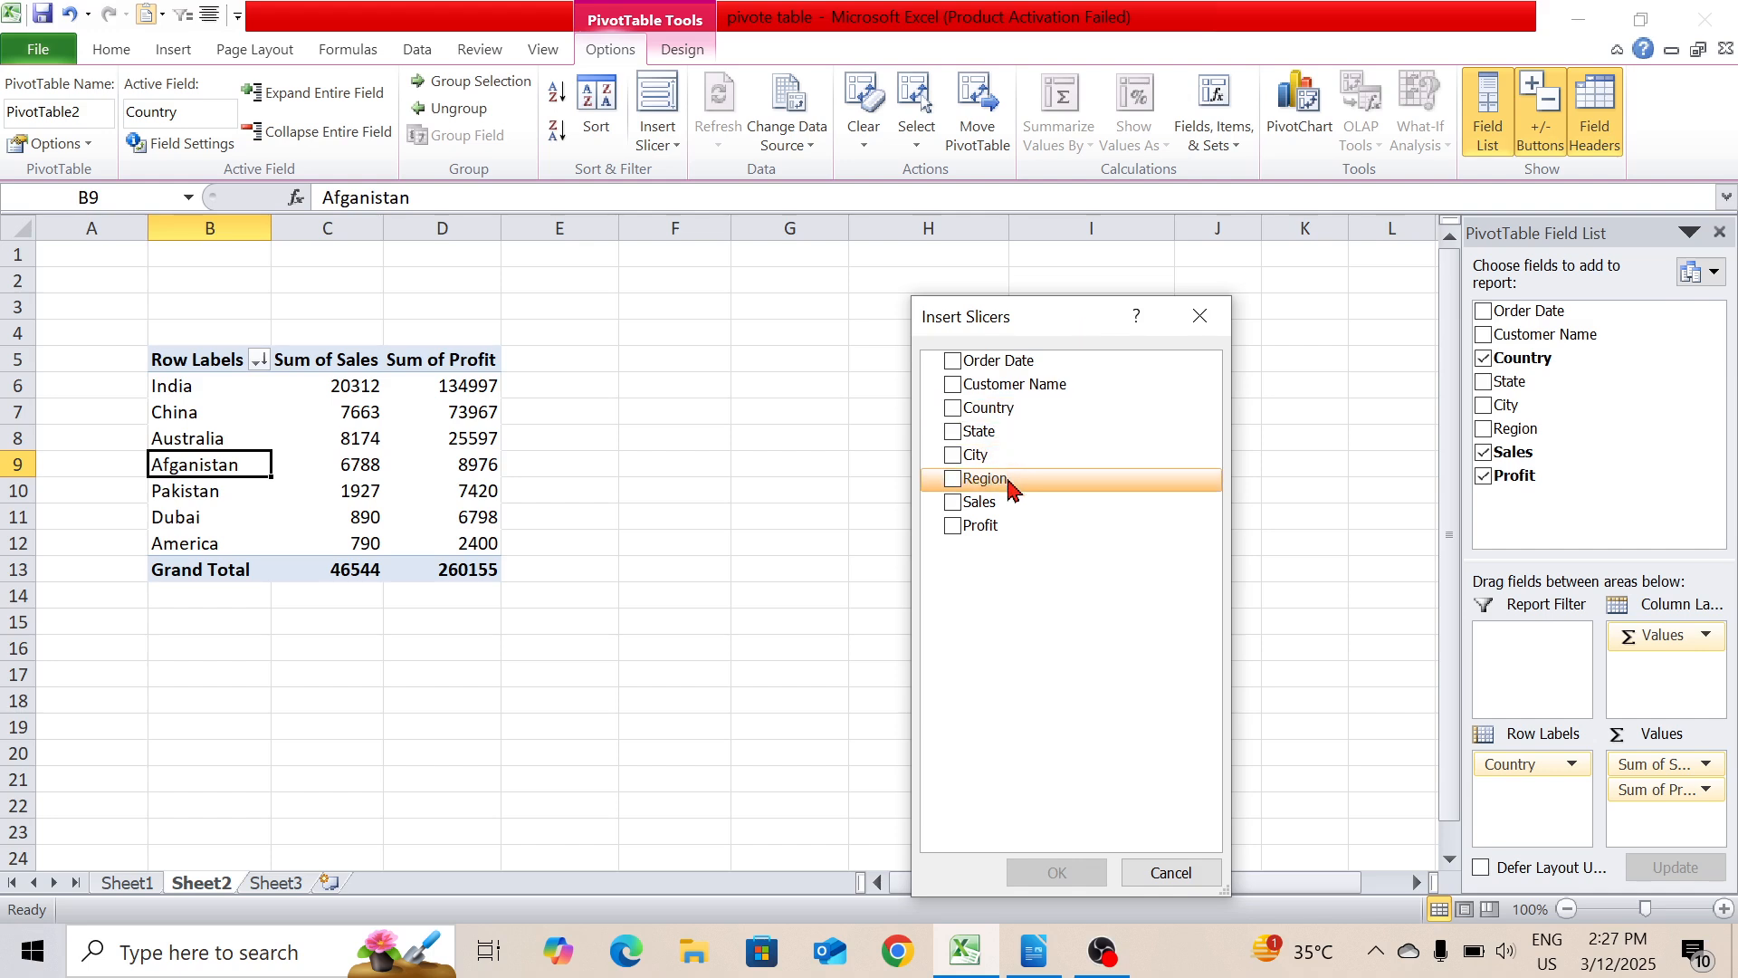
left_click(951, 480)
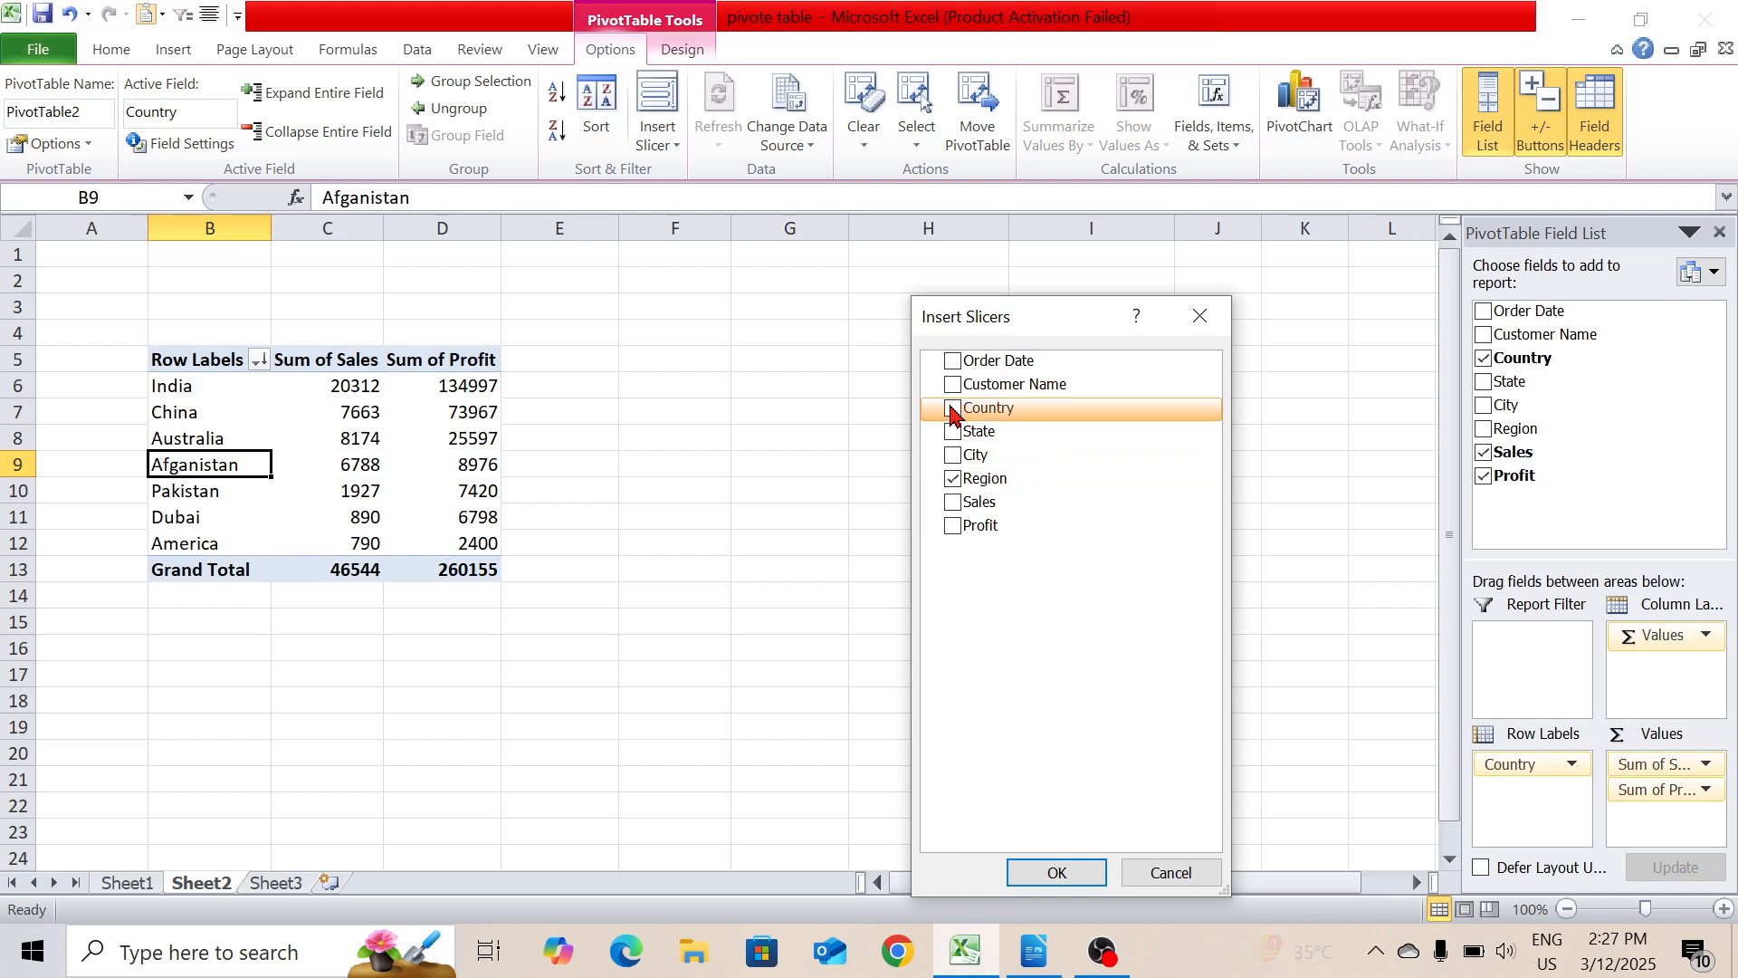
left_click(1049, 874)
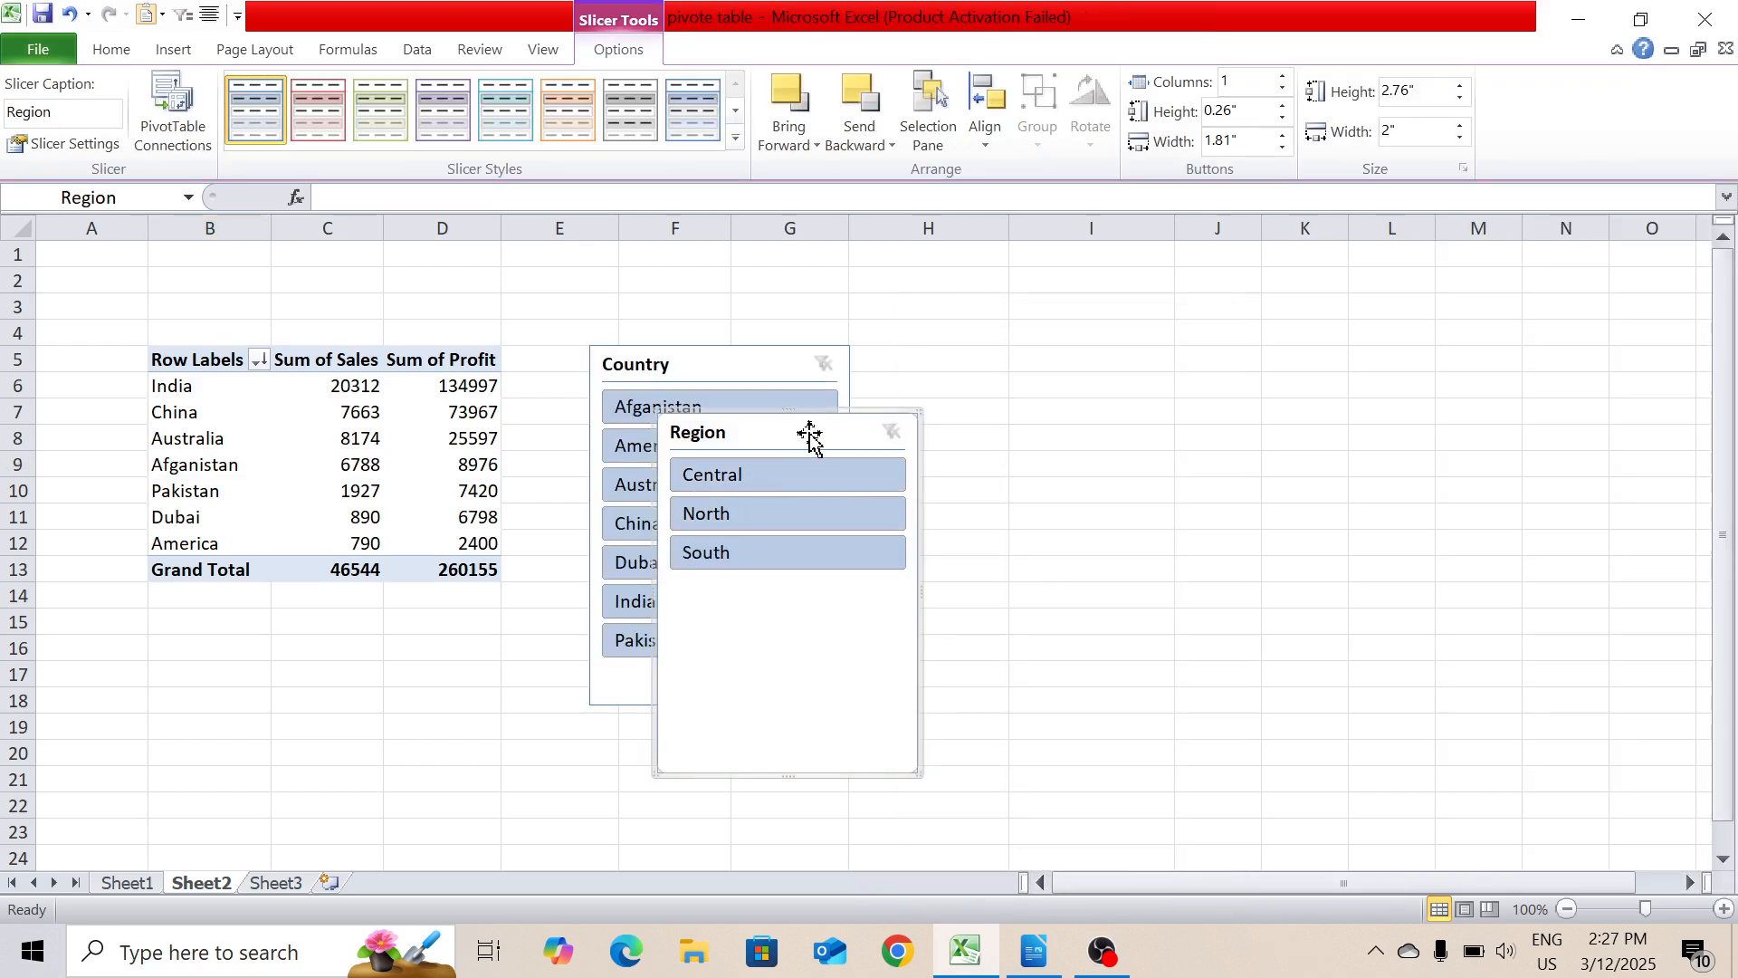
left_click_drag(807, 434, 1012, 370)
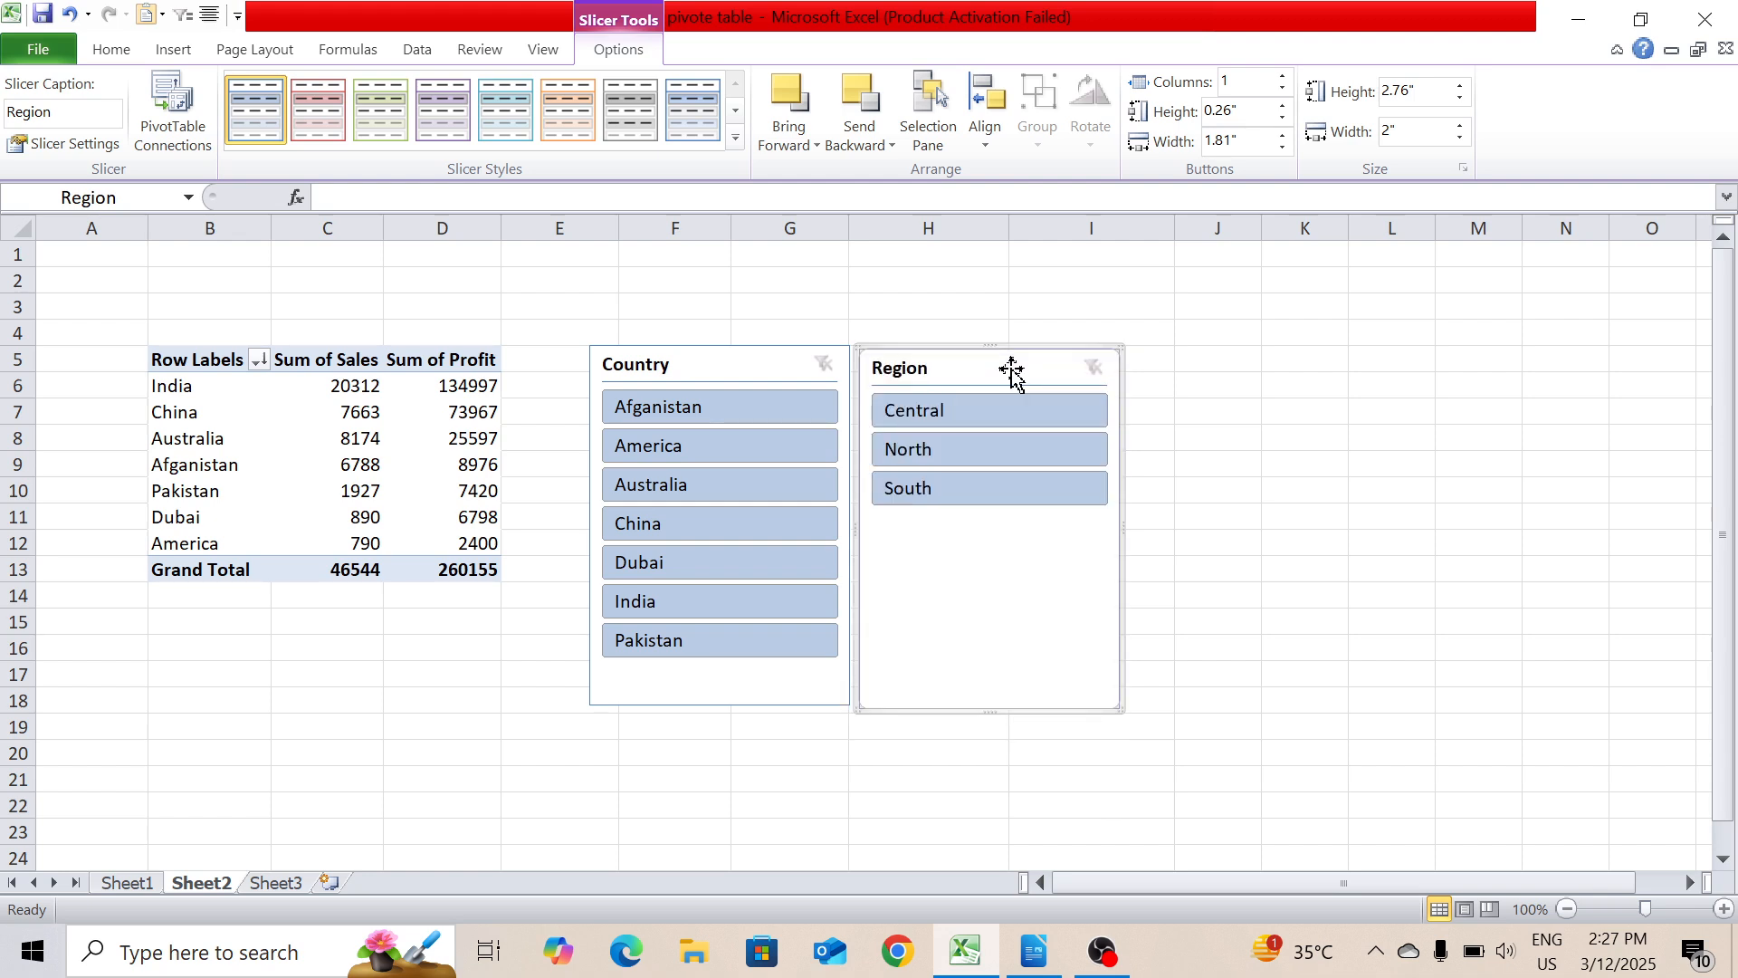
- Filter the PivotTable to Afganistan with the Country slicer, and add State and City below Country in the row labels
left_click(730, 414)
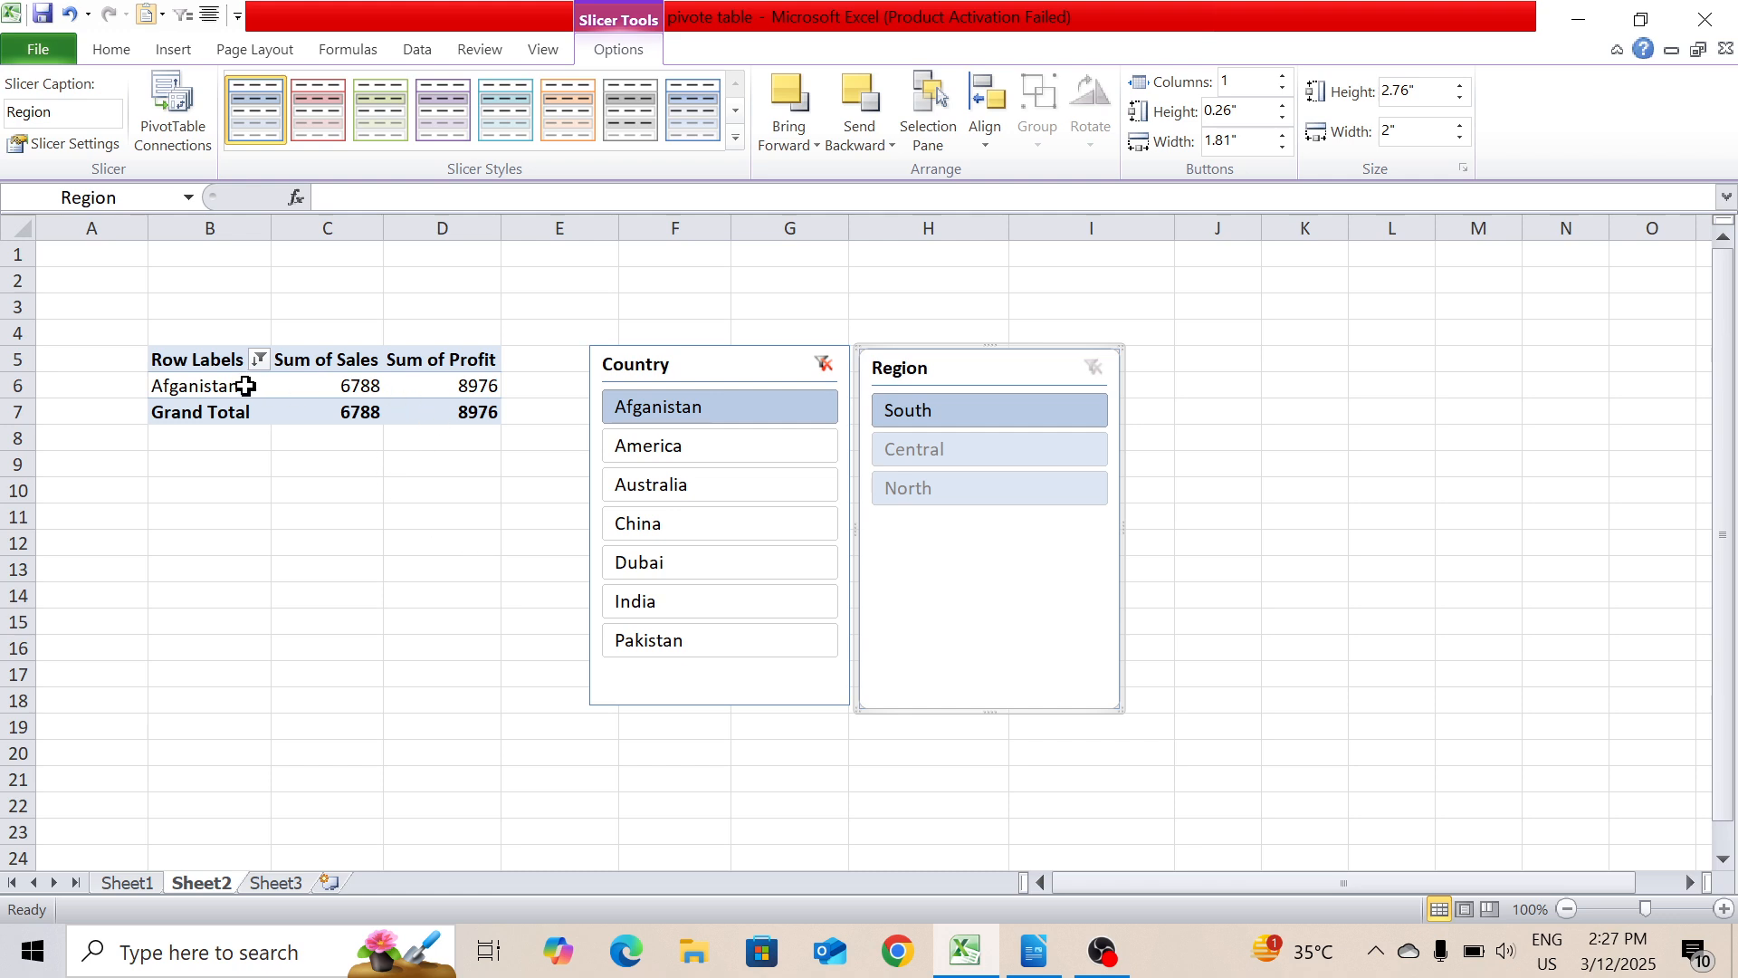
left_click(245, 385)
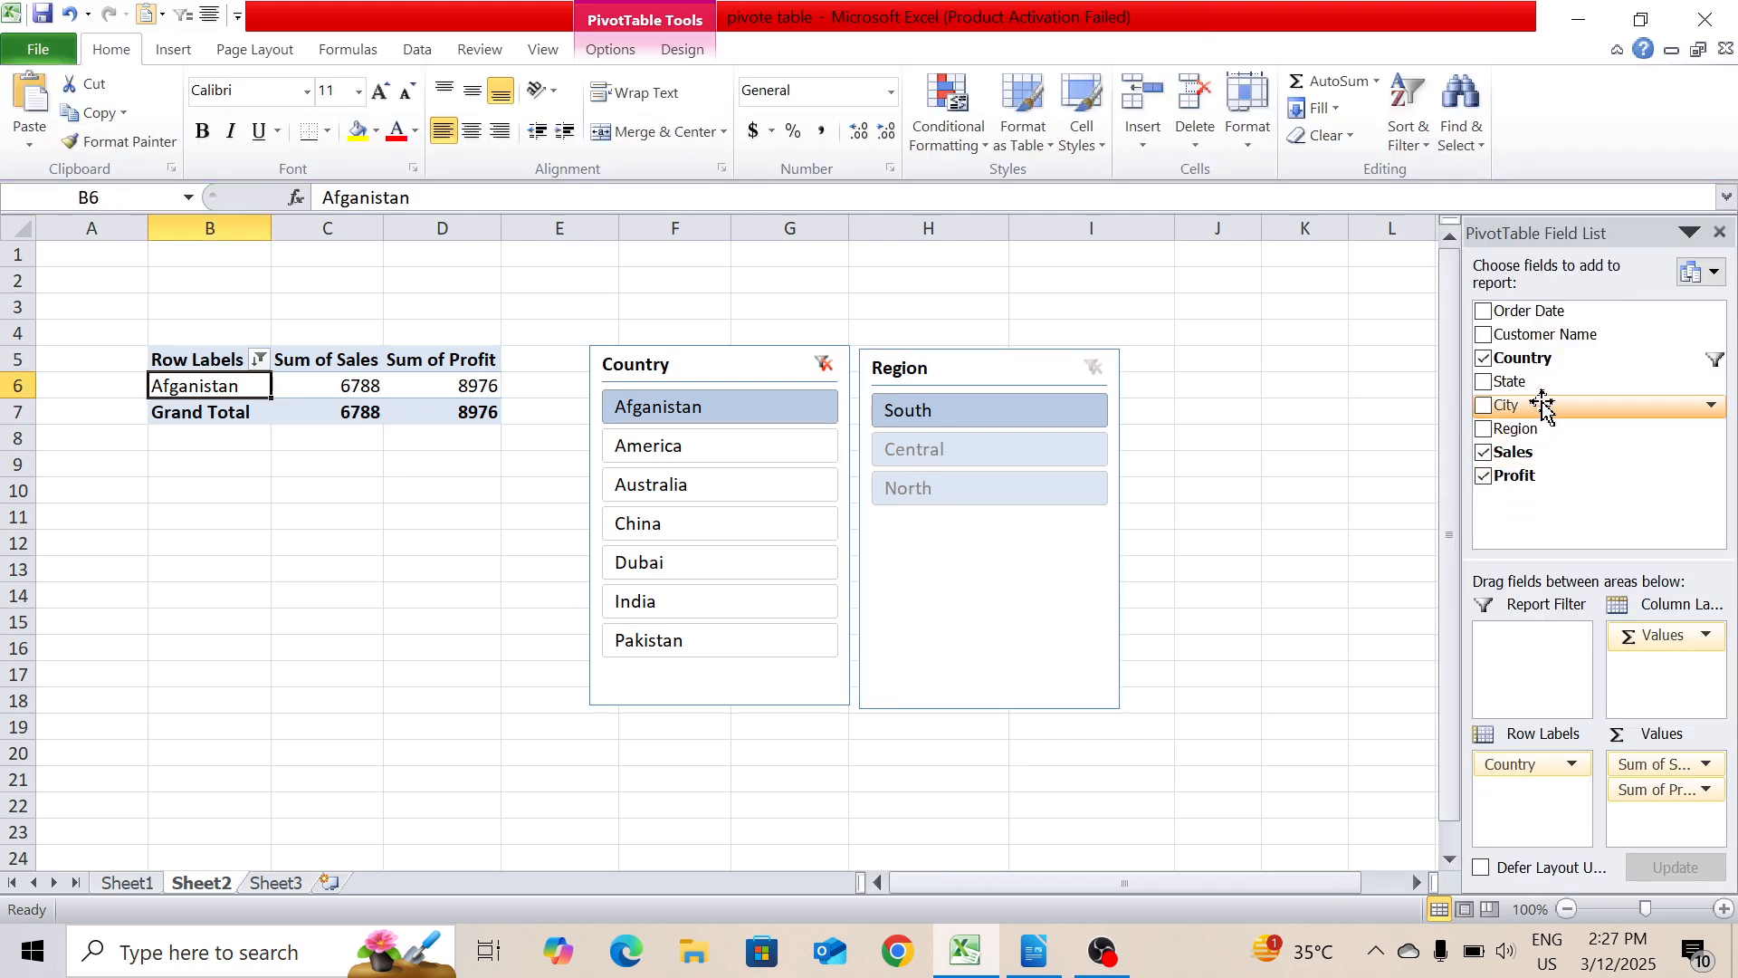
left_click_drag(1528, 381, 1509, 794)
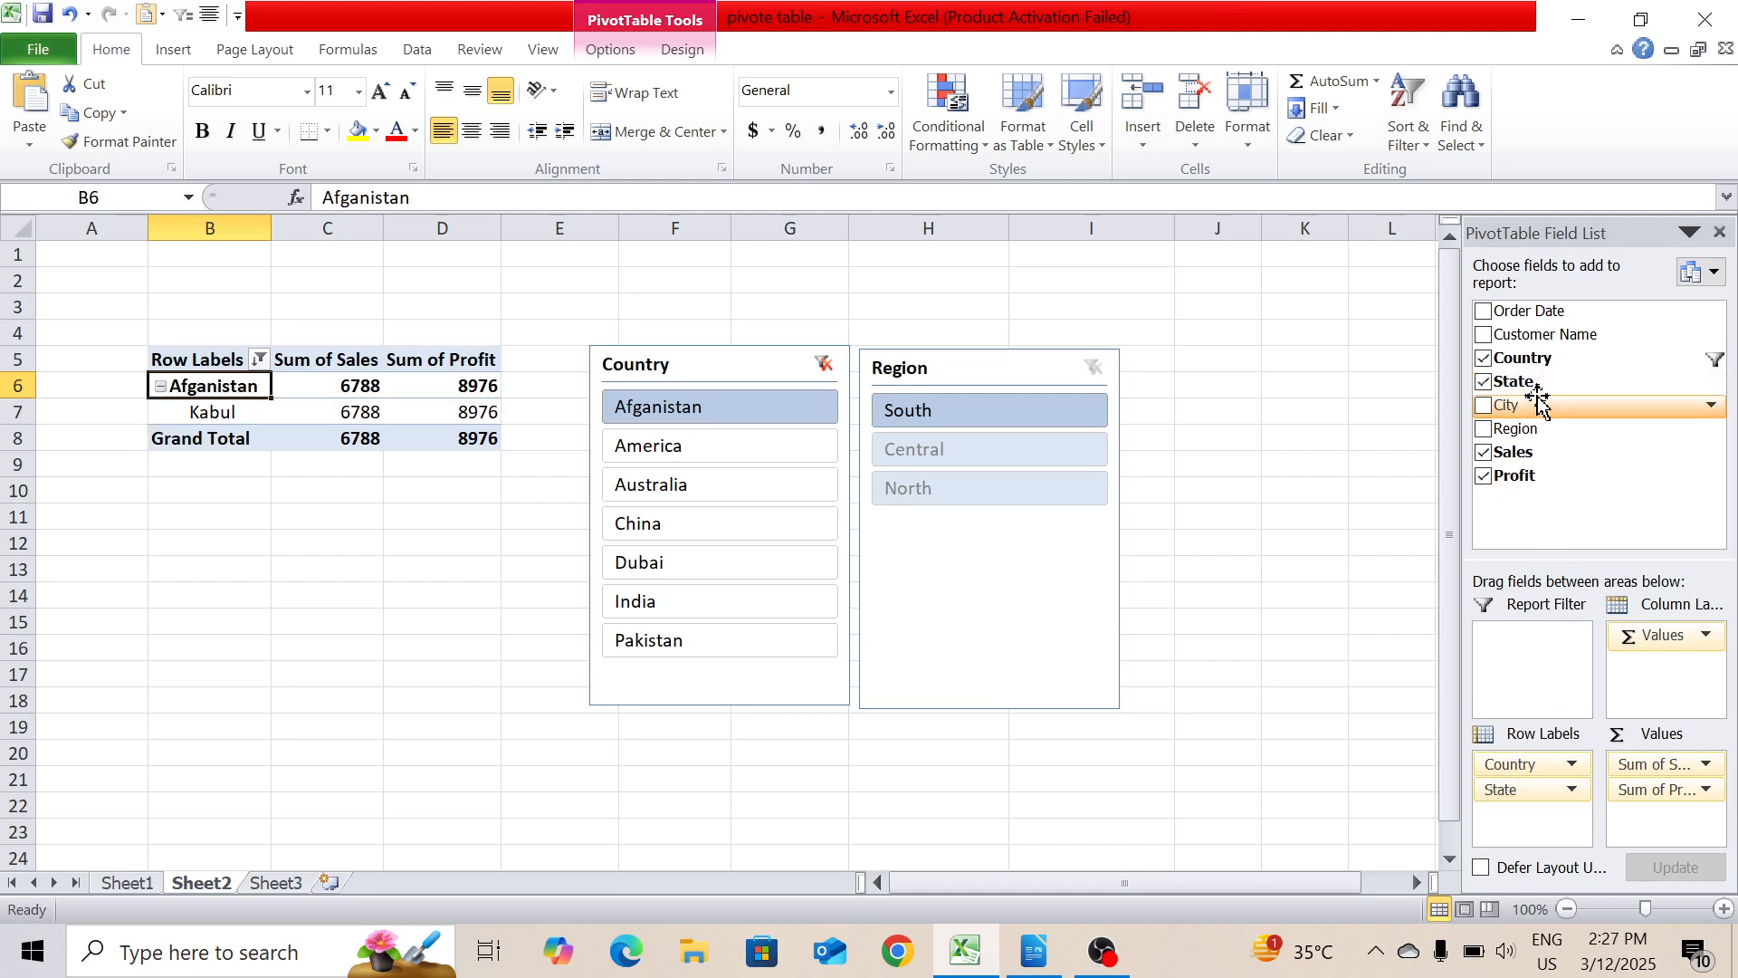
left_click_drag(1536, 405, 1550, 819)
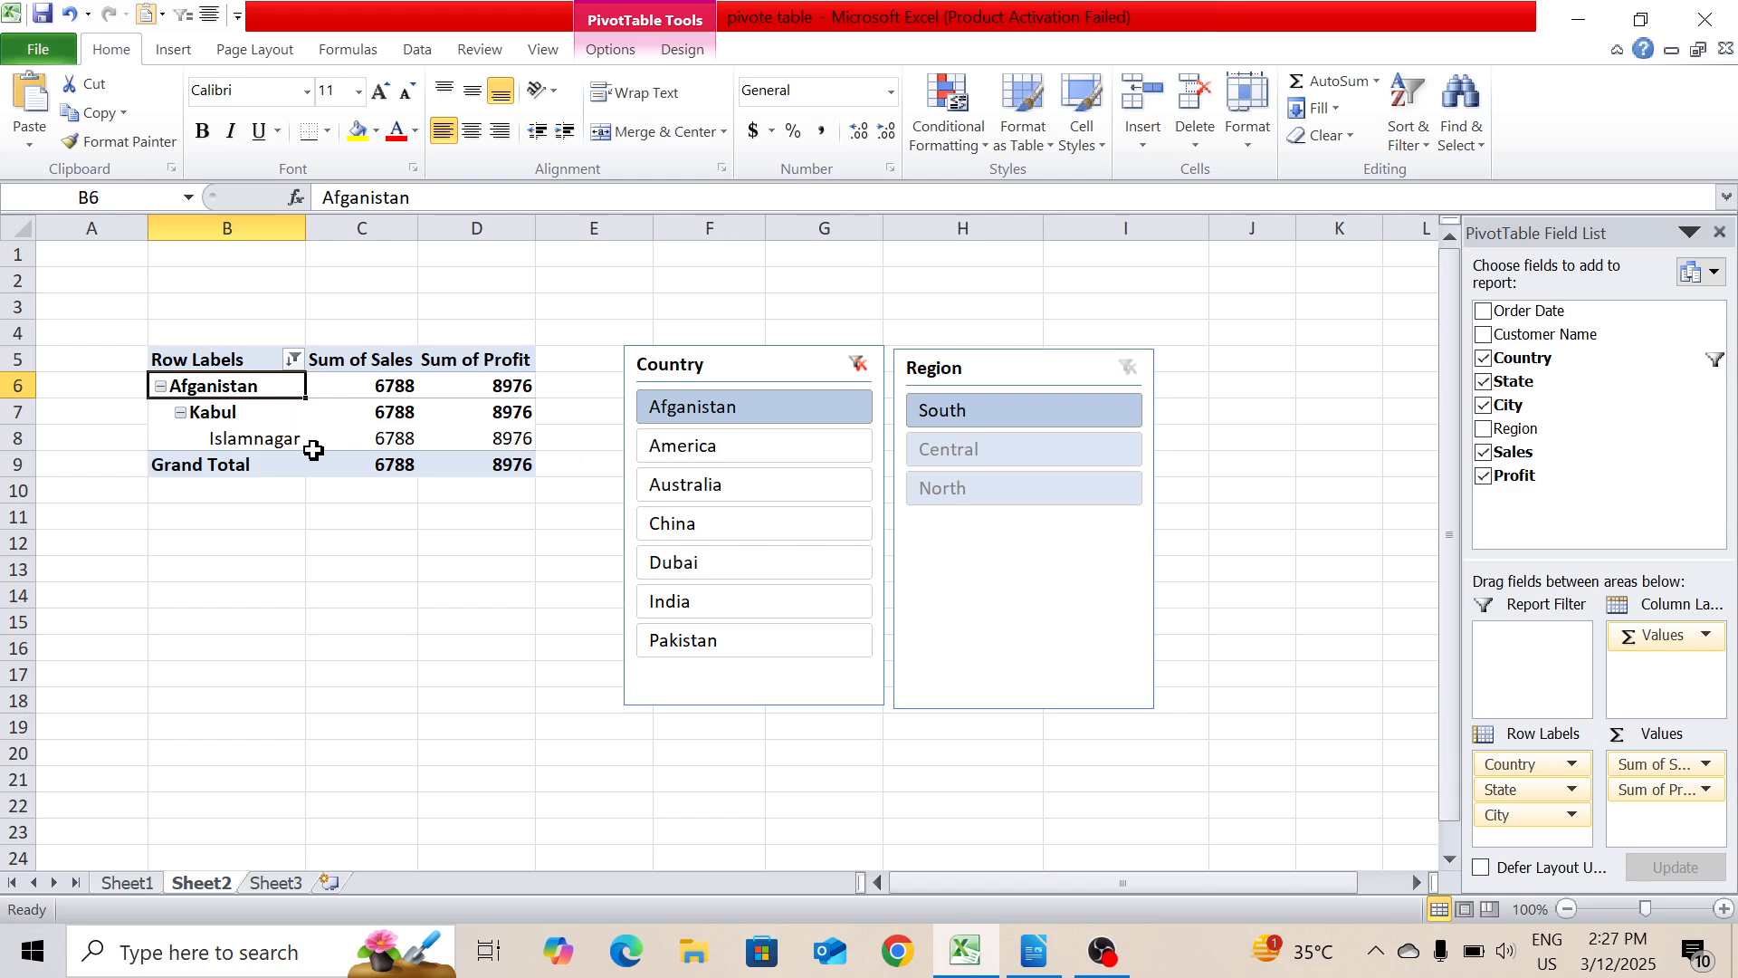
- Use the Country slicer to show China alone, followed by India alone
mouse_move(313, 450)
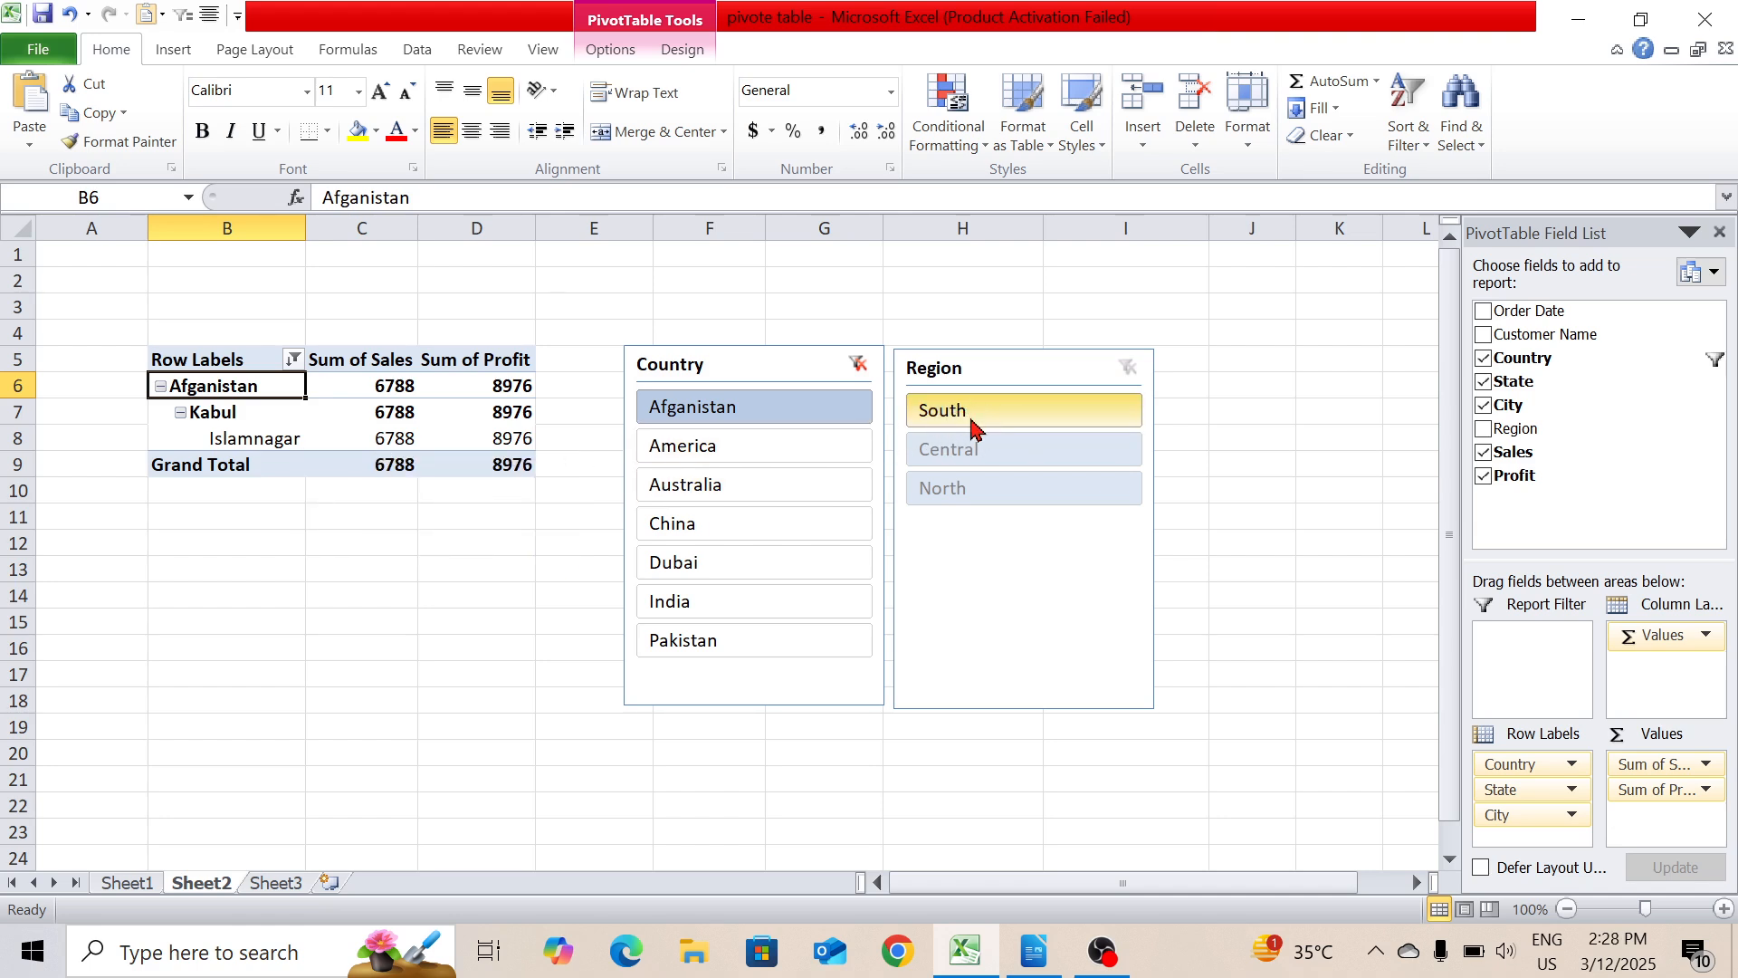
left_click(754, 525)
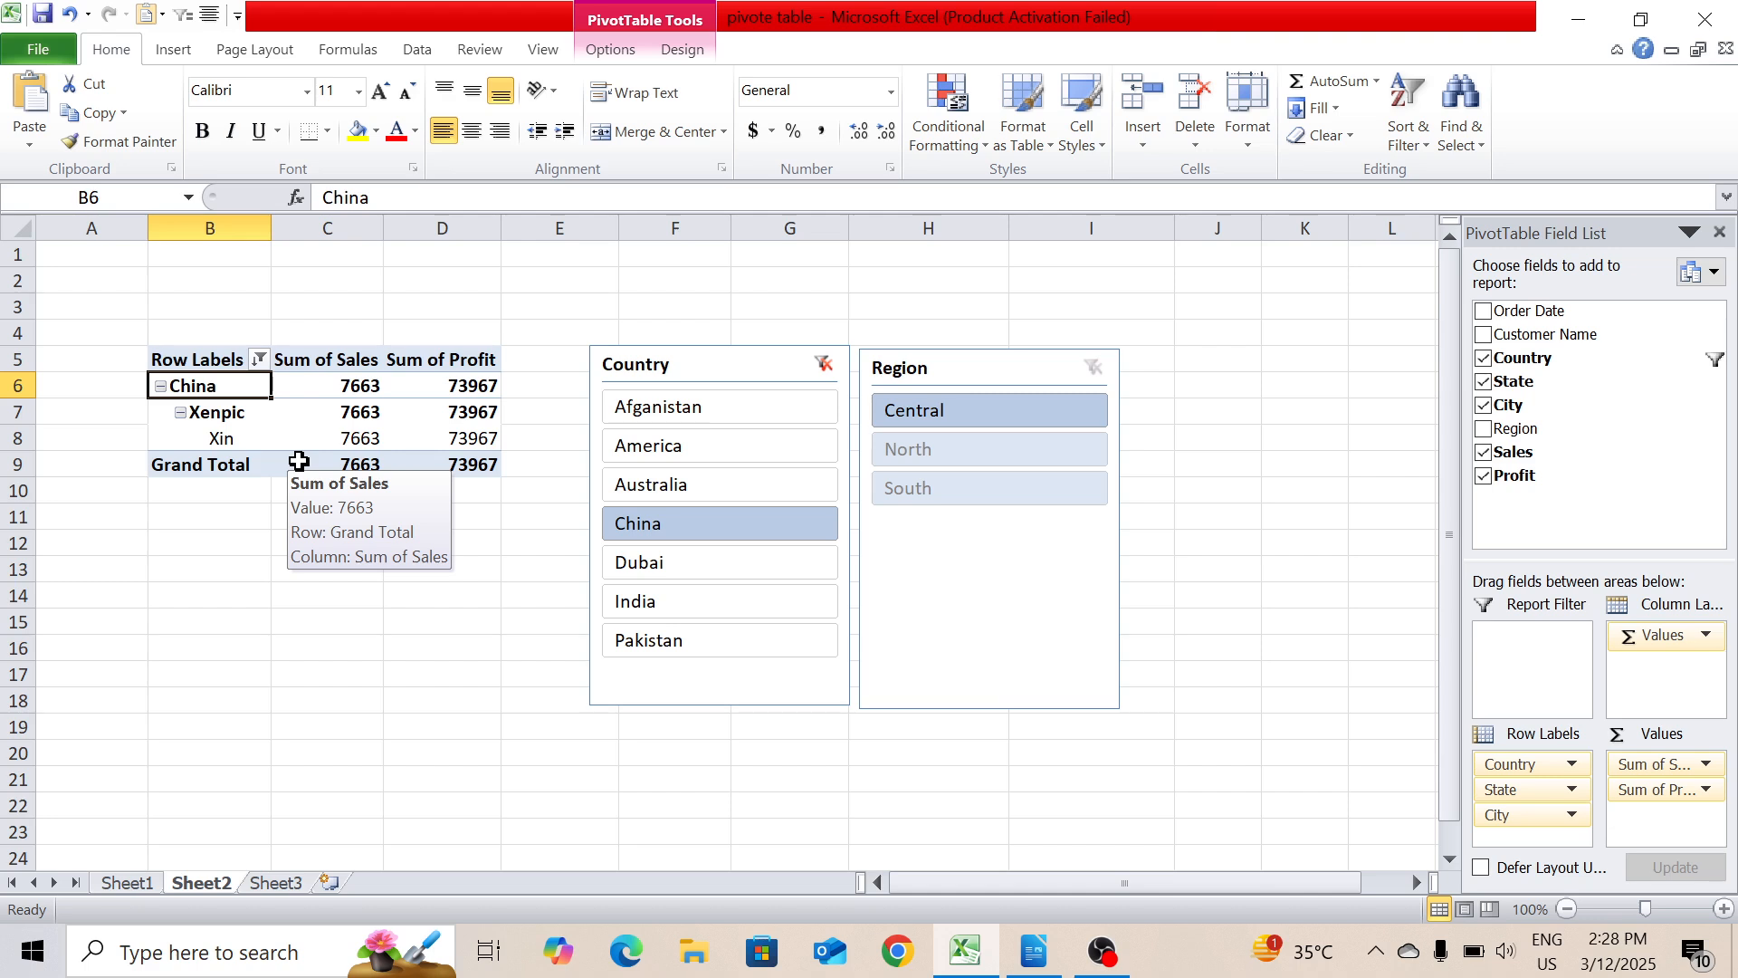
left_click(659, 602)
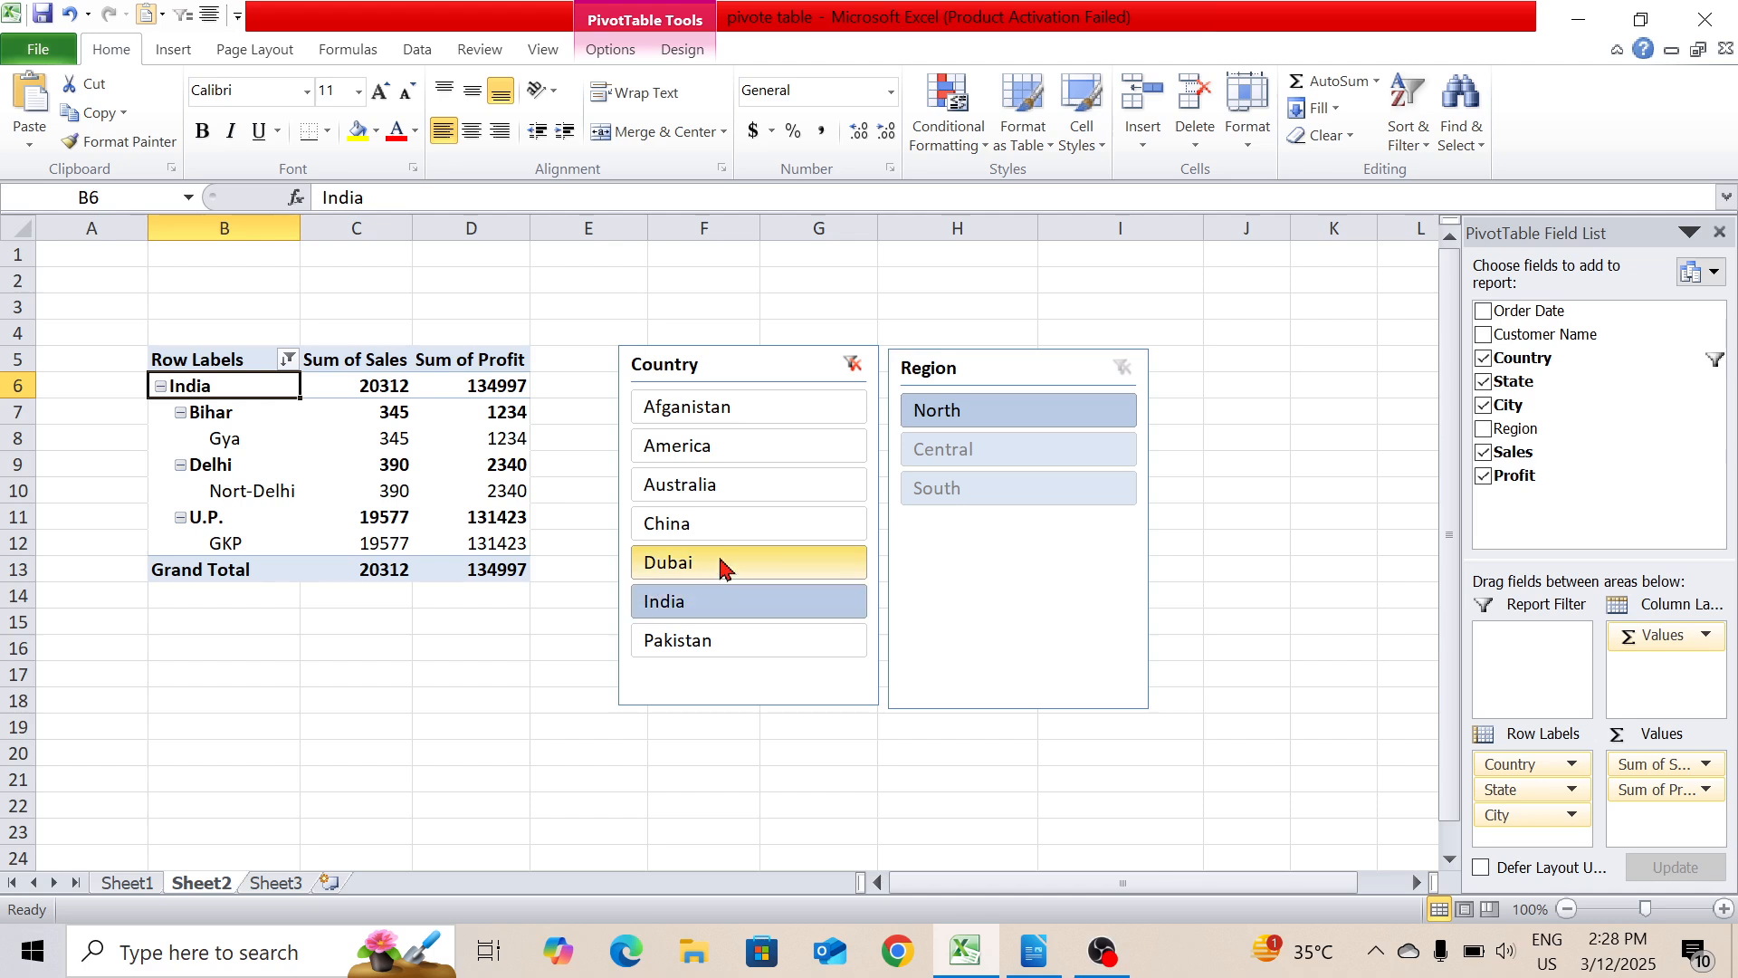
- Use both slicers to show Australia in the Central region, followed by Pakistan in the North region
left_click(998, 450)
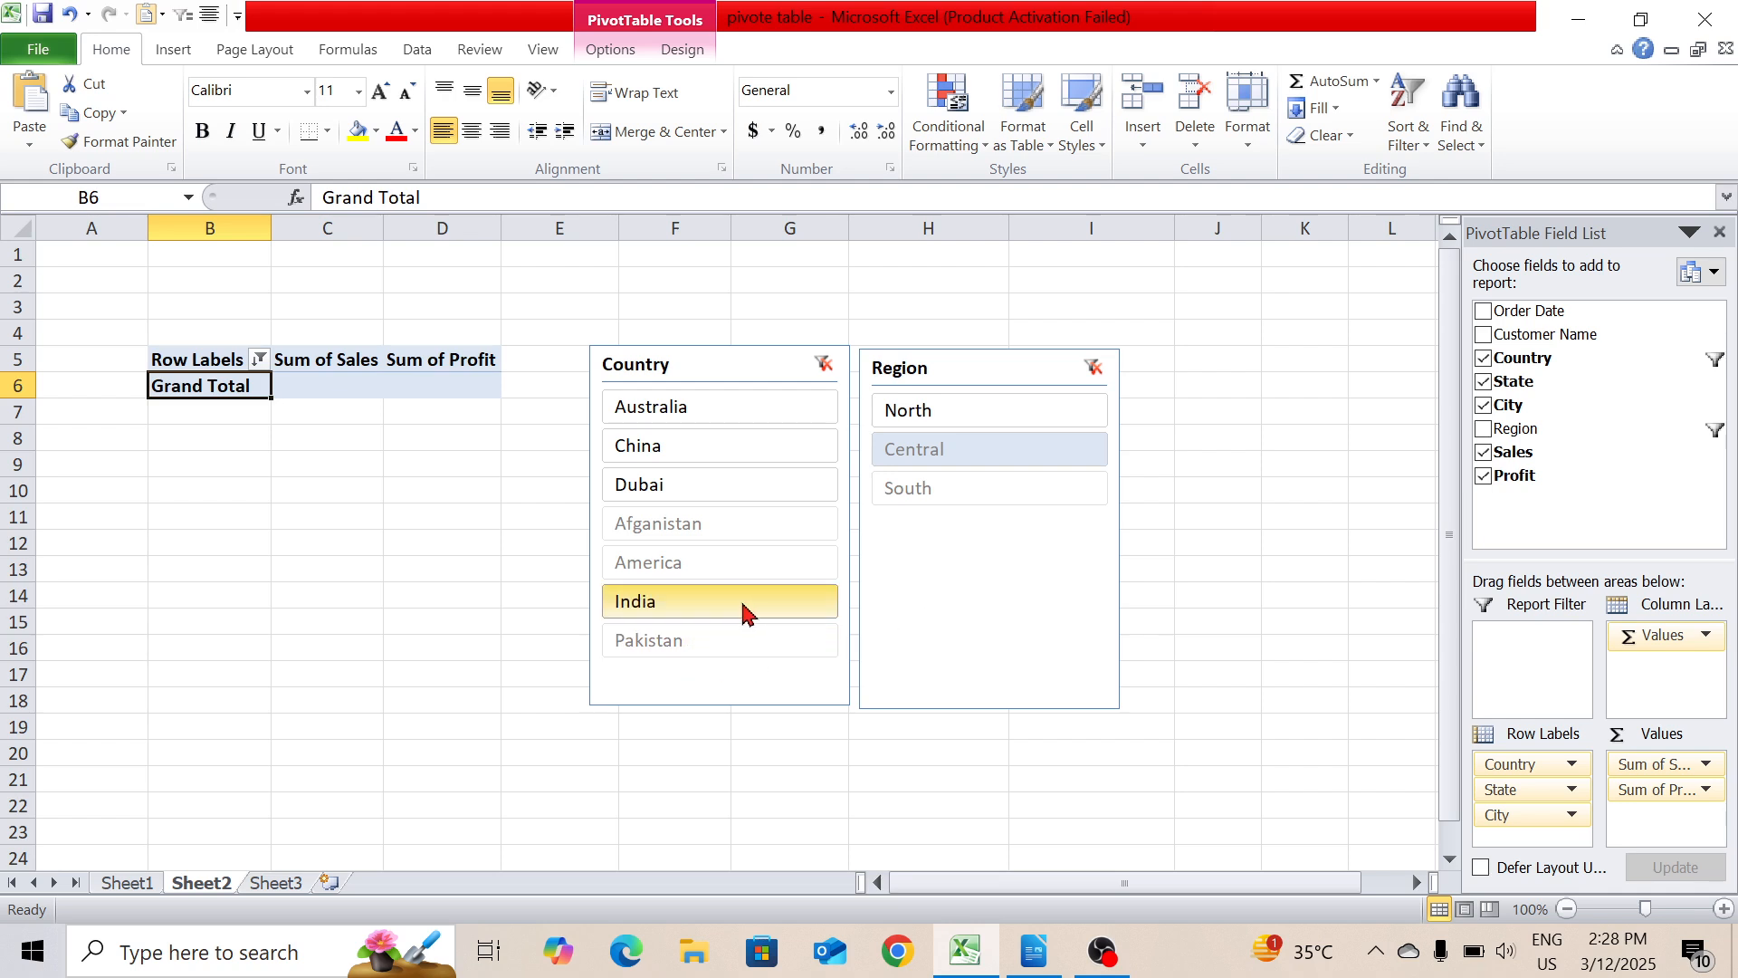
left_click(753, 420)
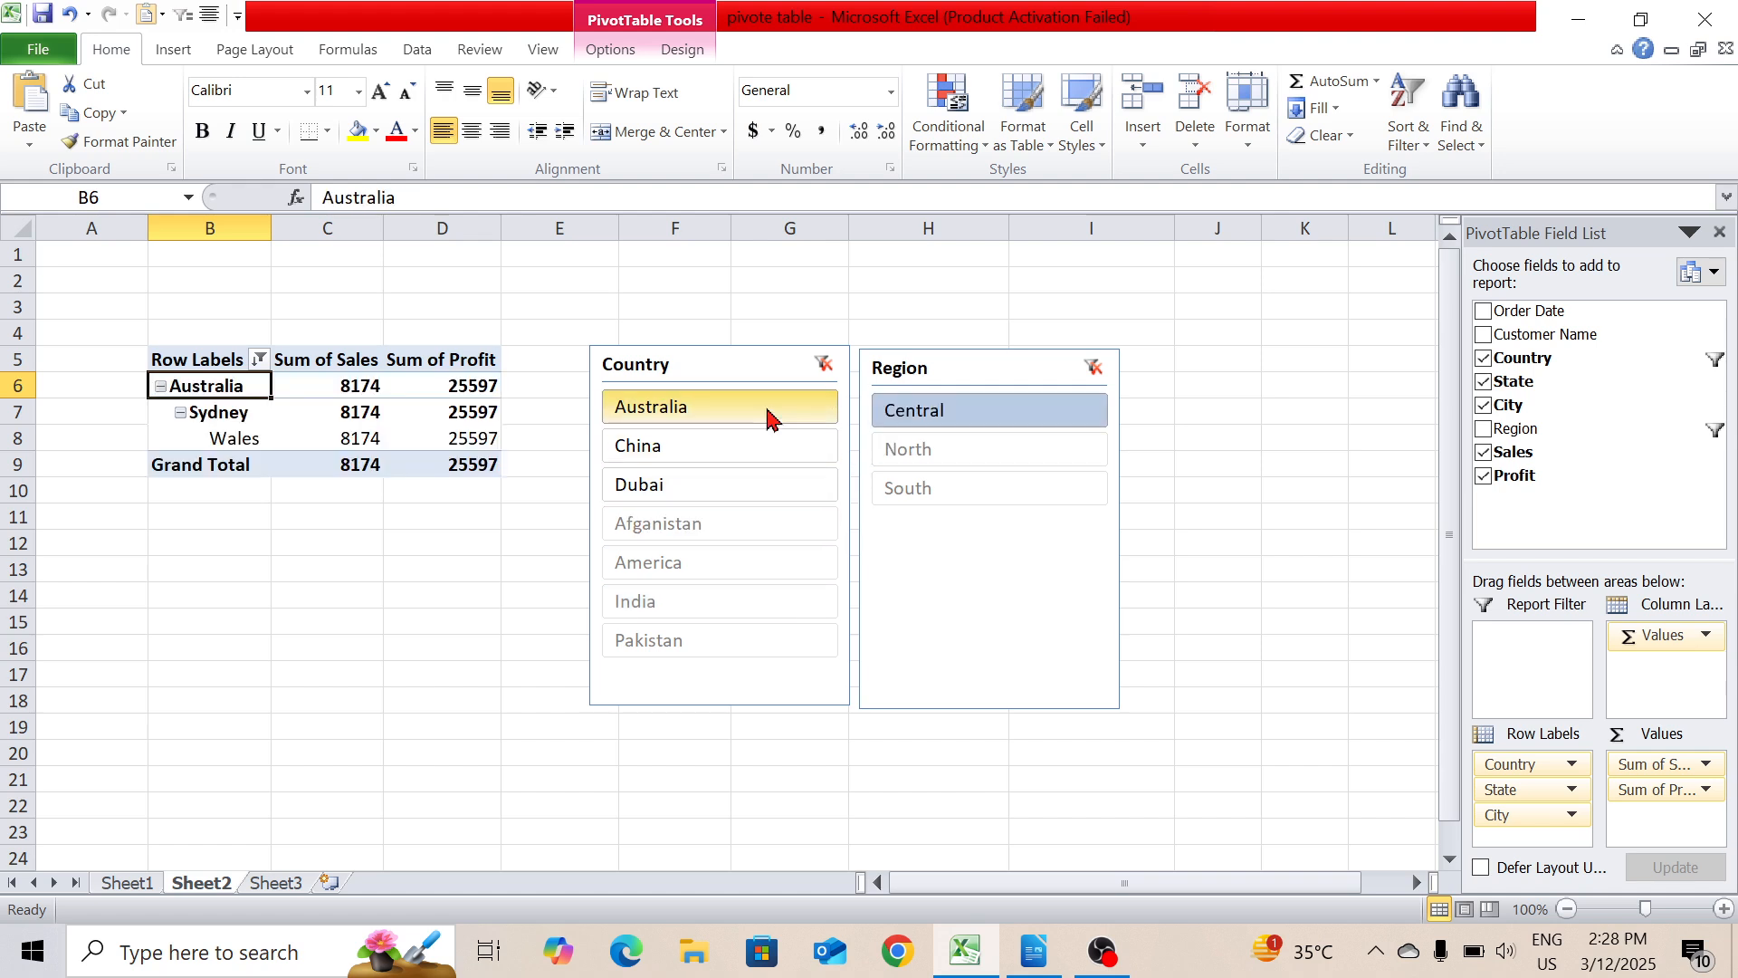
left_click(887, 460)
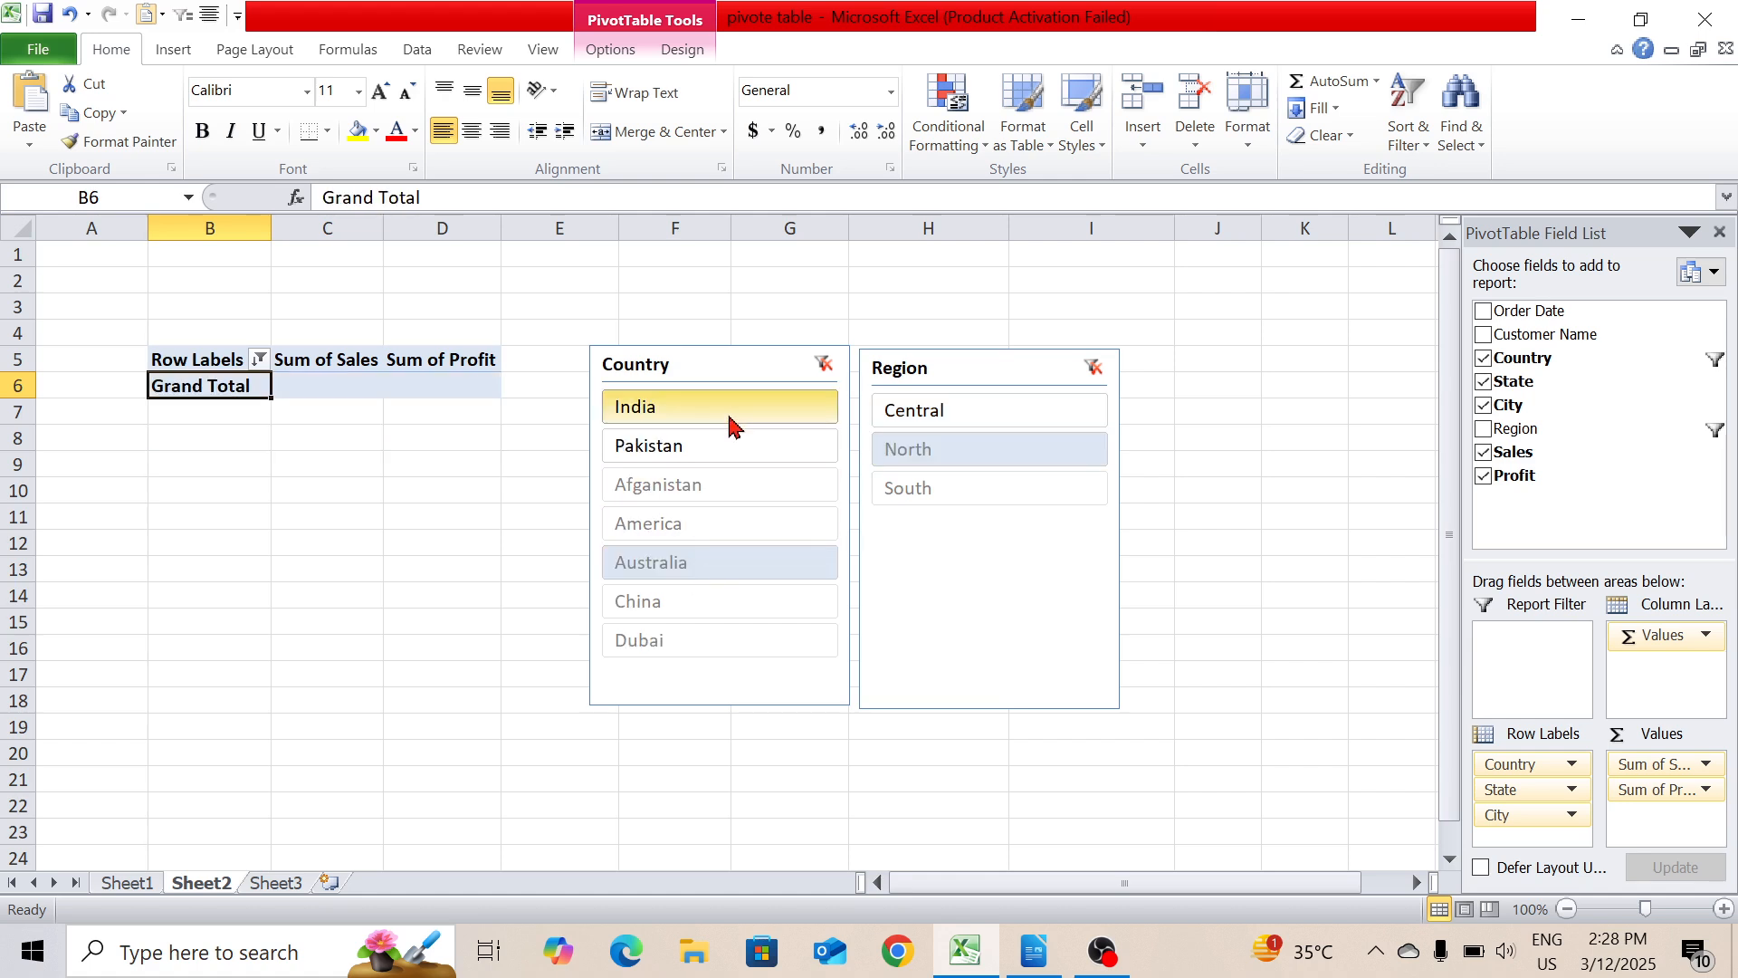
left_click(729, 449)
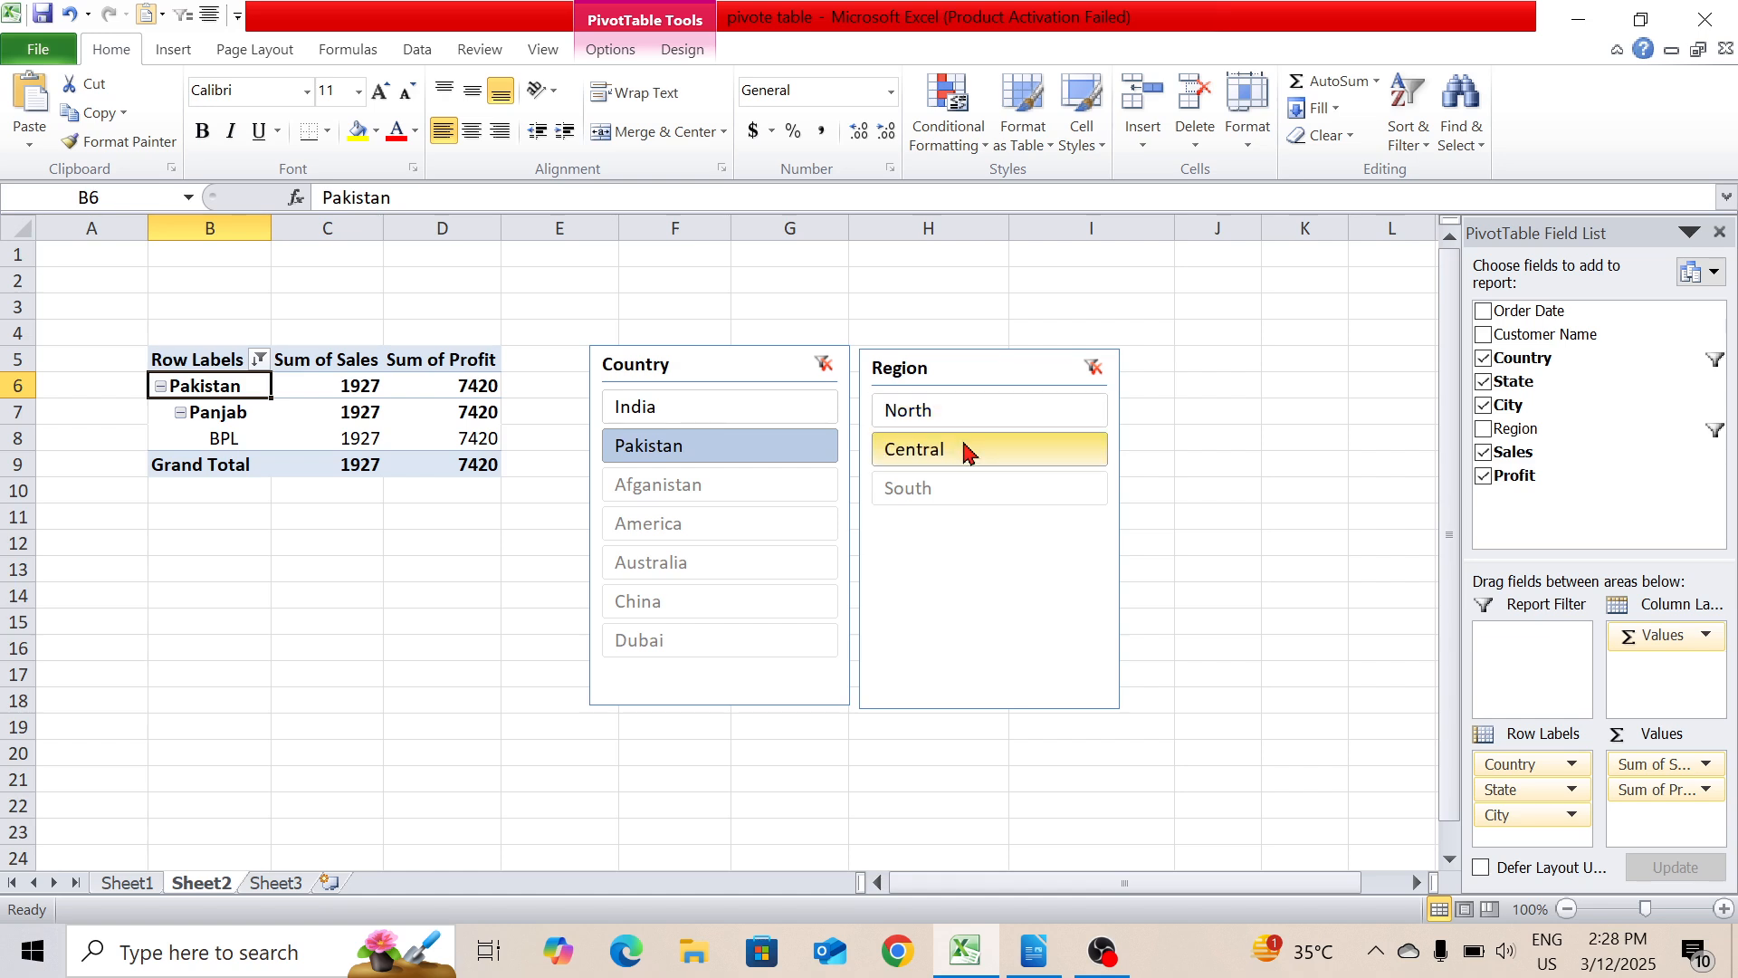
- Select both North and Central in the Region slicer, and show China followed by Australia with the Country slicer
left_click(917, 414)
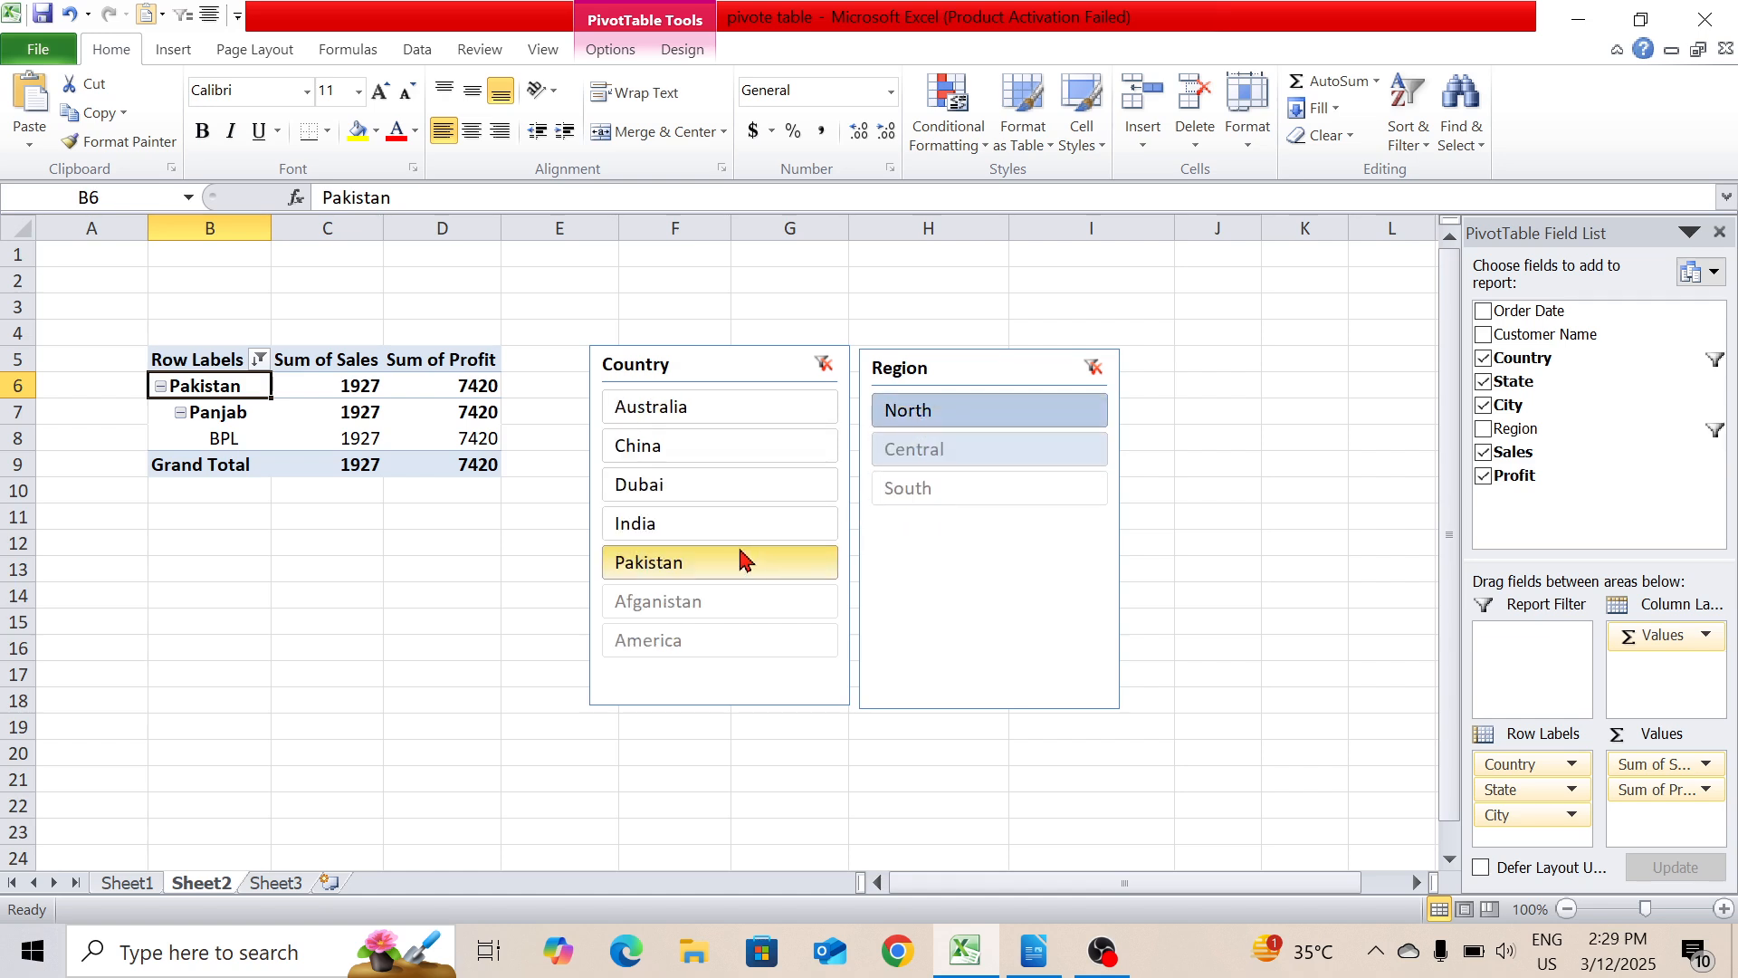
left_click(738, 444)
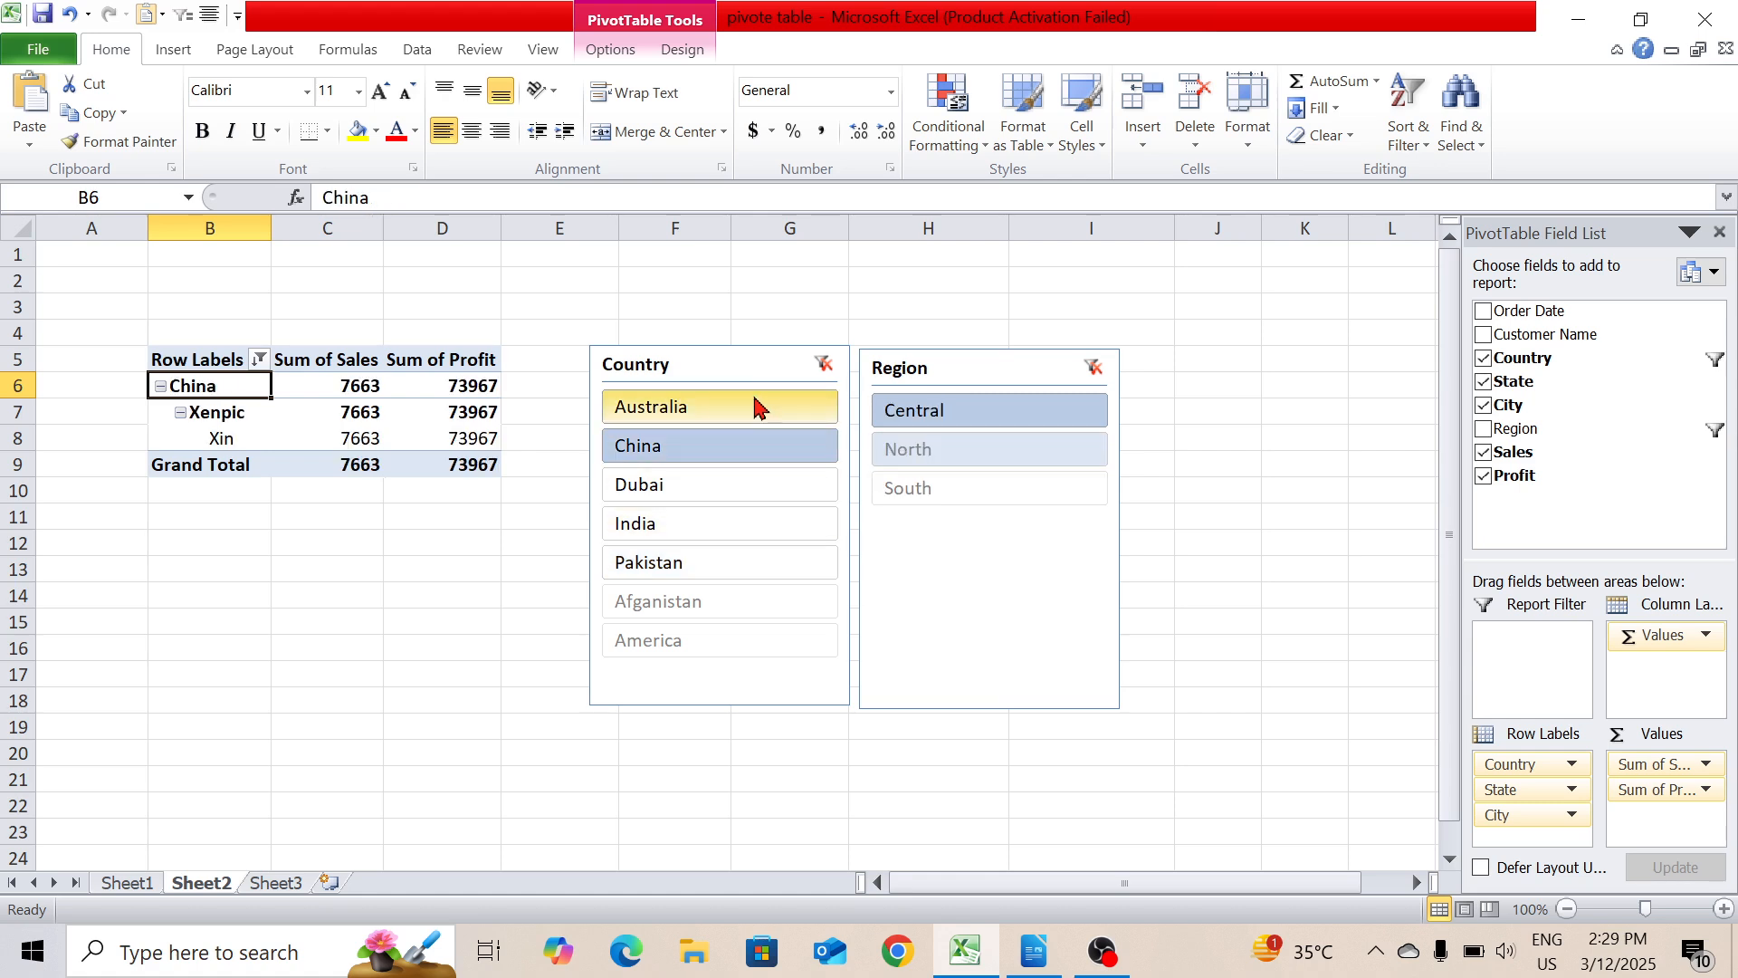
left_click(757, 408)
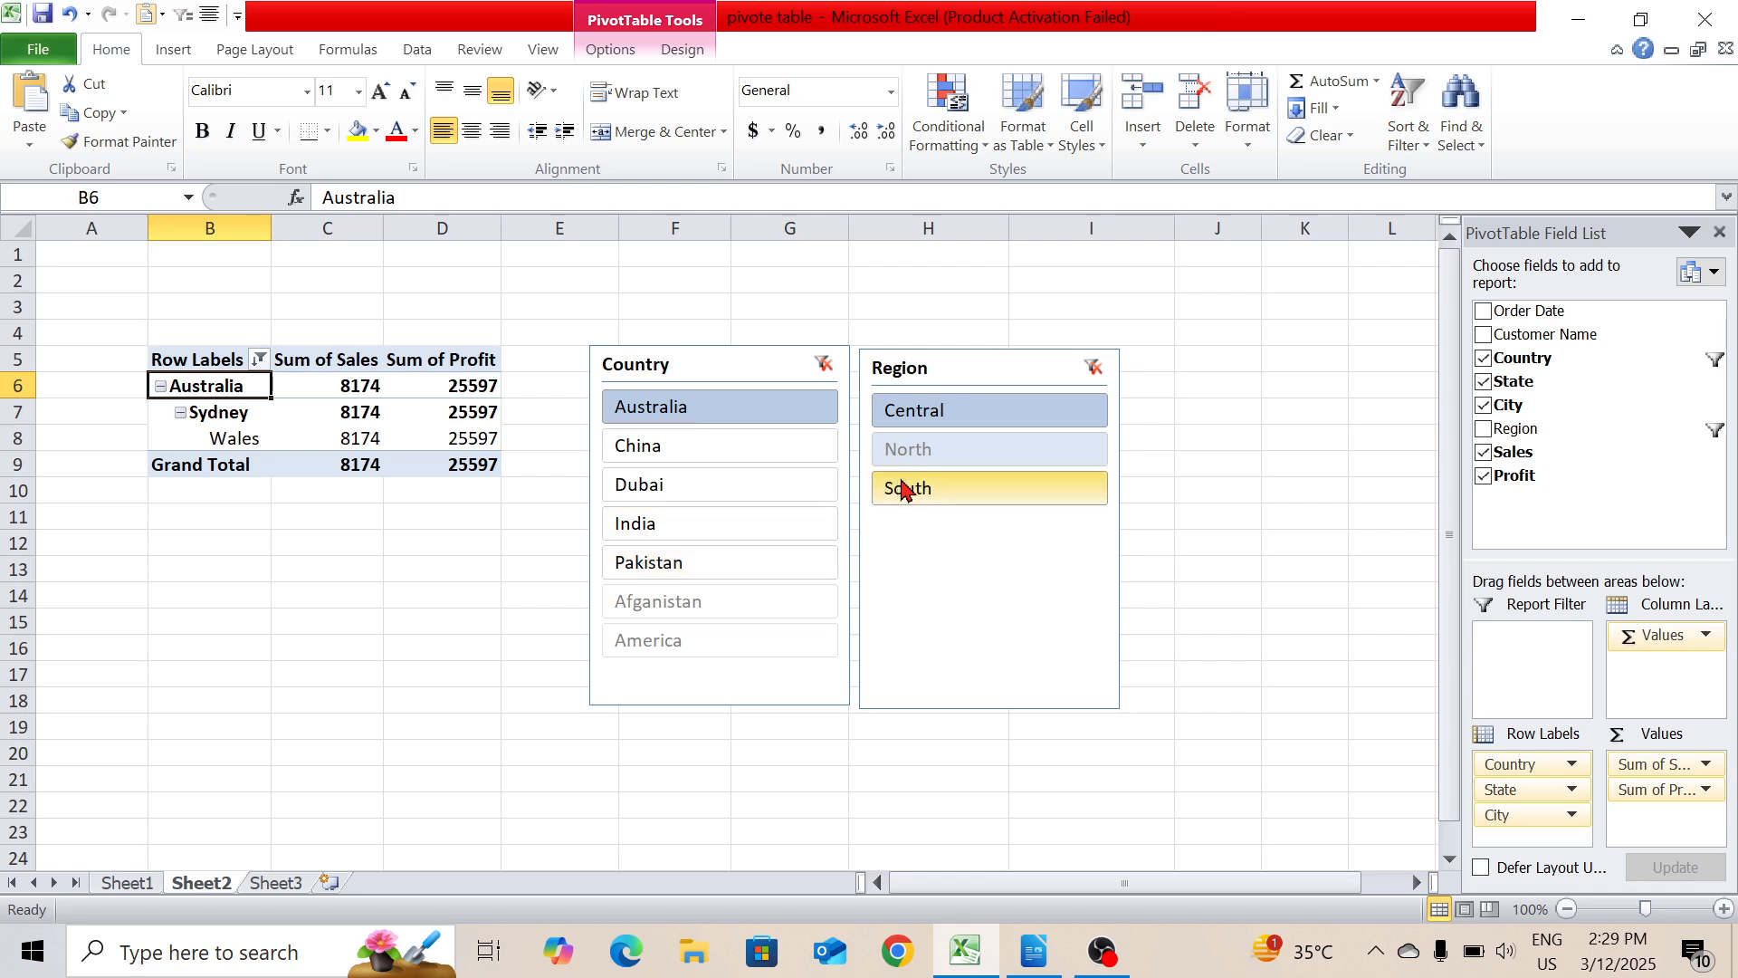
- Add China, Dubai, India and Pakistan to the Country slicer selection, and finish by selecting only America
left_click(751, 466, "ctrl")
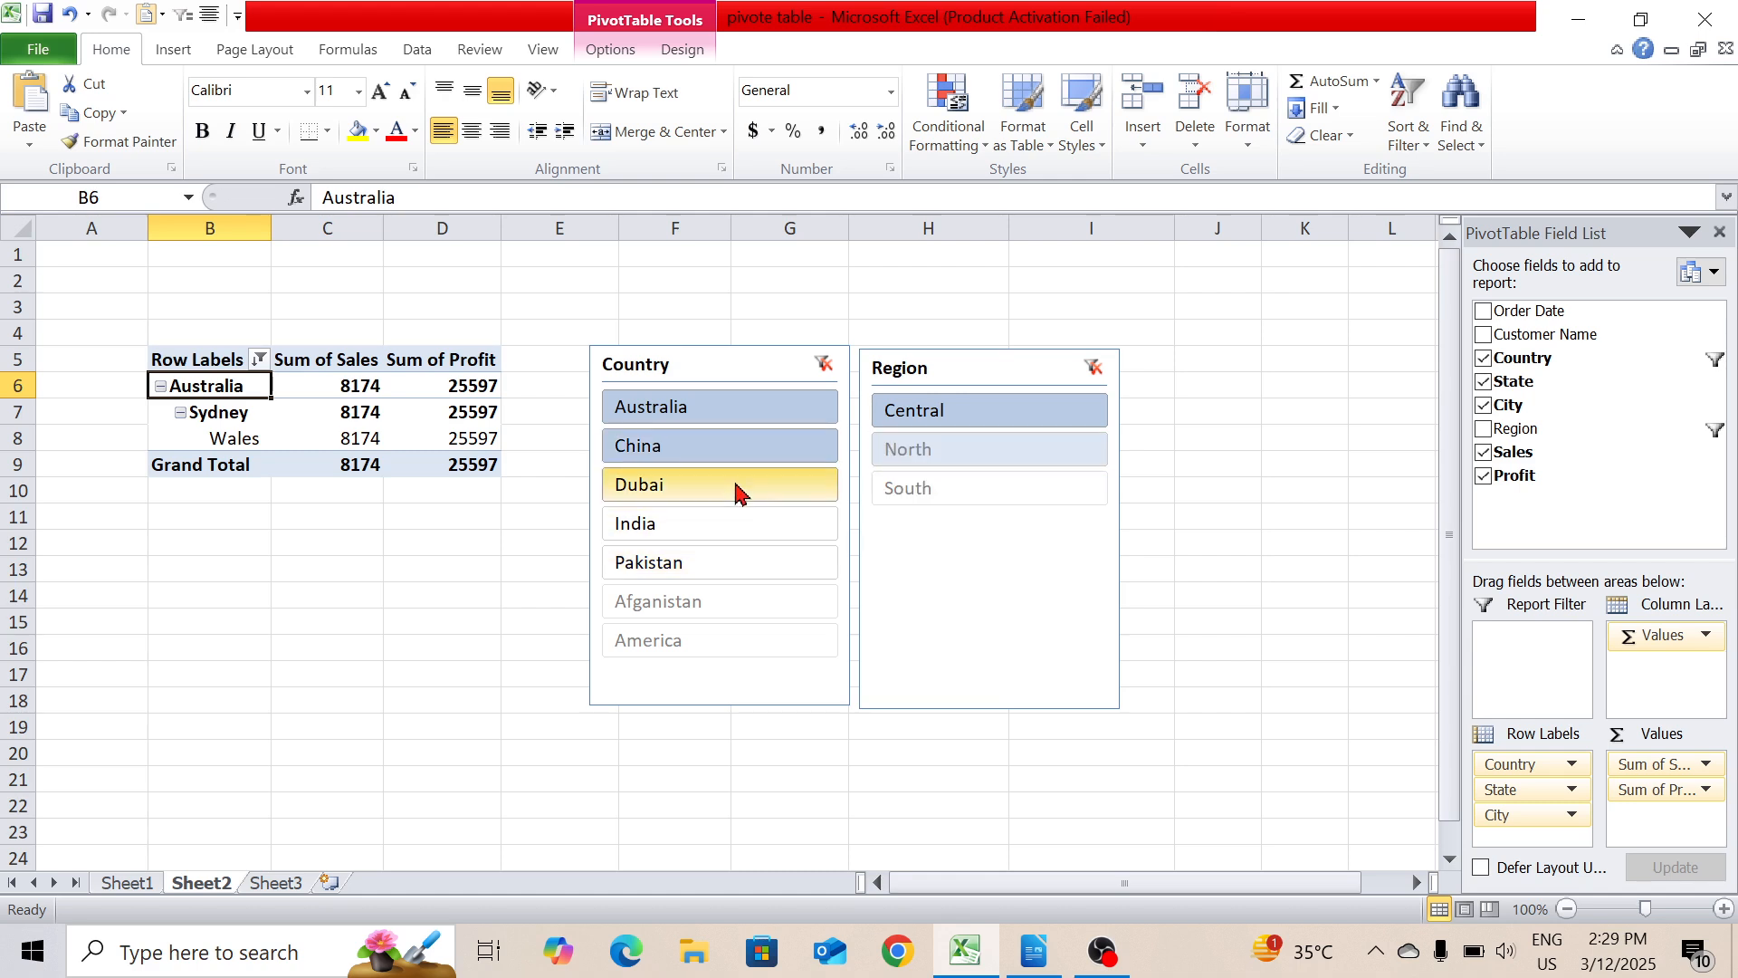
left_click(735, 488, "ctrl")
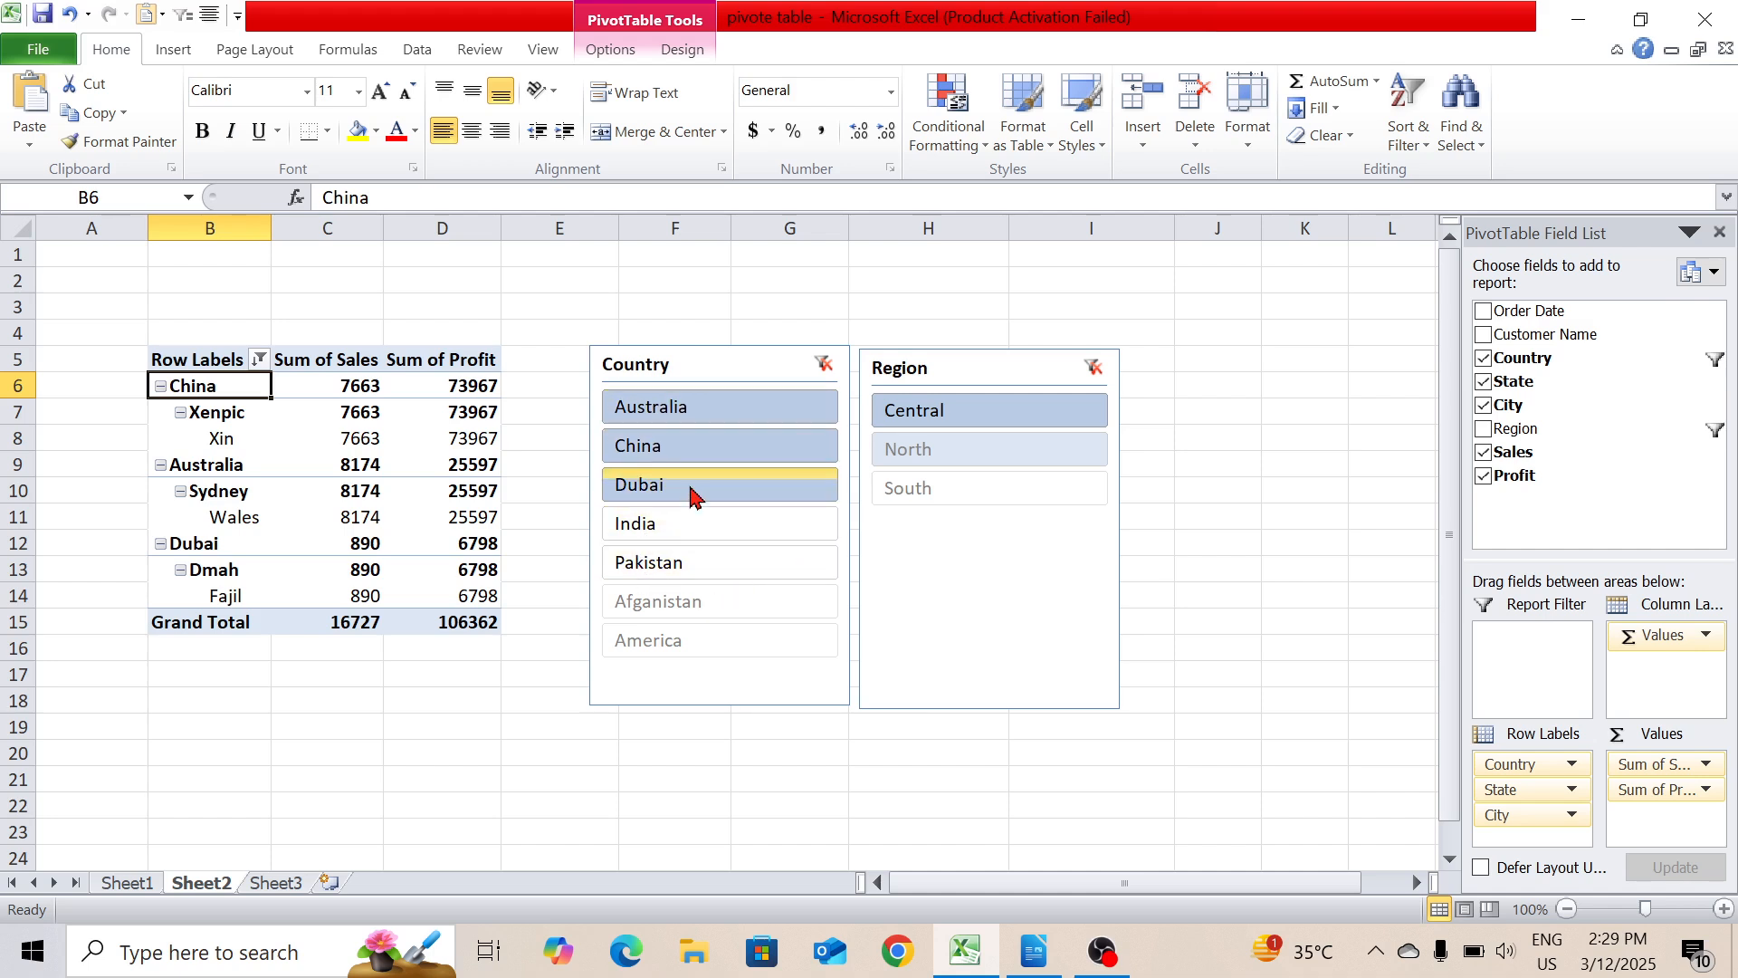
left_click(763, 532, "ctrl")
left_click(750, 563, "ctrl")
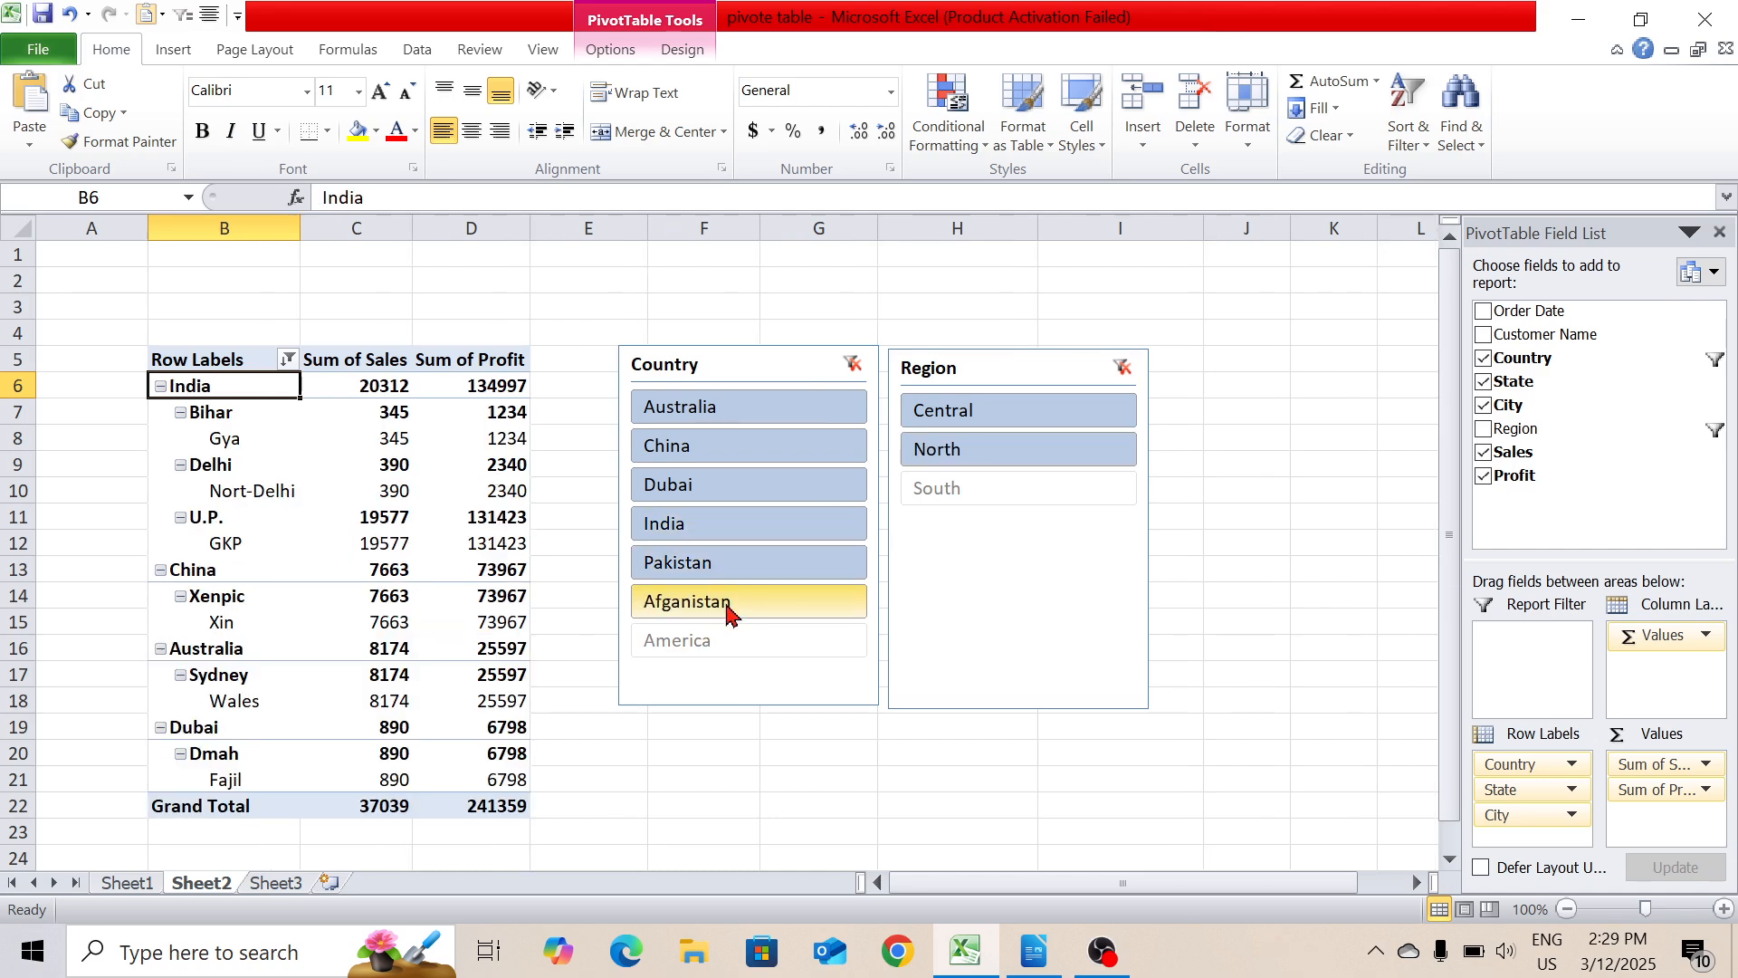
left_click(716, 641)
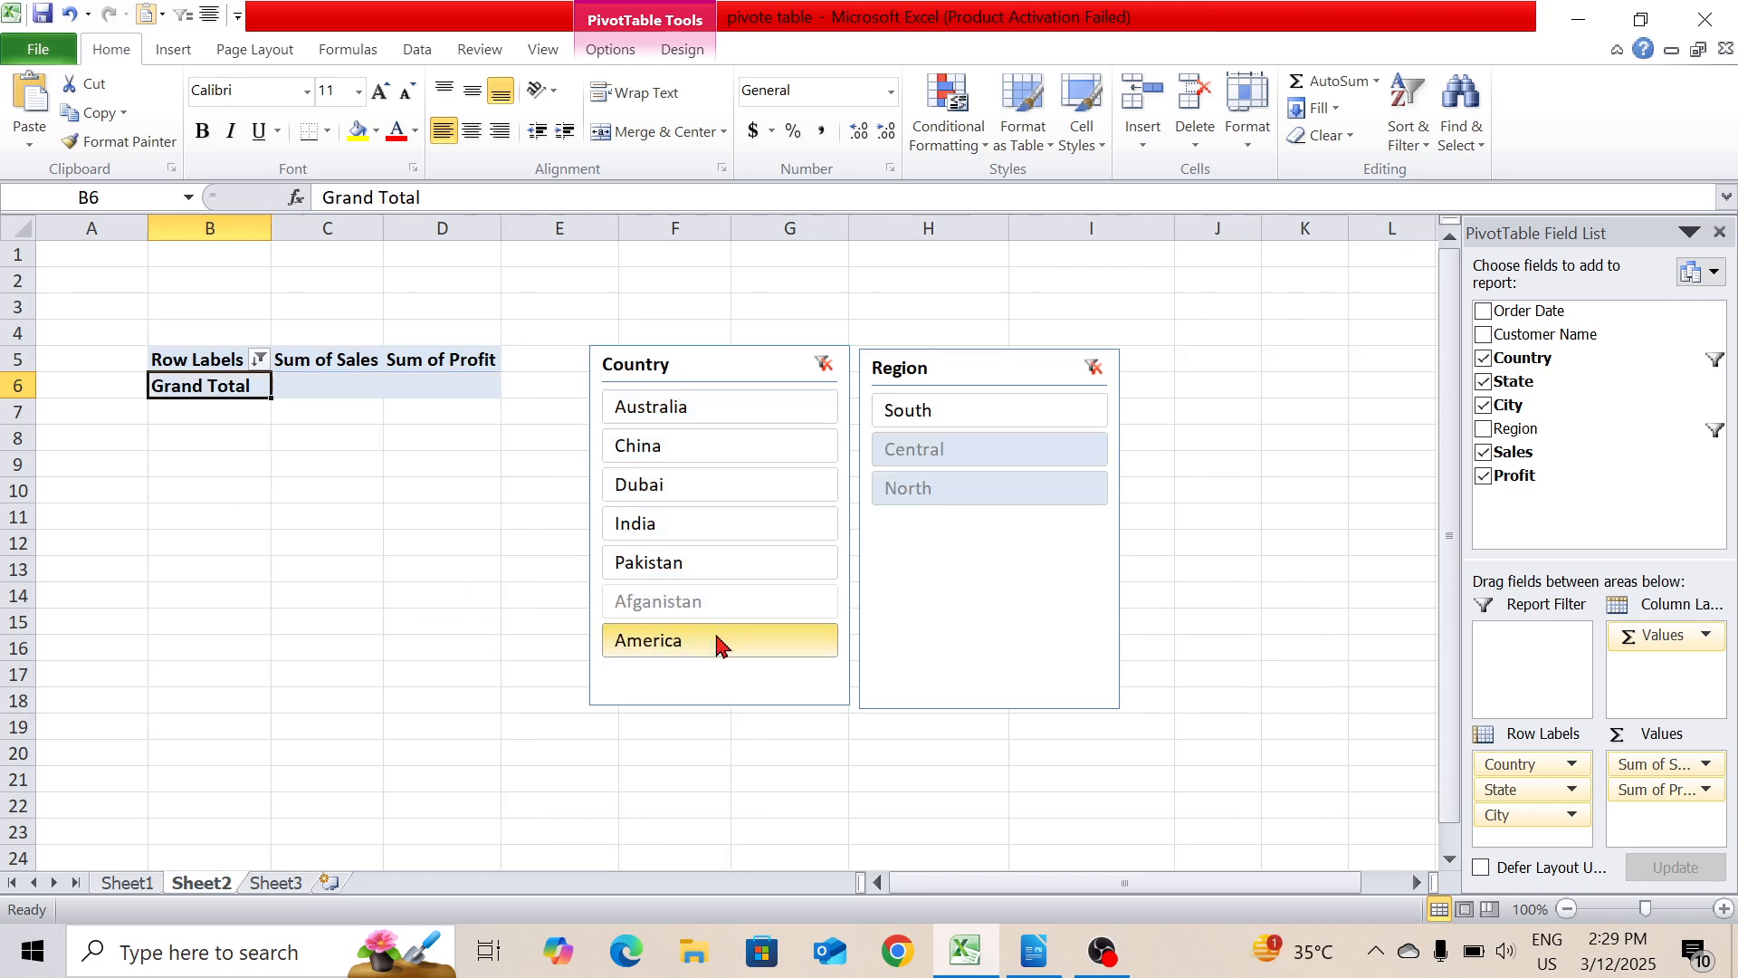
- Clear the Region slicer filter and extend the Country slicer selection with Australia, Afganistan, China and Dubai
left_click(711, 423)
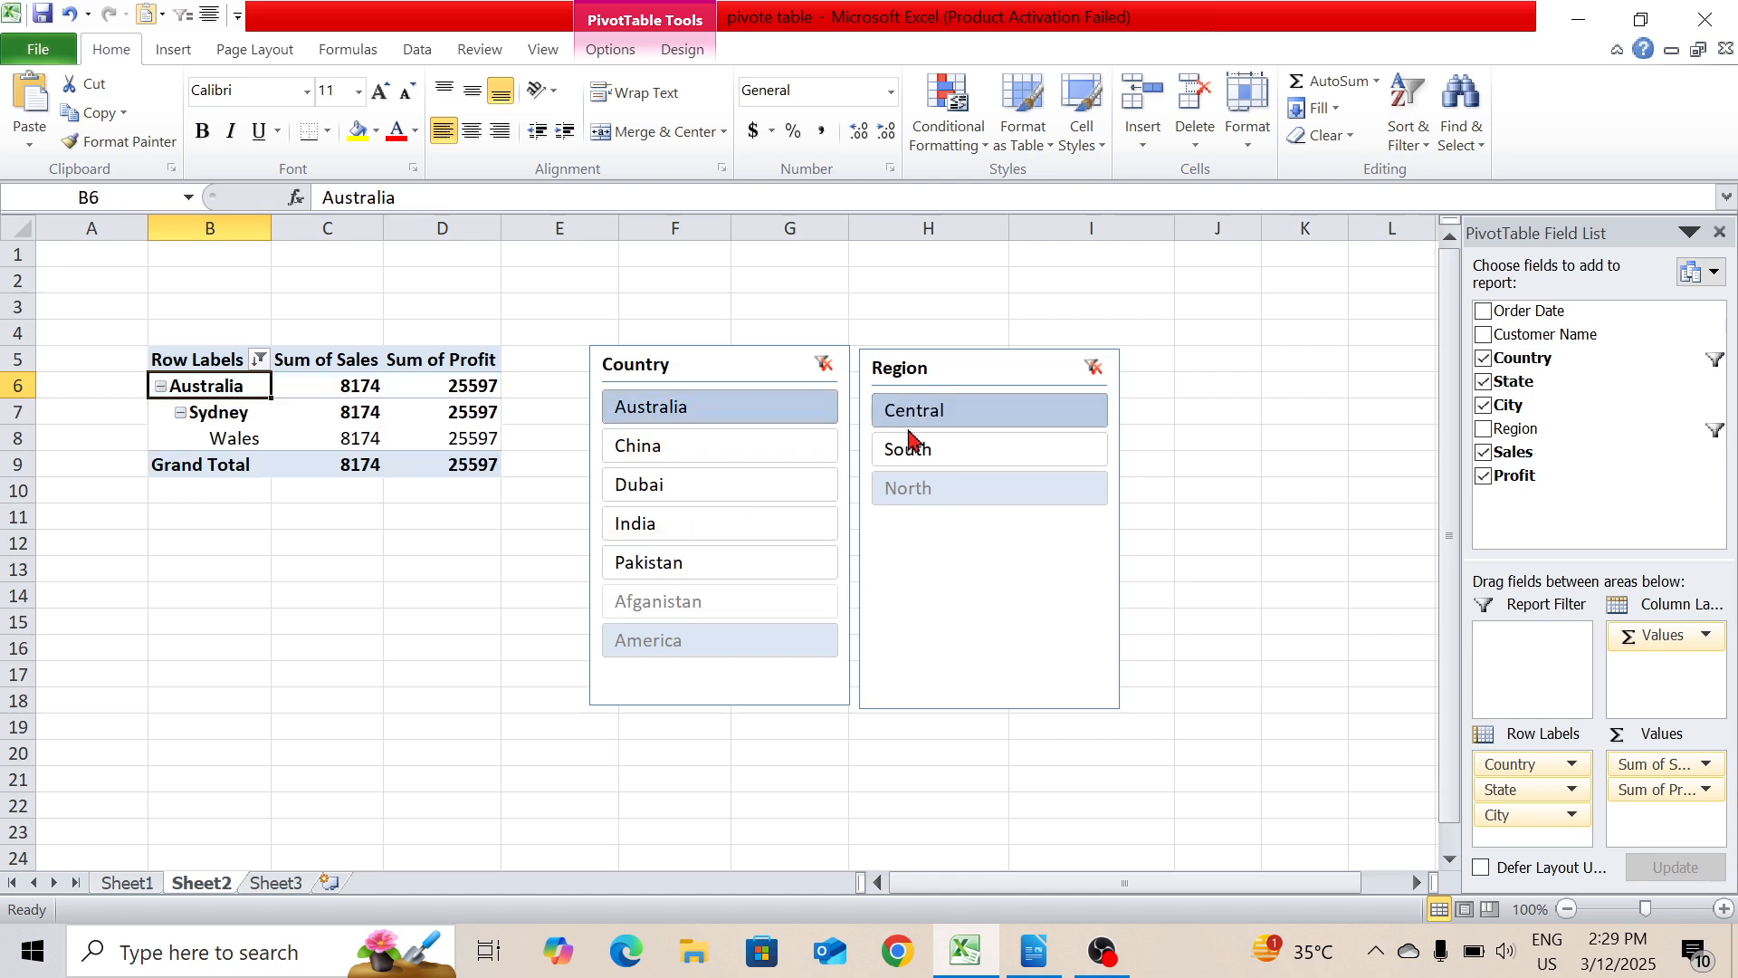
left_click(1092, 367)
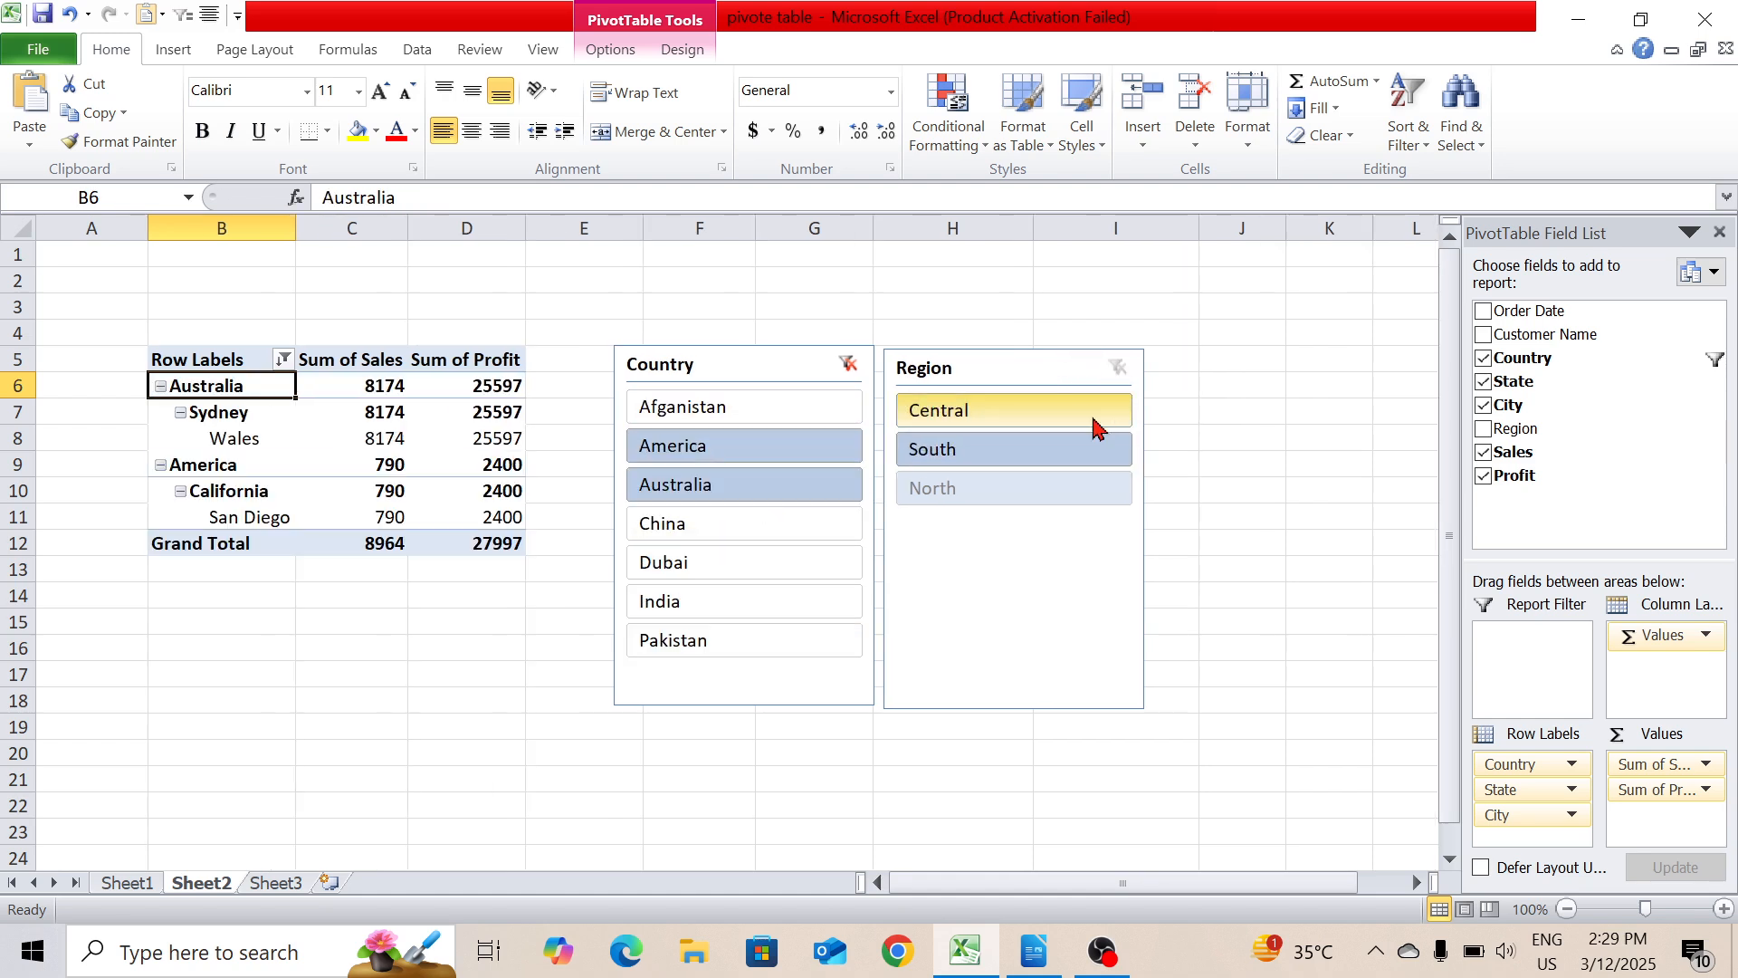
left_click(763, 413, "ctrl")
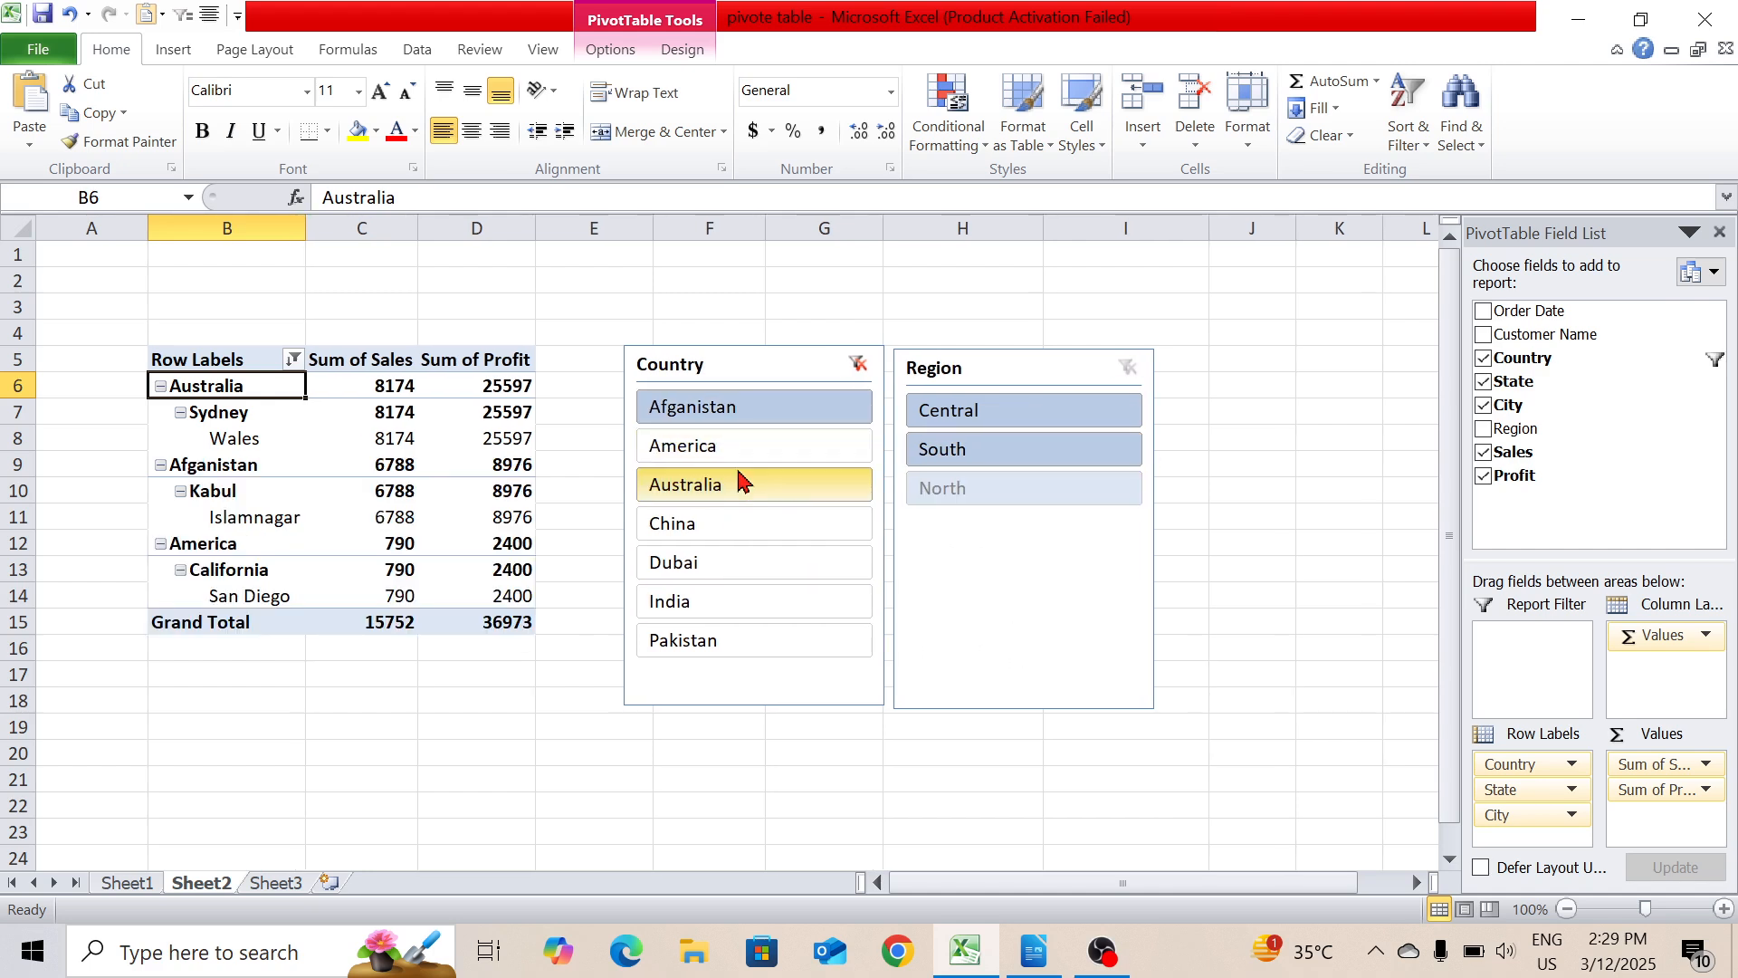
left_click(732, 529, "ctrl")
left_click(722, 572, "ctrl")
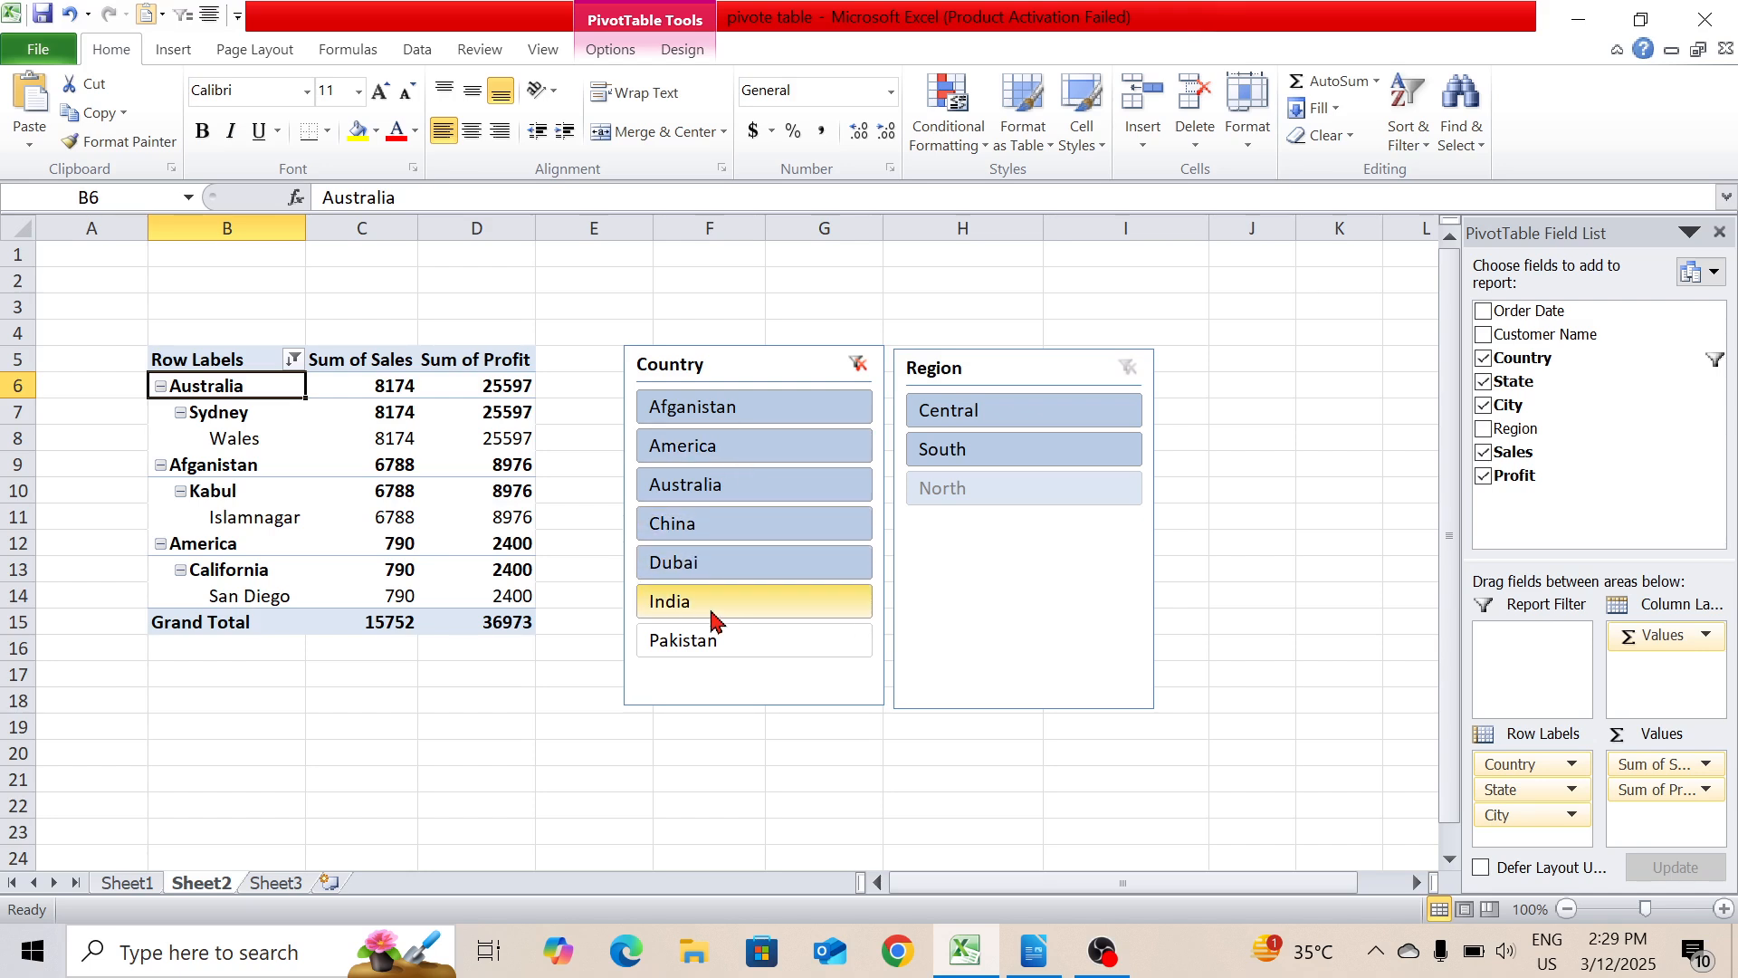
- Show Pakistan alone with the Country slicer, and clear the slicer filters to bring back all countries and regions
left_click(710, 652)
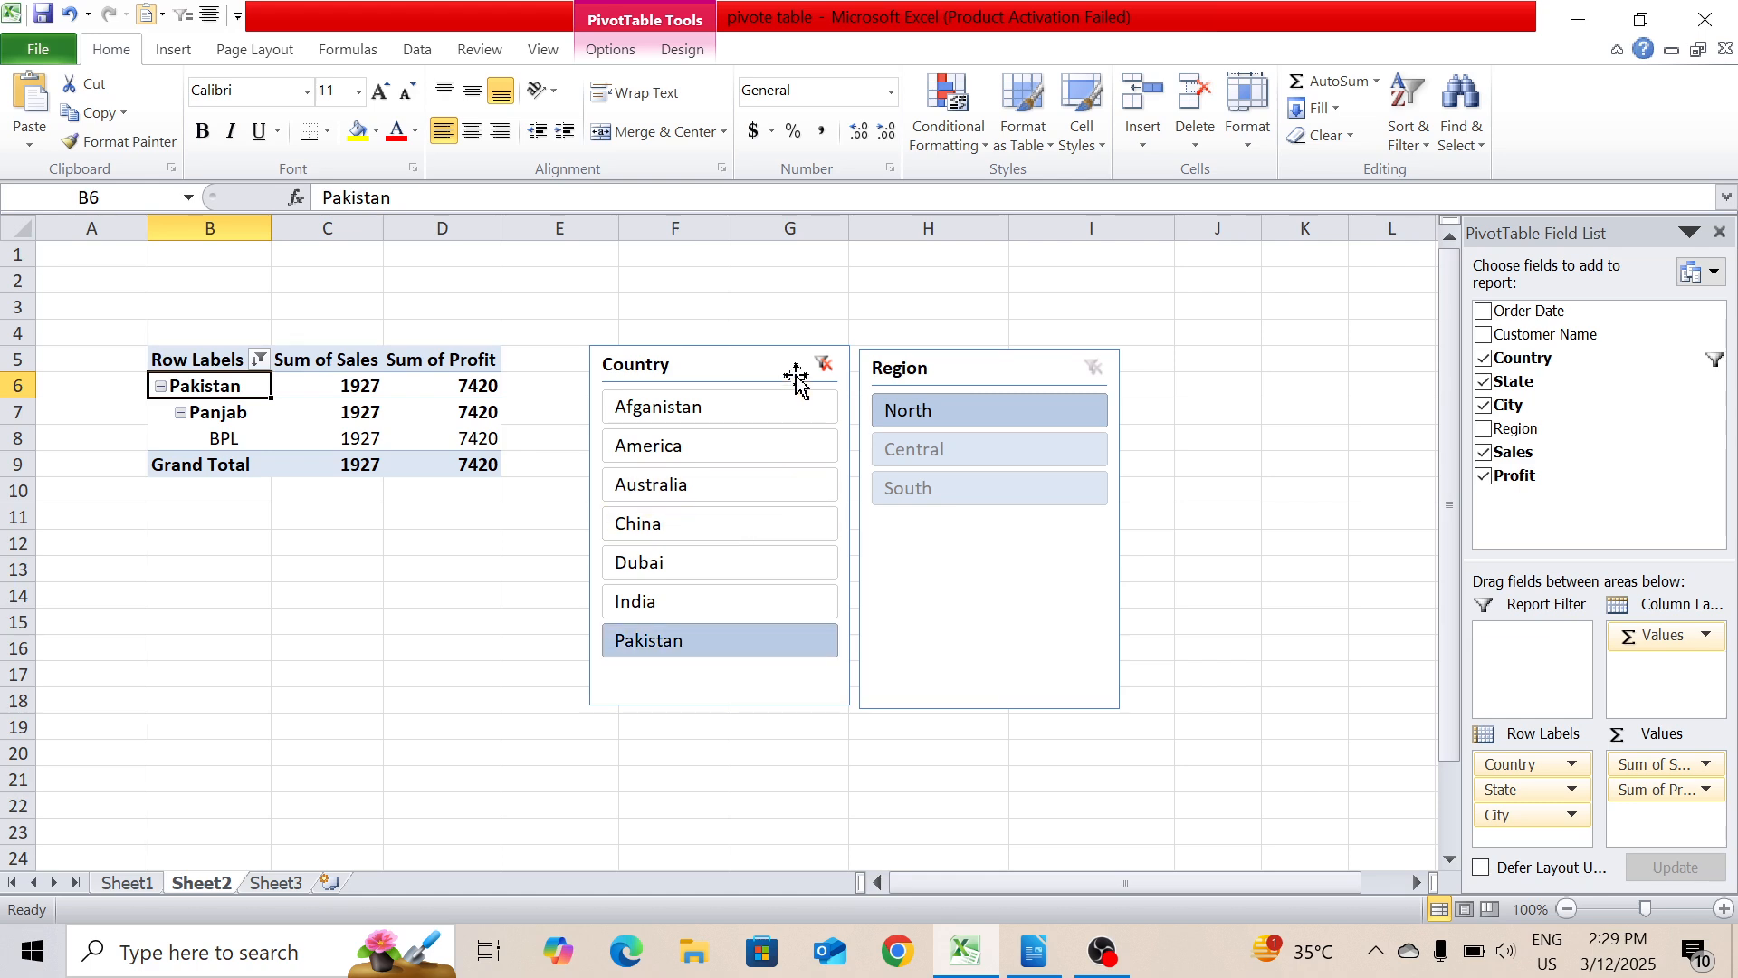
left_click(823, 366)
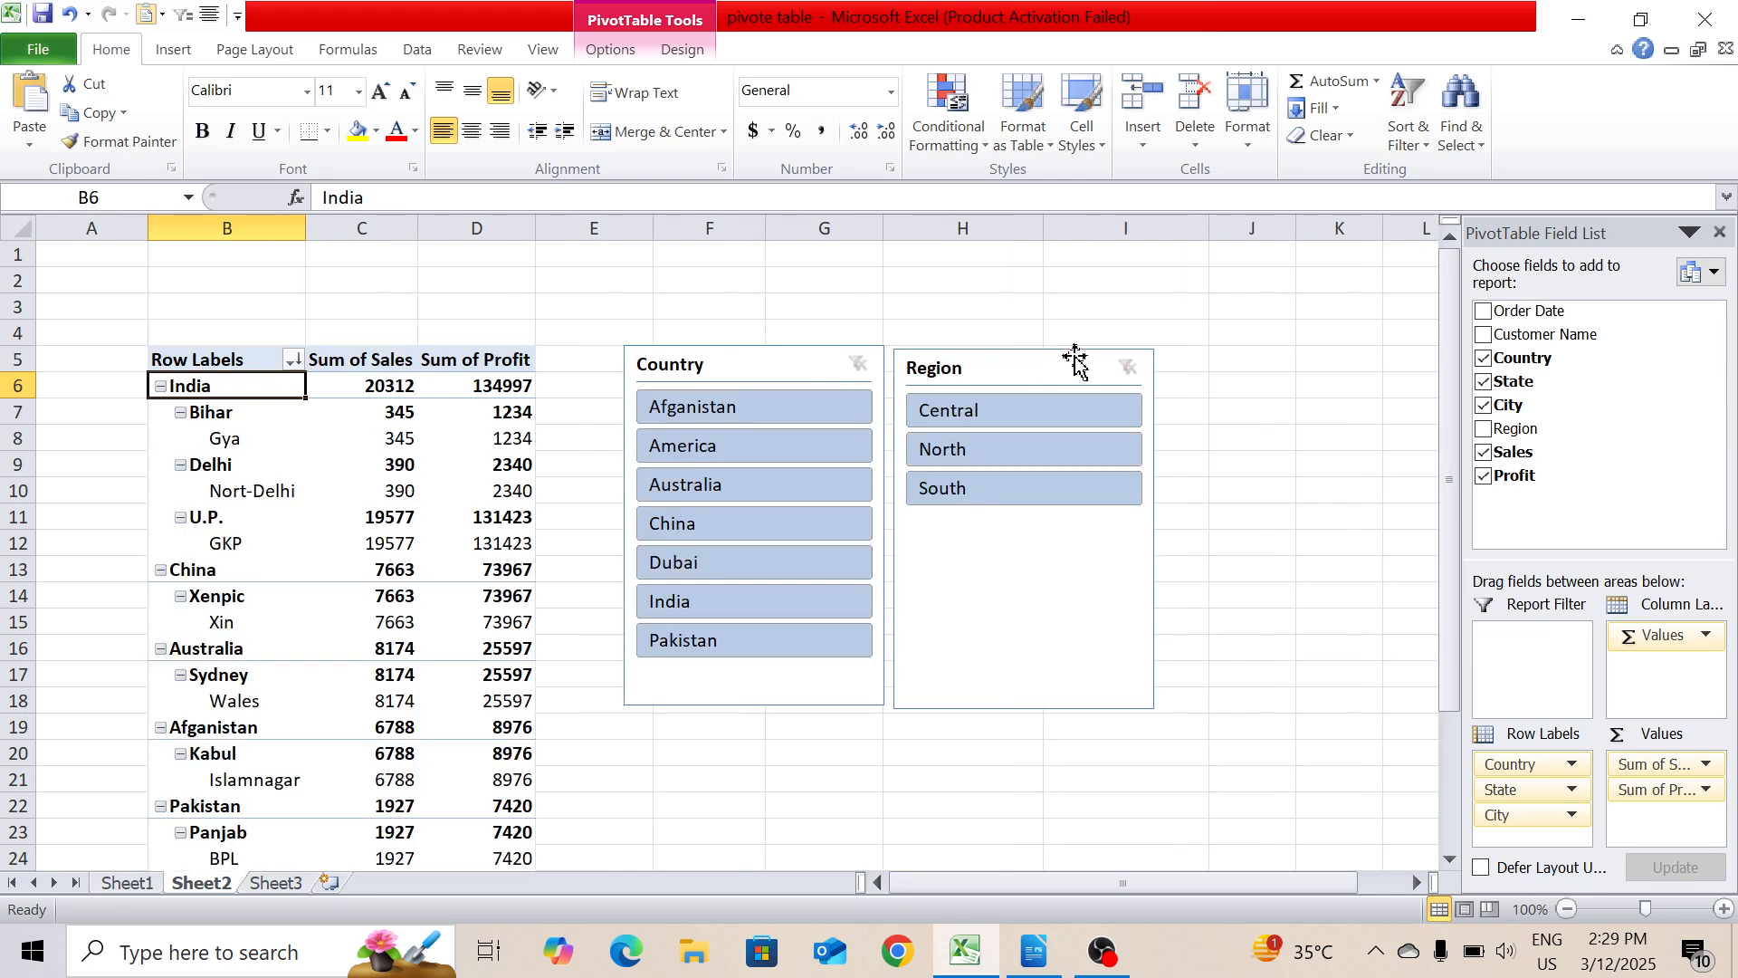
left_click(1128, 368)
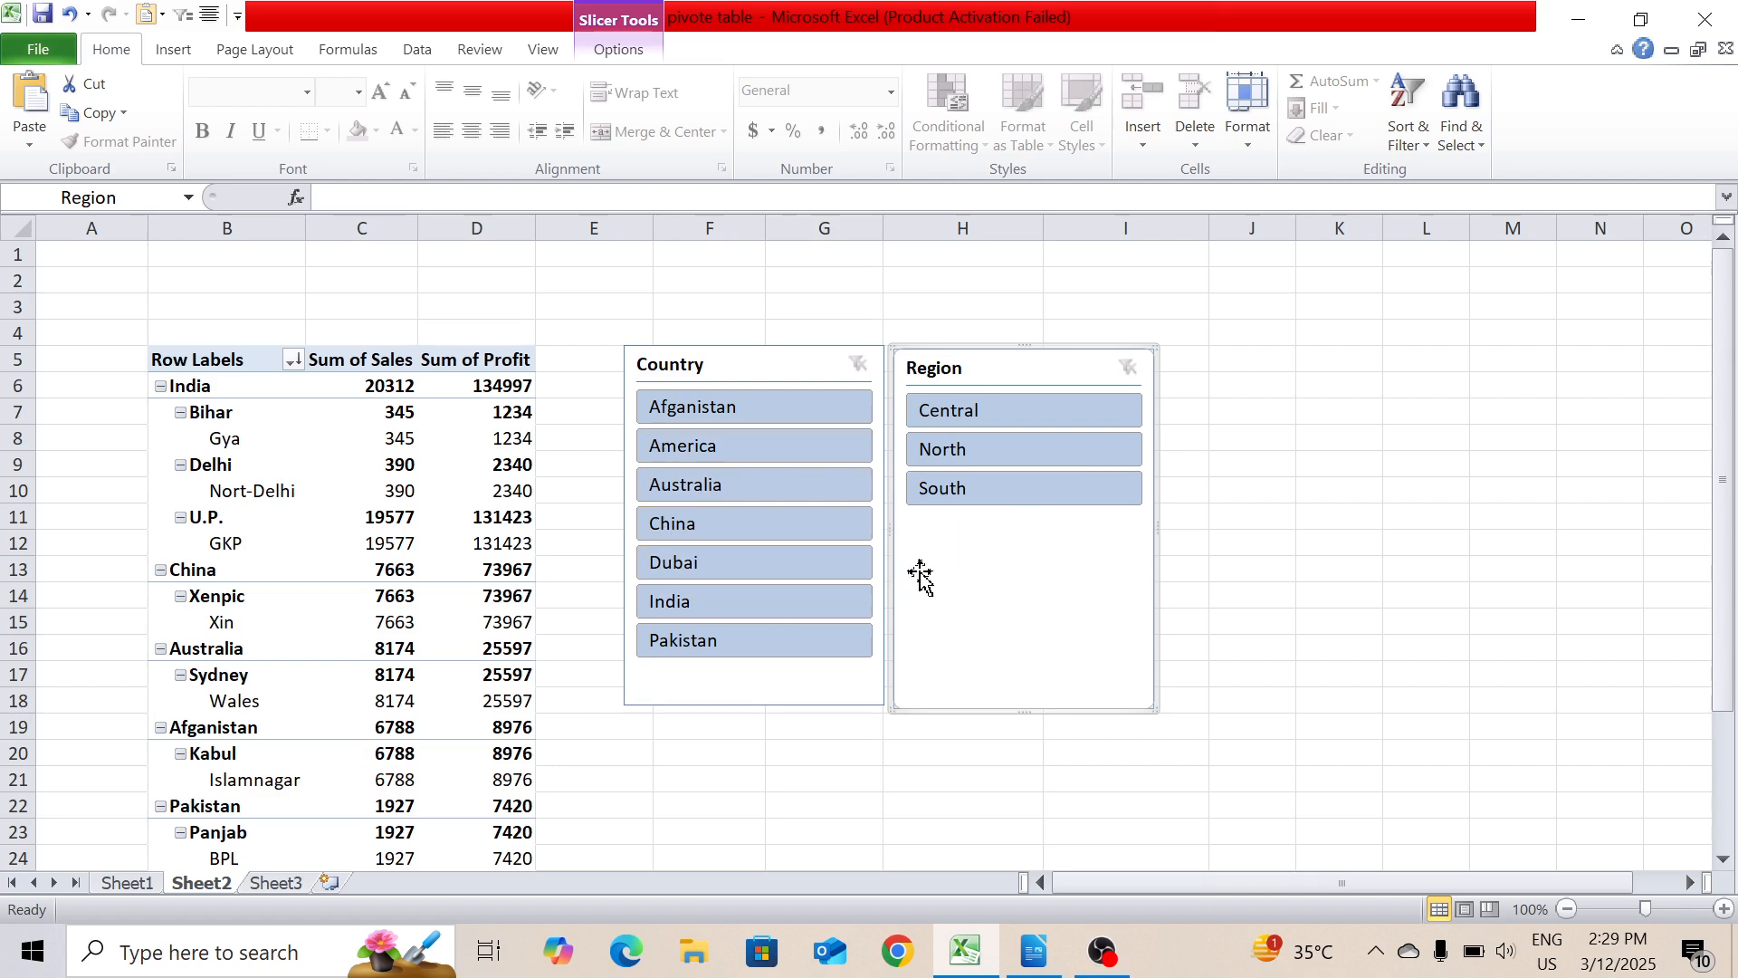
- Show Afganistan alone with the Country slicer, and add China and Dubai to the selection
left_click(805, 418)
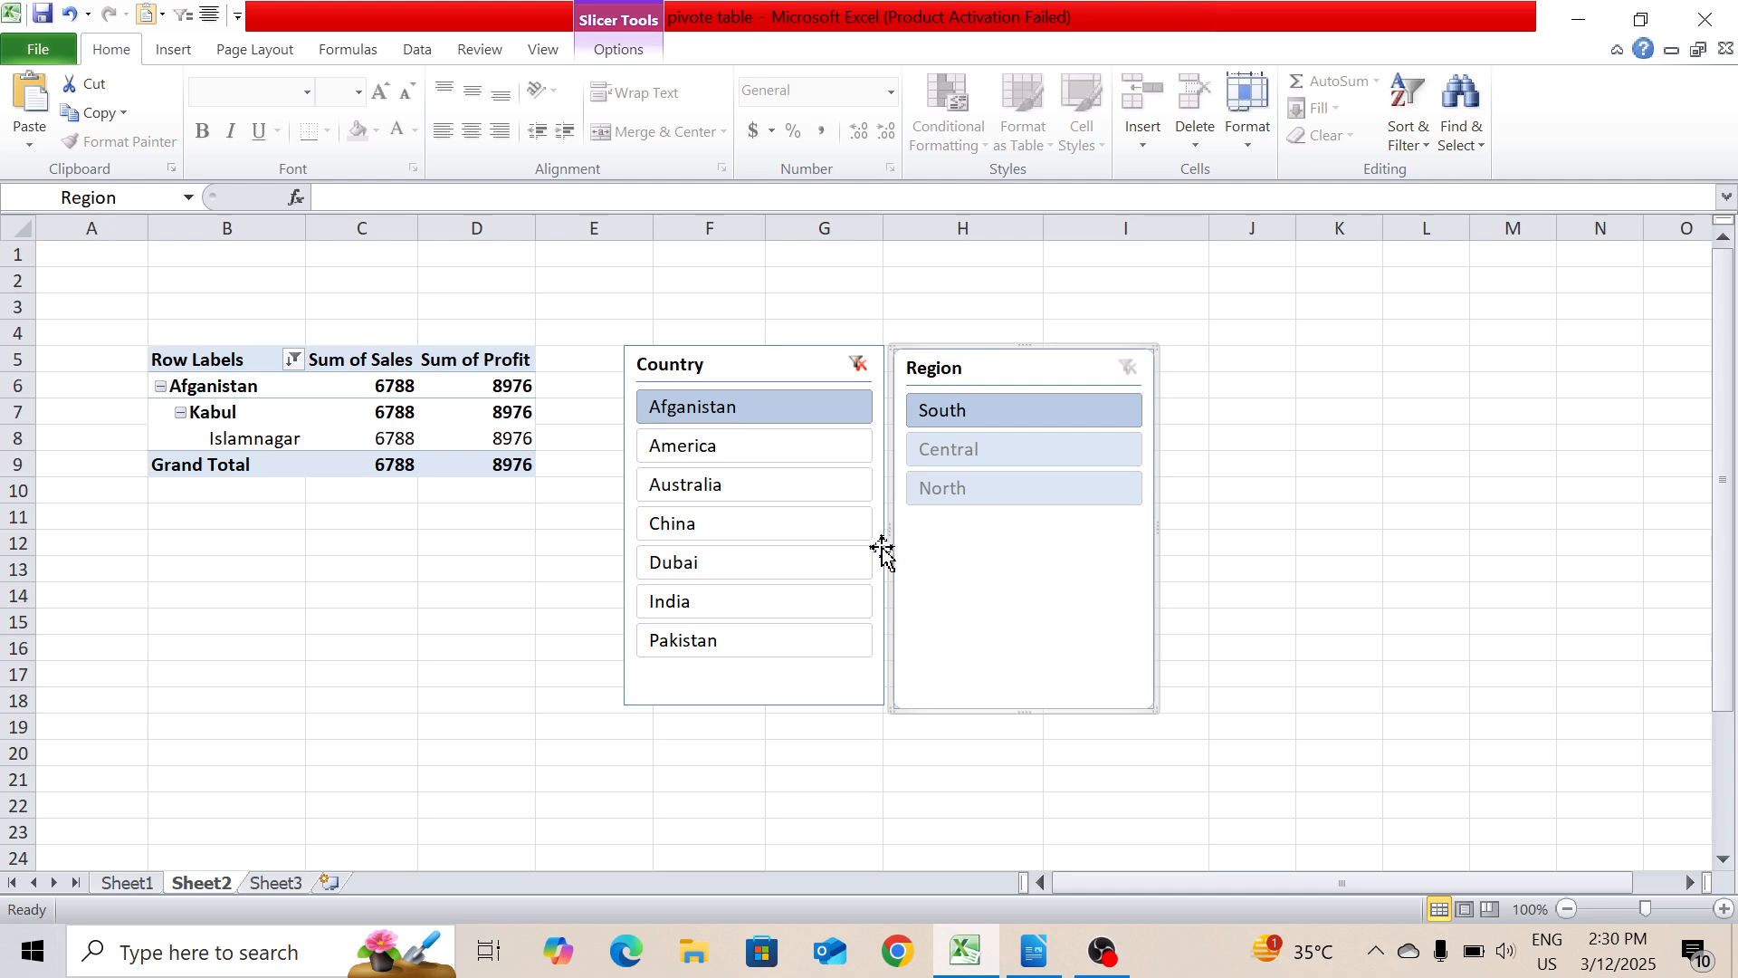
left_click(757, 534, "ctrl")
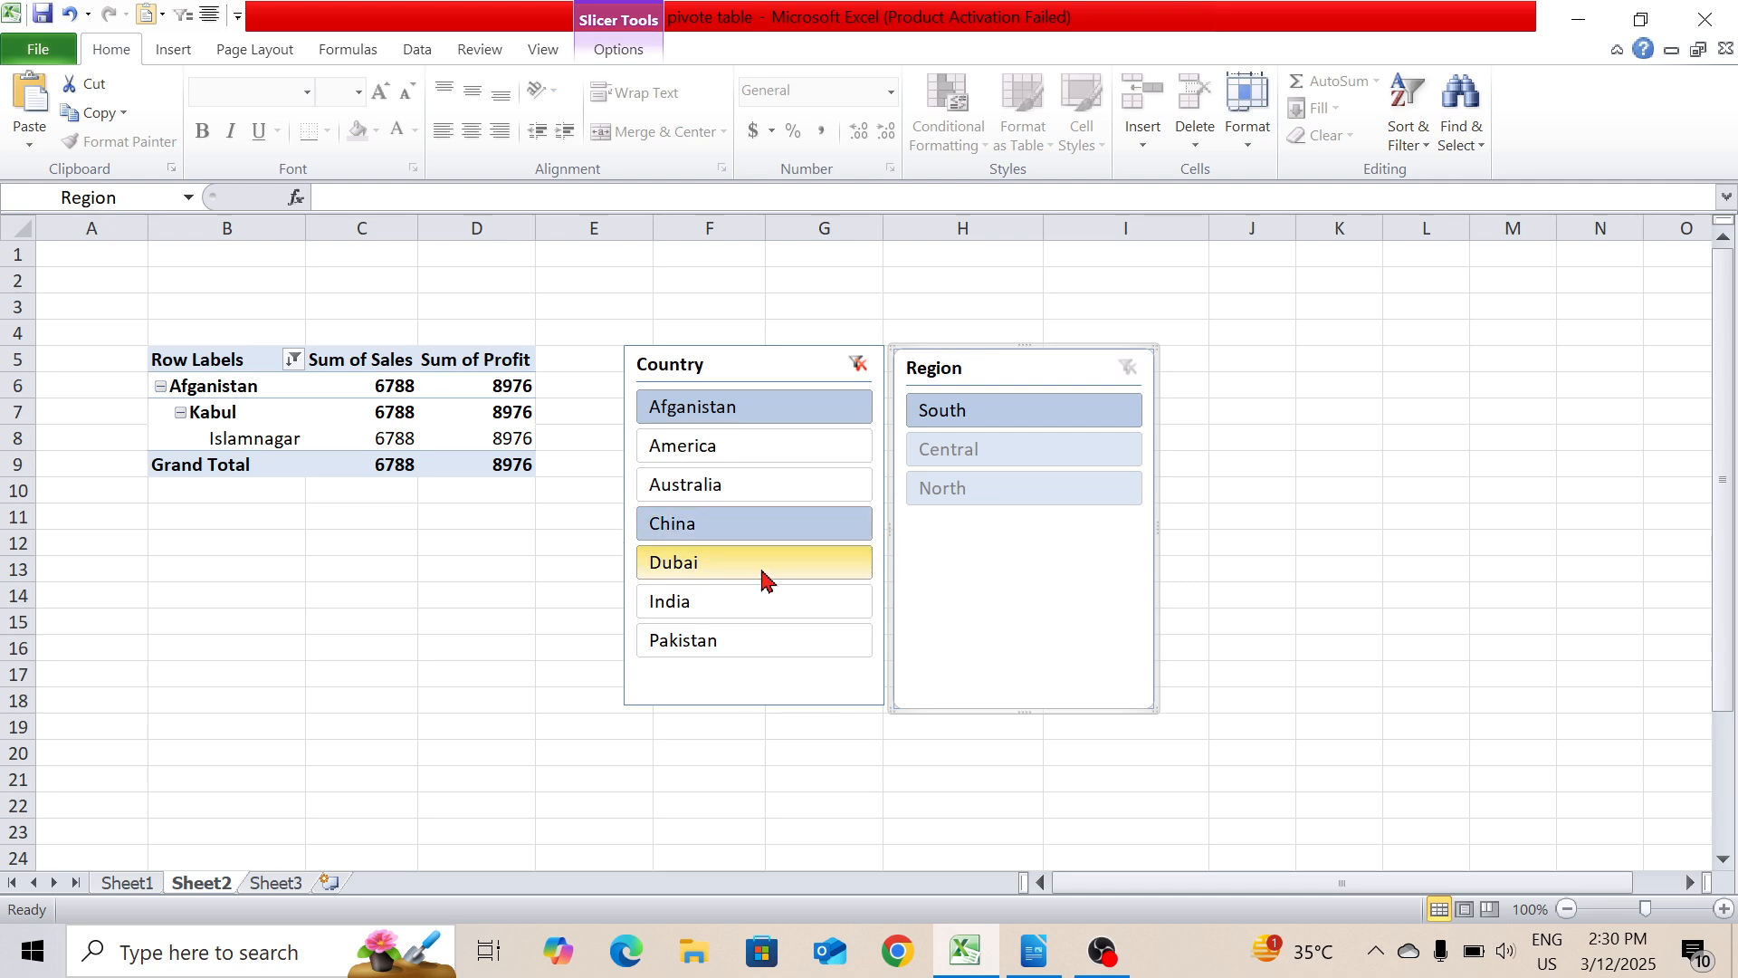
left_click(761, 563, "ctrl")
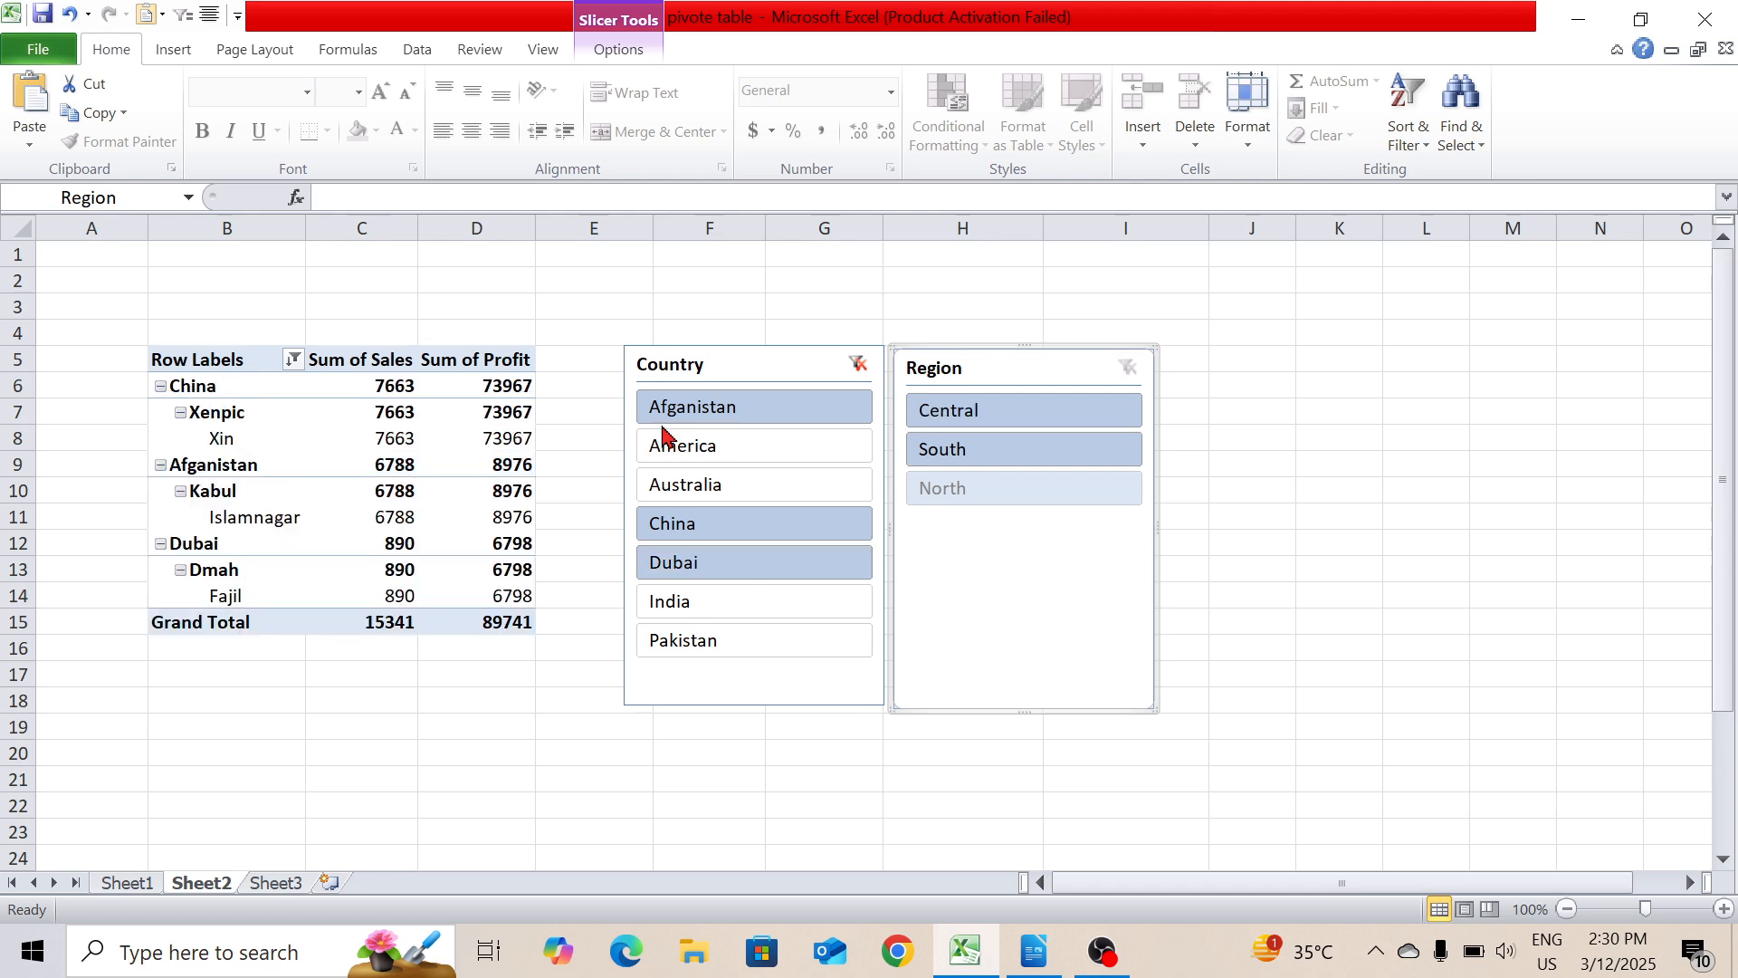
- Reduce the Country slicer to Afganistan, switch it to Dubai, and add China to the selection
left_click(706, 406)
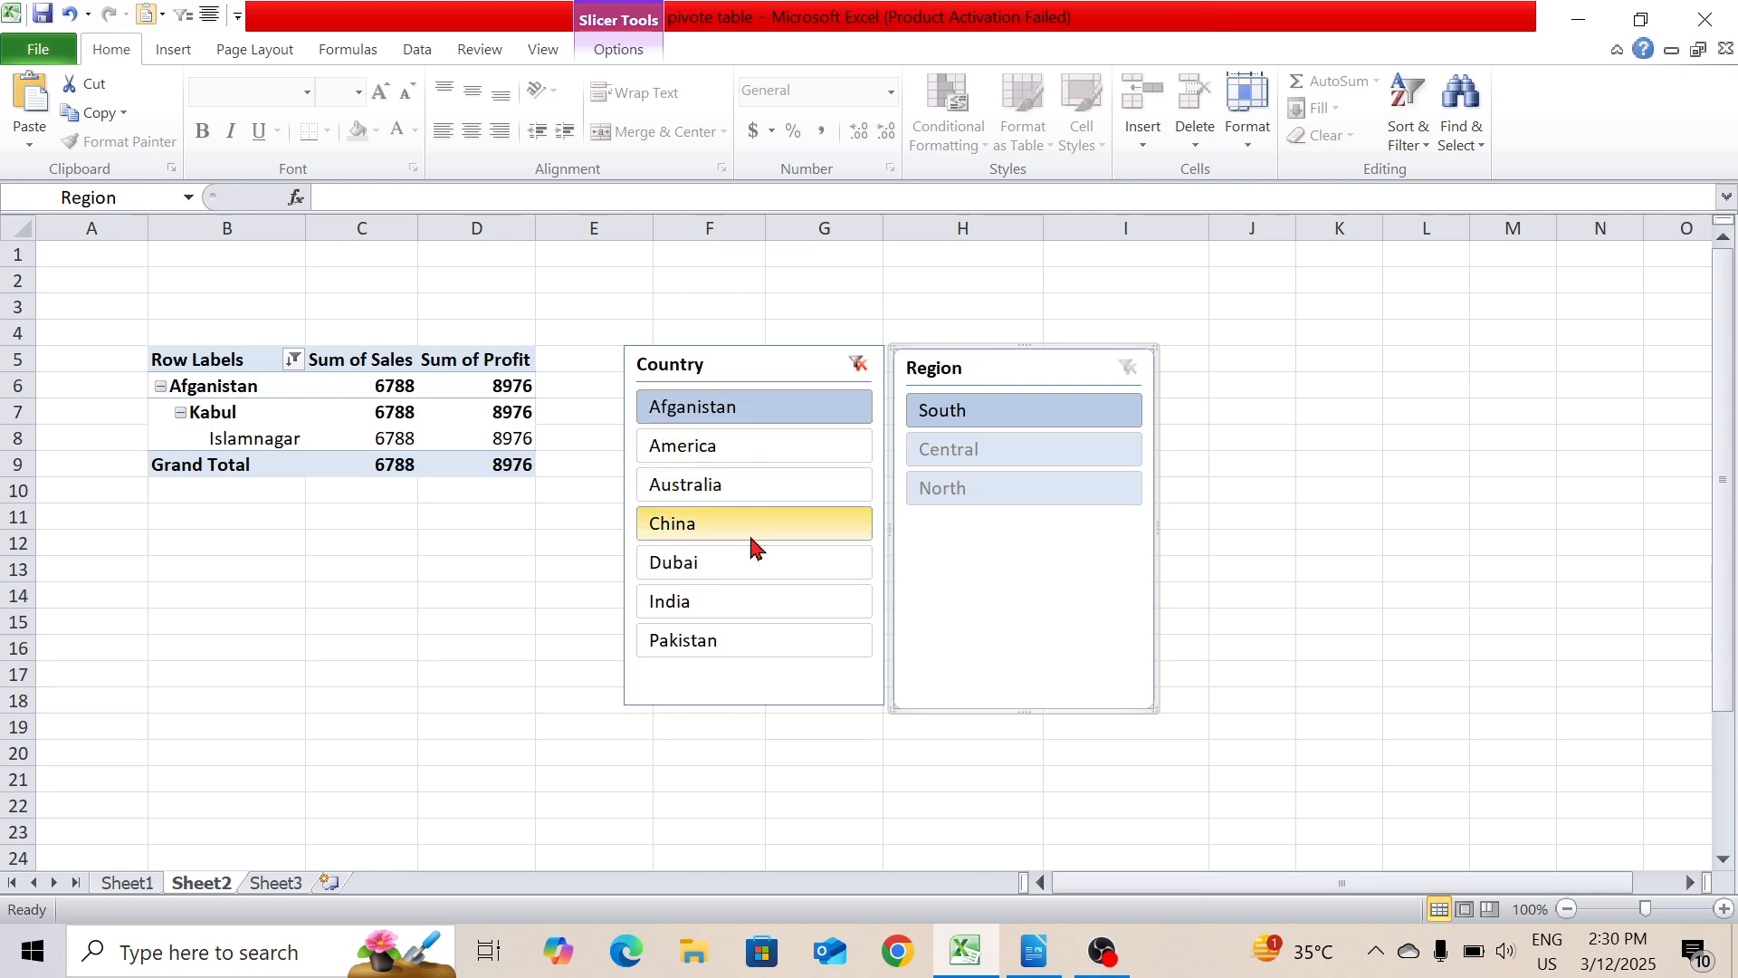
left_click(730, 573)
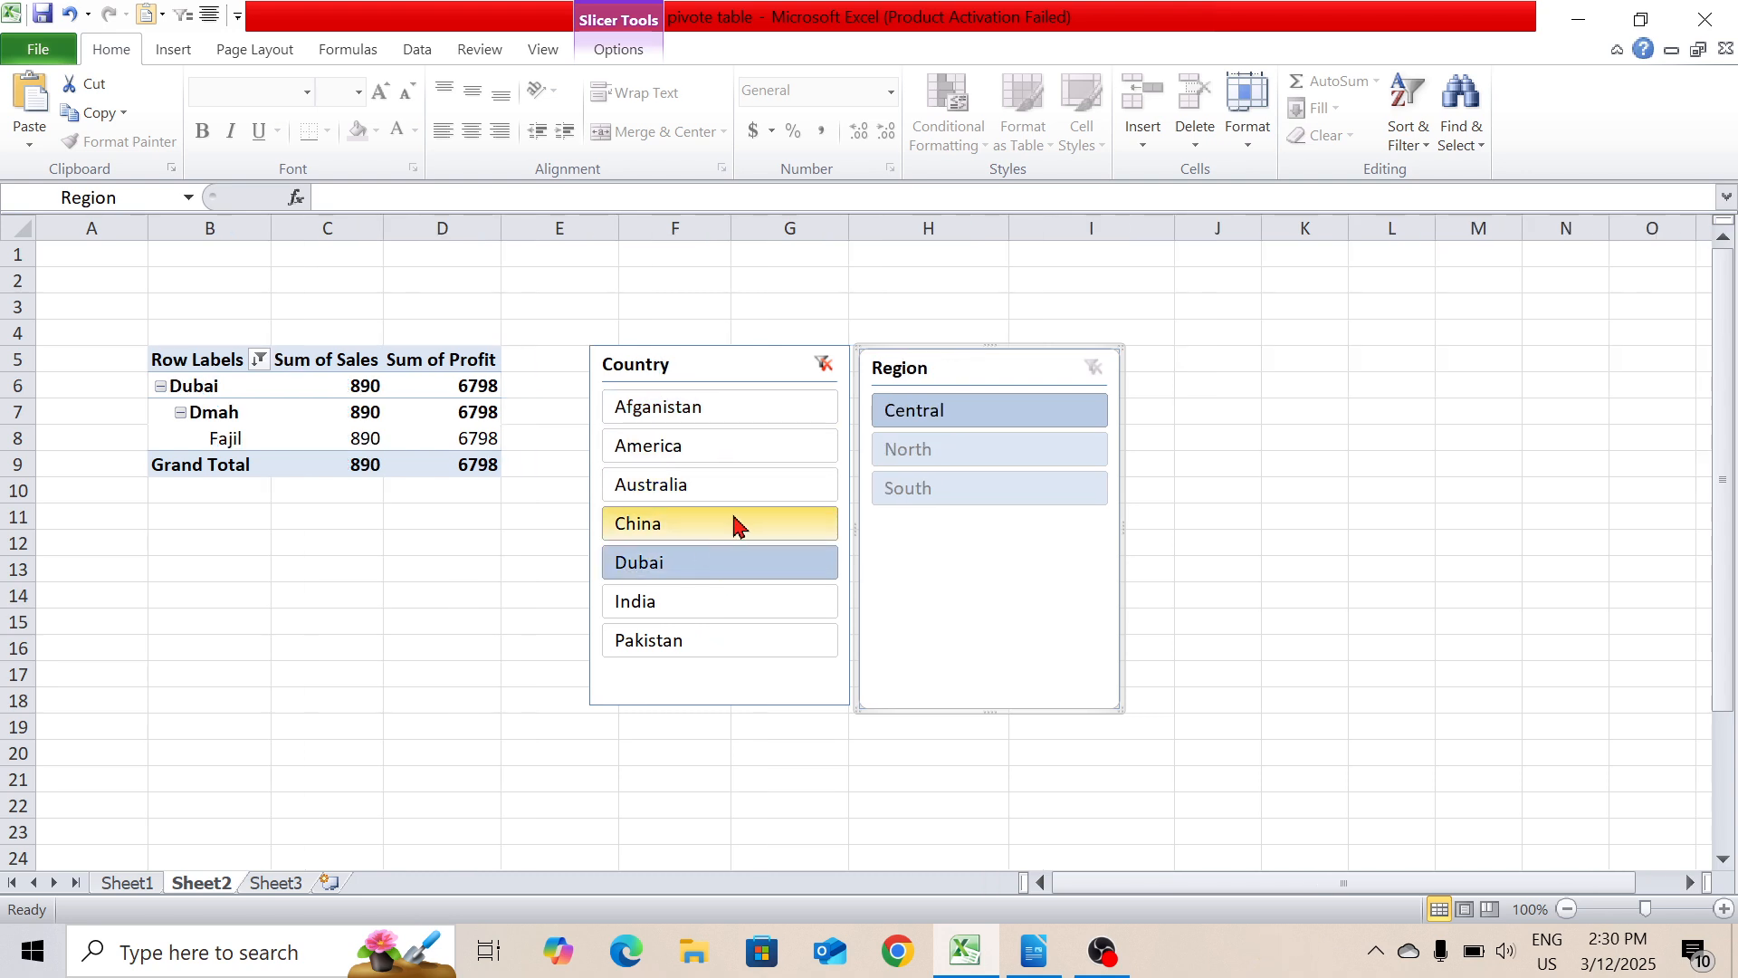
left_click(733, 523, "ctrl")
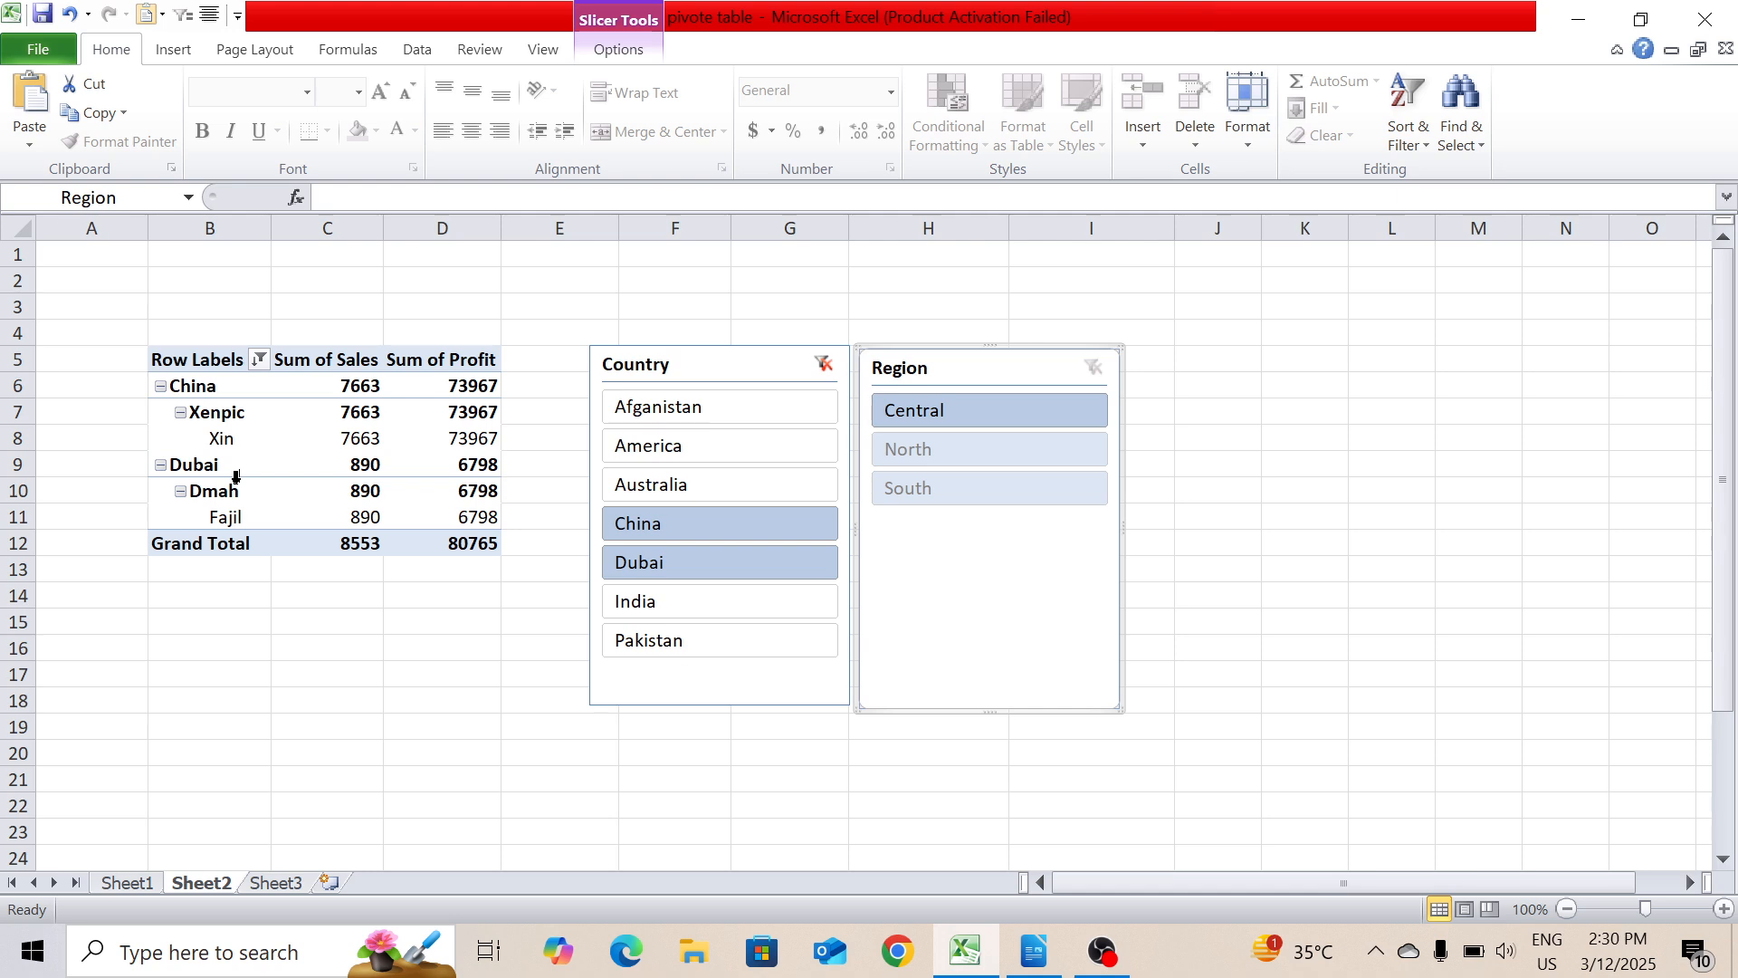
- Switch to the PIVOT TABLE.odt notes in LibreOffice Writer, read the Important Note section, and return to Excel
key("alt+Tab")
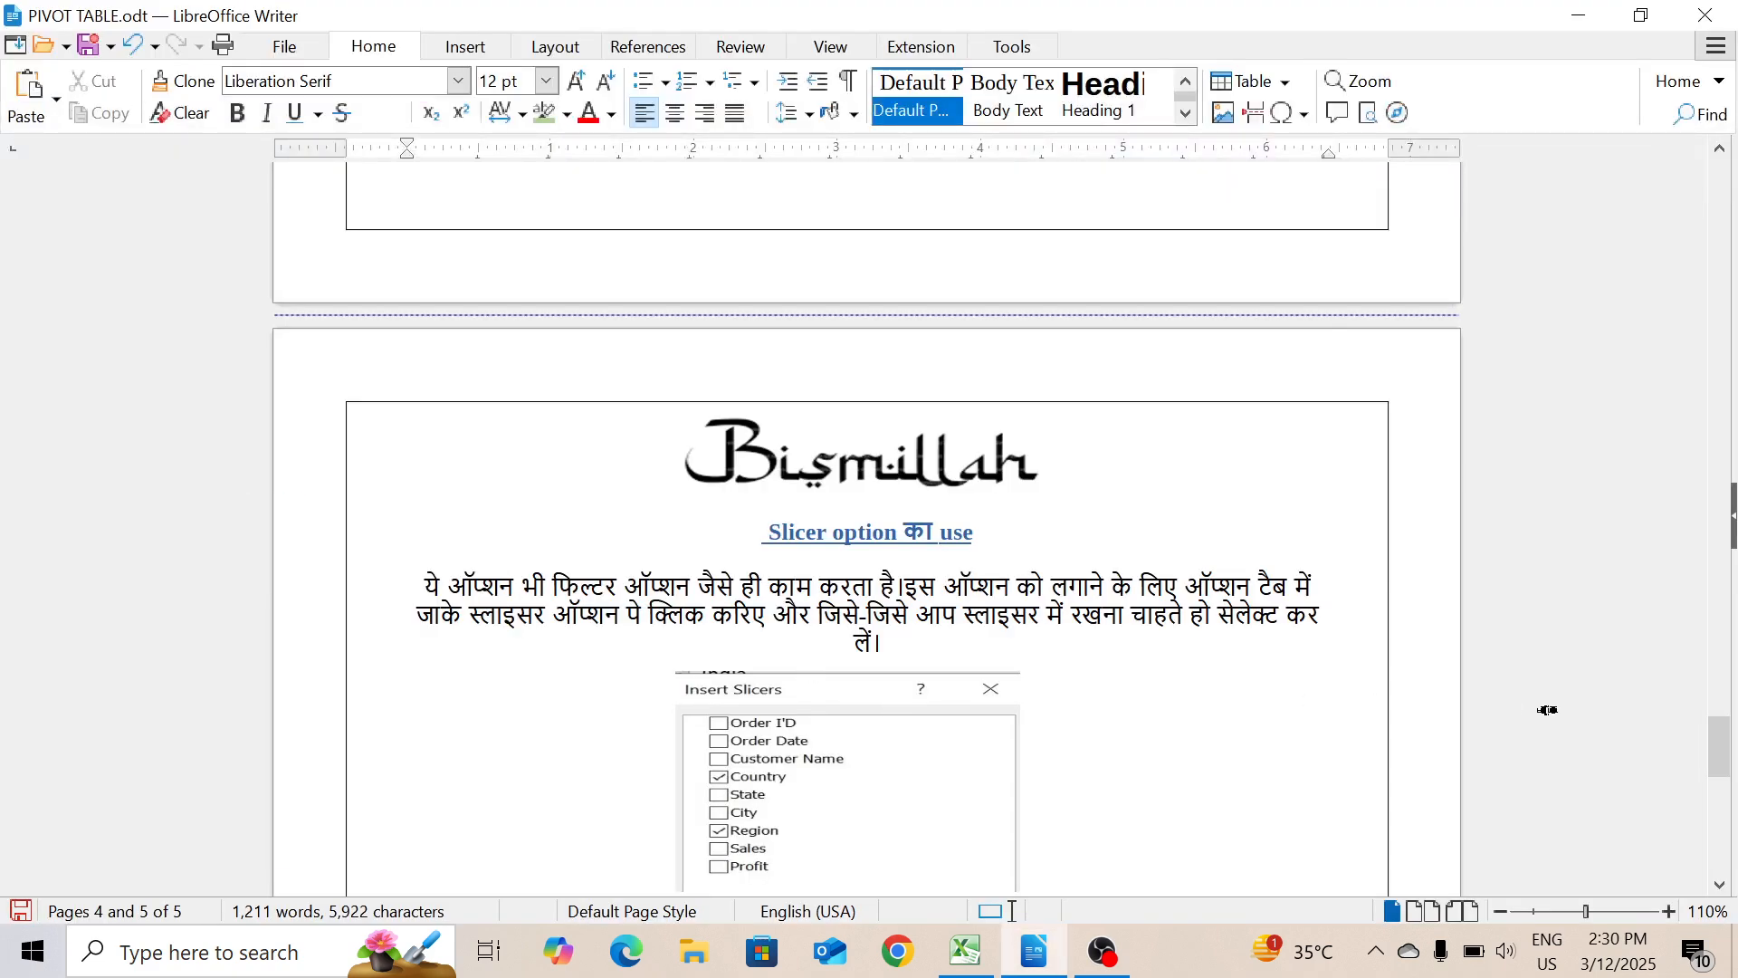
left_click_drag(1729, 761, 1727, 851)
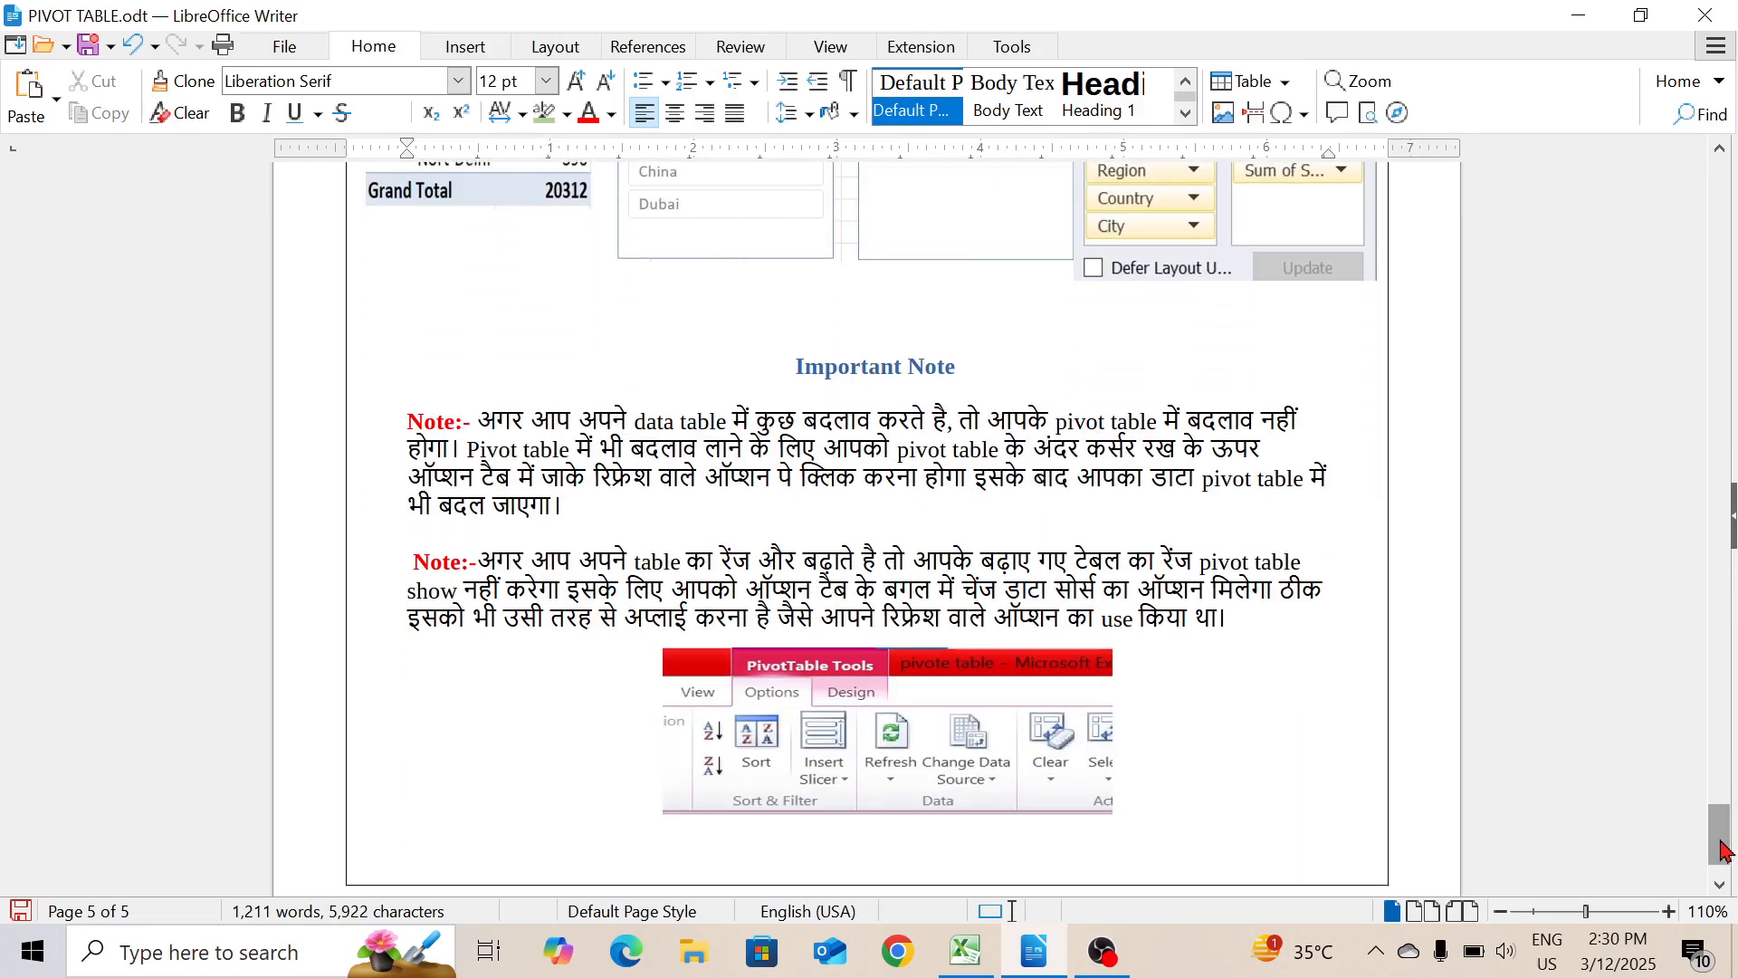
key("alt+Tab")
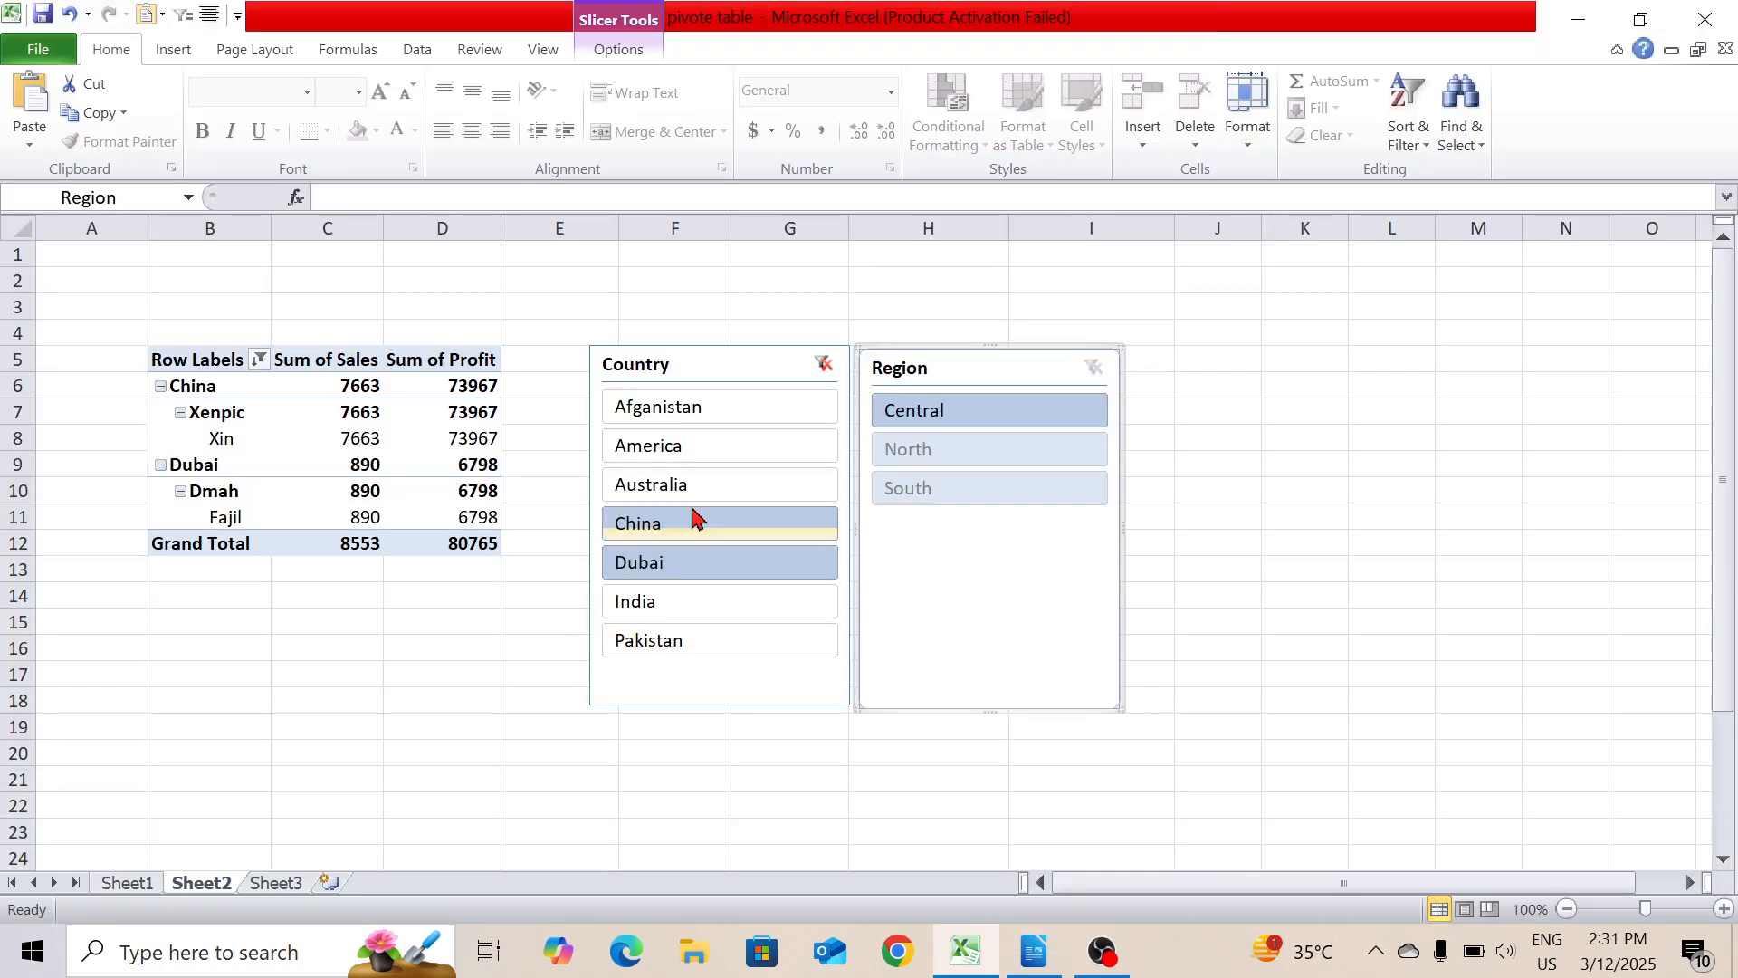
- Clear the Country slicer filter and remove both the Country and Region slicers from Sheet2
left_click(824, 365)
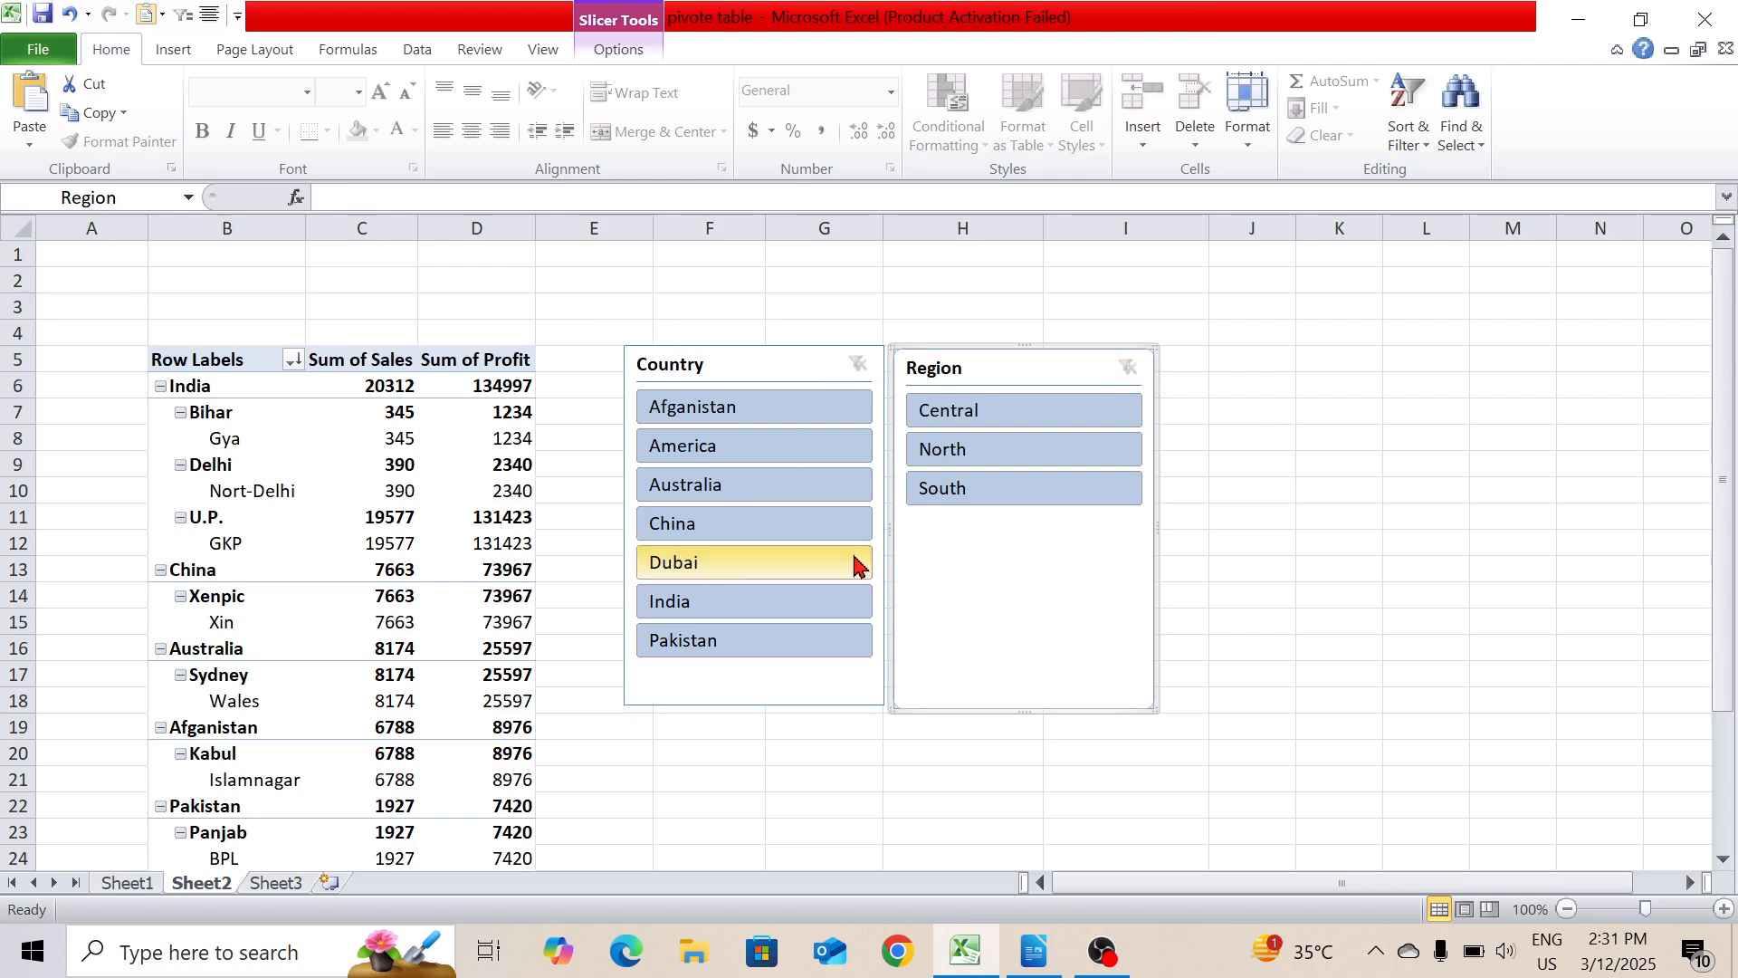
right_click(728, 366)
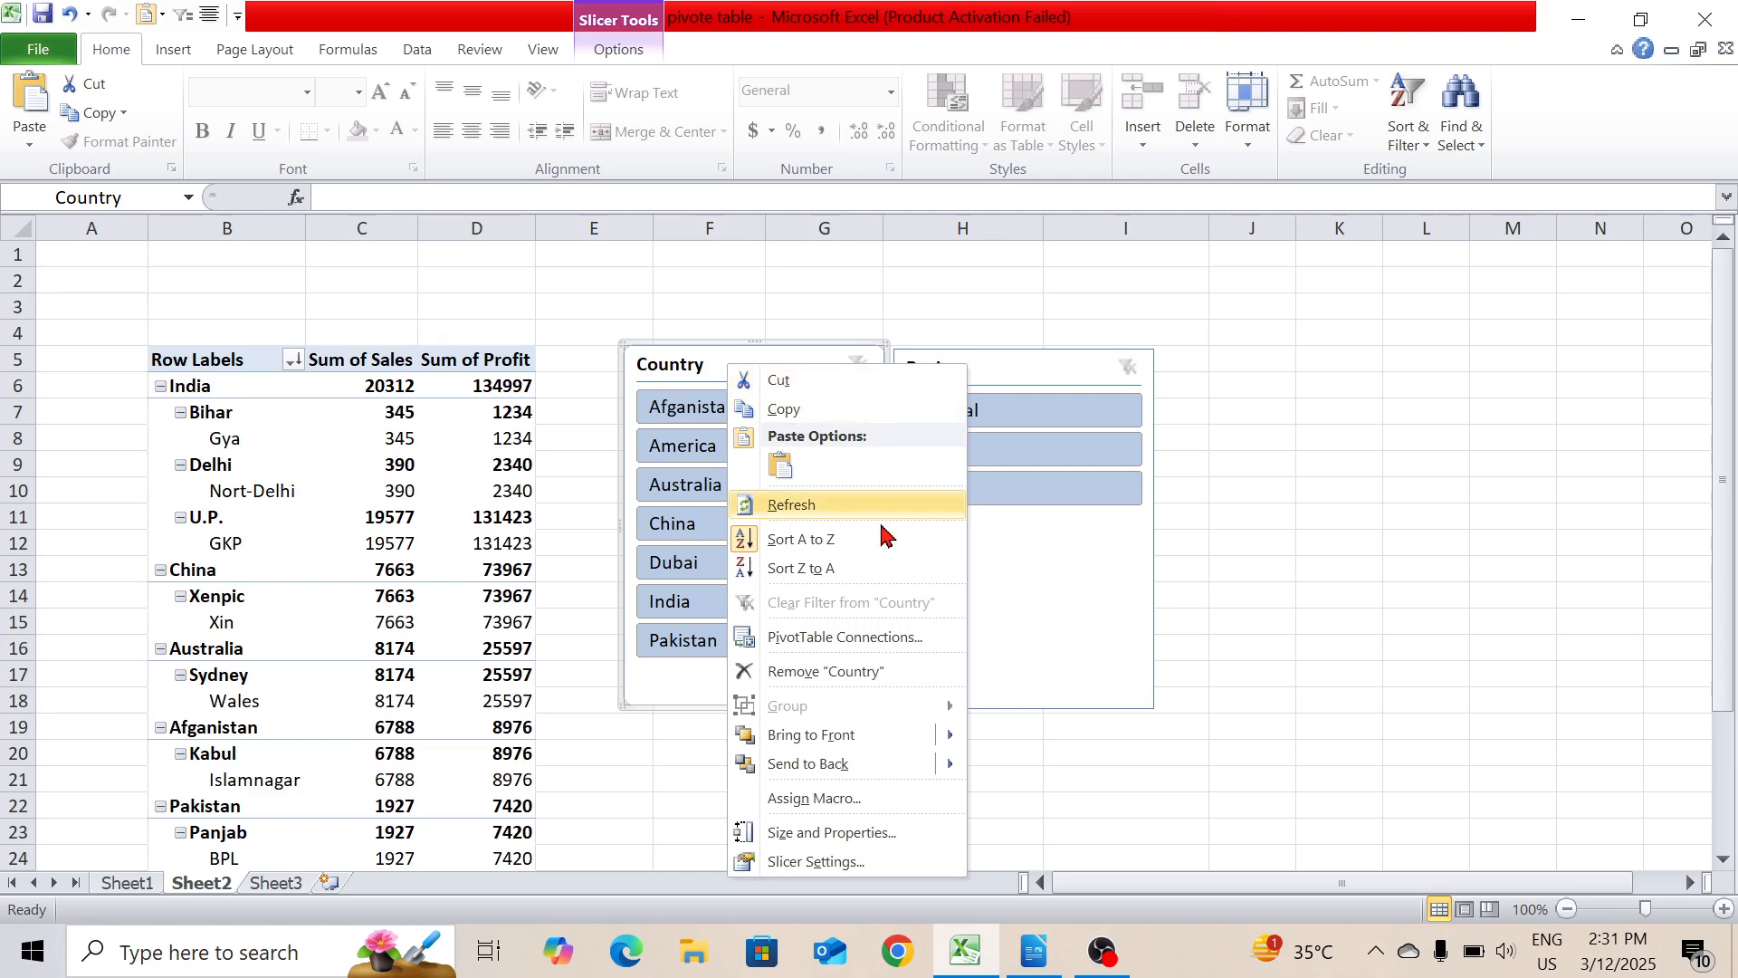
left_click(873, 673)
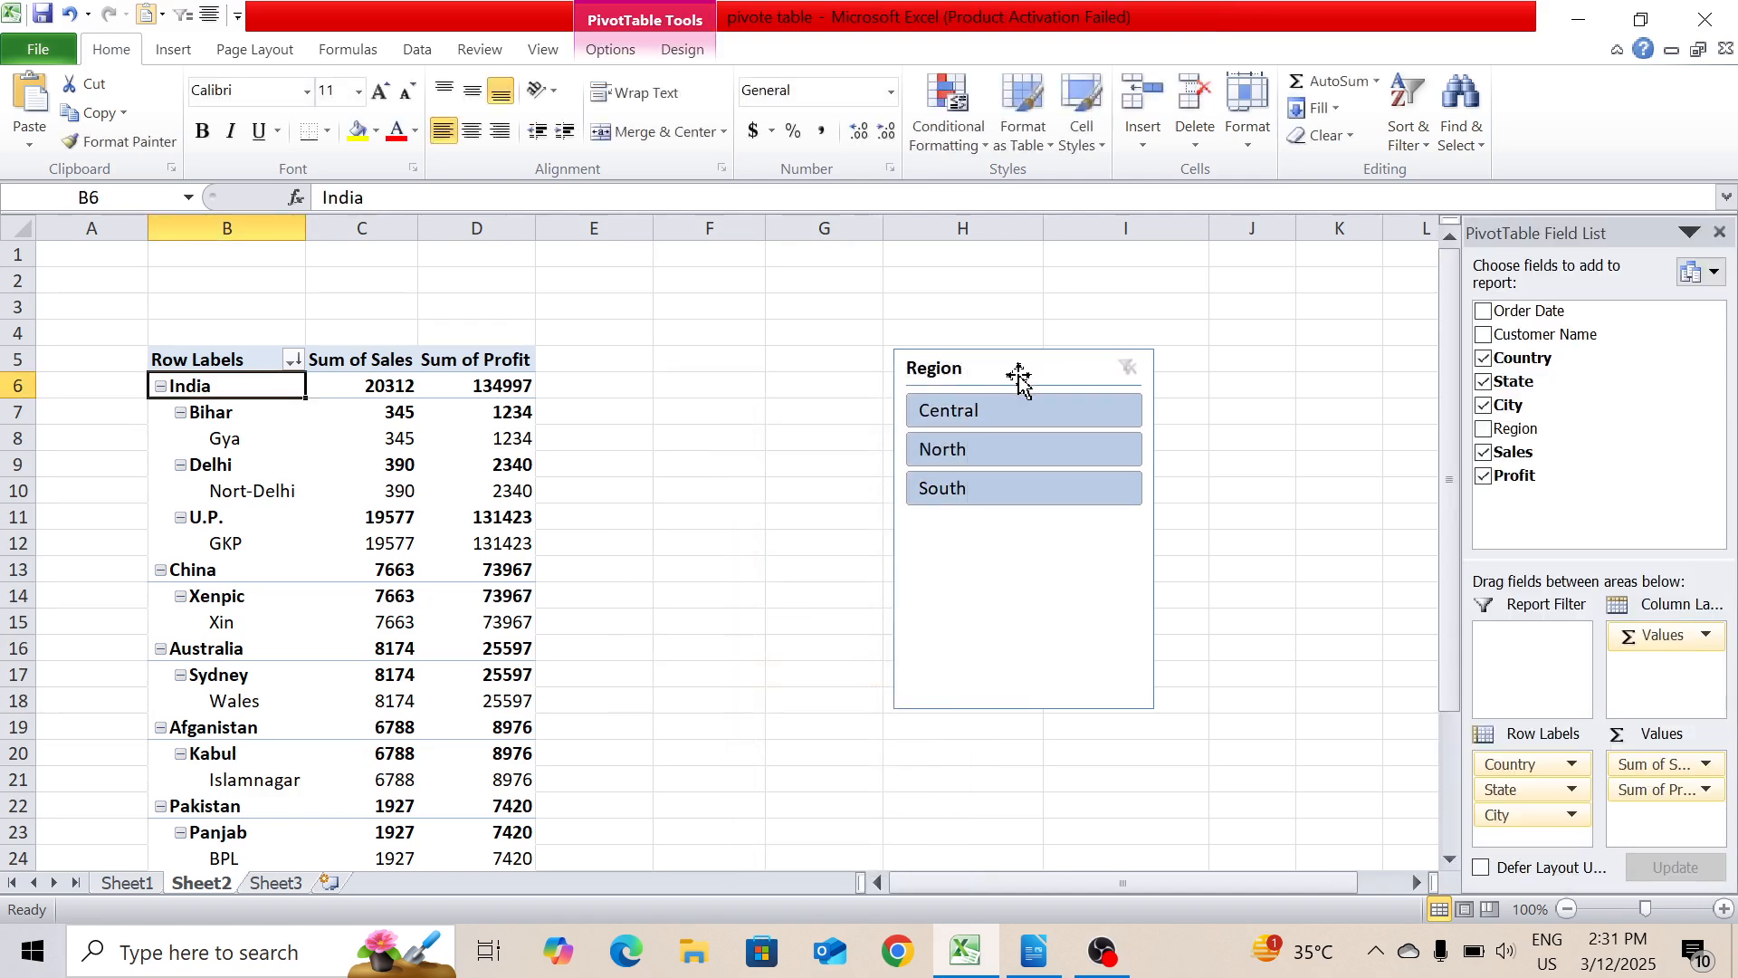
right_click(1014, 380)
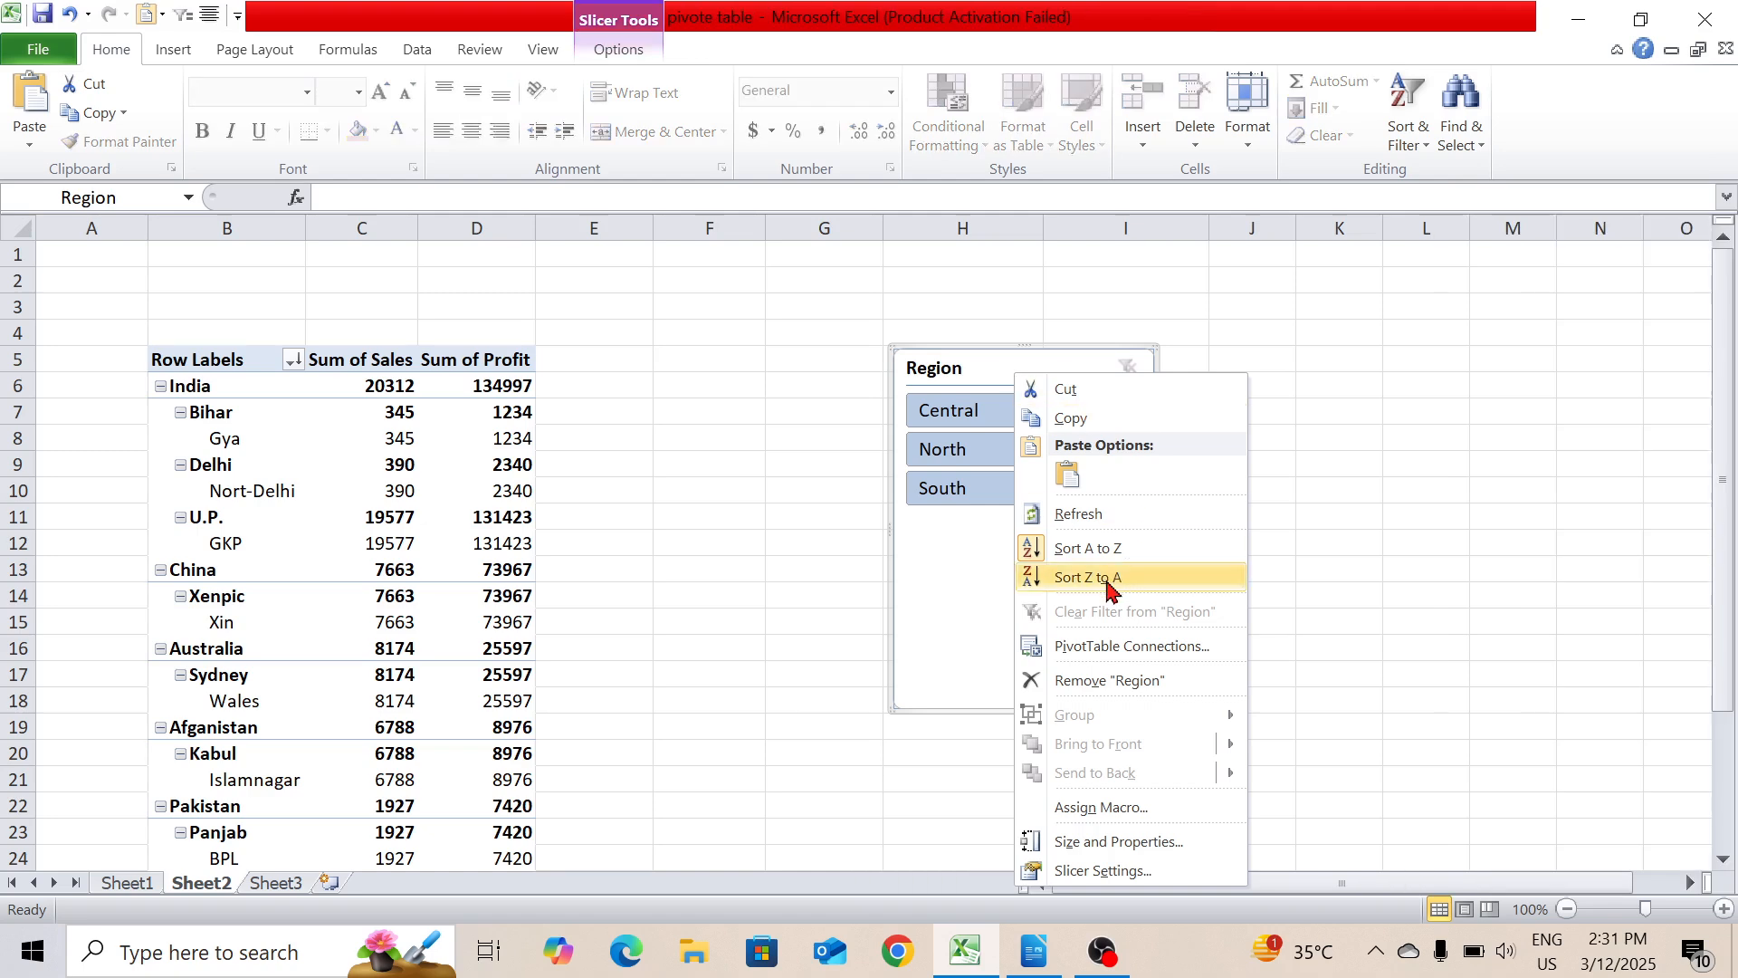
left_click(1096, 683)
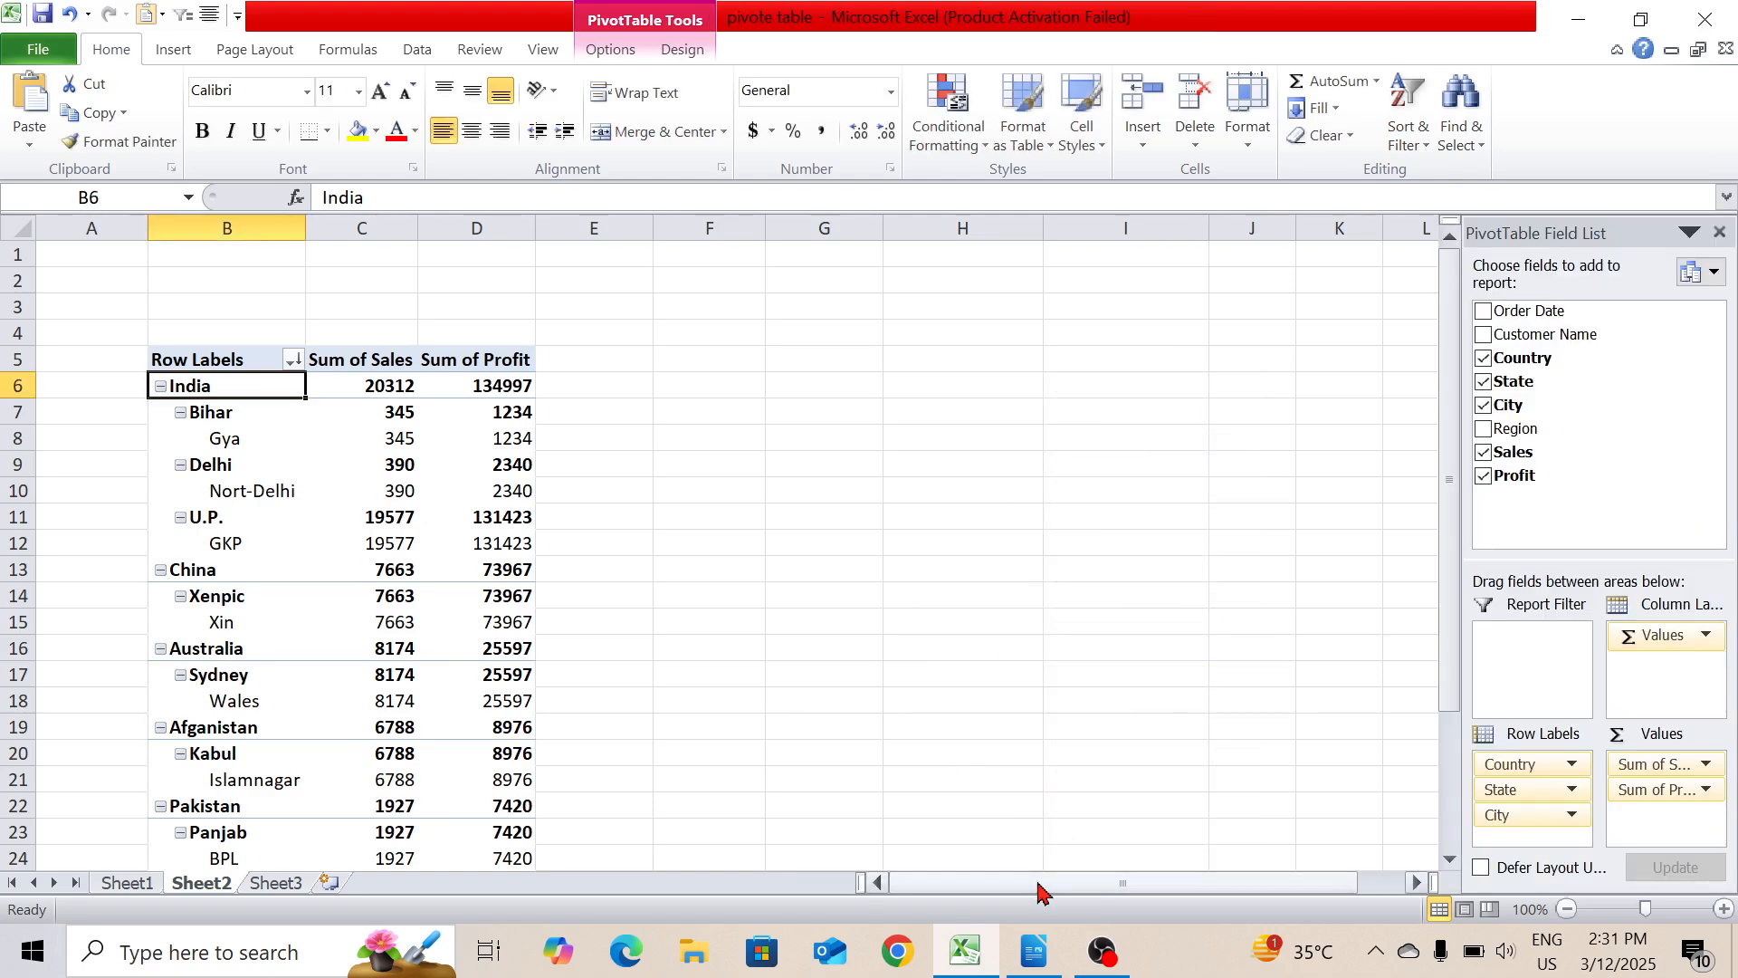
- Set the Sales value in cell H4 of the source data on Sheet1 to 230
left_click_drag(1040, 884, 1086, 892)
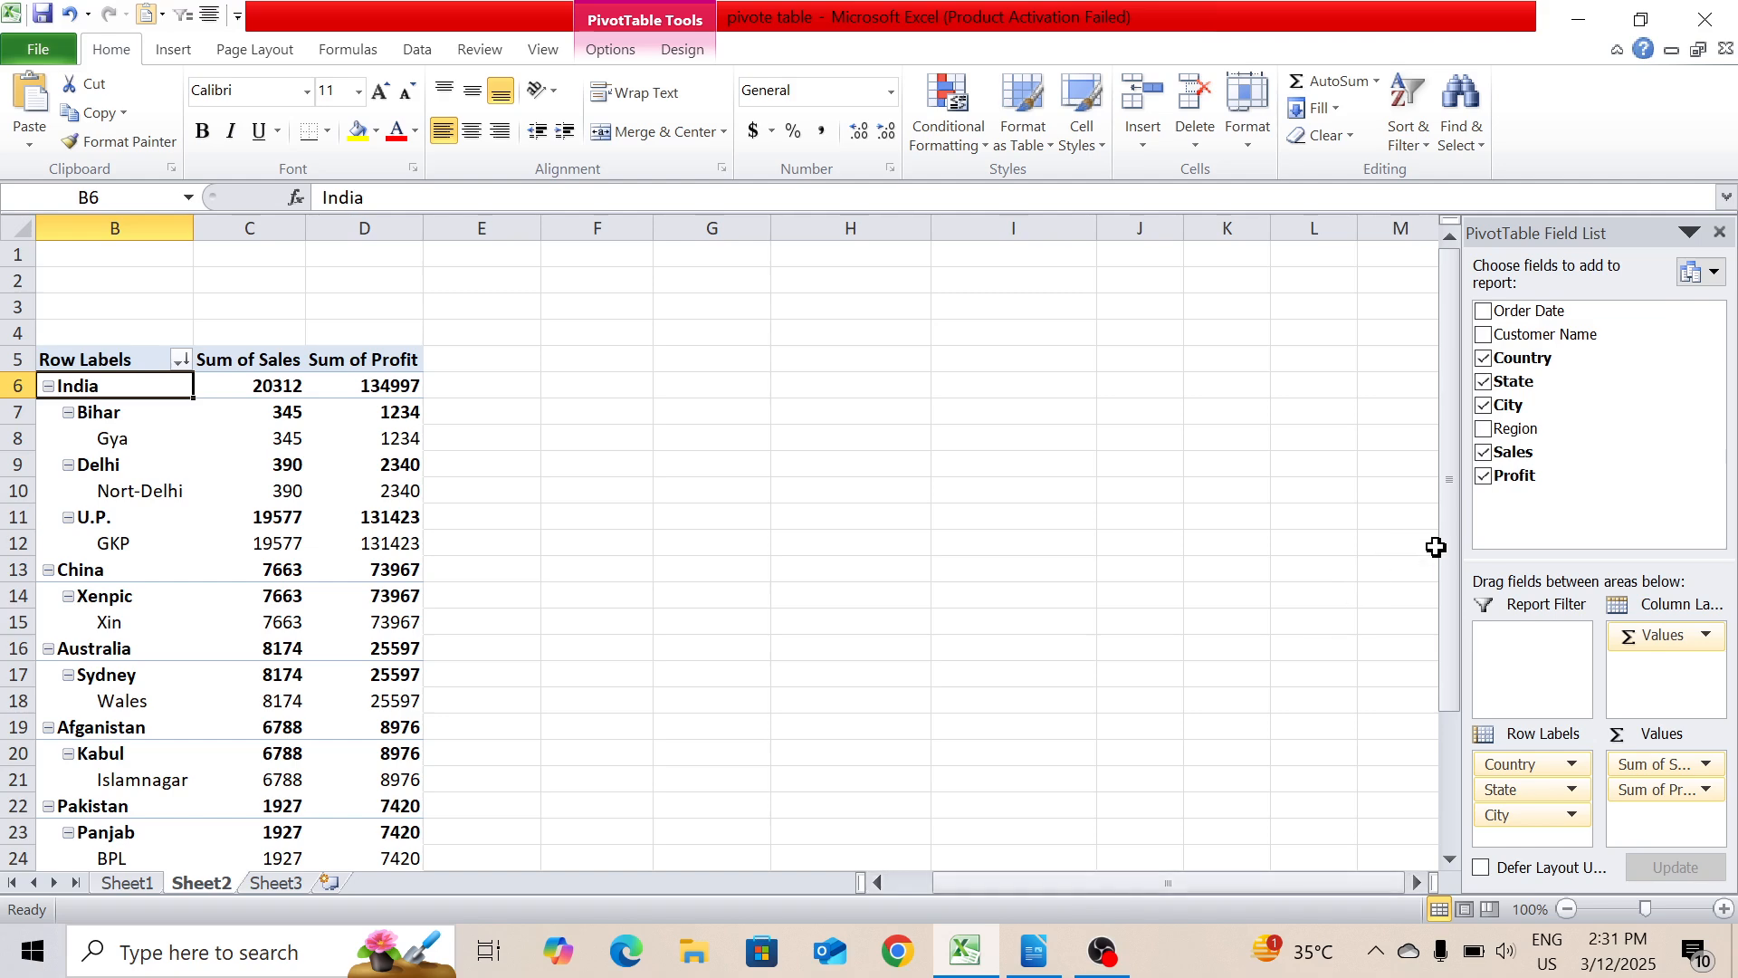
left_click_drag(1451, 553, 1458, 591)
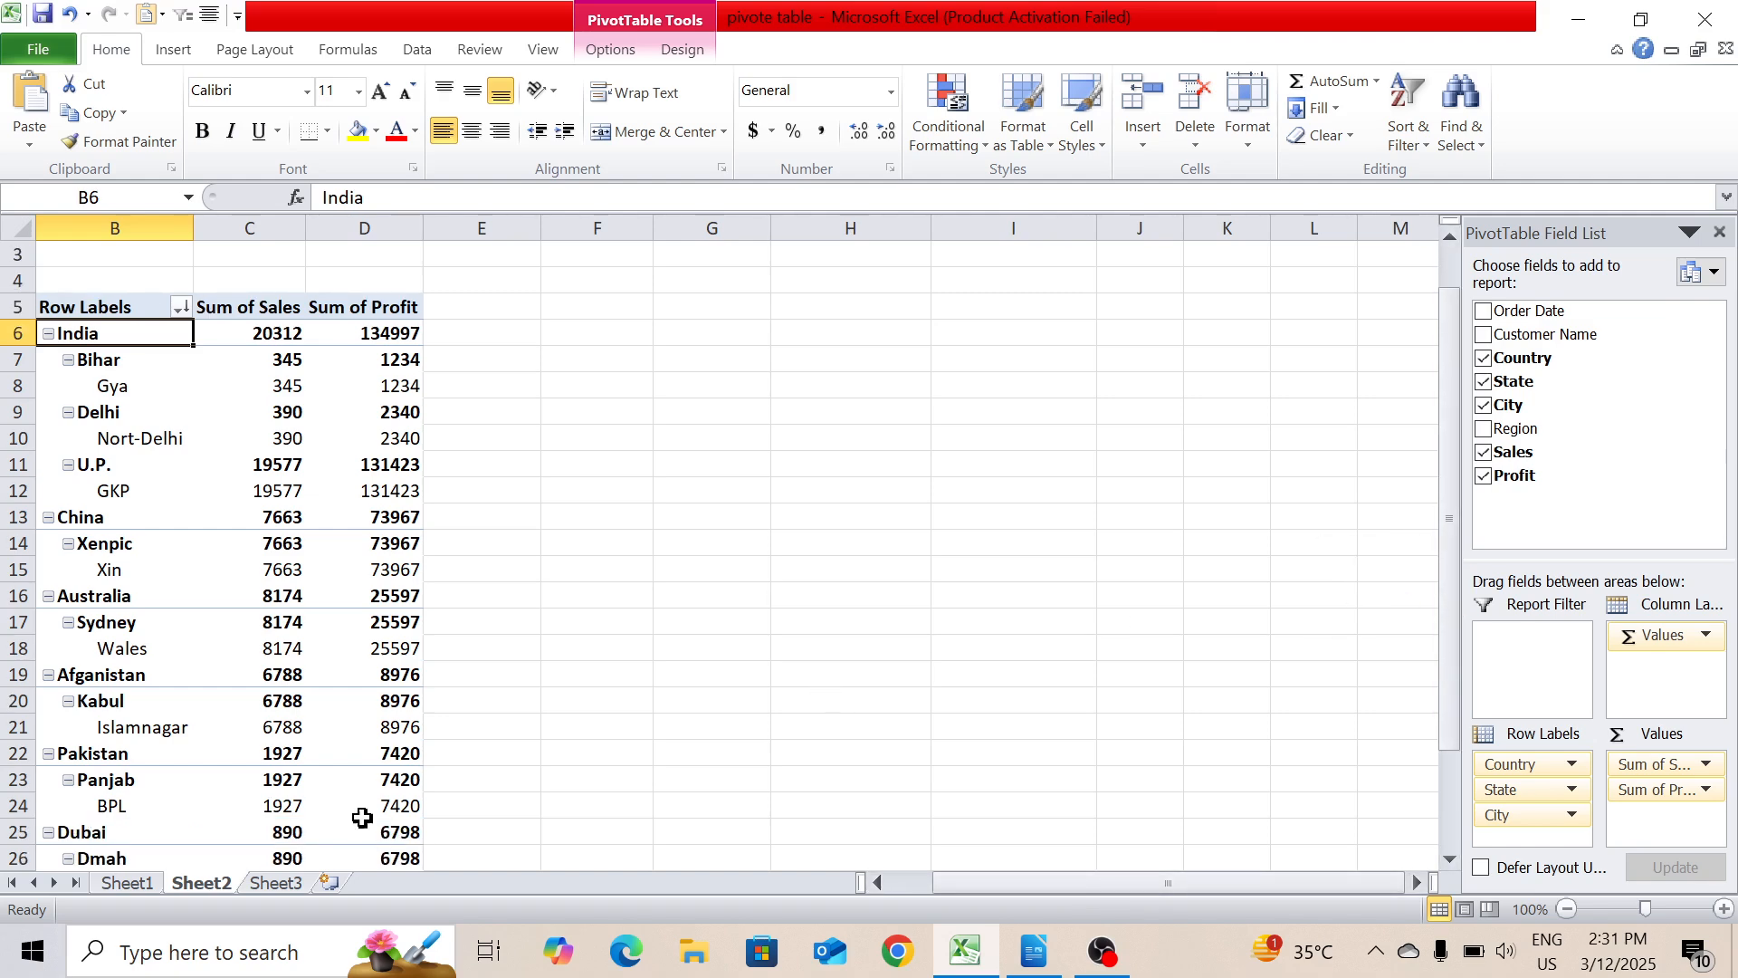
left_click(126, 884)
left_click(996, 459)
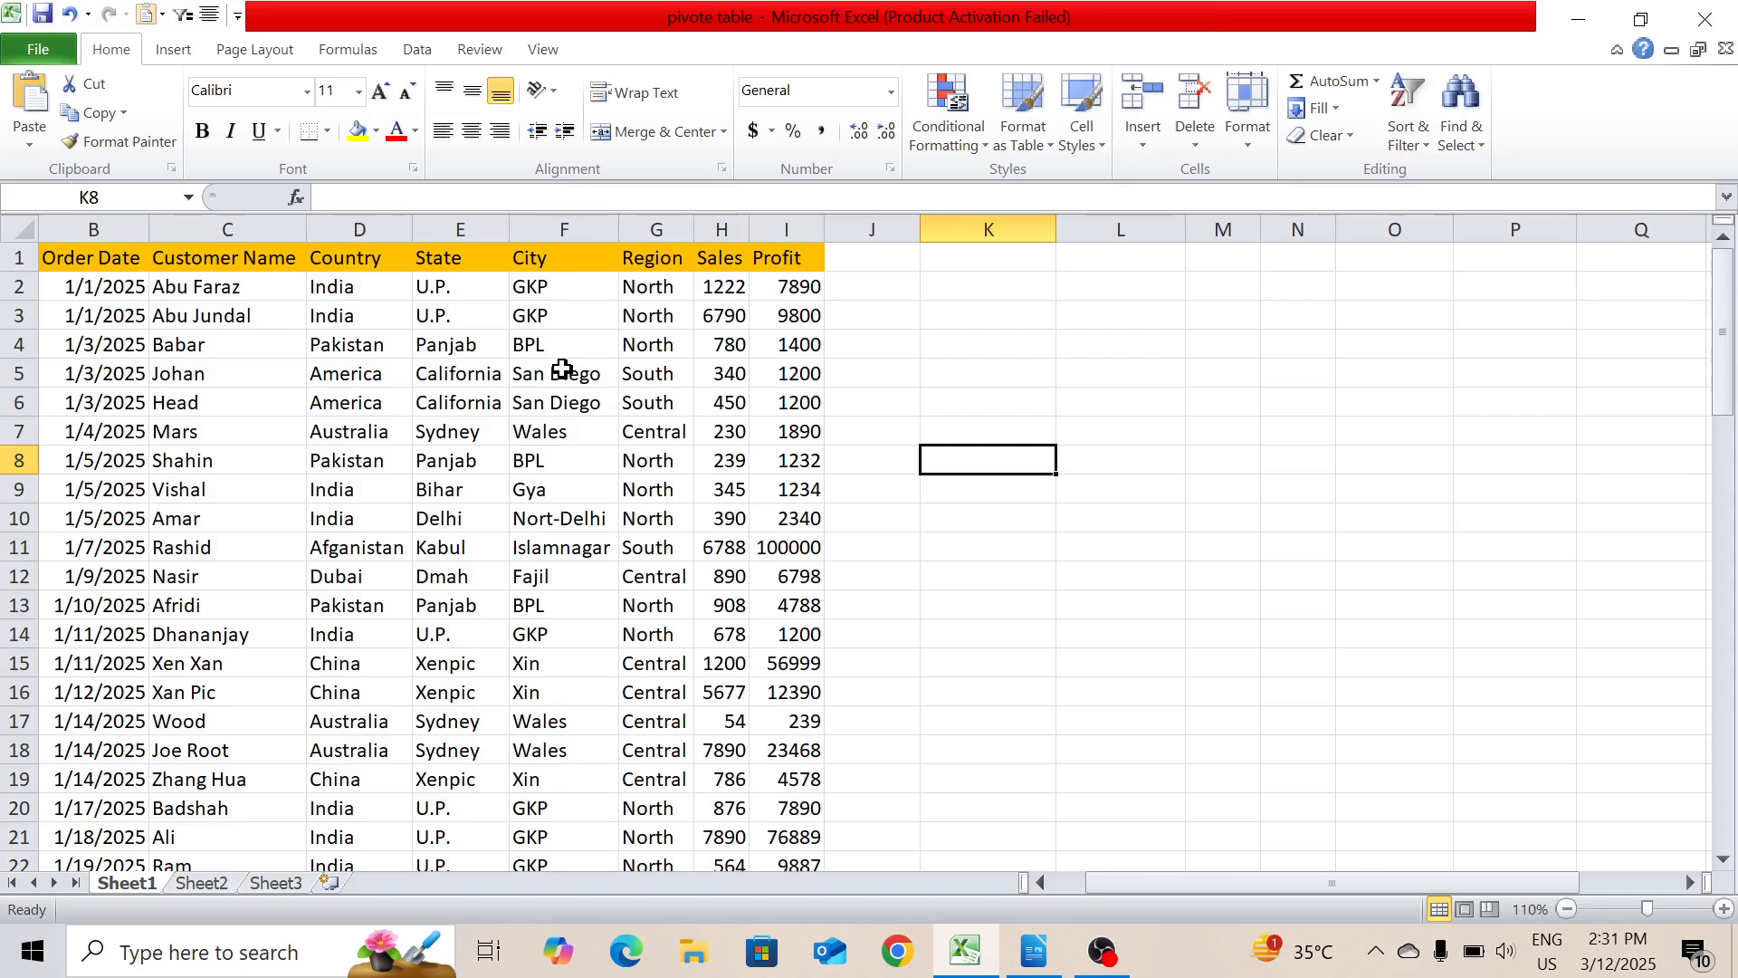
left_click(734, 348)
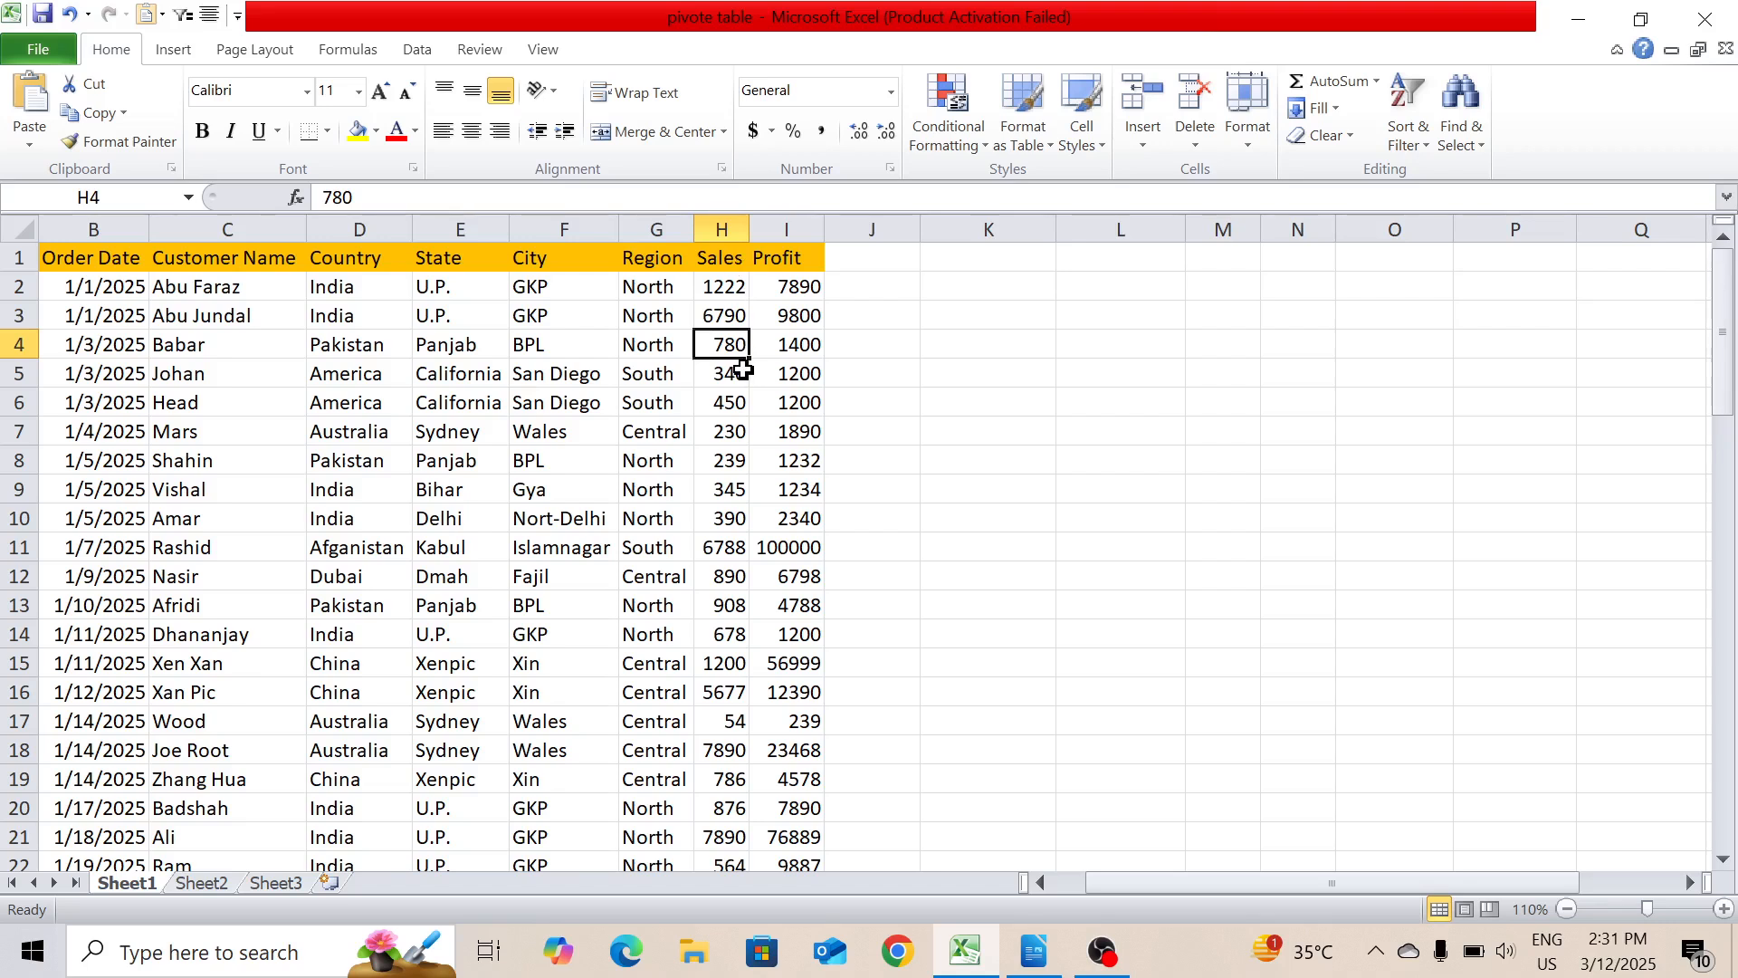
type("230")
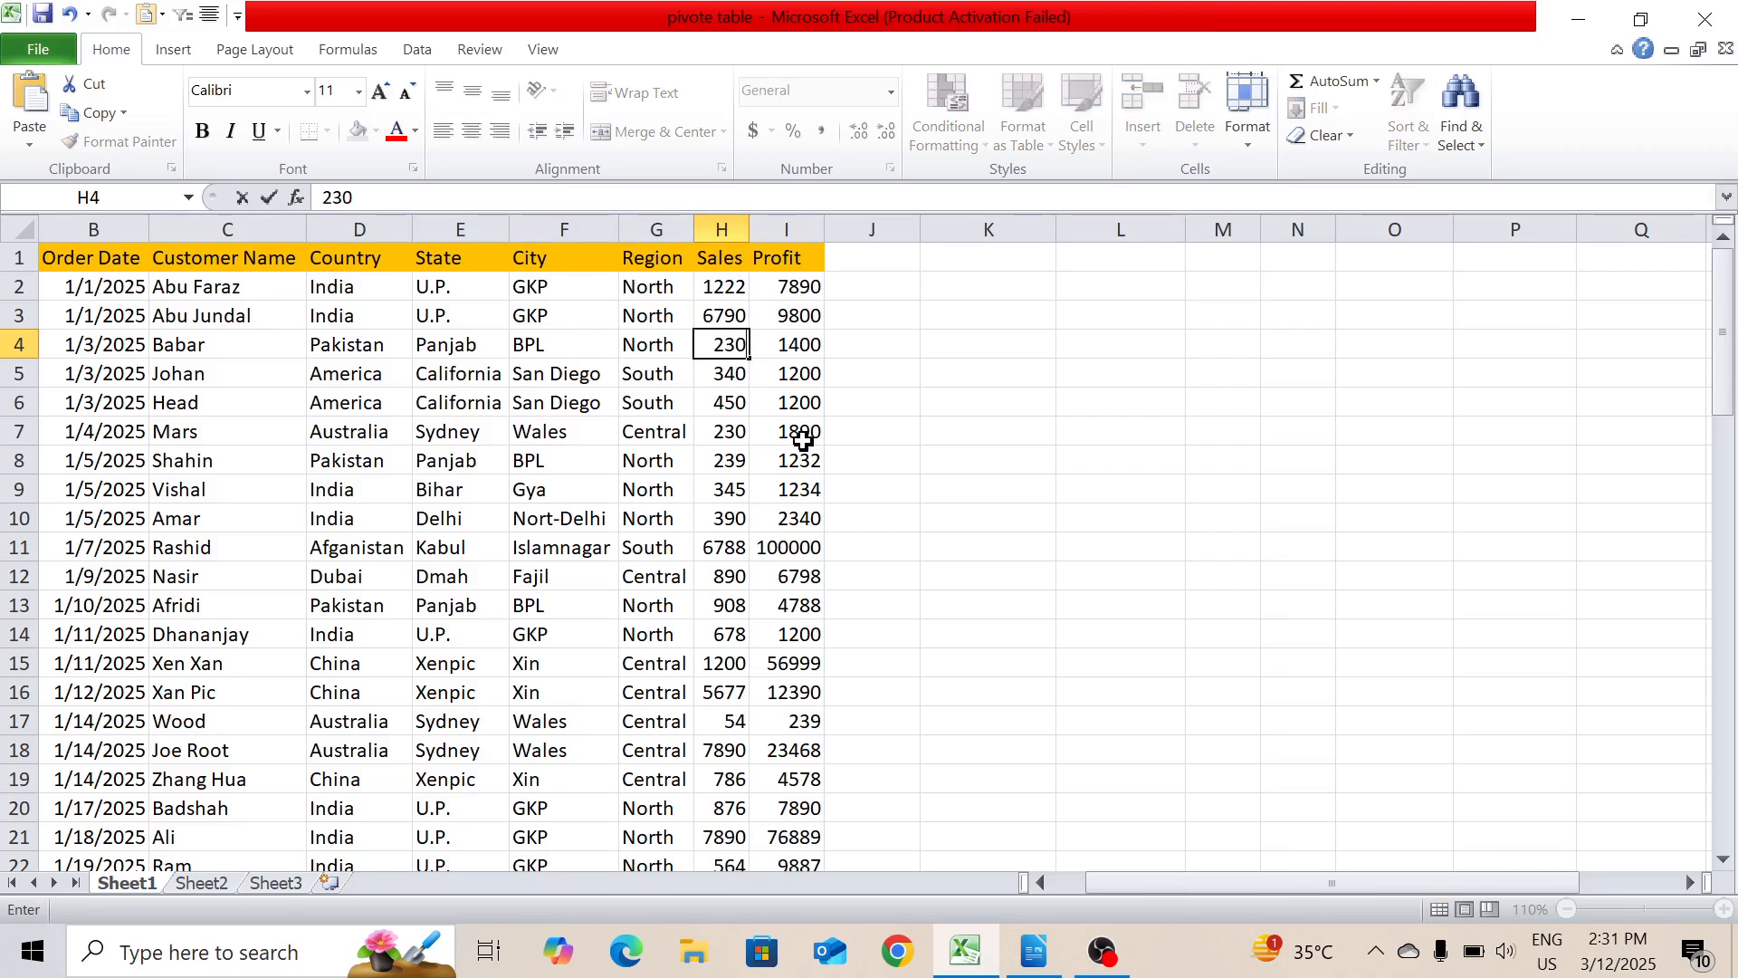
left_click(969, 497)
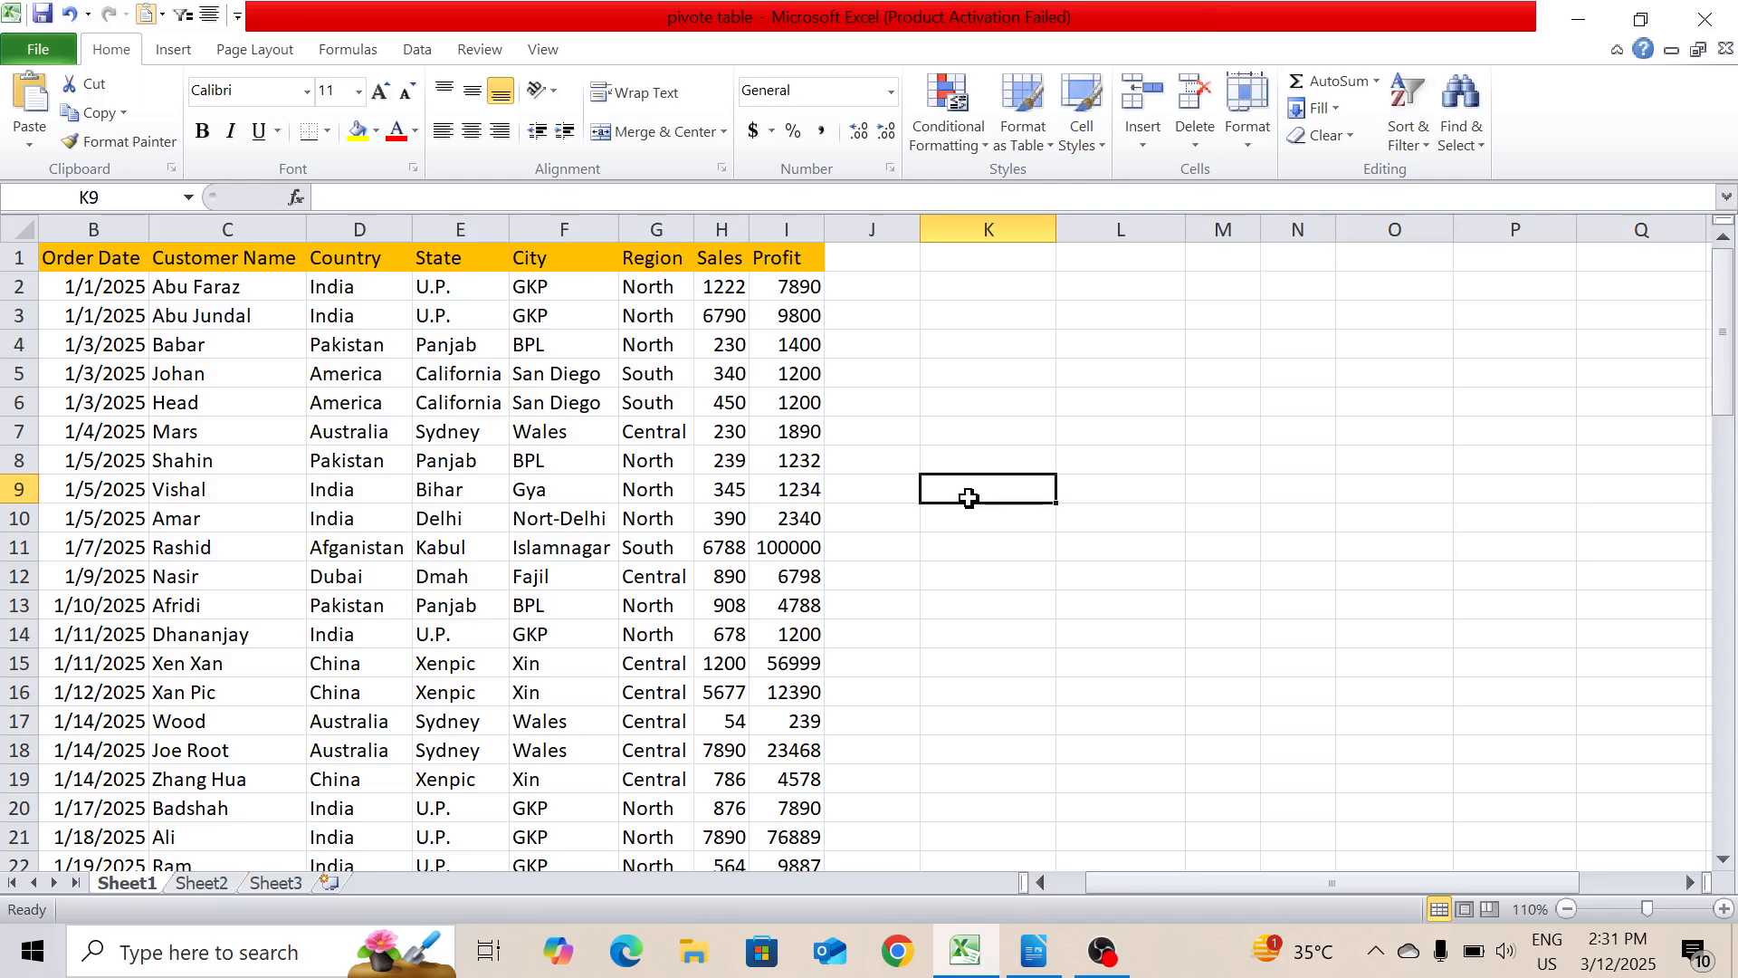
- Compare the Sheet2 PivotTable with the Sheet1 source data, and filter the PivotTable's Country row labels by searching "pak" to show Pakistan
left_click(199, 884)
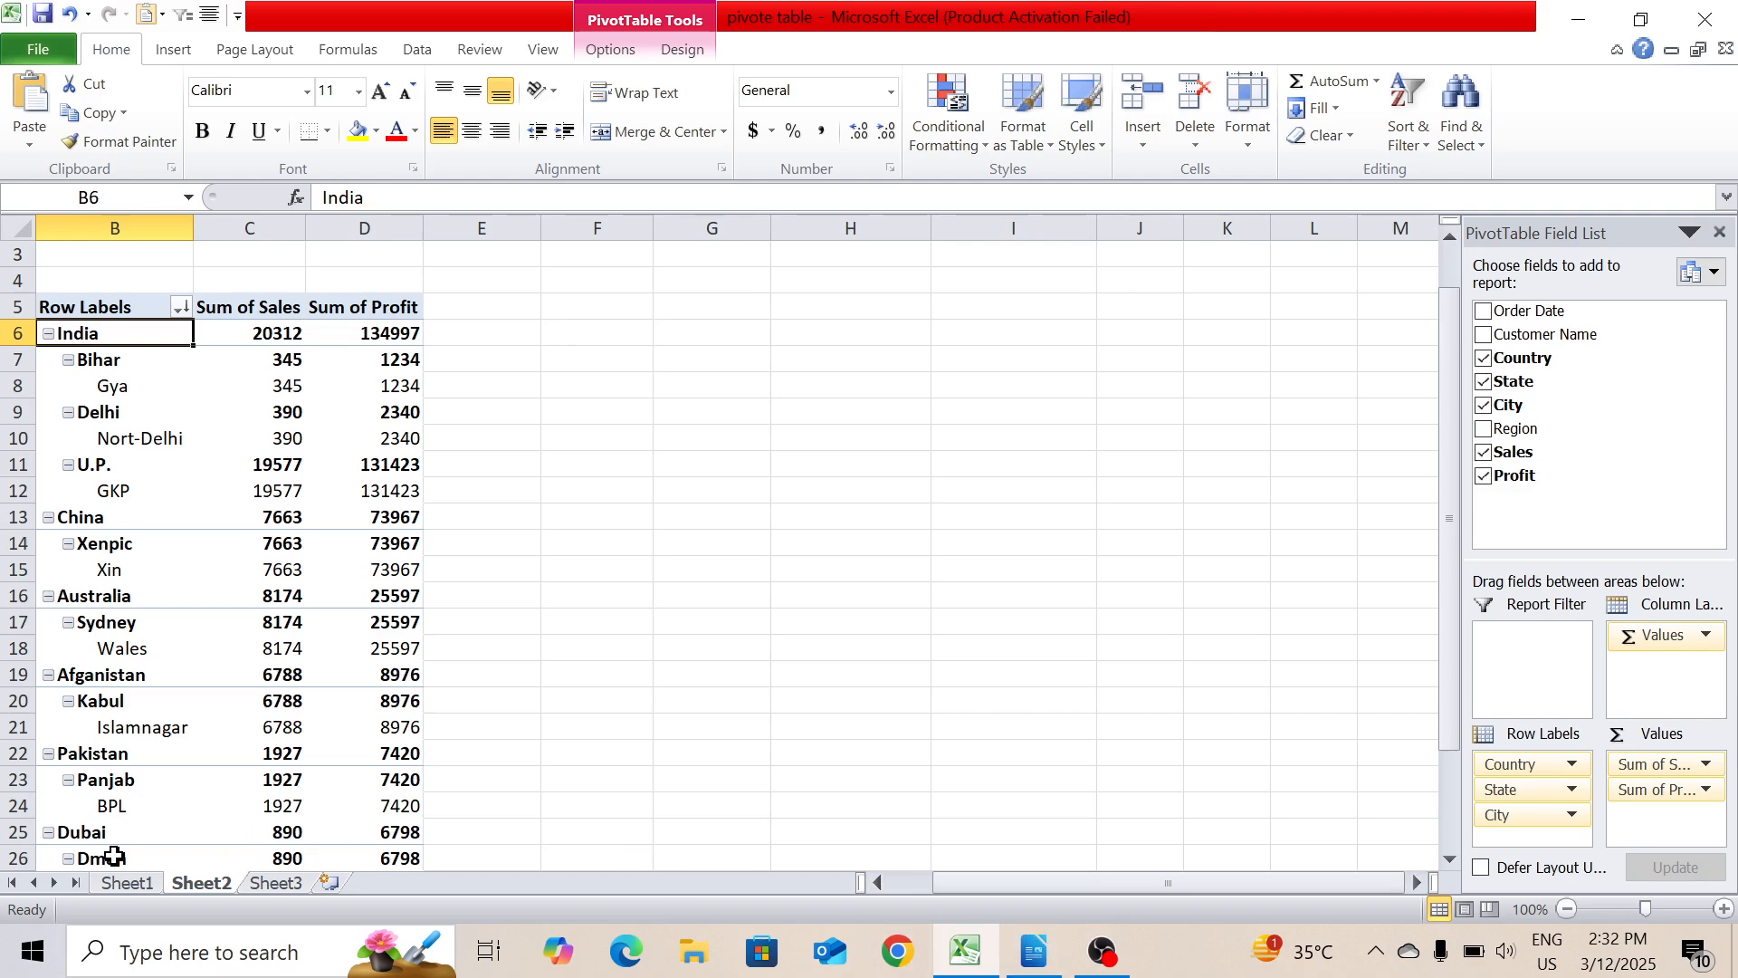
left_click(119, 883)
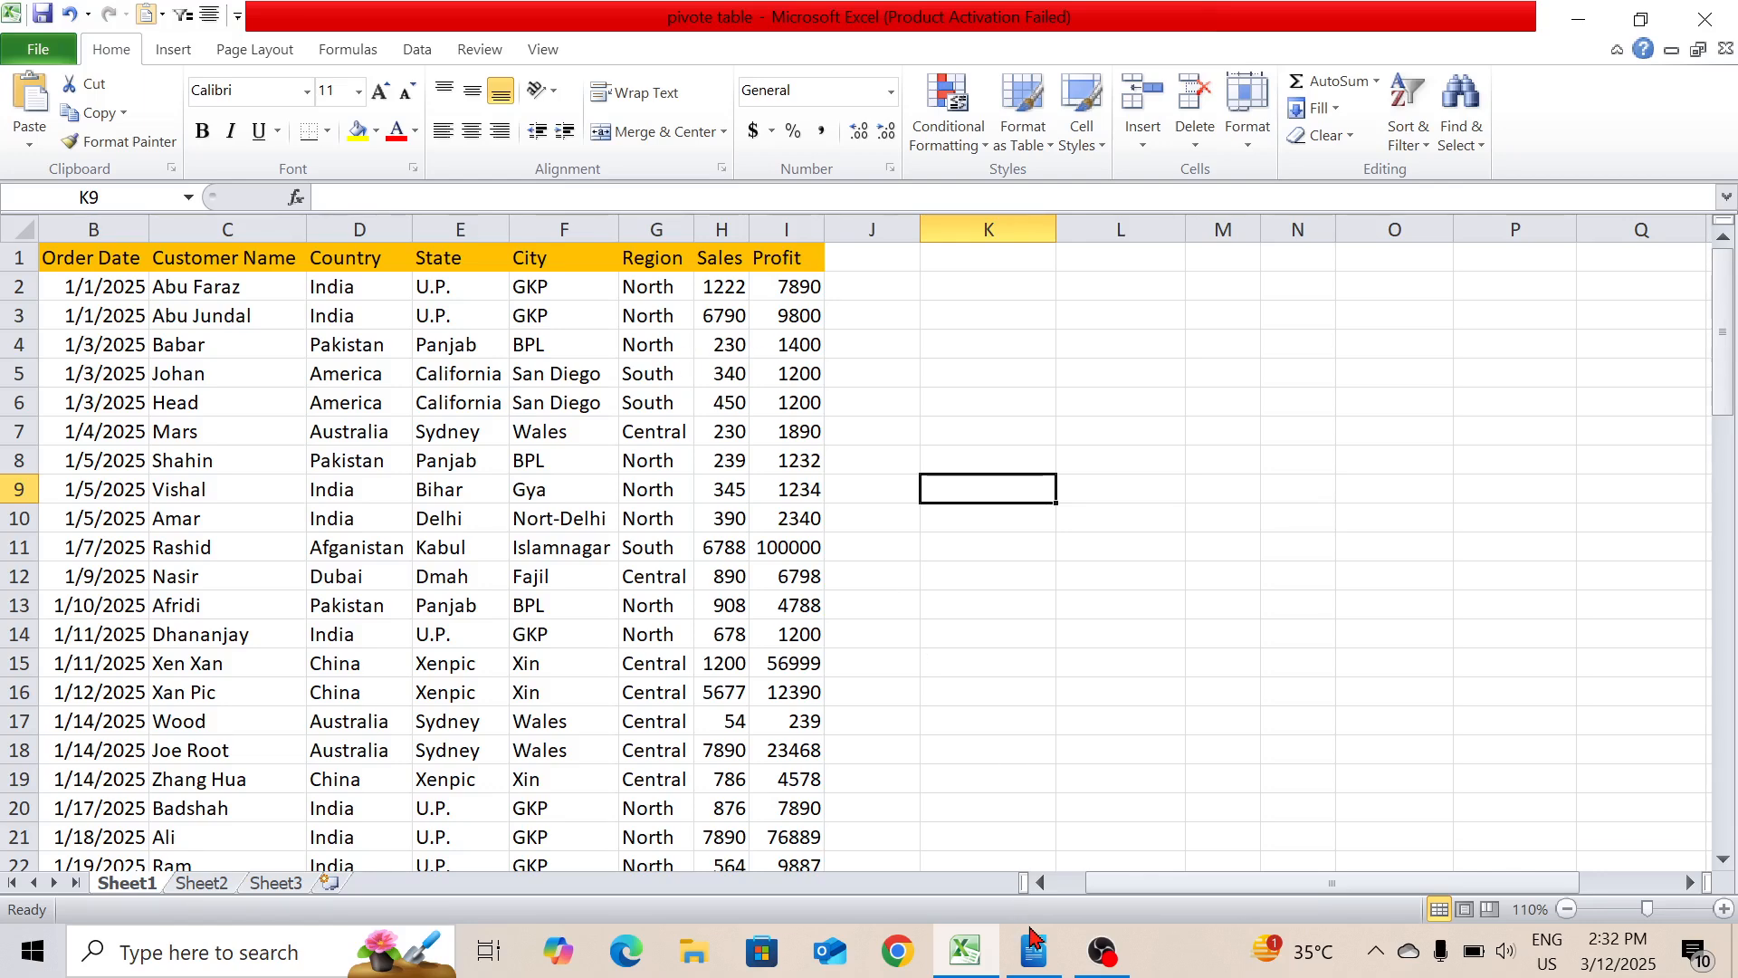
left_click(201, 883)
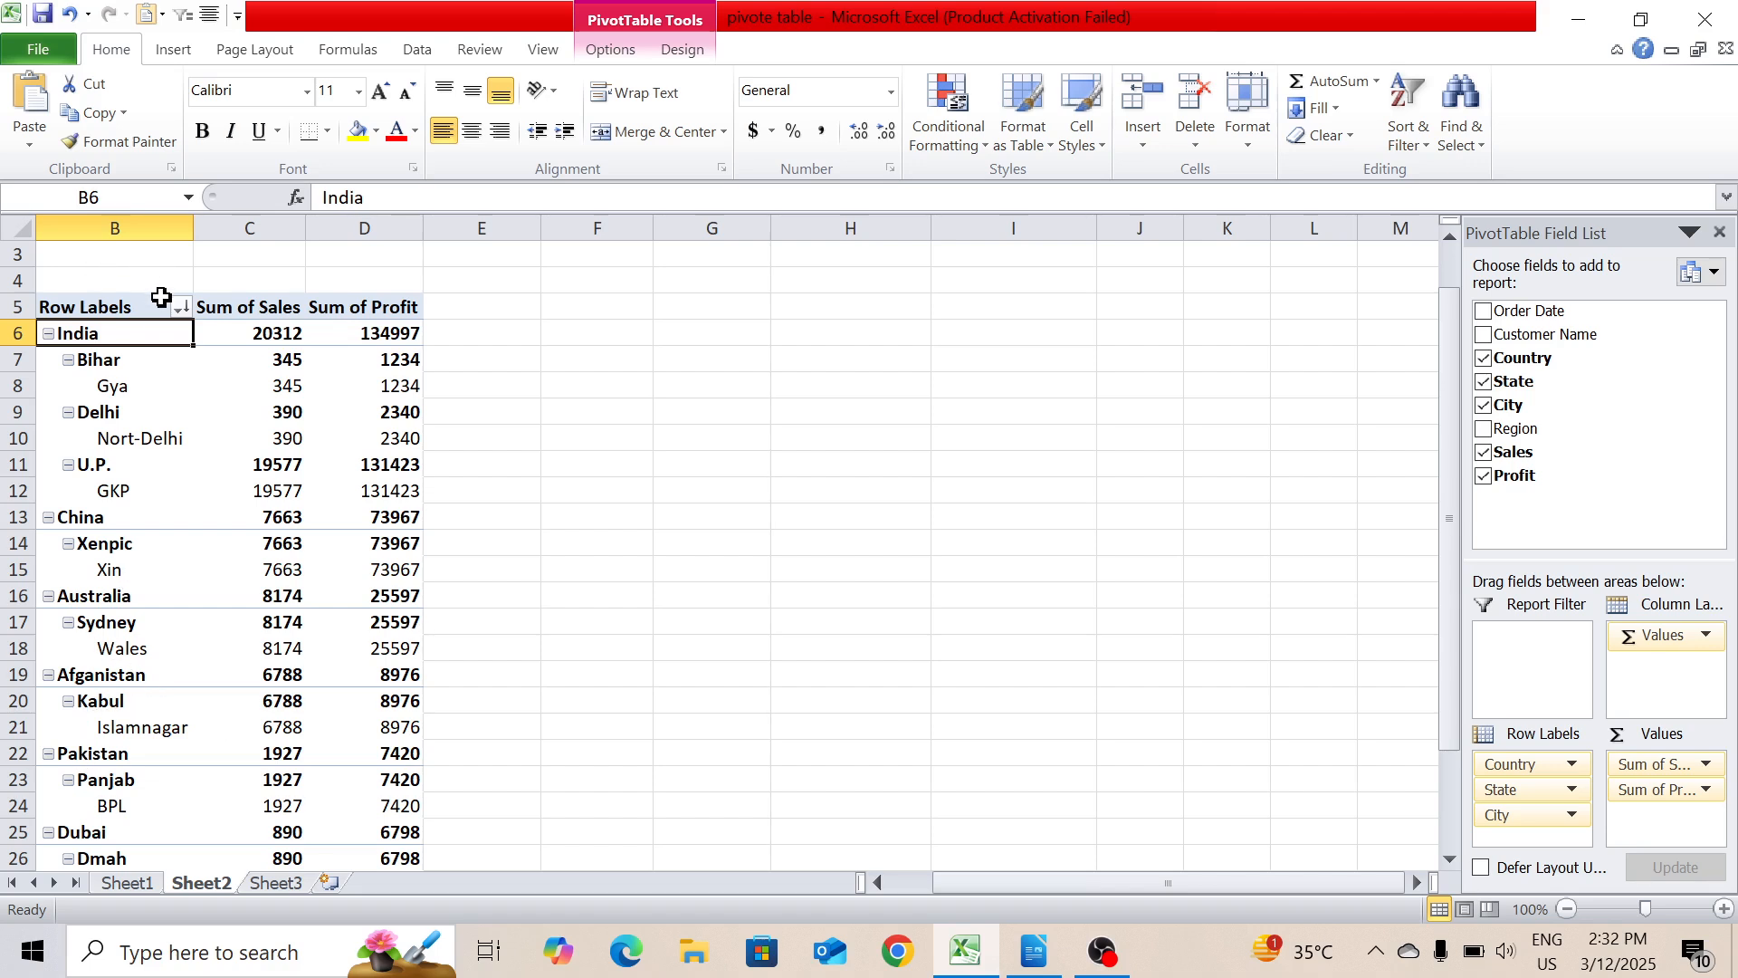
left_click(178, 314)
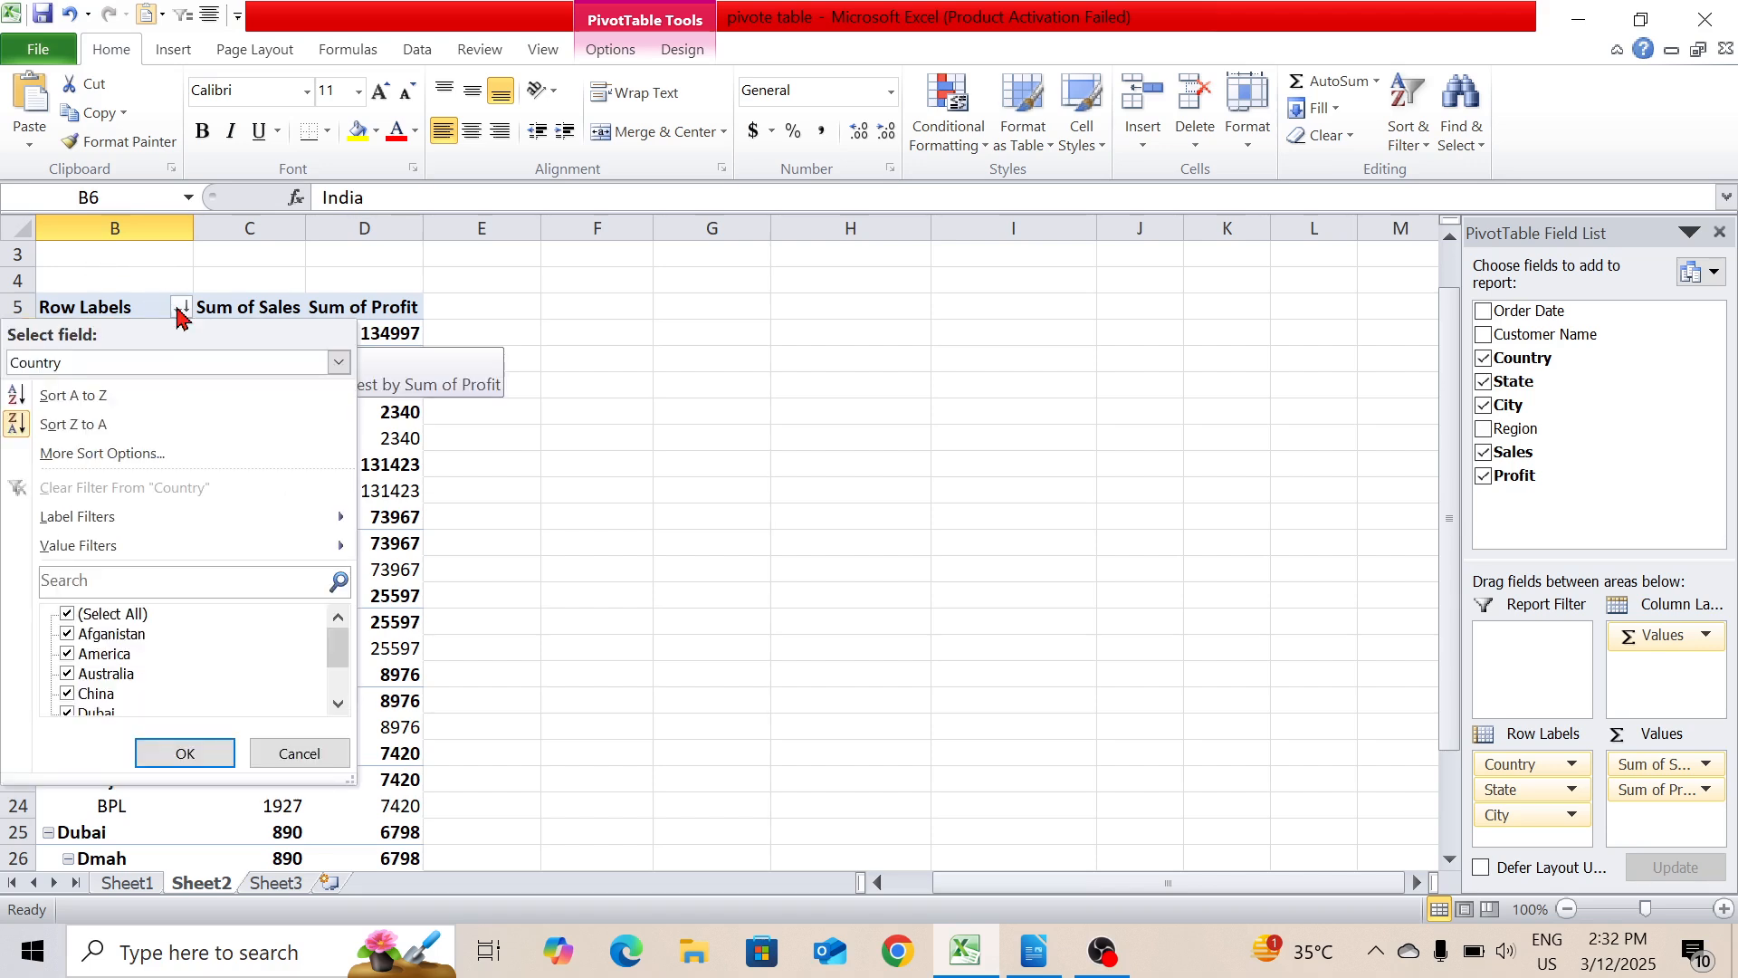
left_click(102, 587)
type("pak")
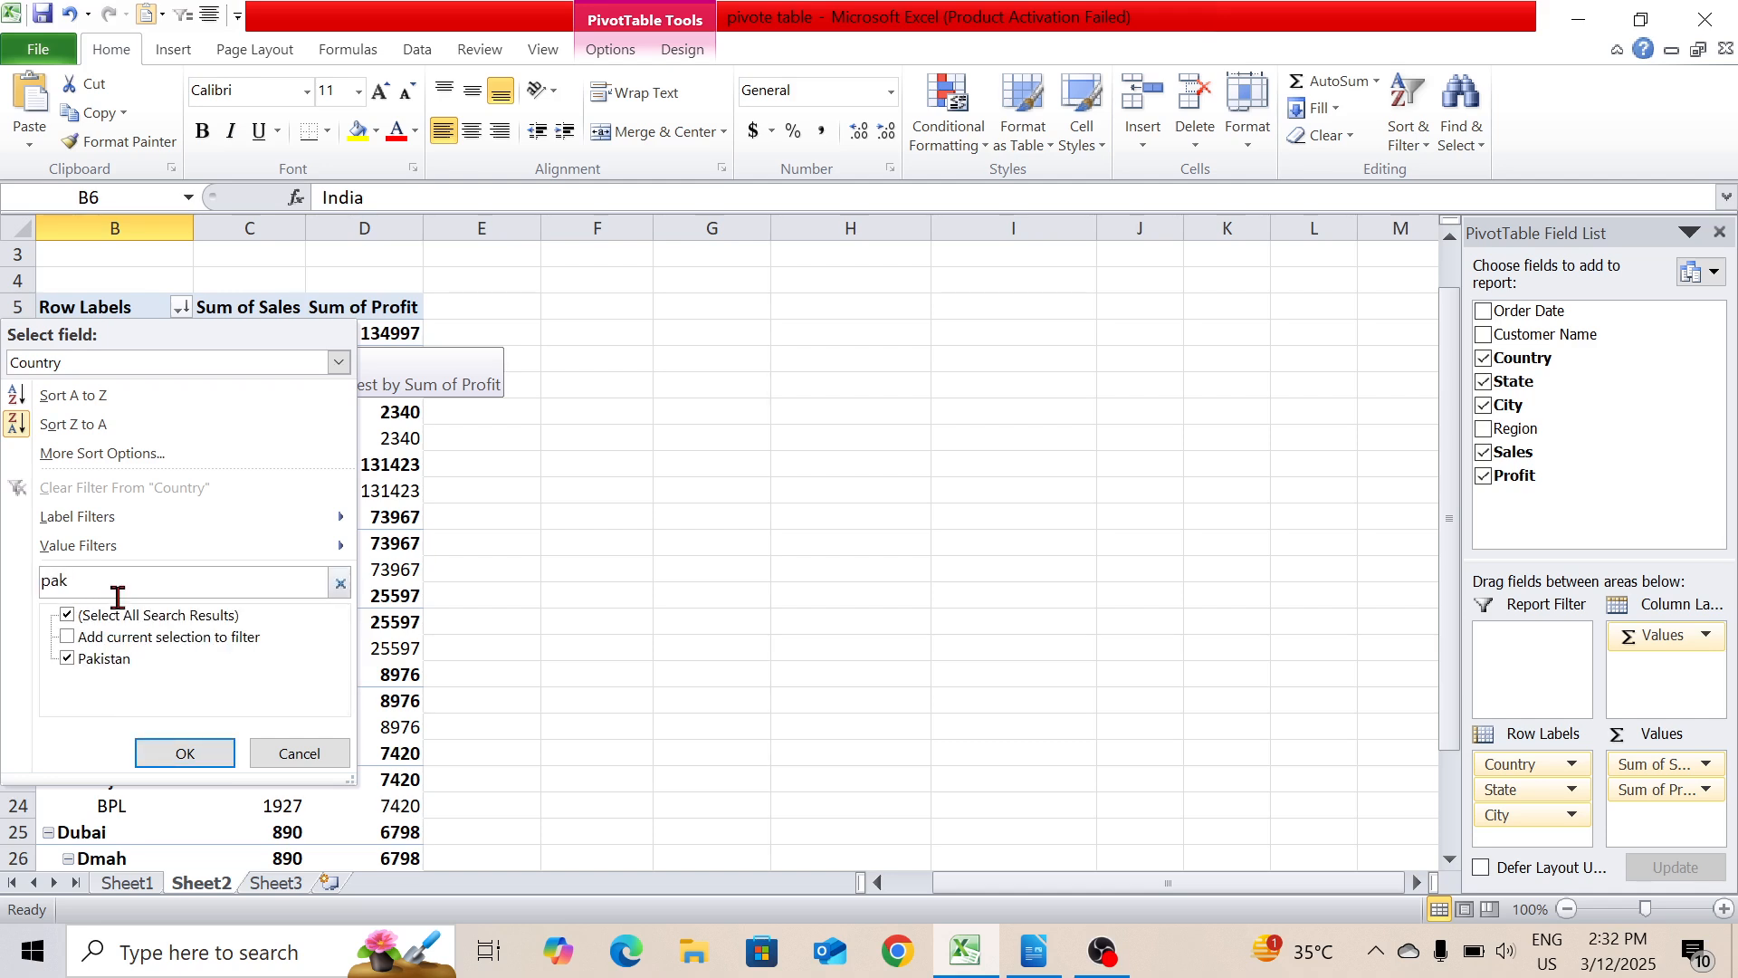
left_click(216, 752)
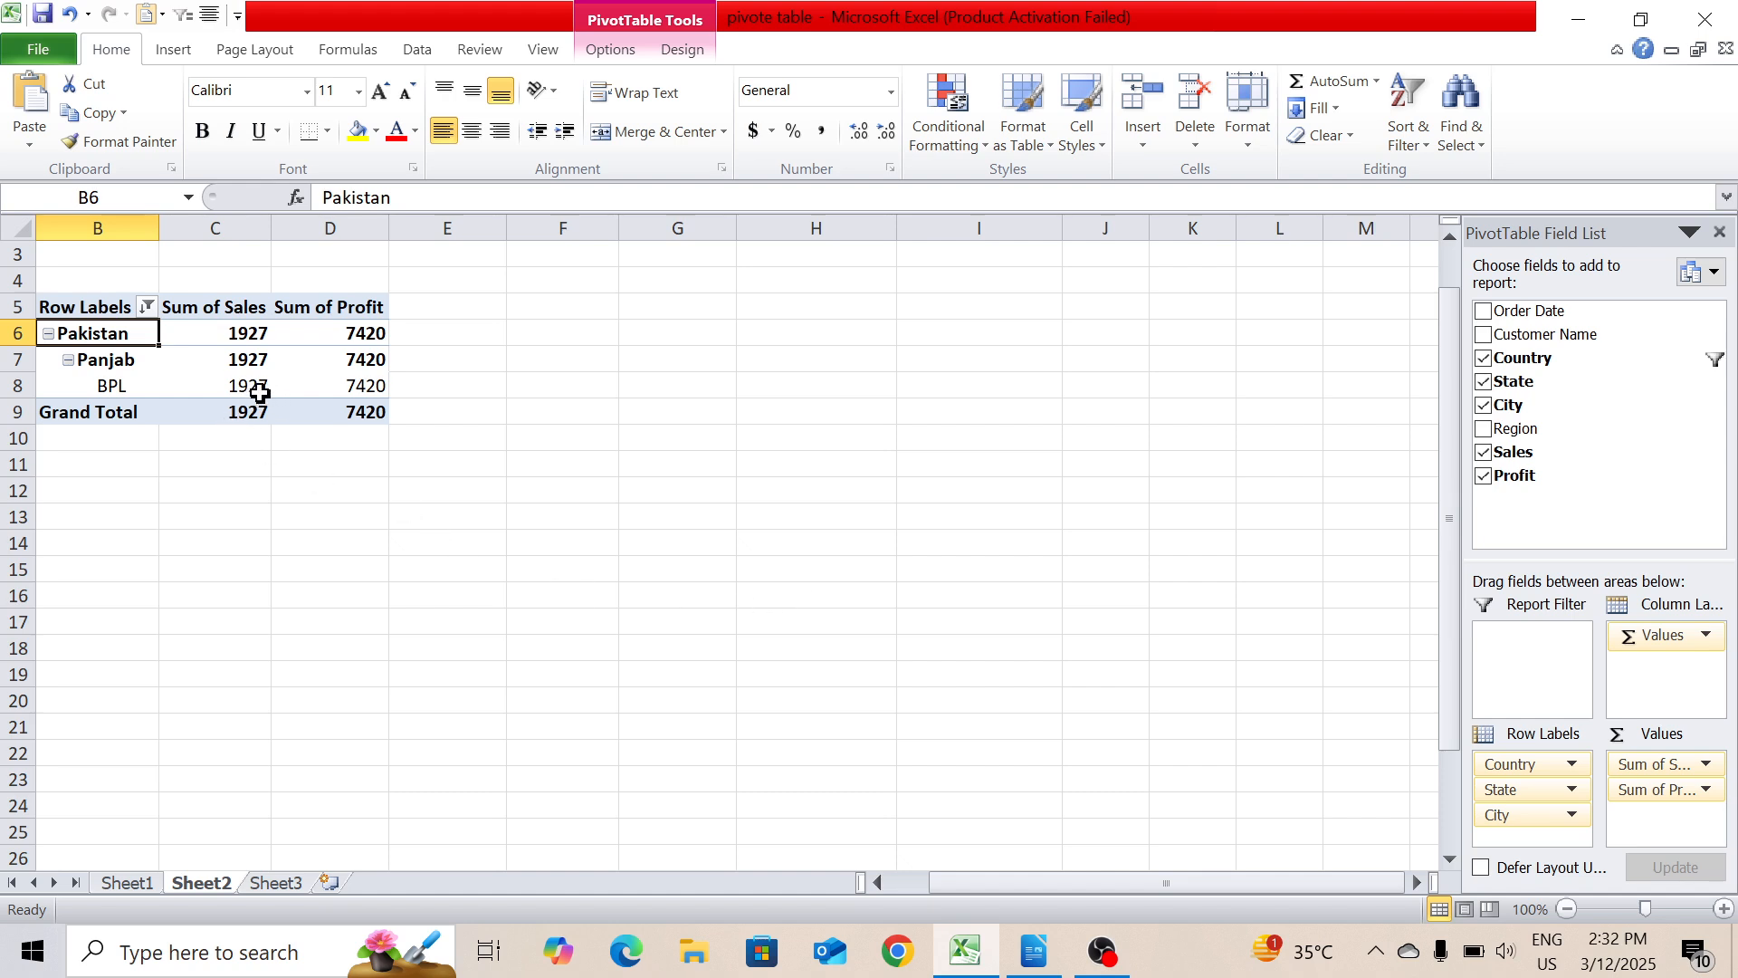
- Refresh the Sheet2 PivotTable from the edited source data, and collapse and re-expand its Panjab group
mouse_move(245, 390)
left_click(198, 373)
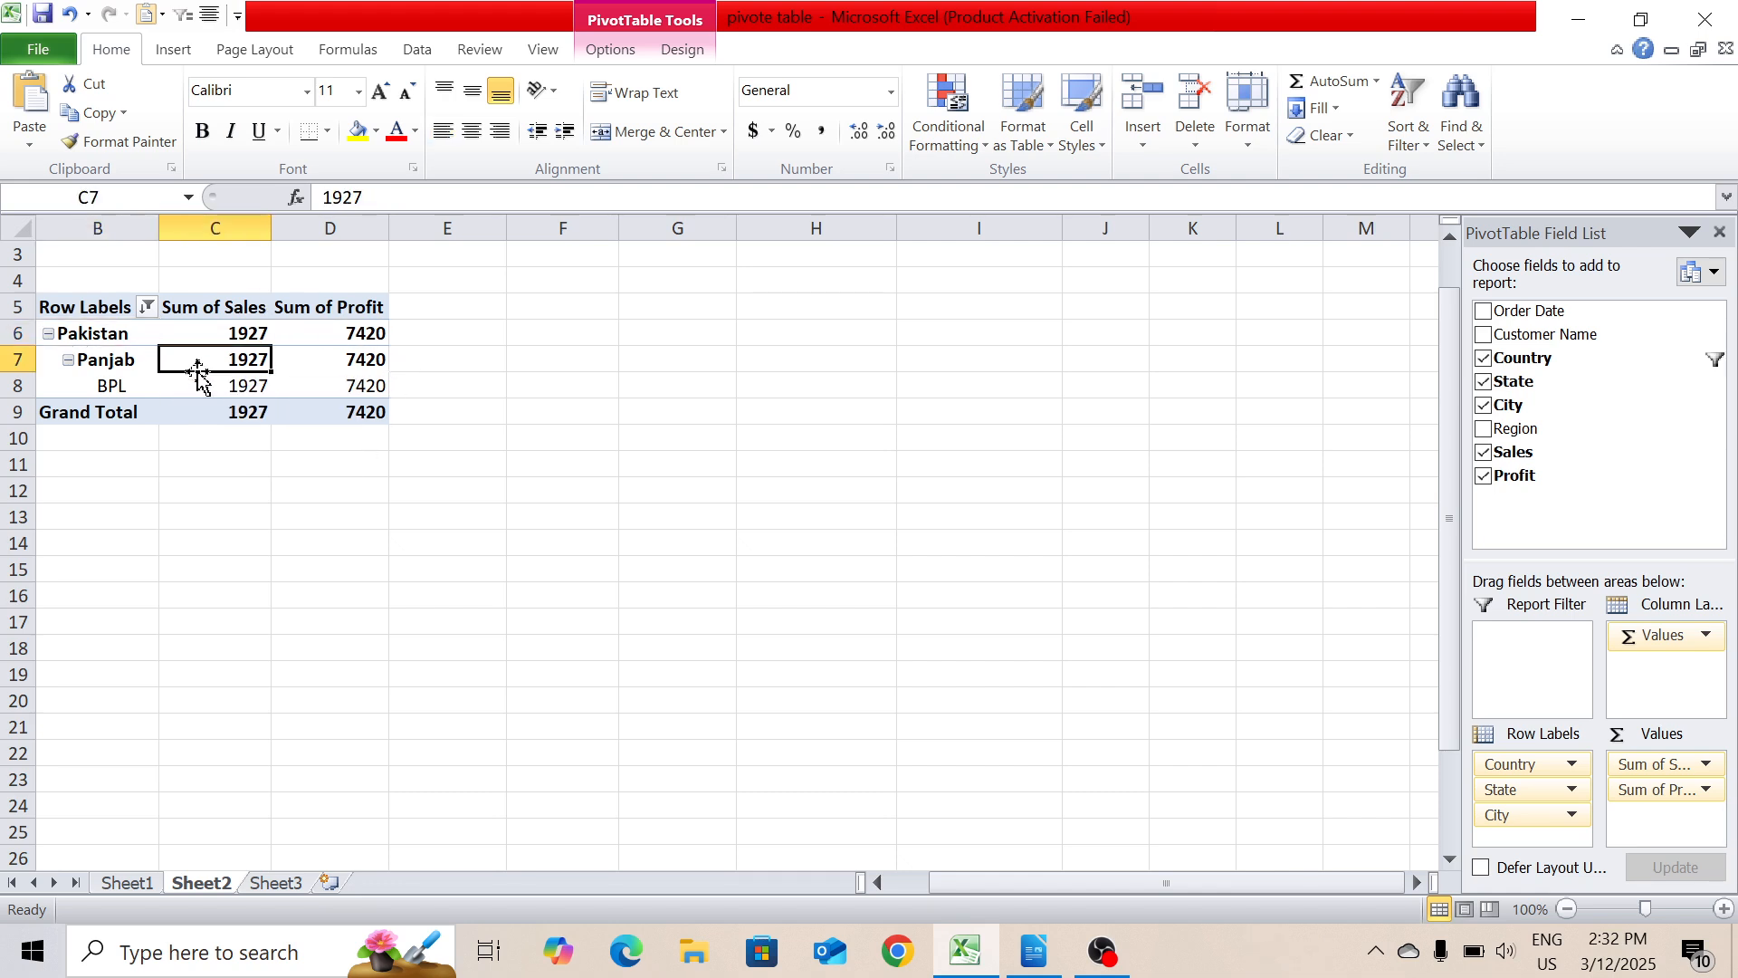
left_click(614, 53)
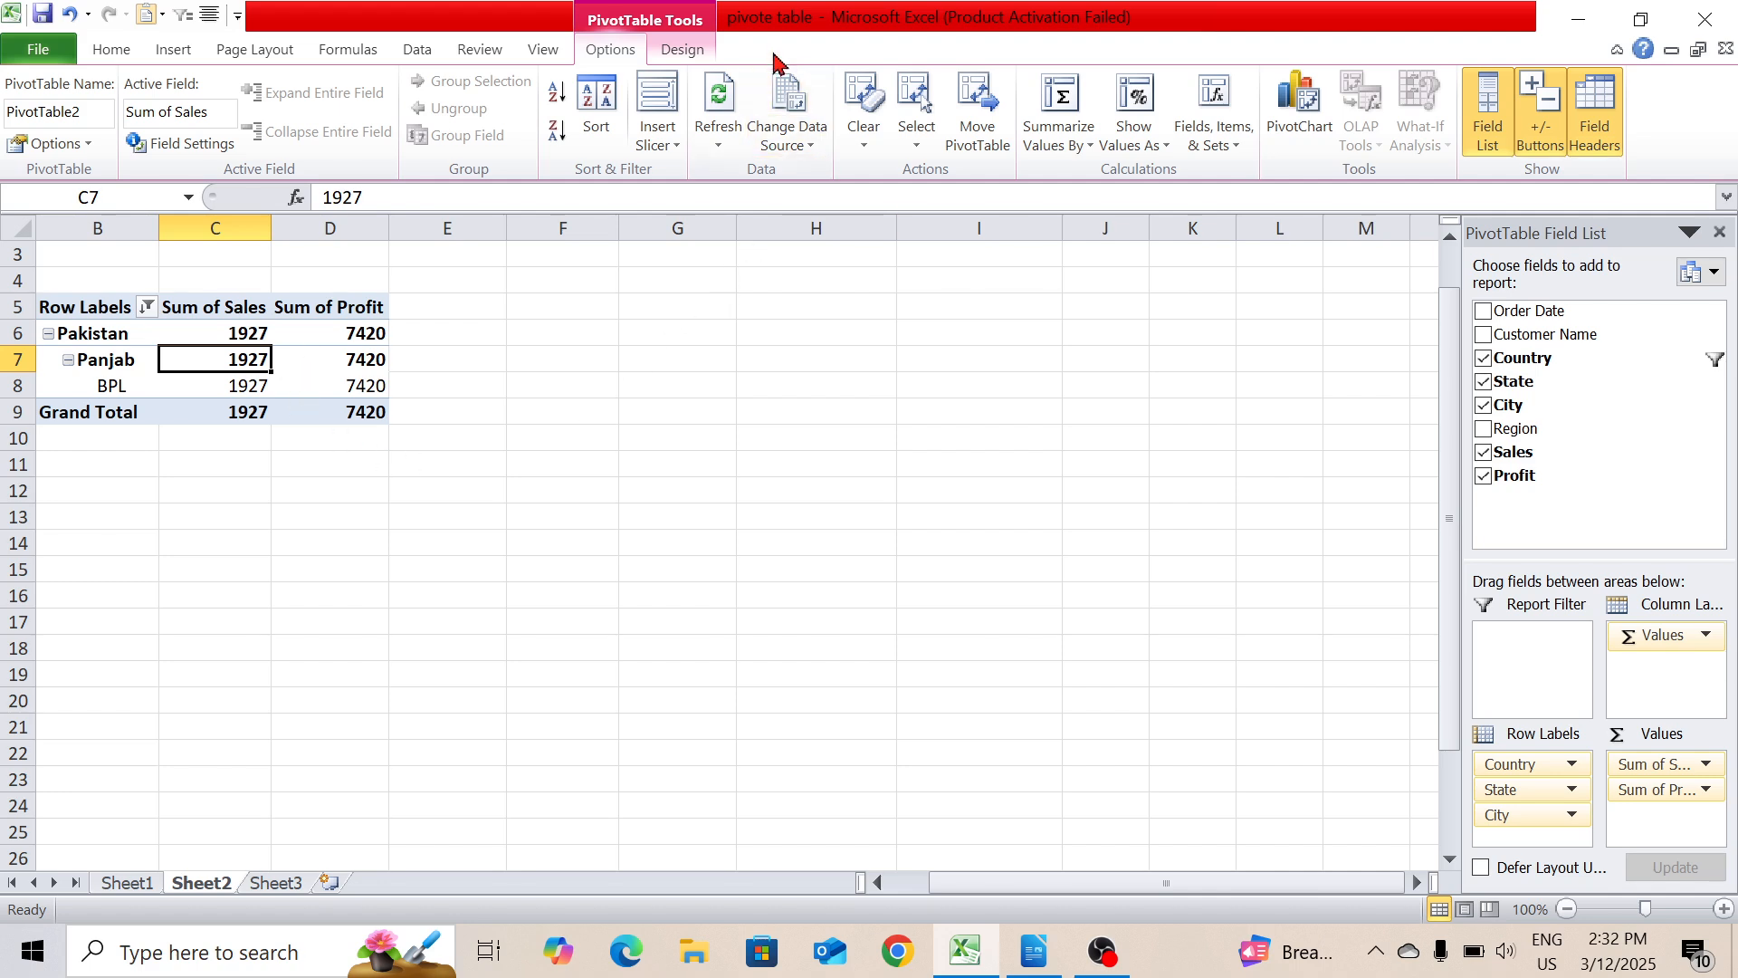
left_click(727, 95)
left_click(68, 361)
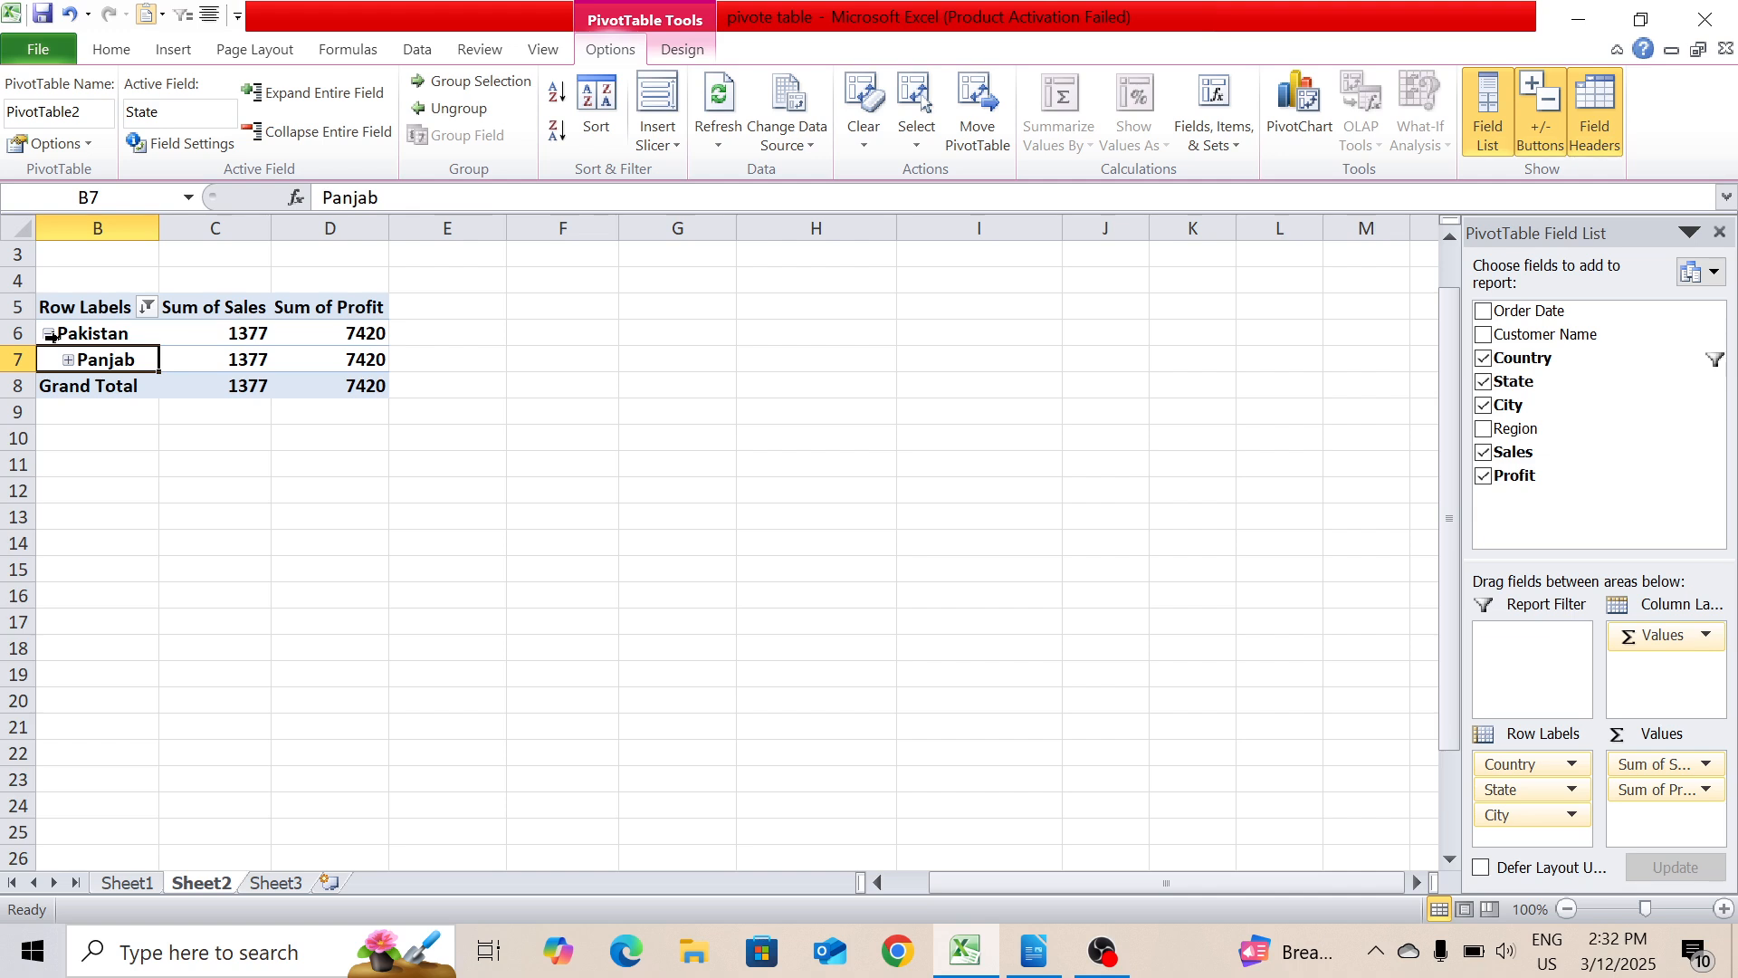
left_click(51, 337)
left_click(68, 360)
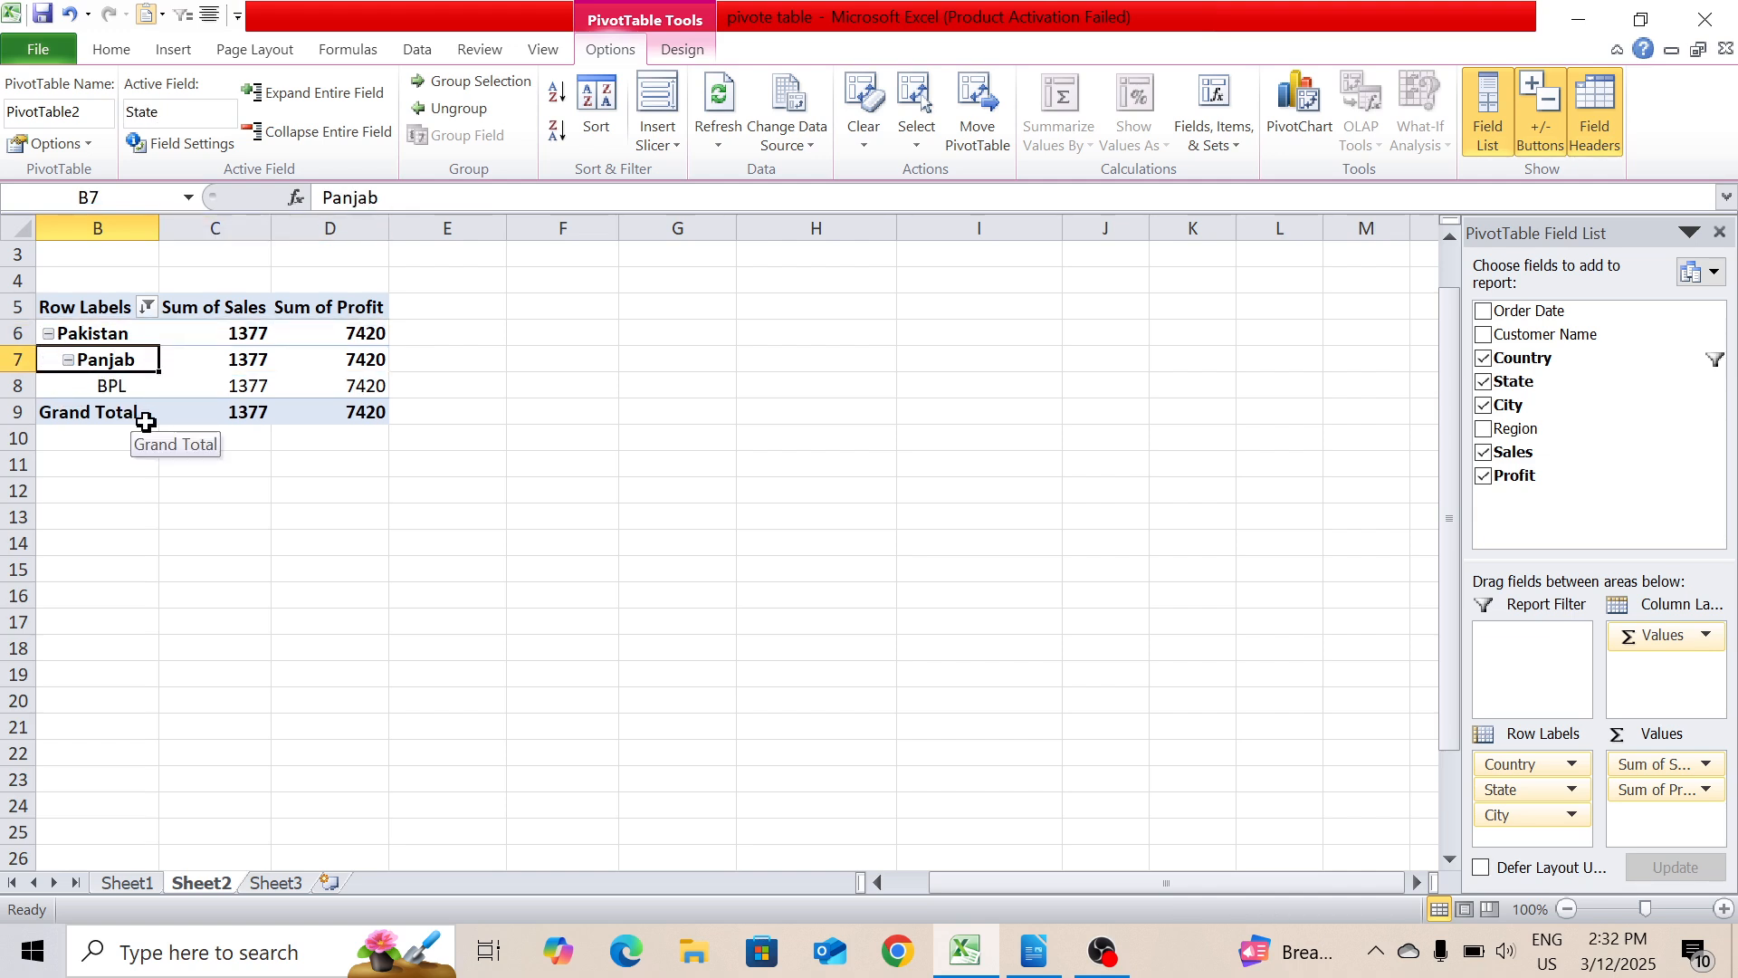
- Check the Sheet1 source data and add the Customer Name field to the Sheet2 PivotTable's Row Labels below City
left_click(127, 883)
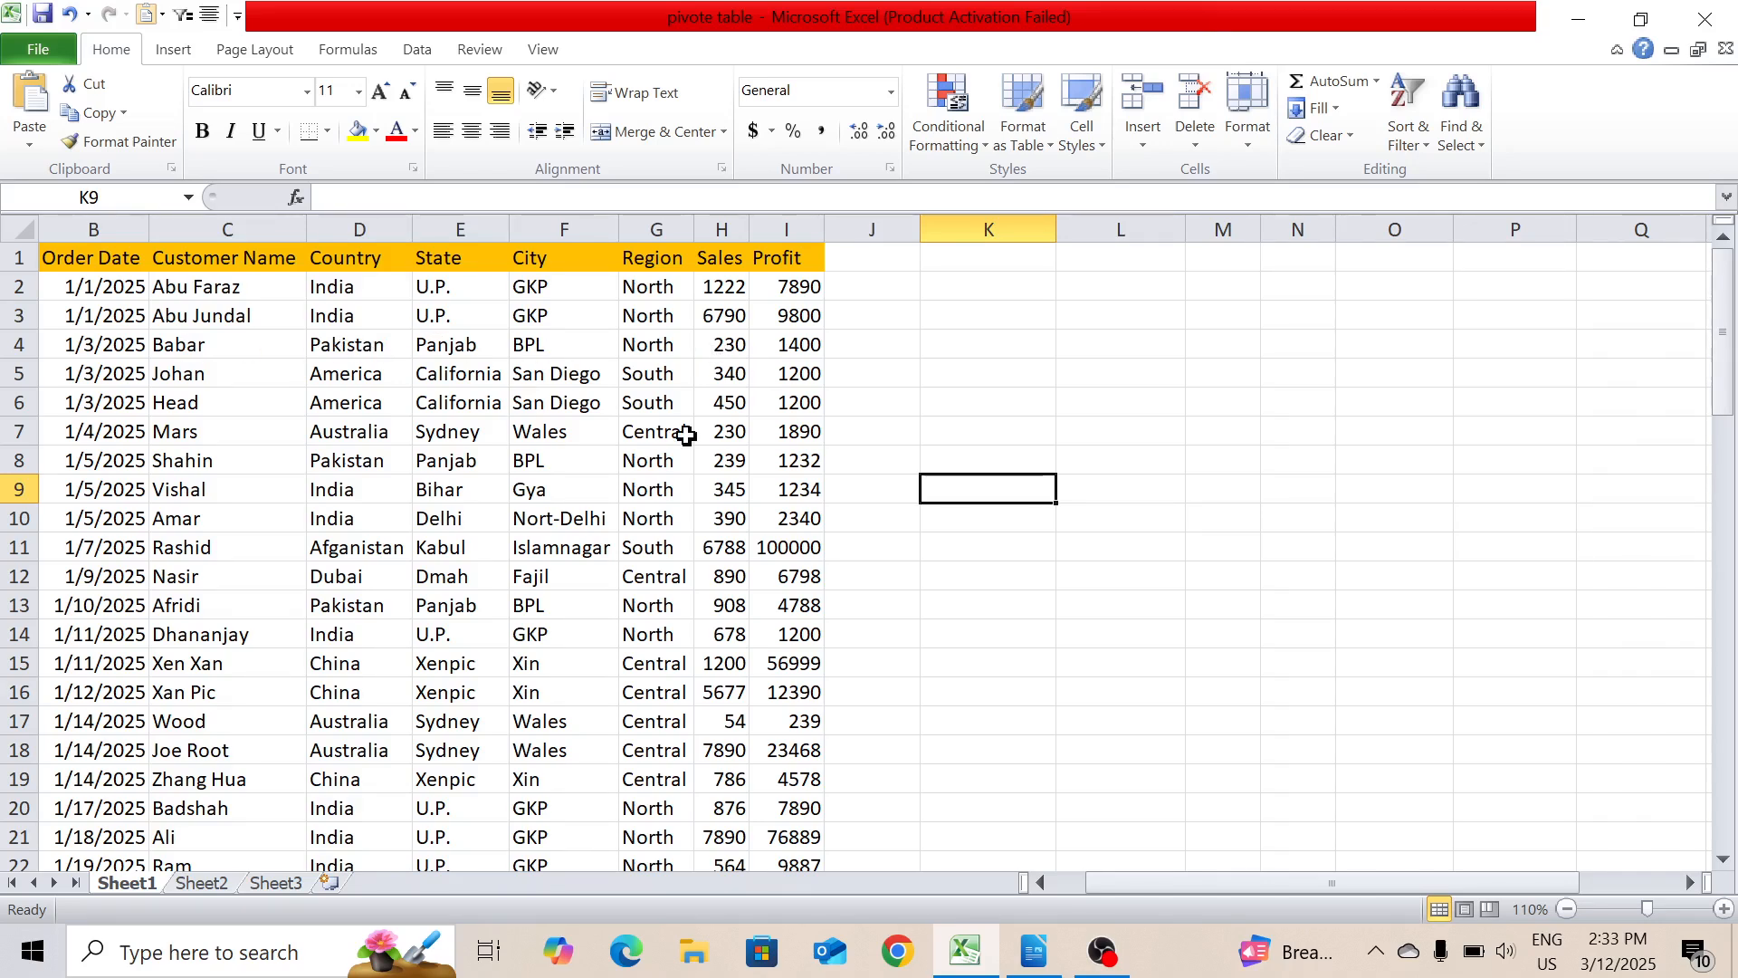
left_click(199, 885)
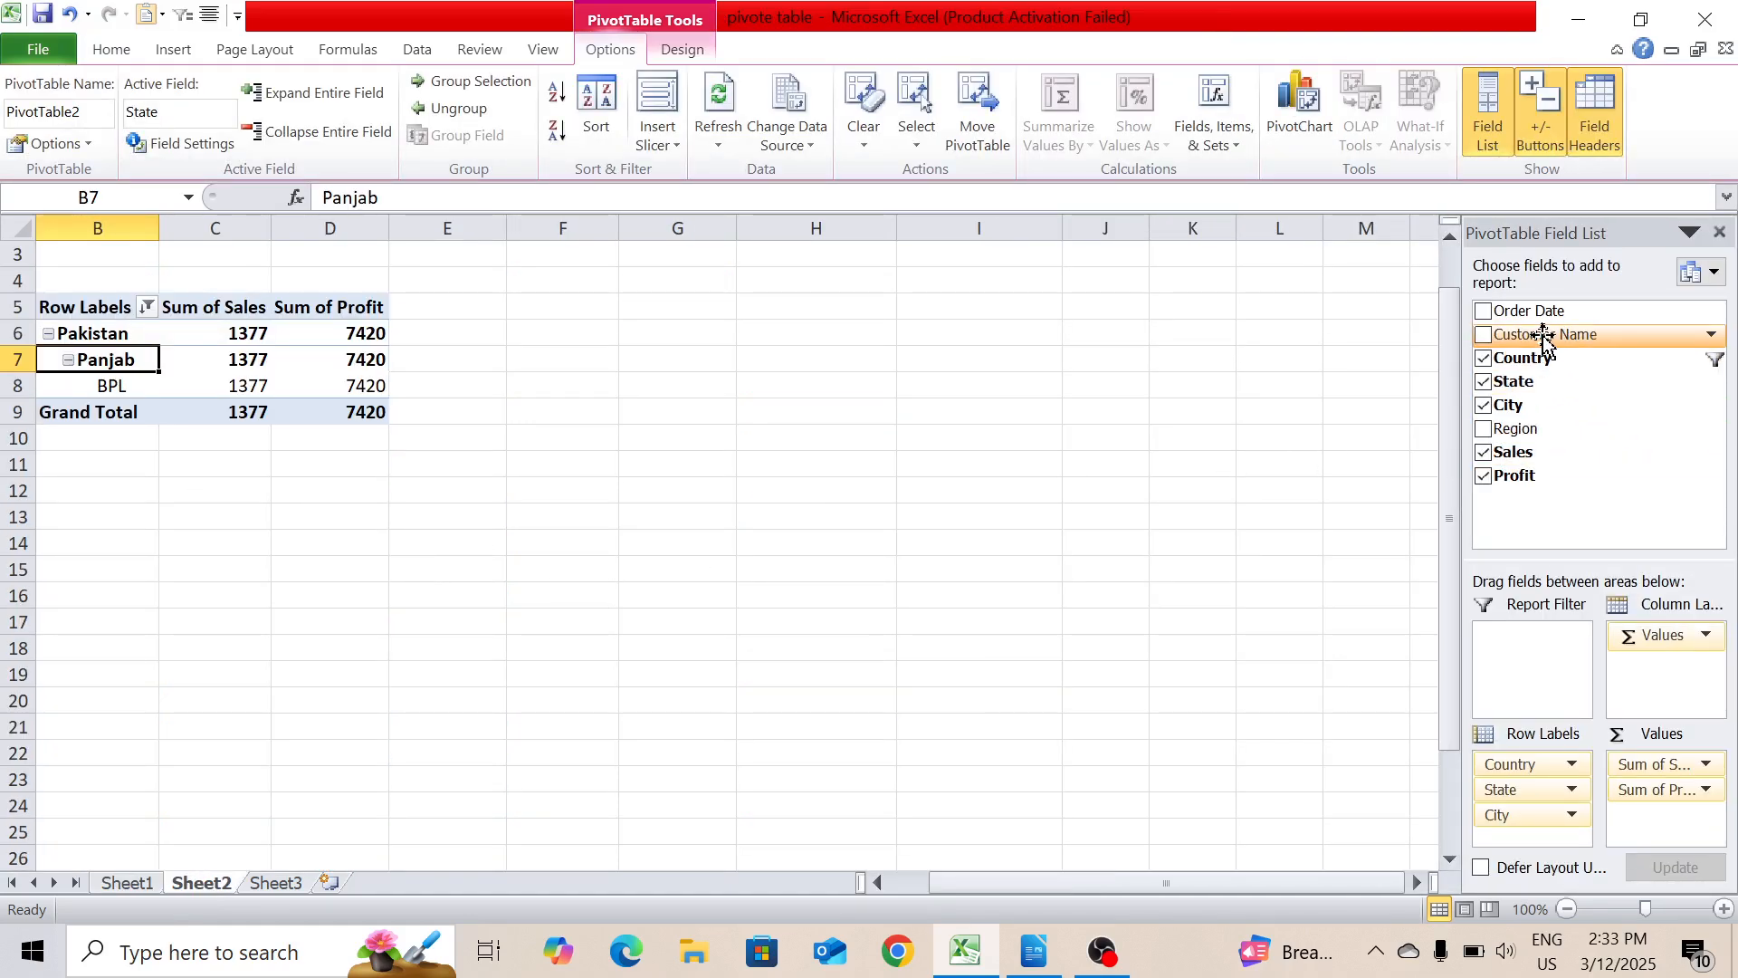
left_click_drag(1545, 337, 1551, 867)
left_click_drag(1557, 349, 1531, 835)
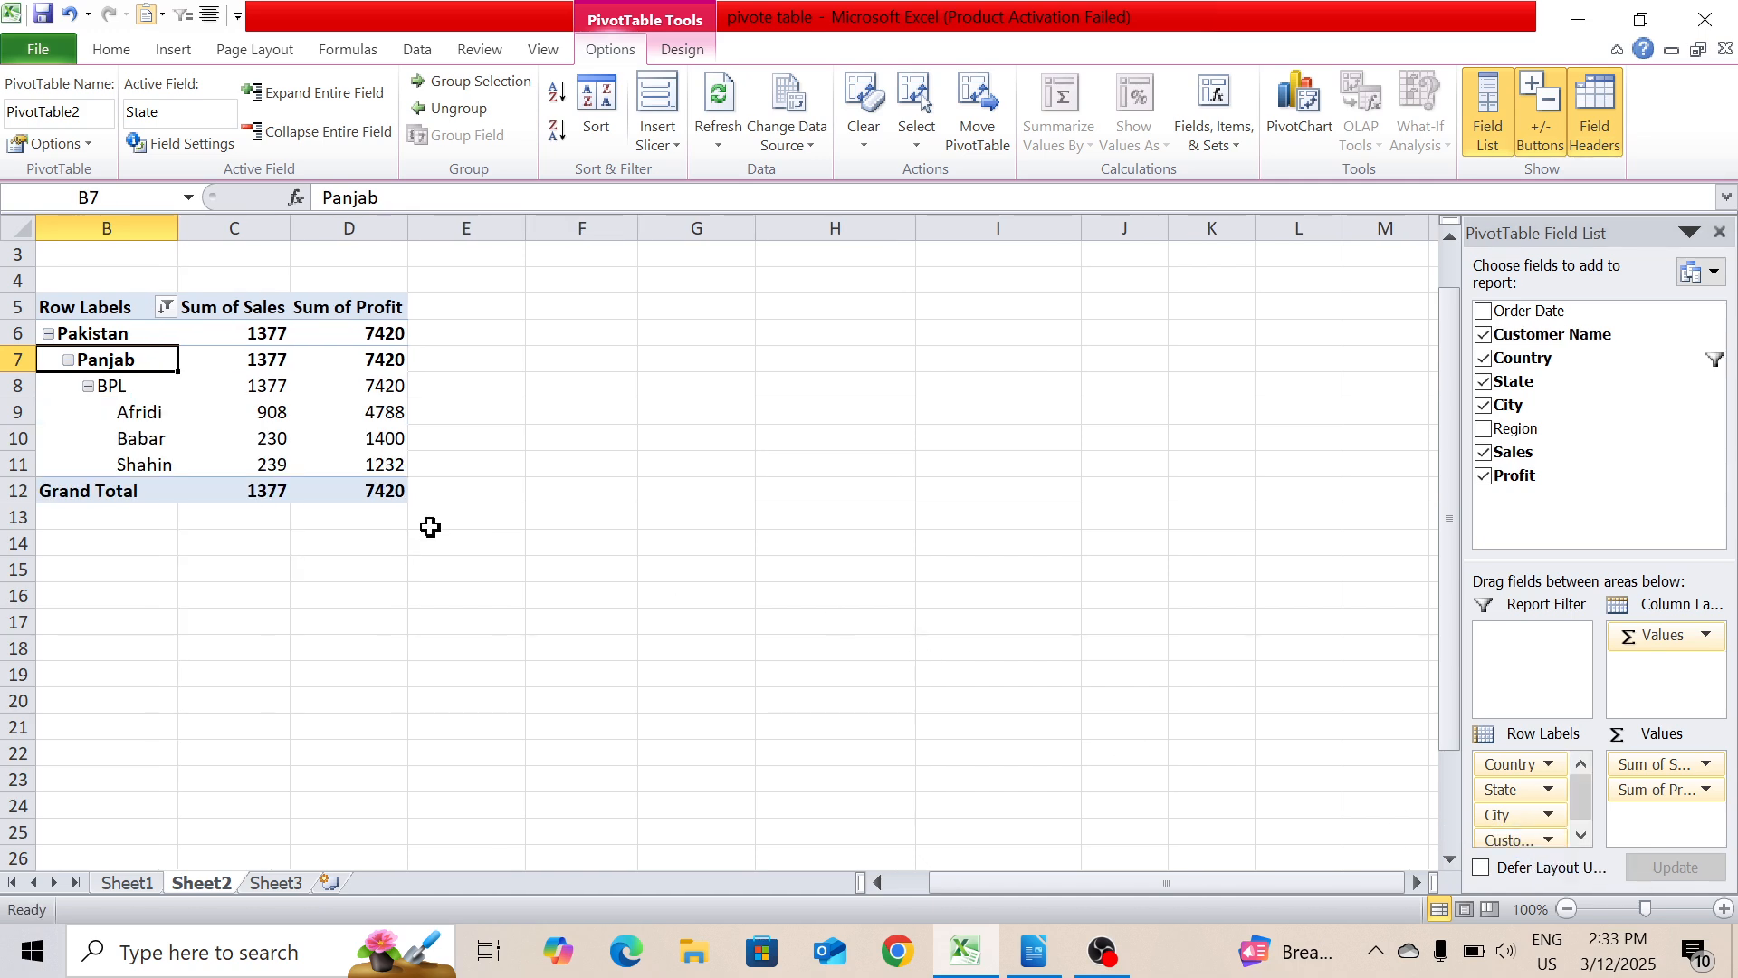
mouse_move(260, 459)
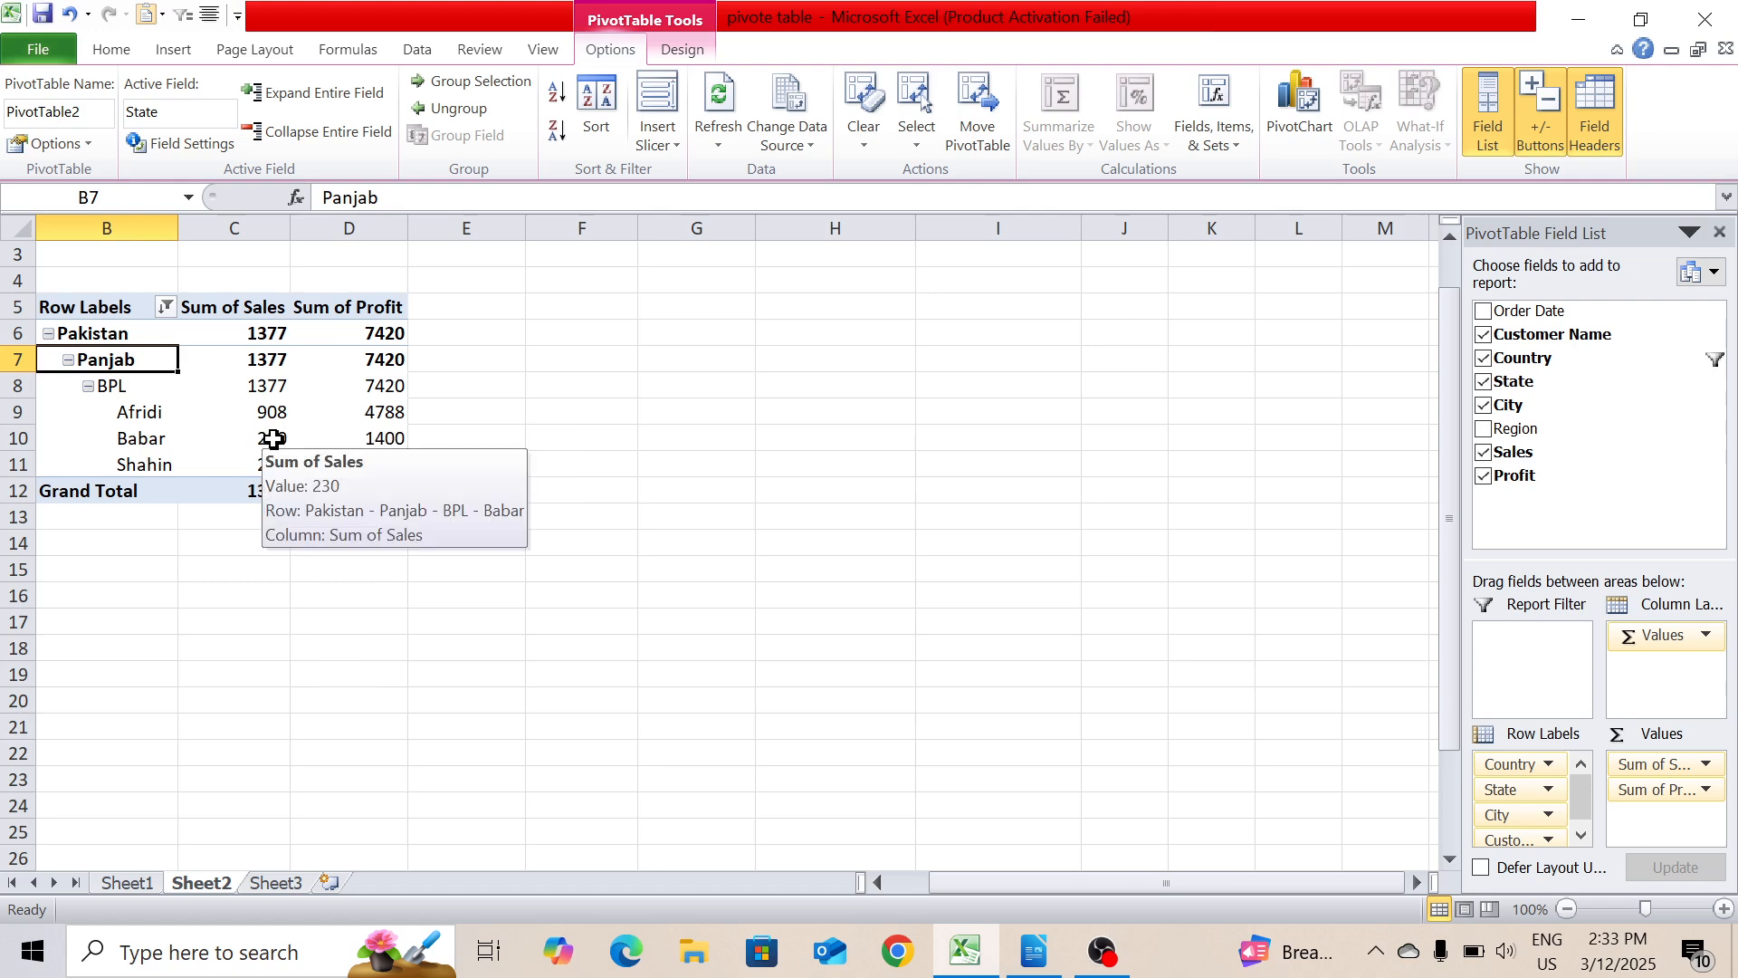
- Set the Sales value in cell H13 of the Sheet1 source data to 98
left_click(127, 883)
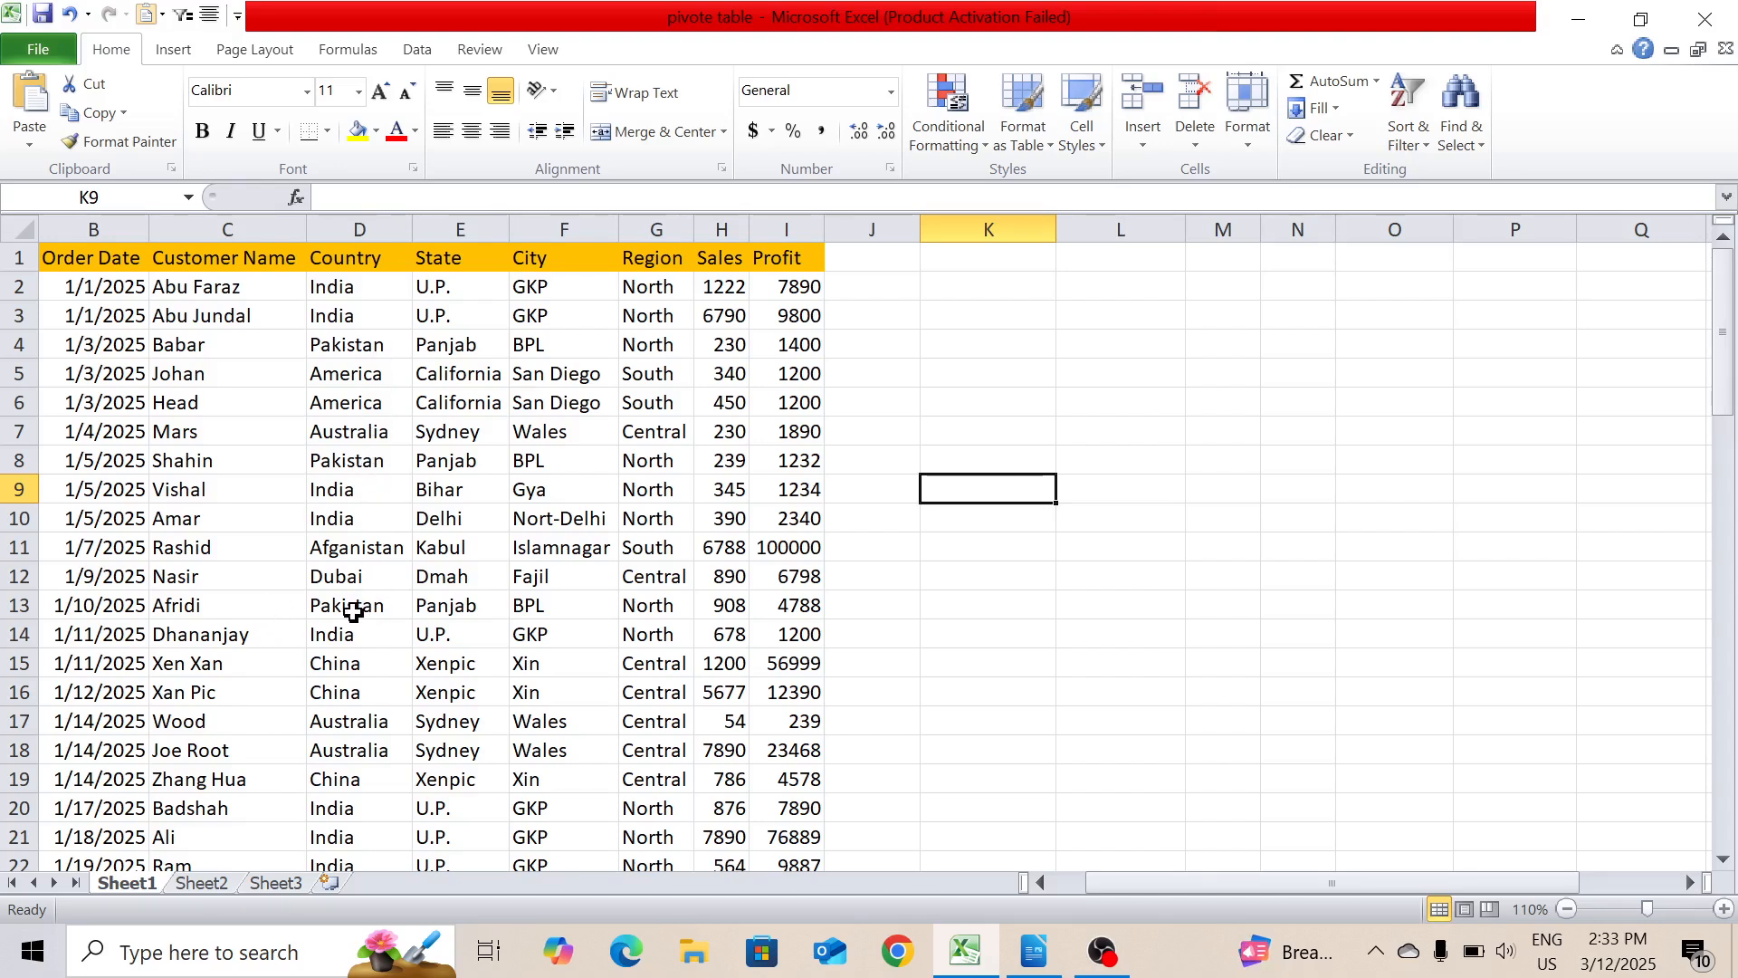
left_click(728, 602)
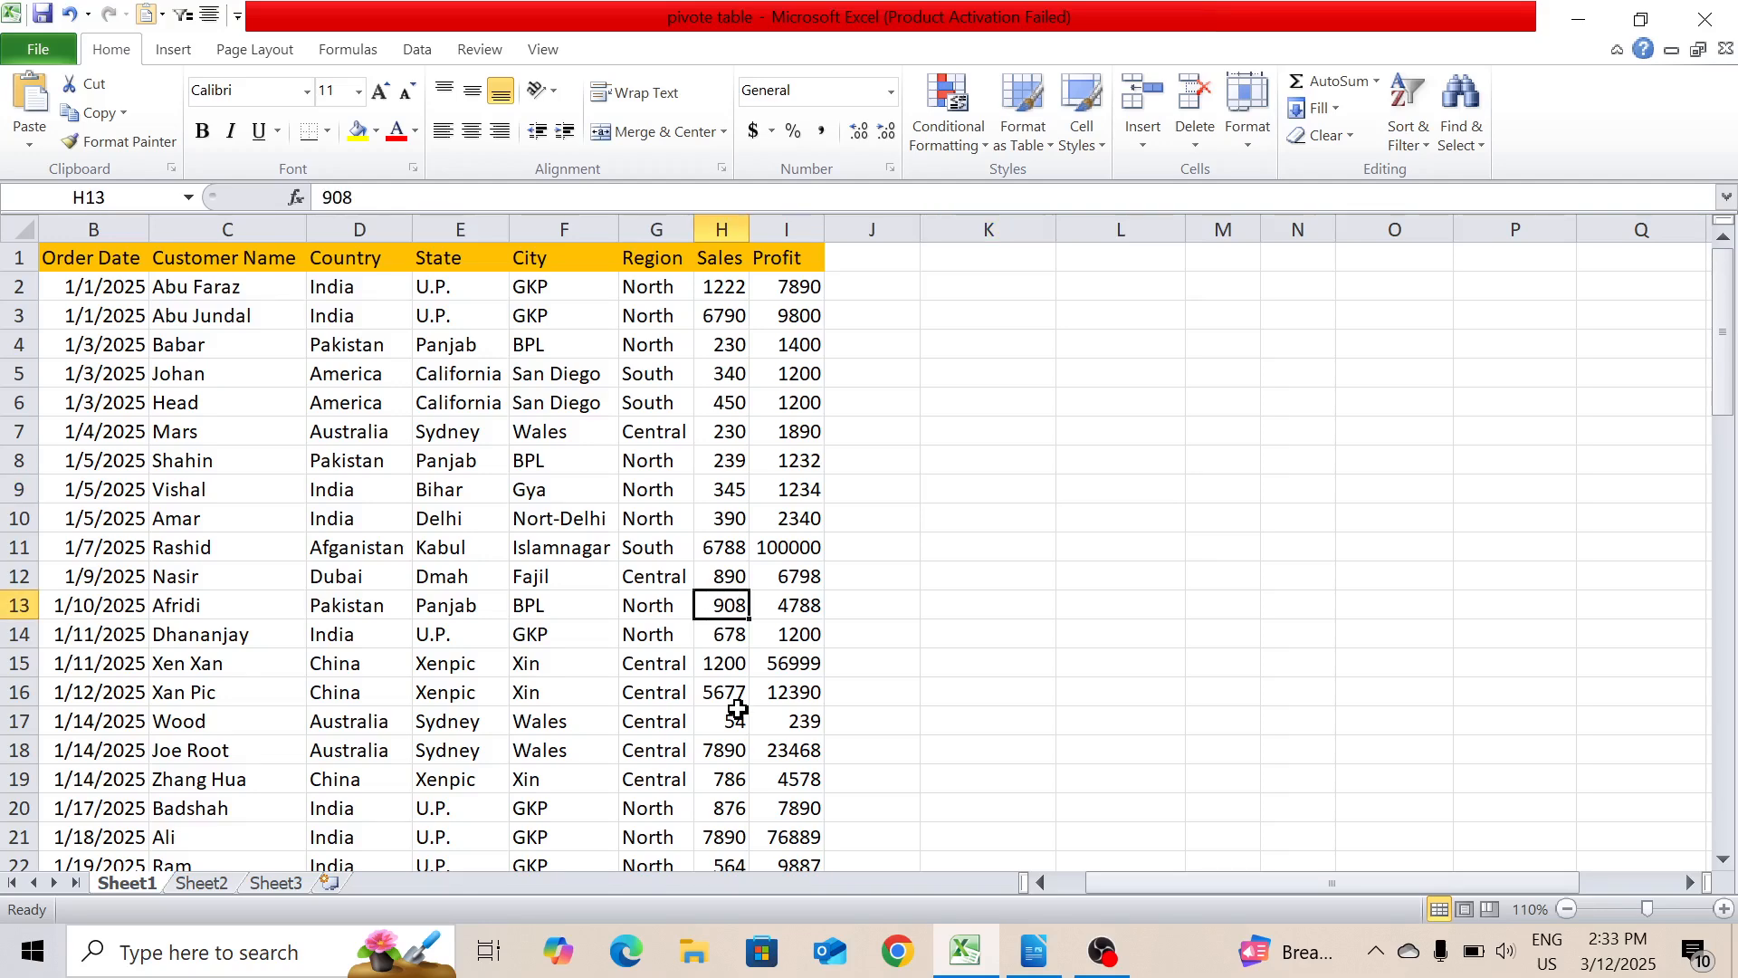
type("98")
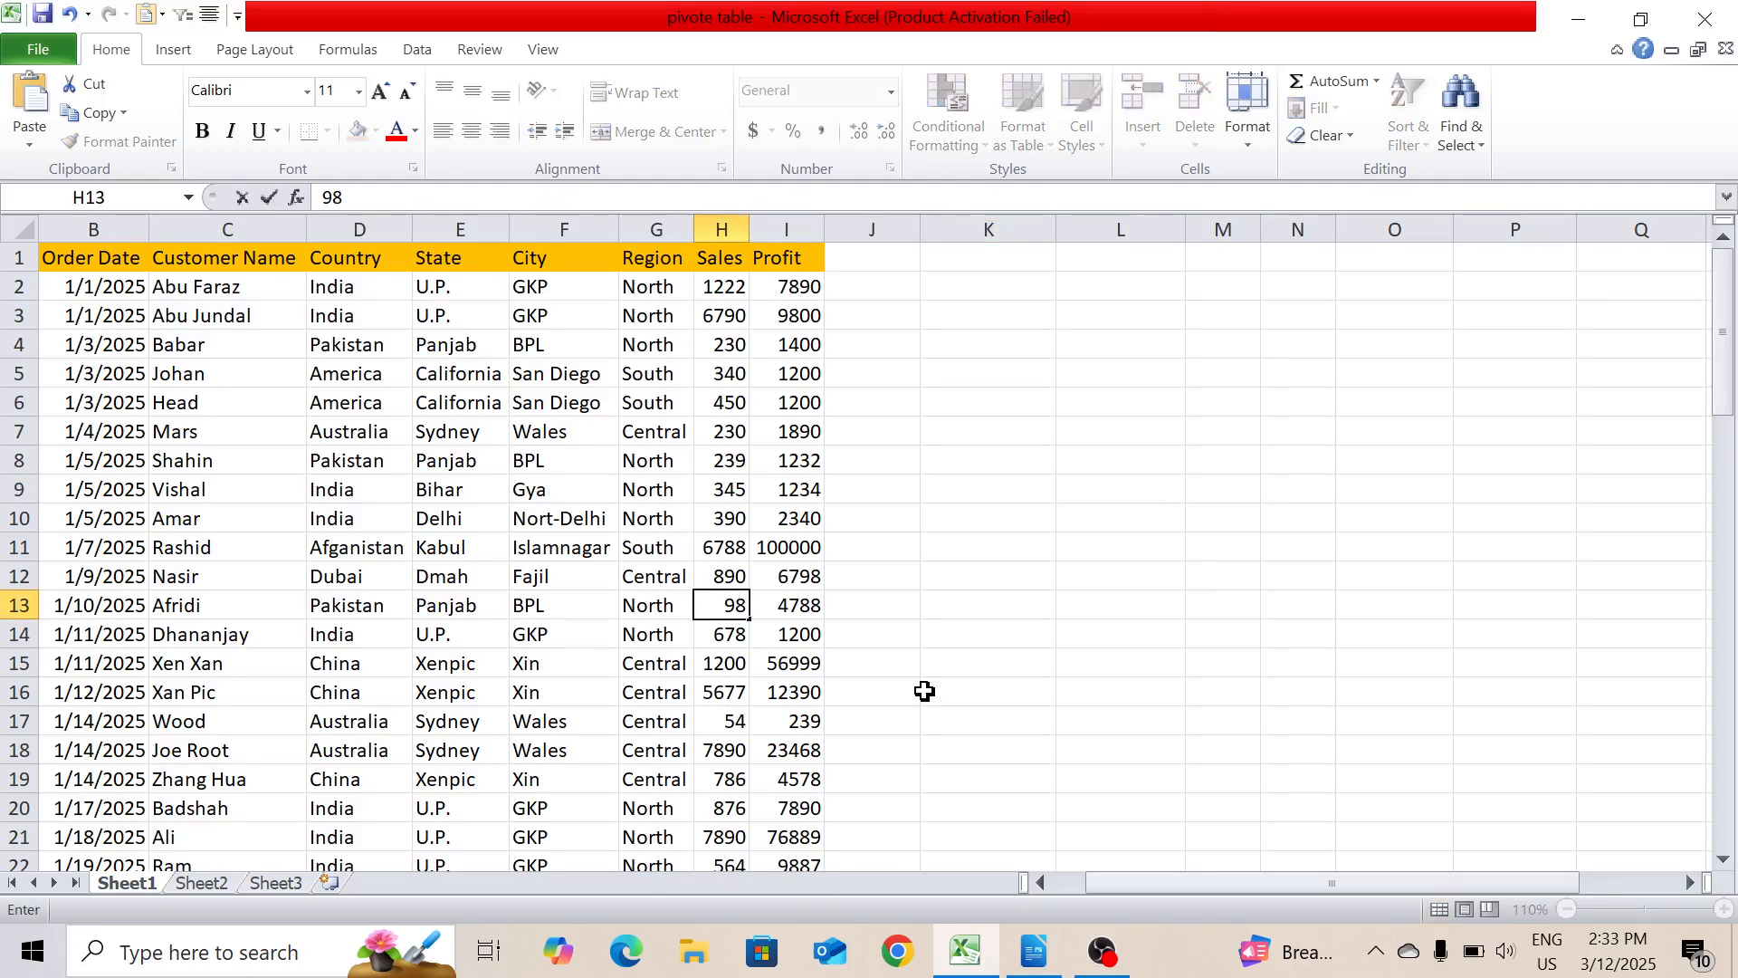
left_click(941, 691)
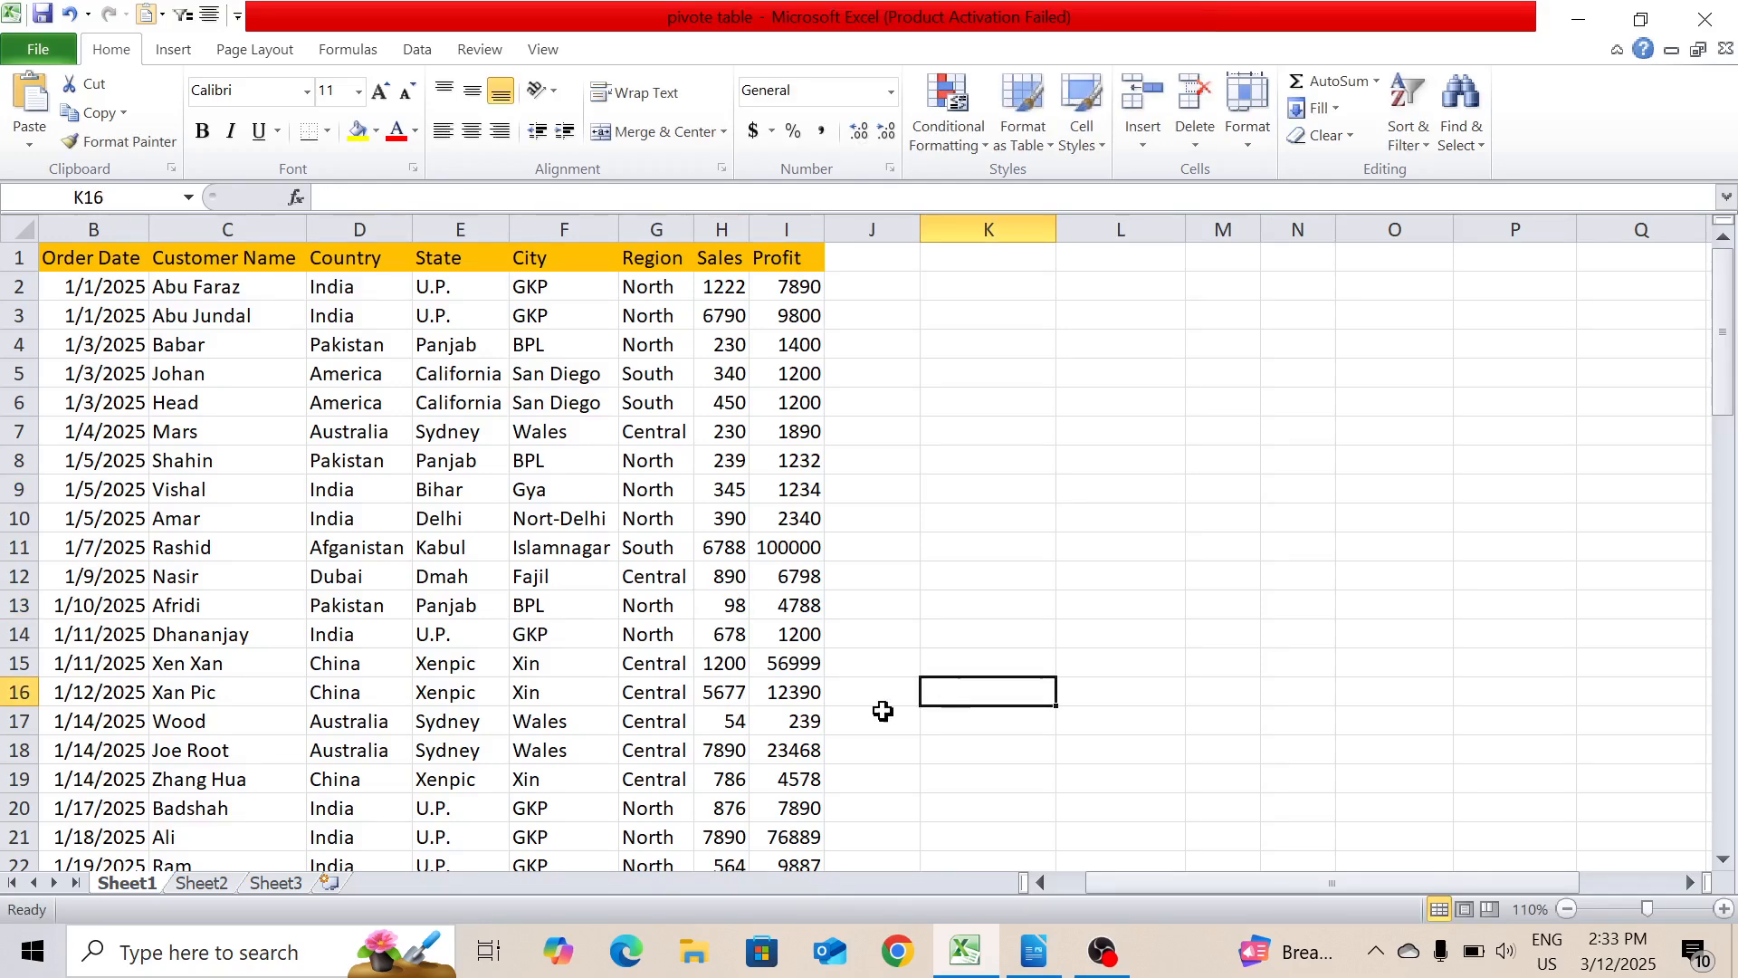
- Refresh the PivotTable on Sheet2 to bring in the edited Sales value from cell H13 of Sheet1
left_click(224, 883)
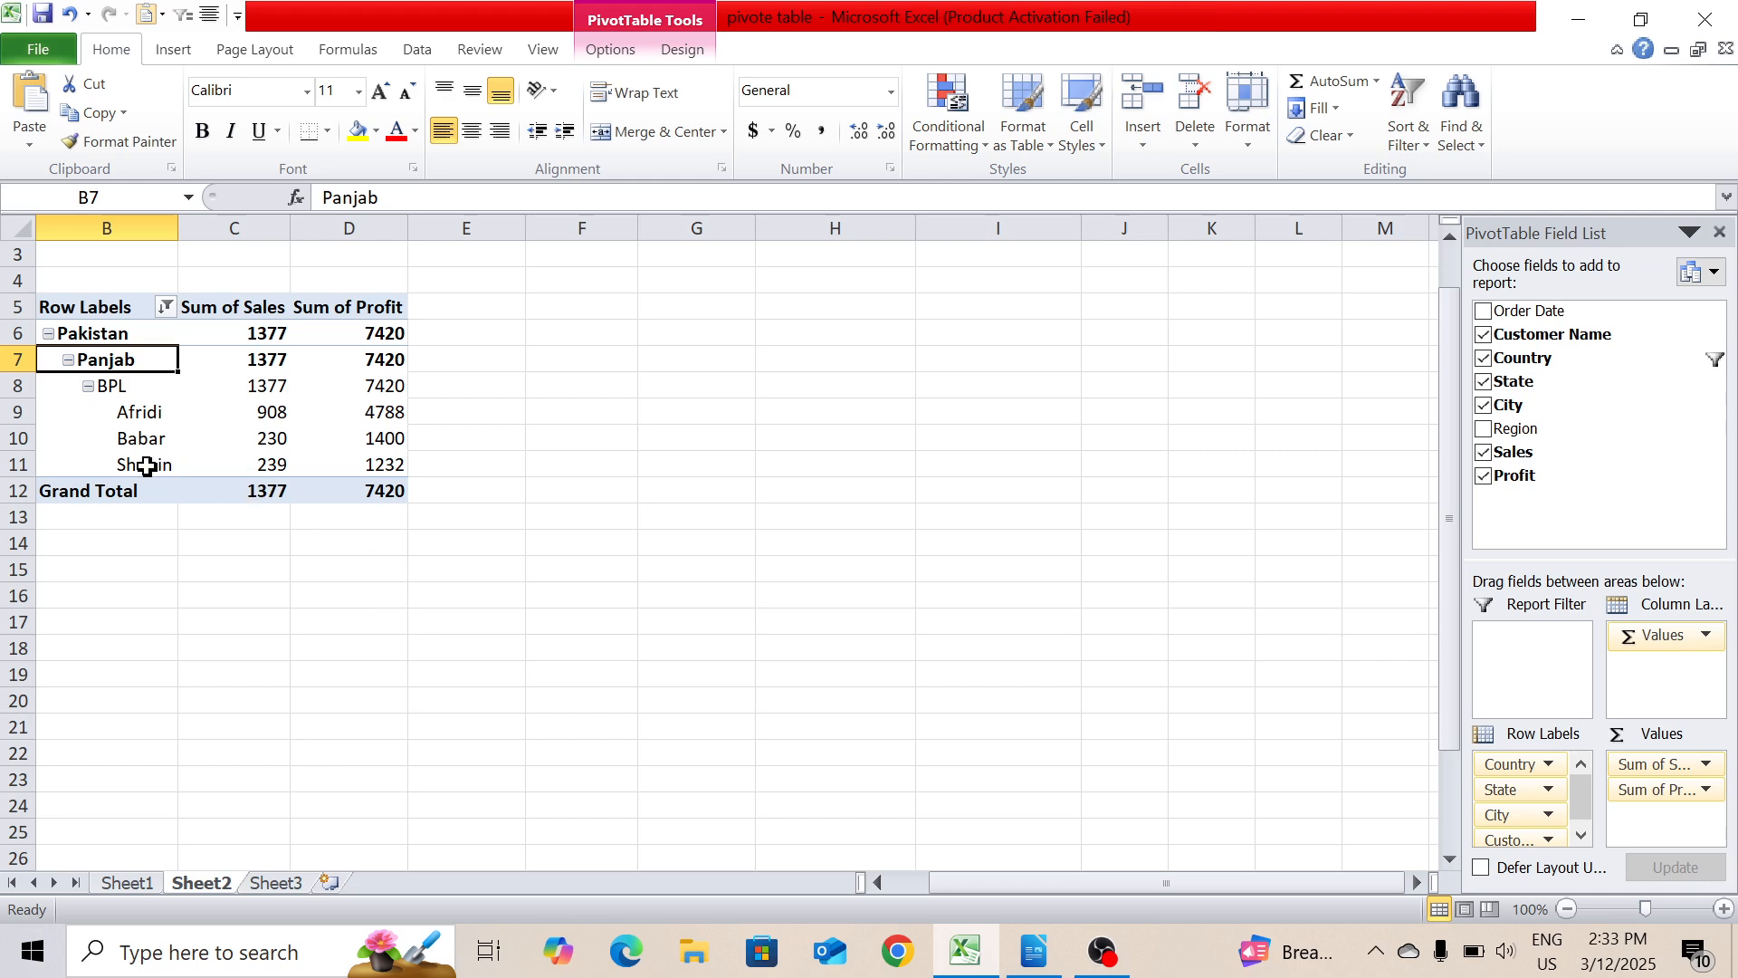
left_click(217, 421)
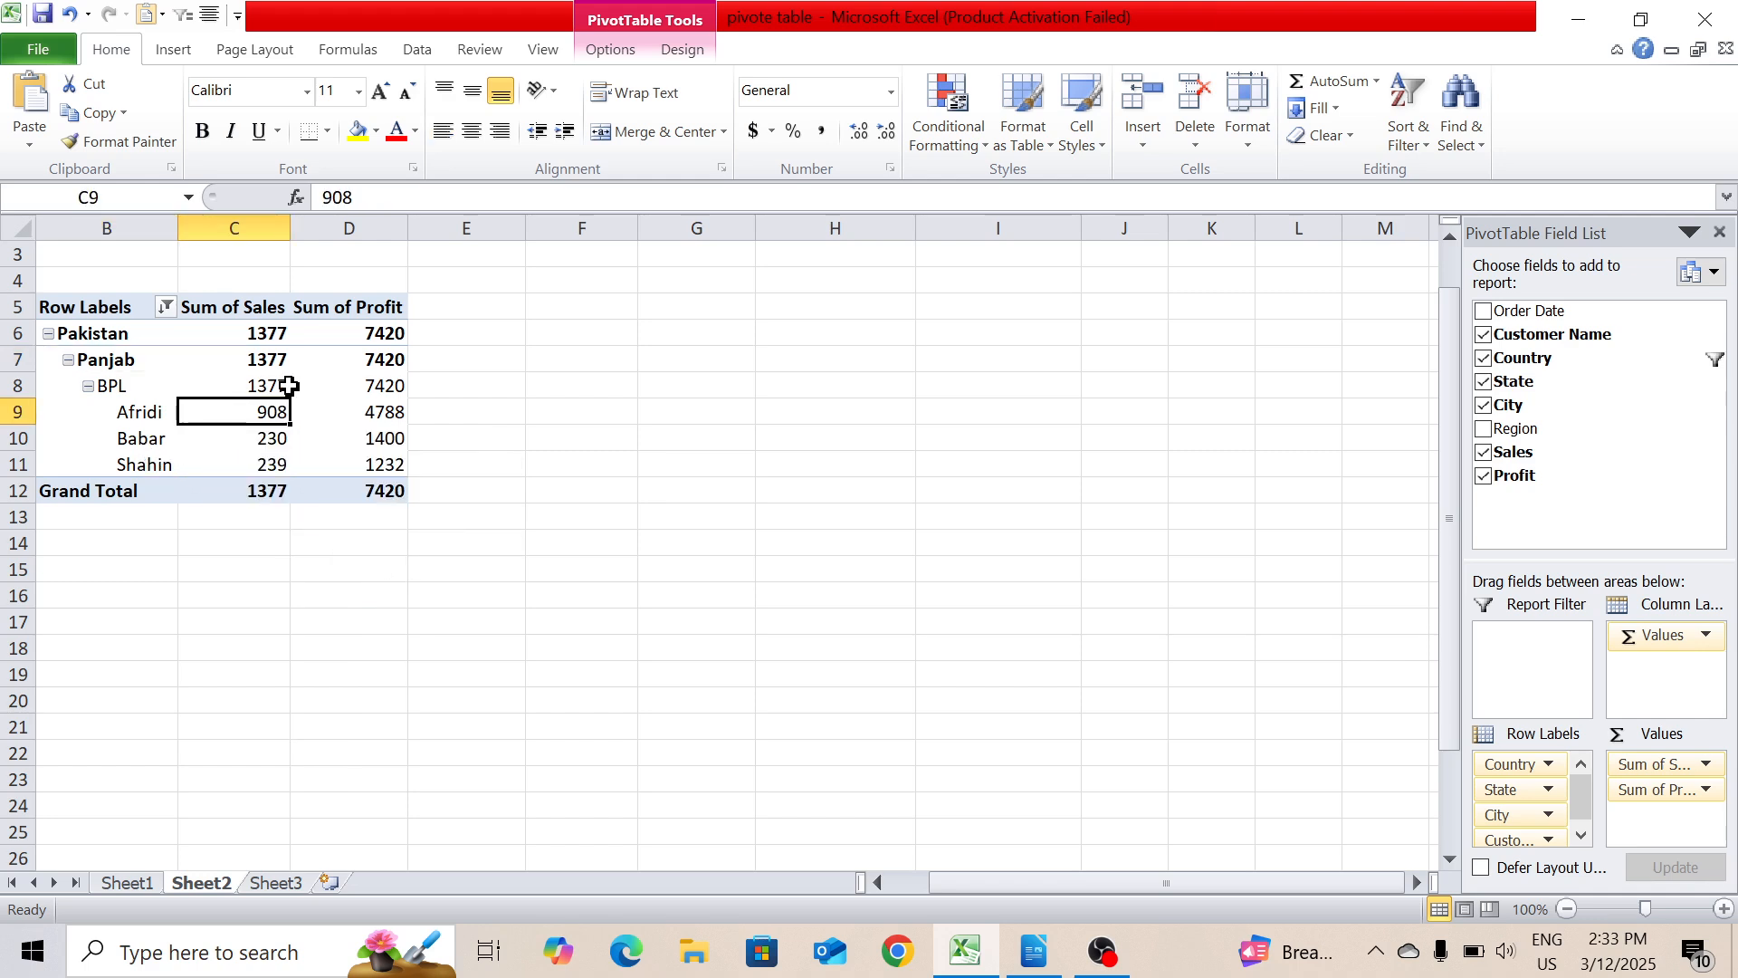
left_click(611, 55)
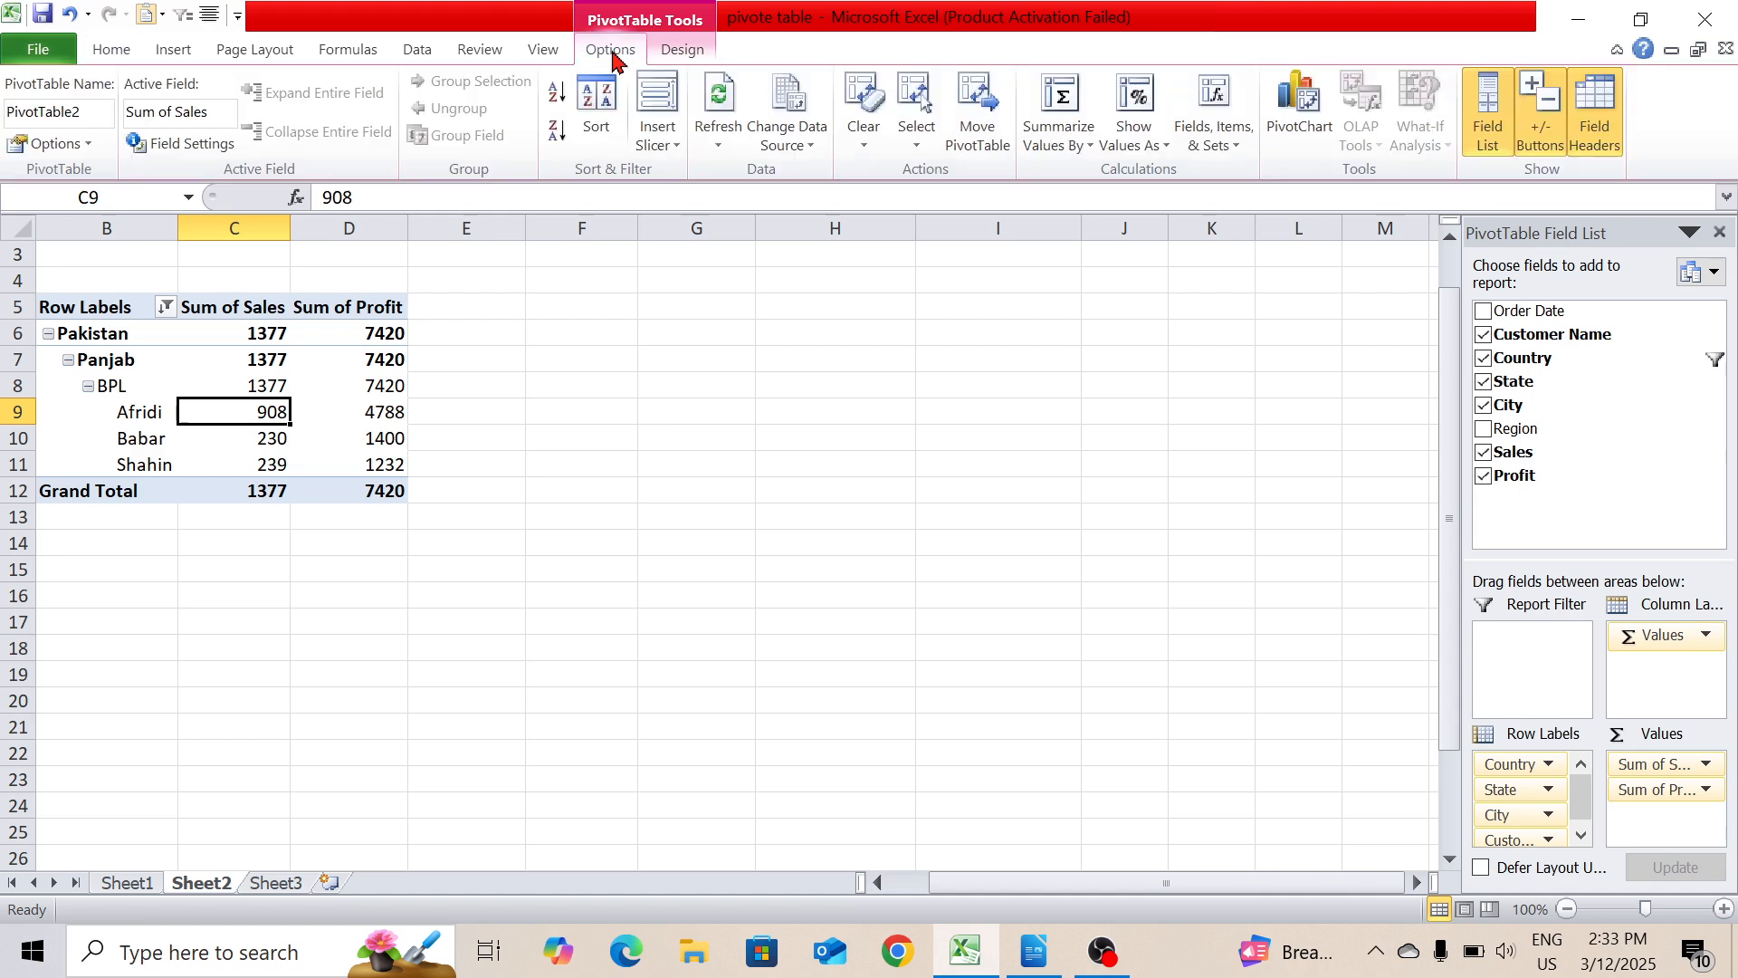
left_click(705, 103)
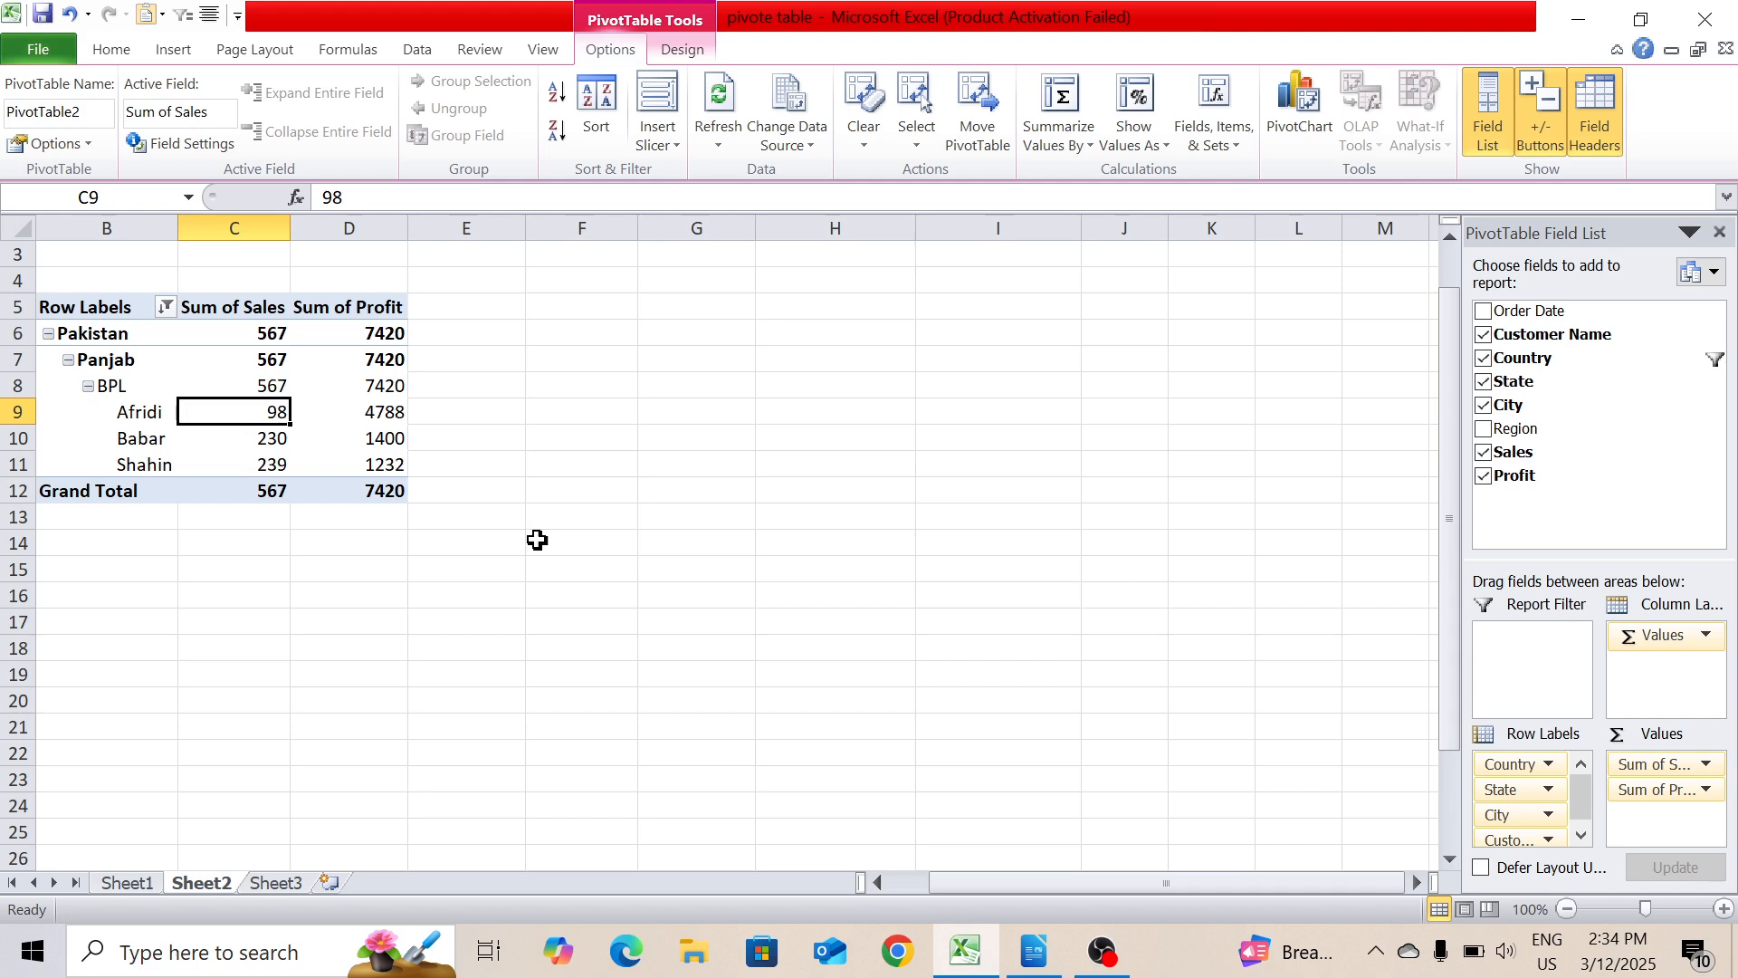
left_click(535, 616)
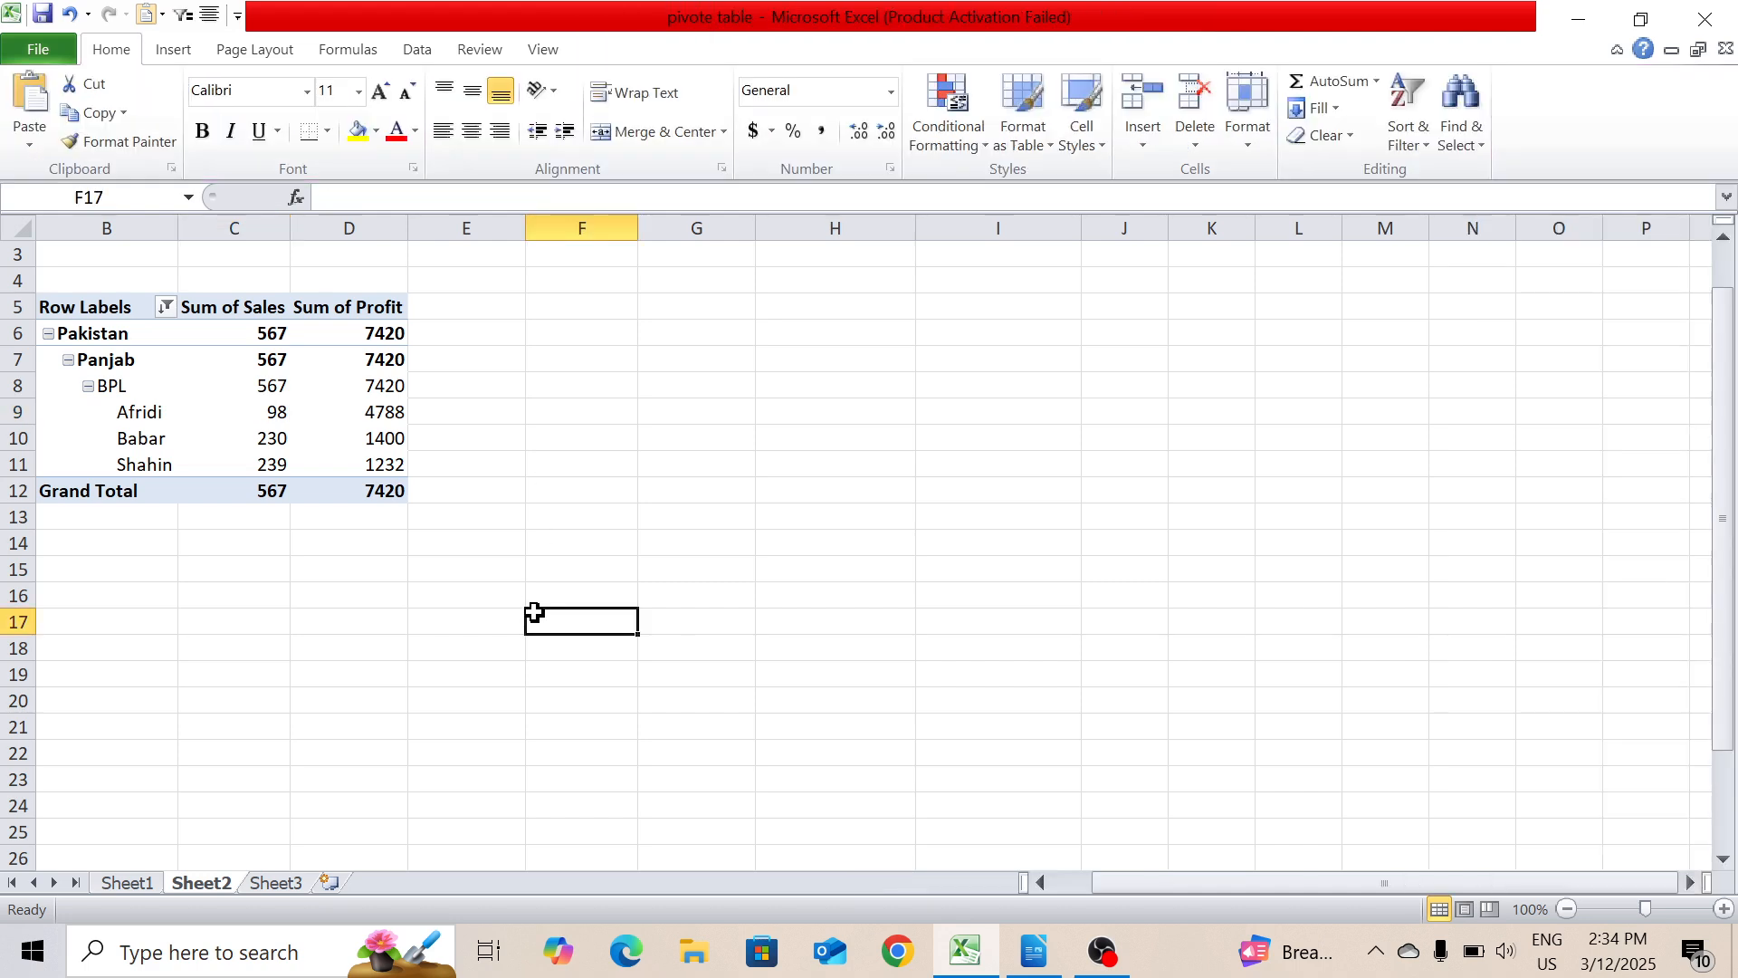
left_click(346, 438)
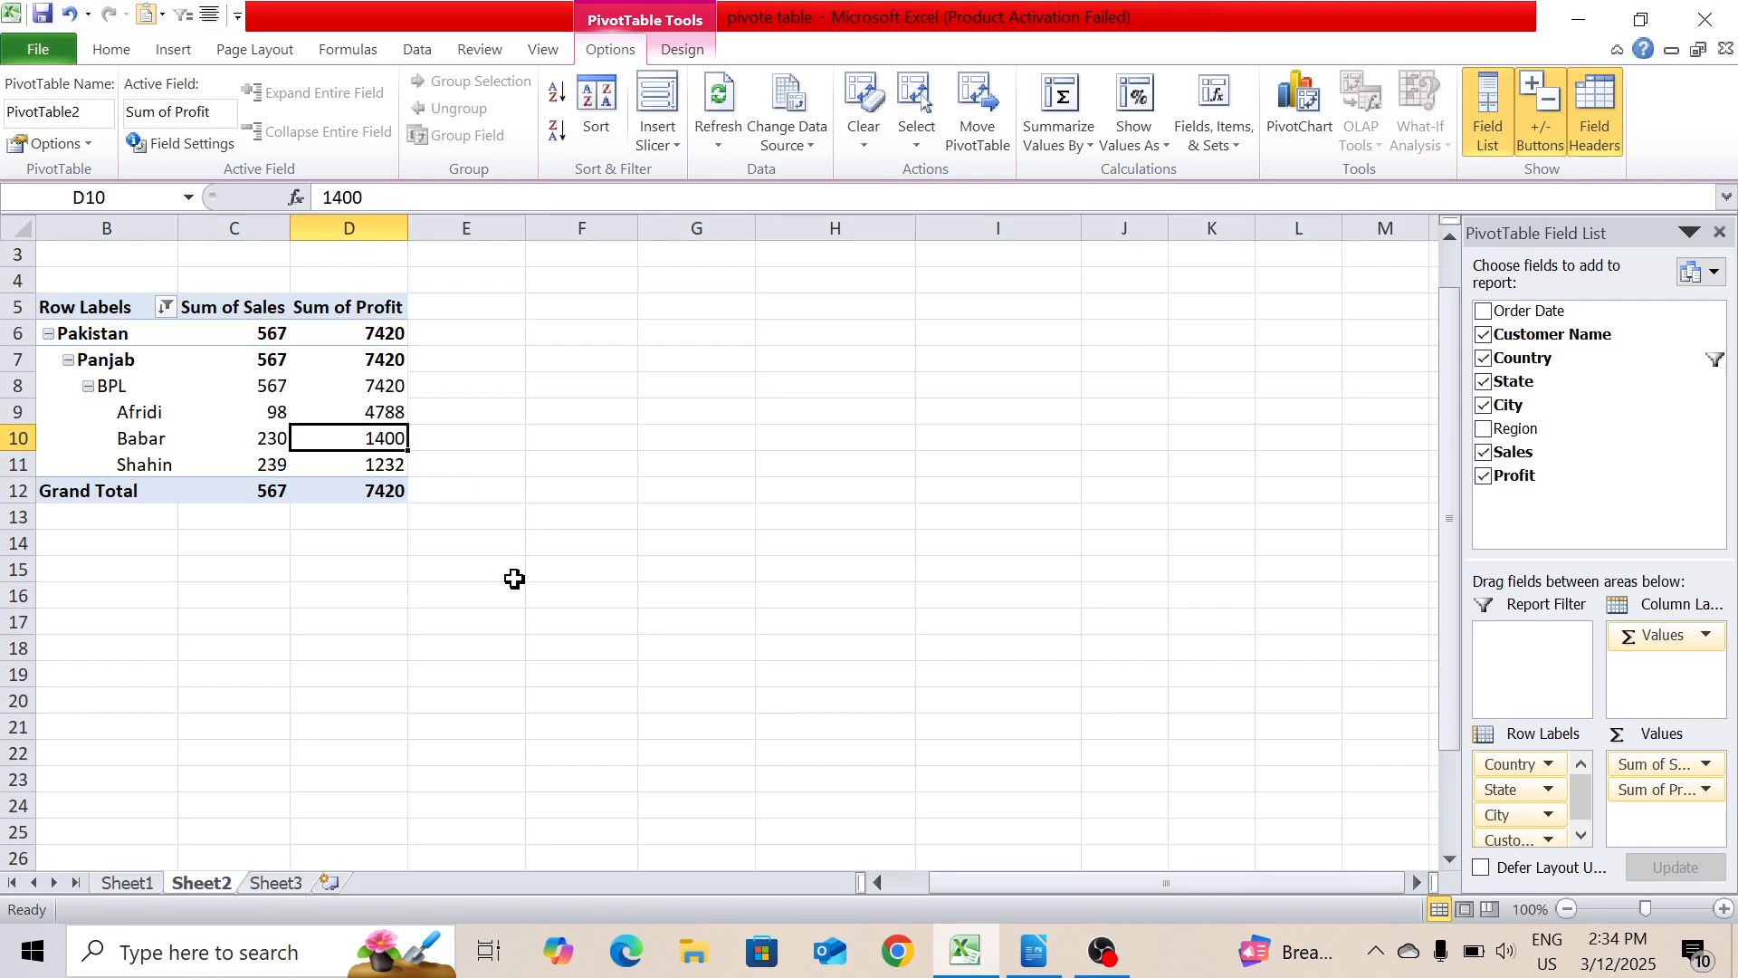
- Start a new record in row 25 of Sheet1 by filling the Order Date down to 1/21/2025 and entering kkkk as Customer Name
left_click(127, 884)
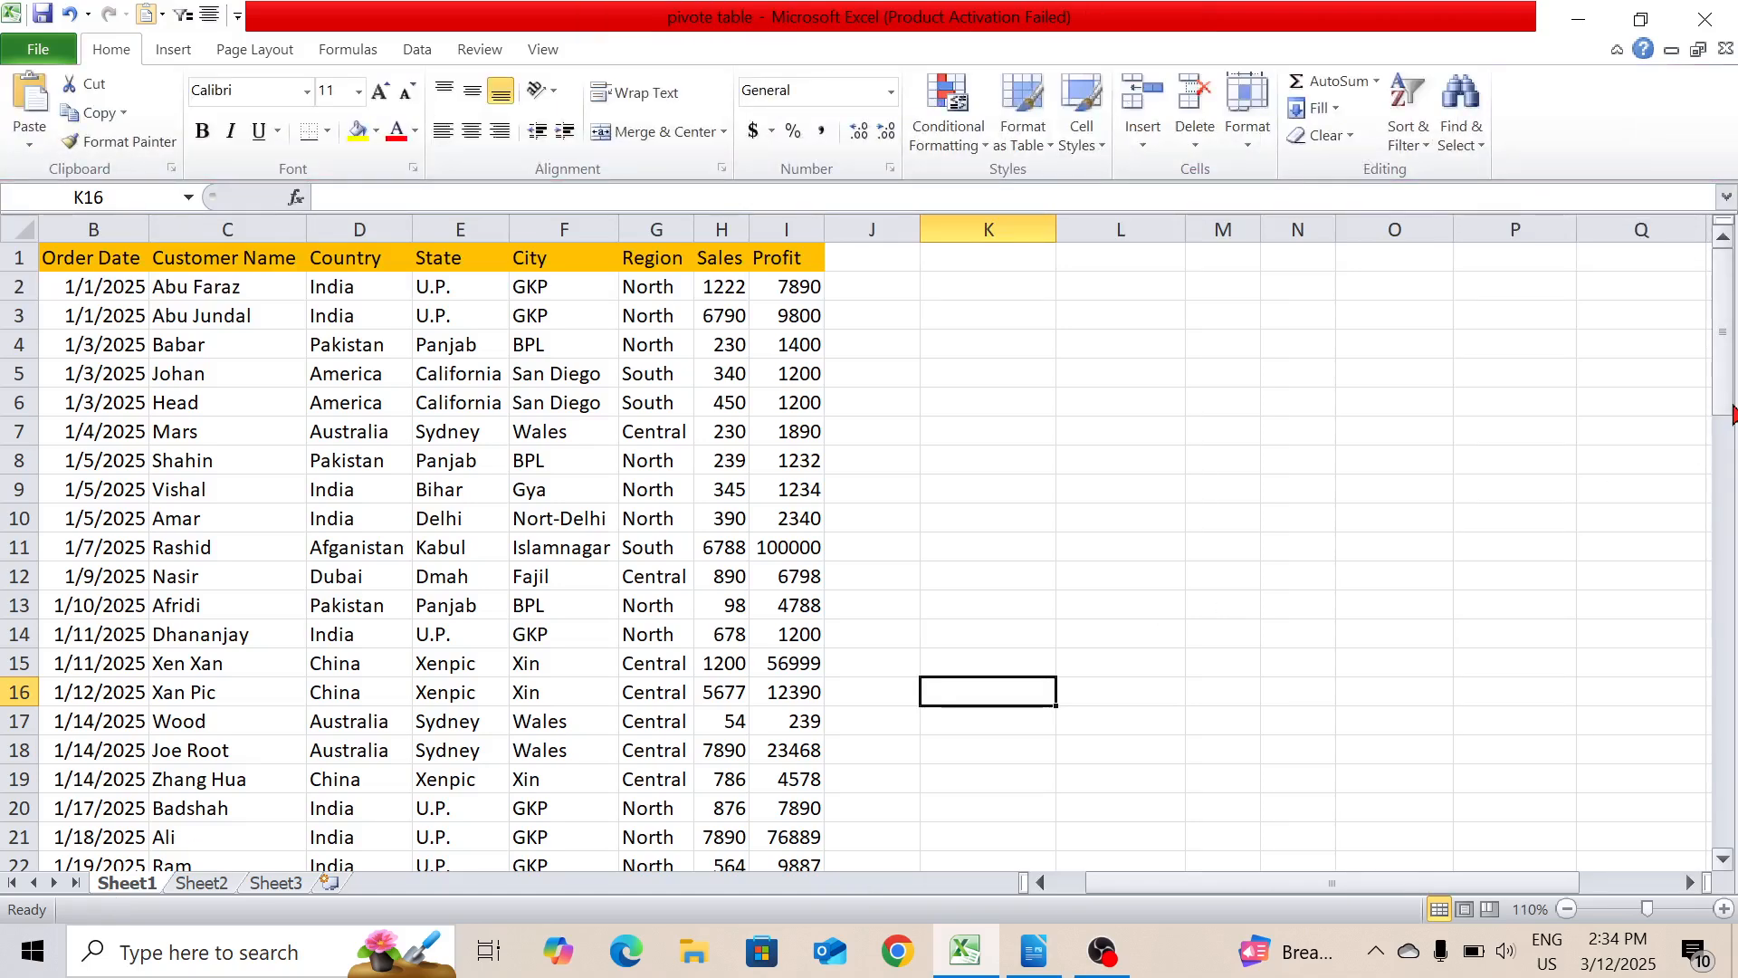
left_click_drag(1722, 416, 1722, 489)
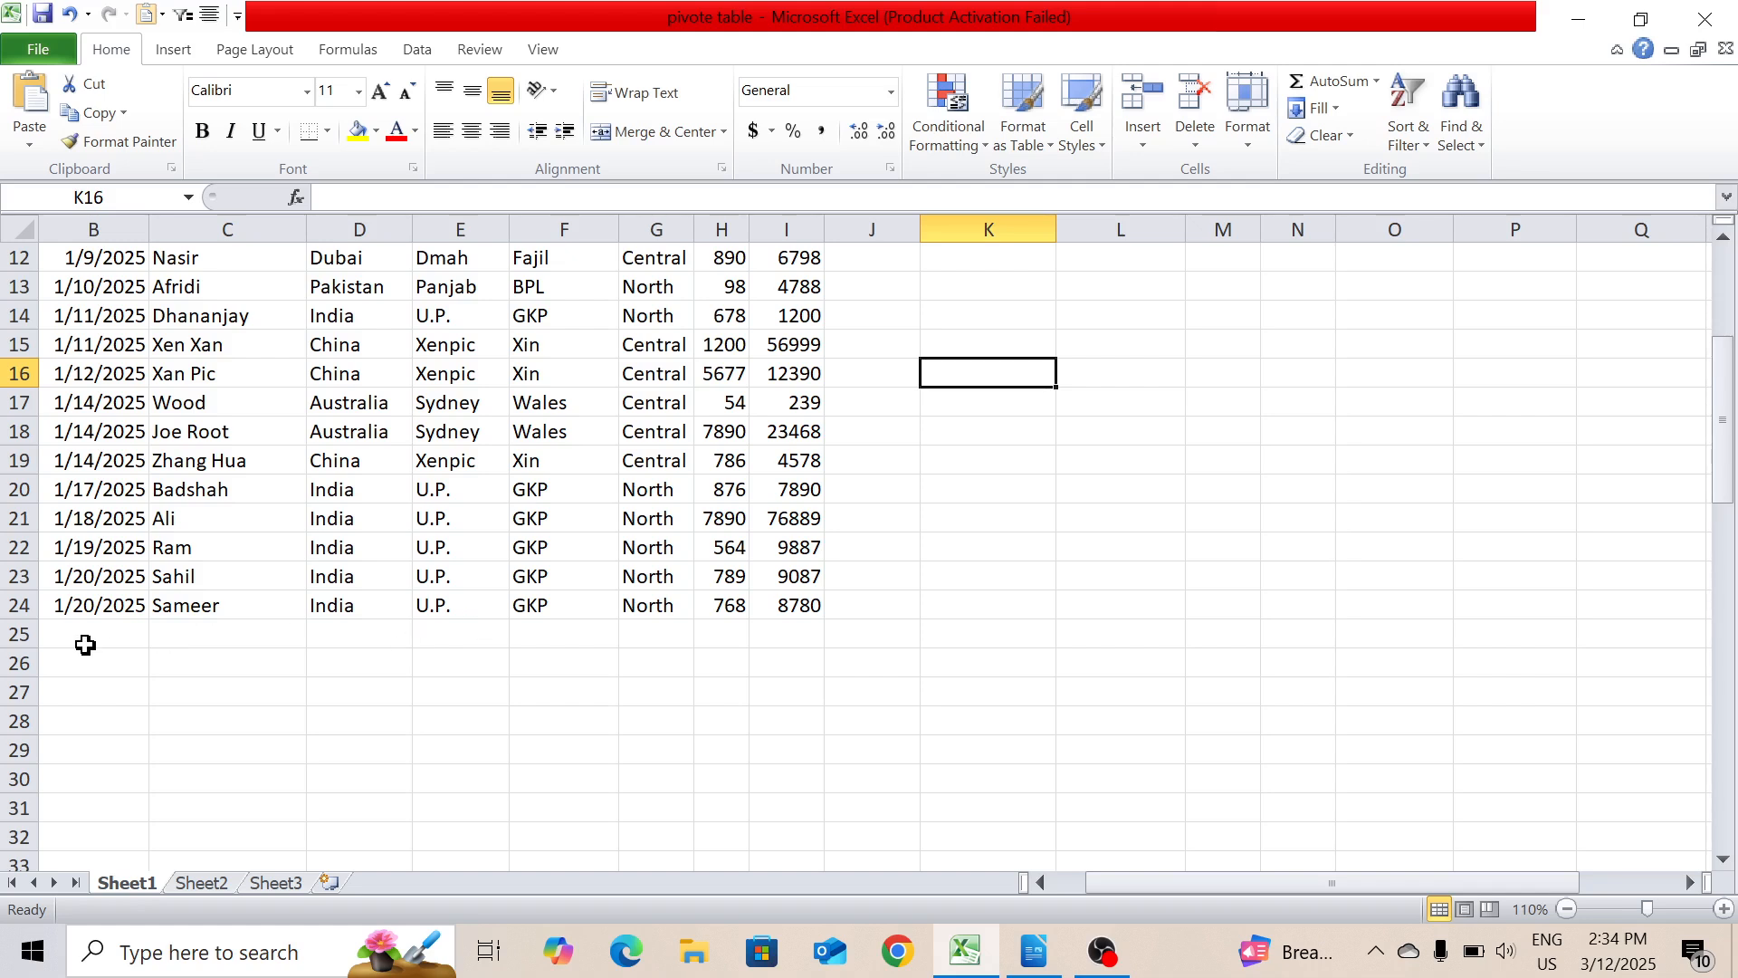
left_click(132, 611)
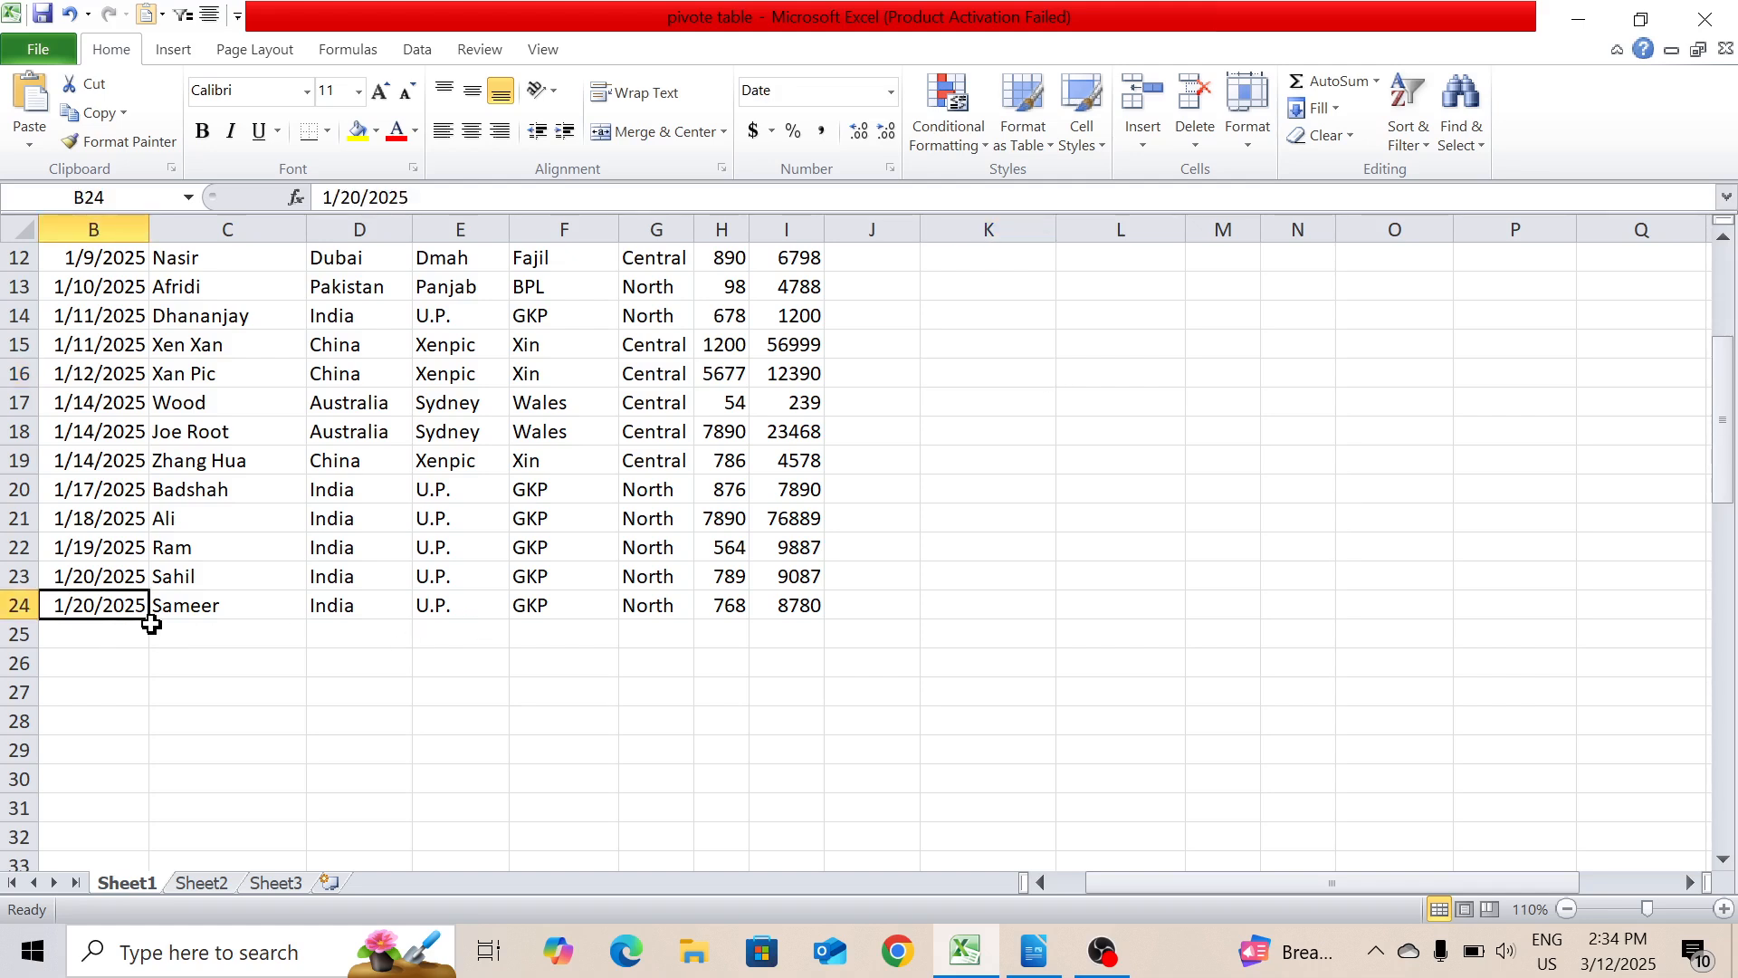
left_click_drag(150, 620, 149, 638)
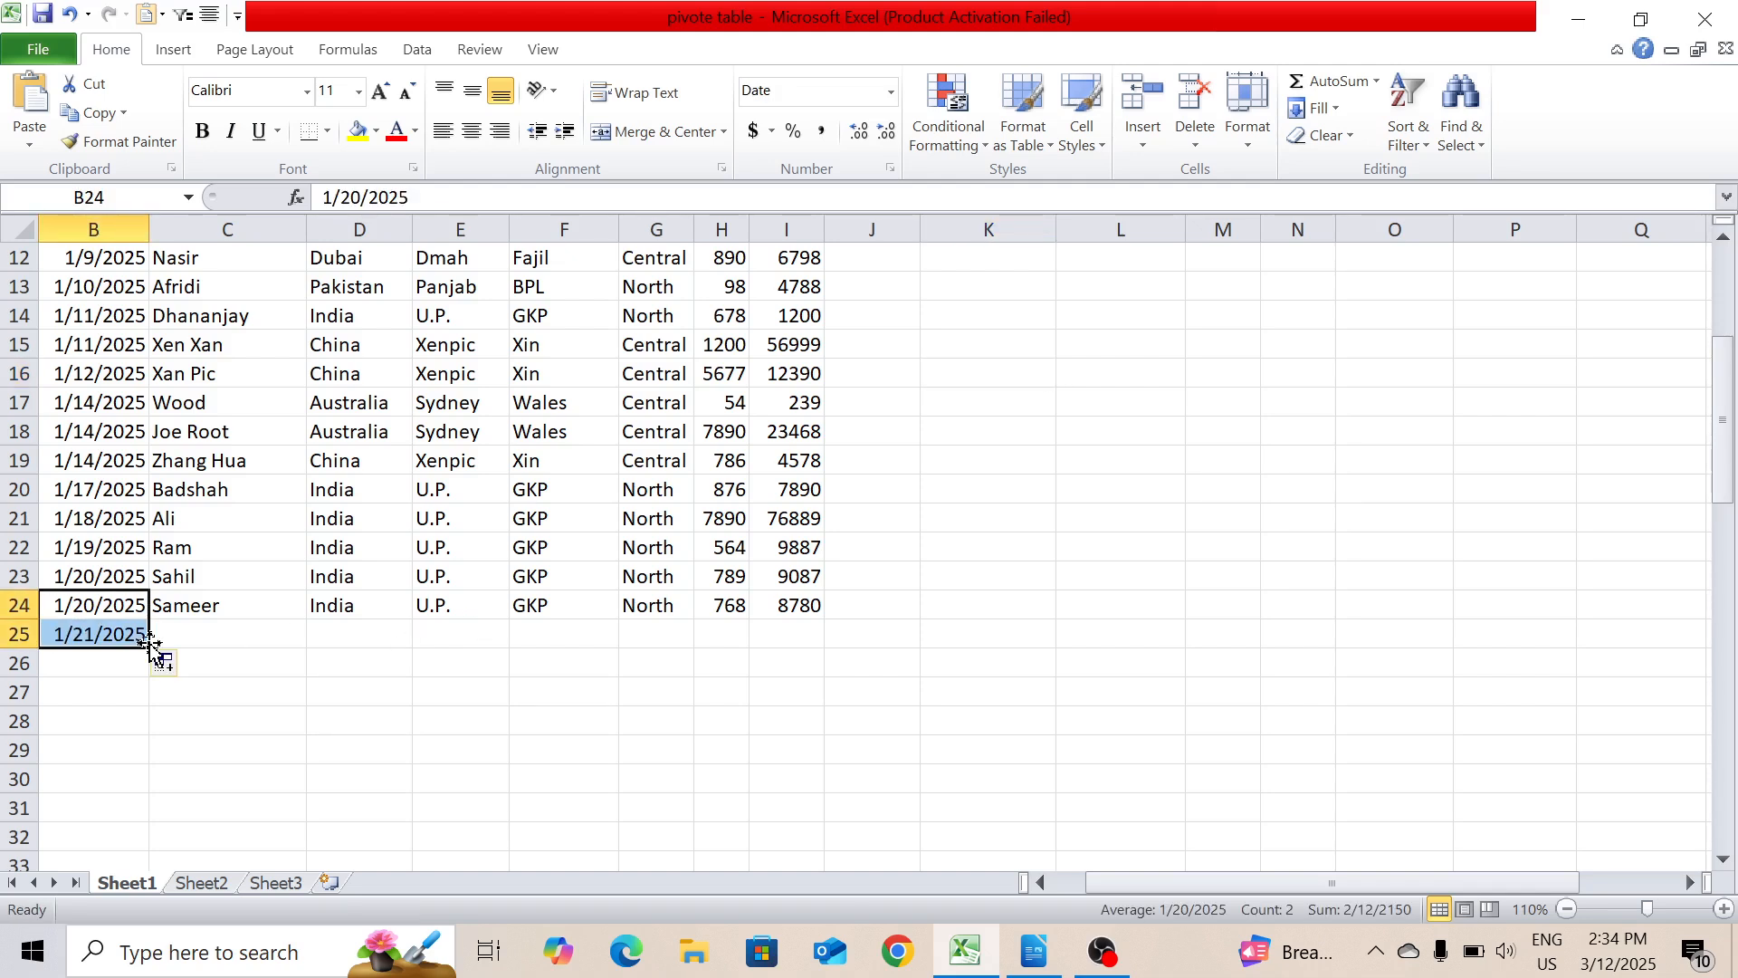
left_click(270, 627)
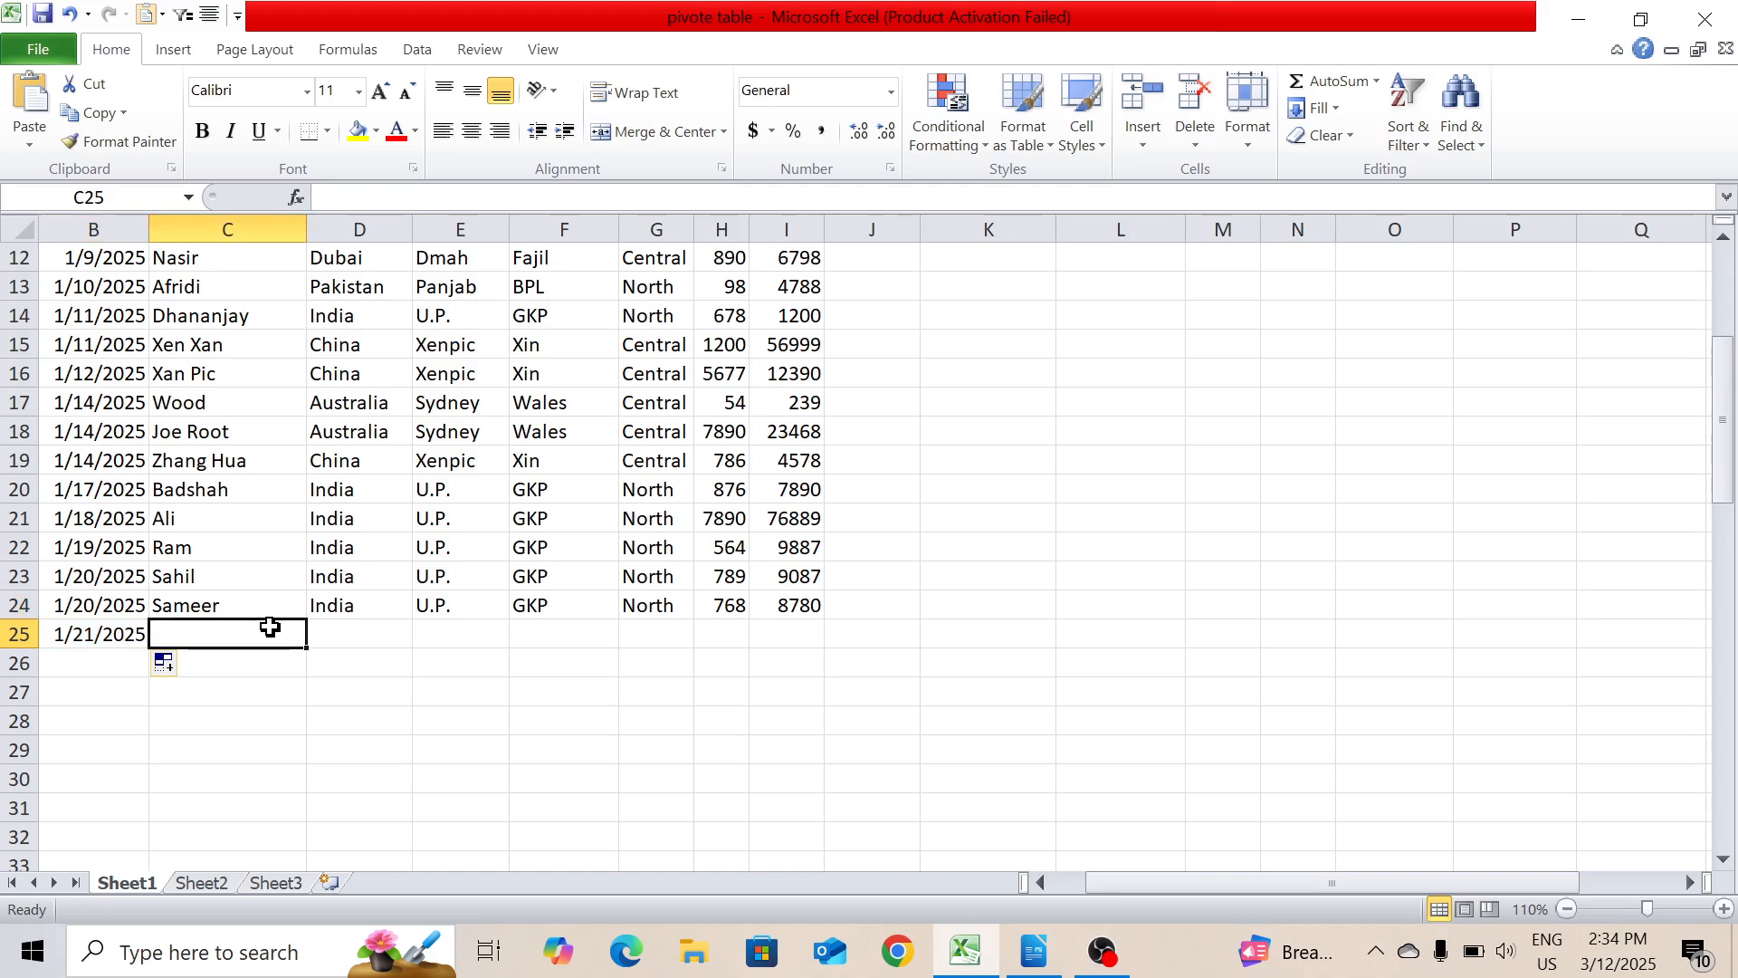
type("kkkk")
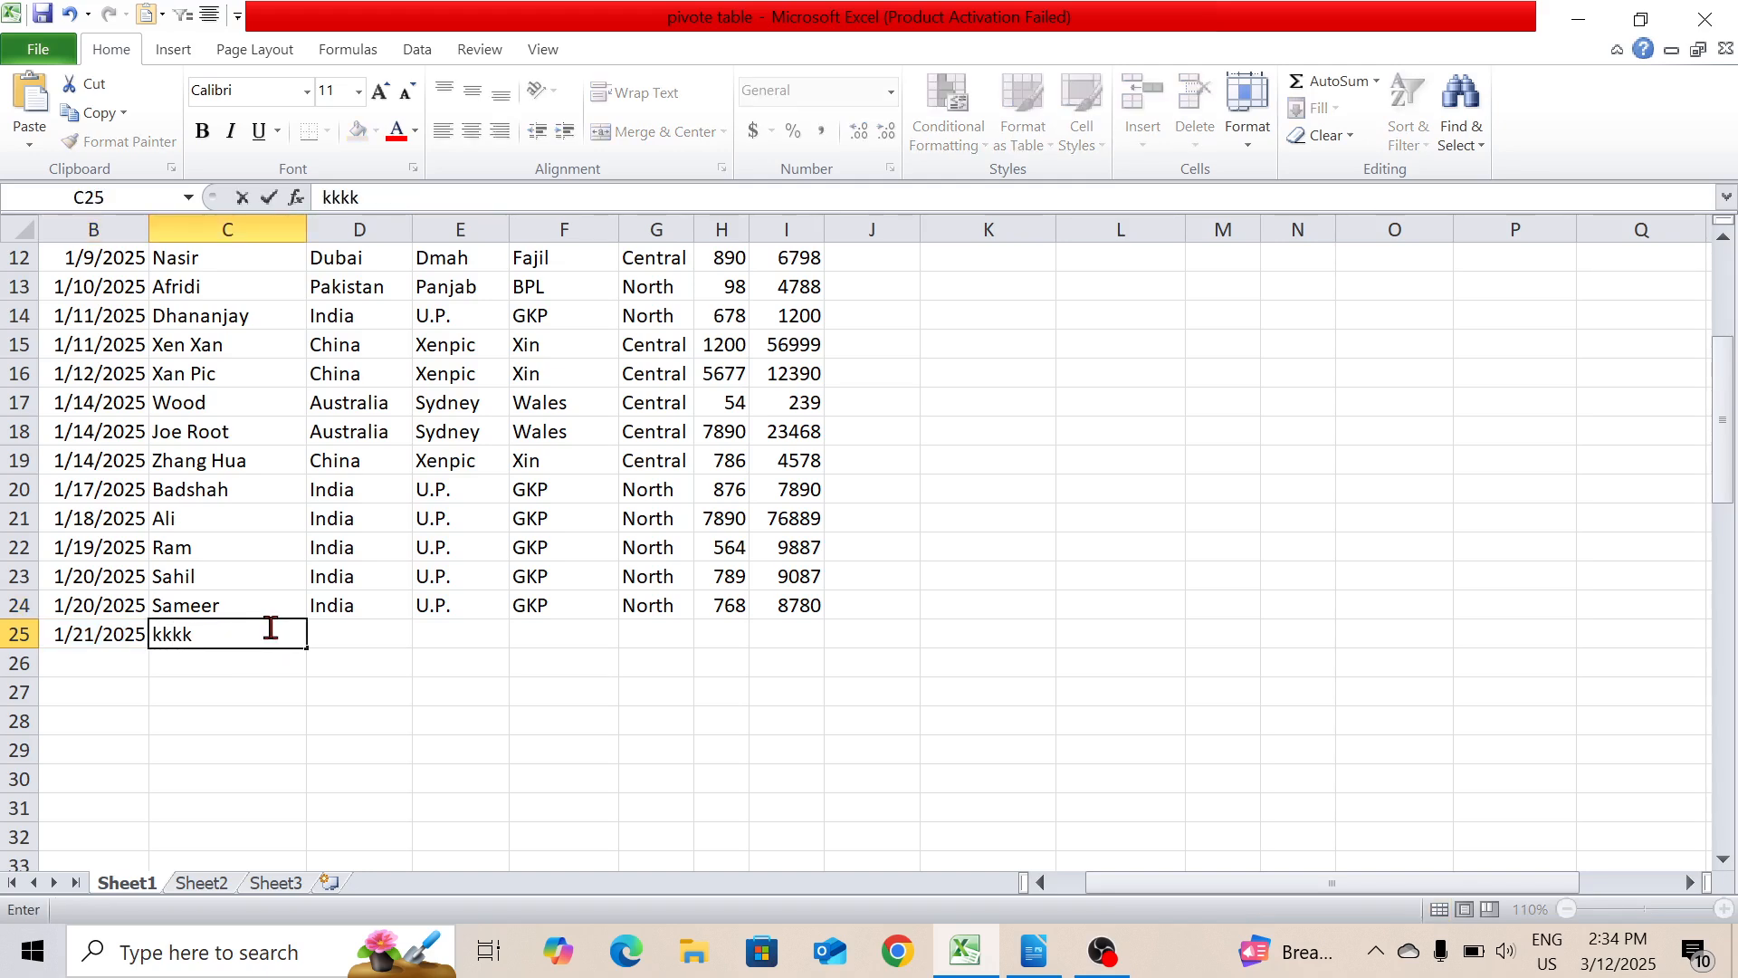
key("Tab")
- Fill in row 25's Country as India, State as U.P., City as GKP and Region as North
left_click(389, 606)
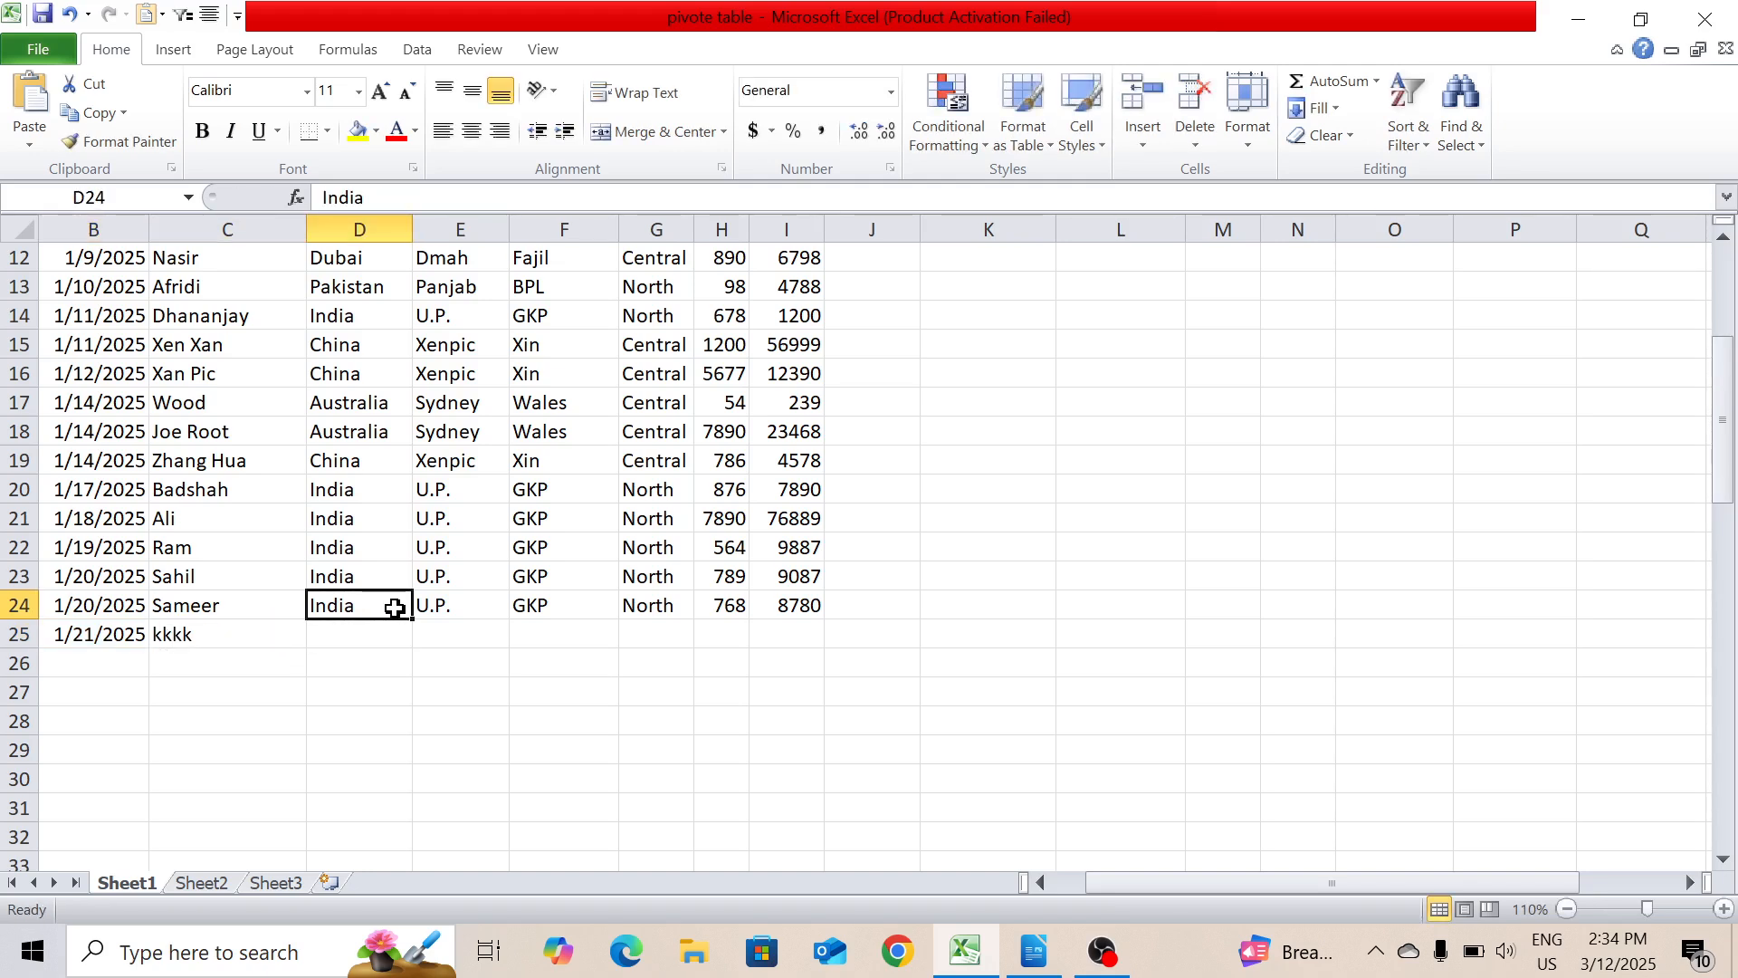
left_click_drag(409, 613, 407, 616)
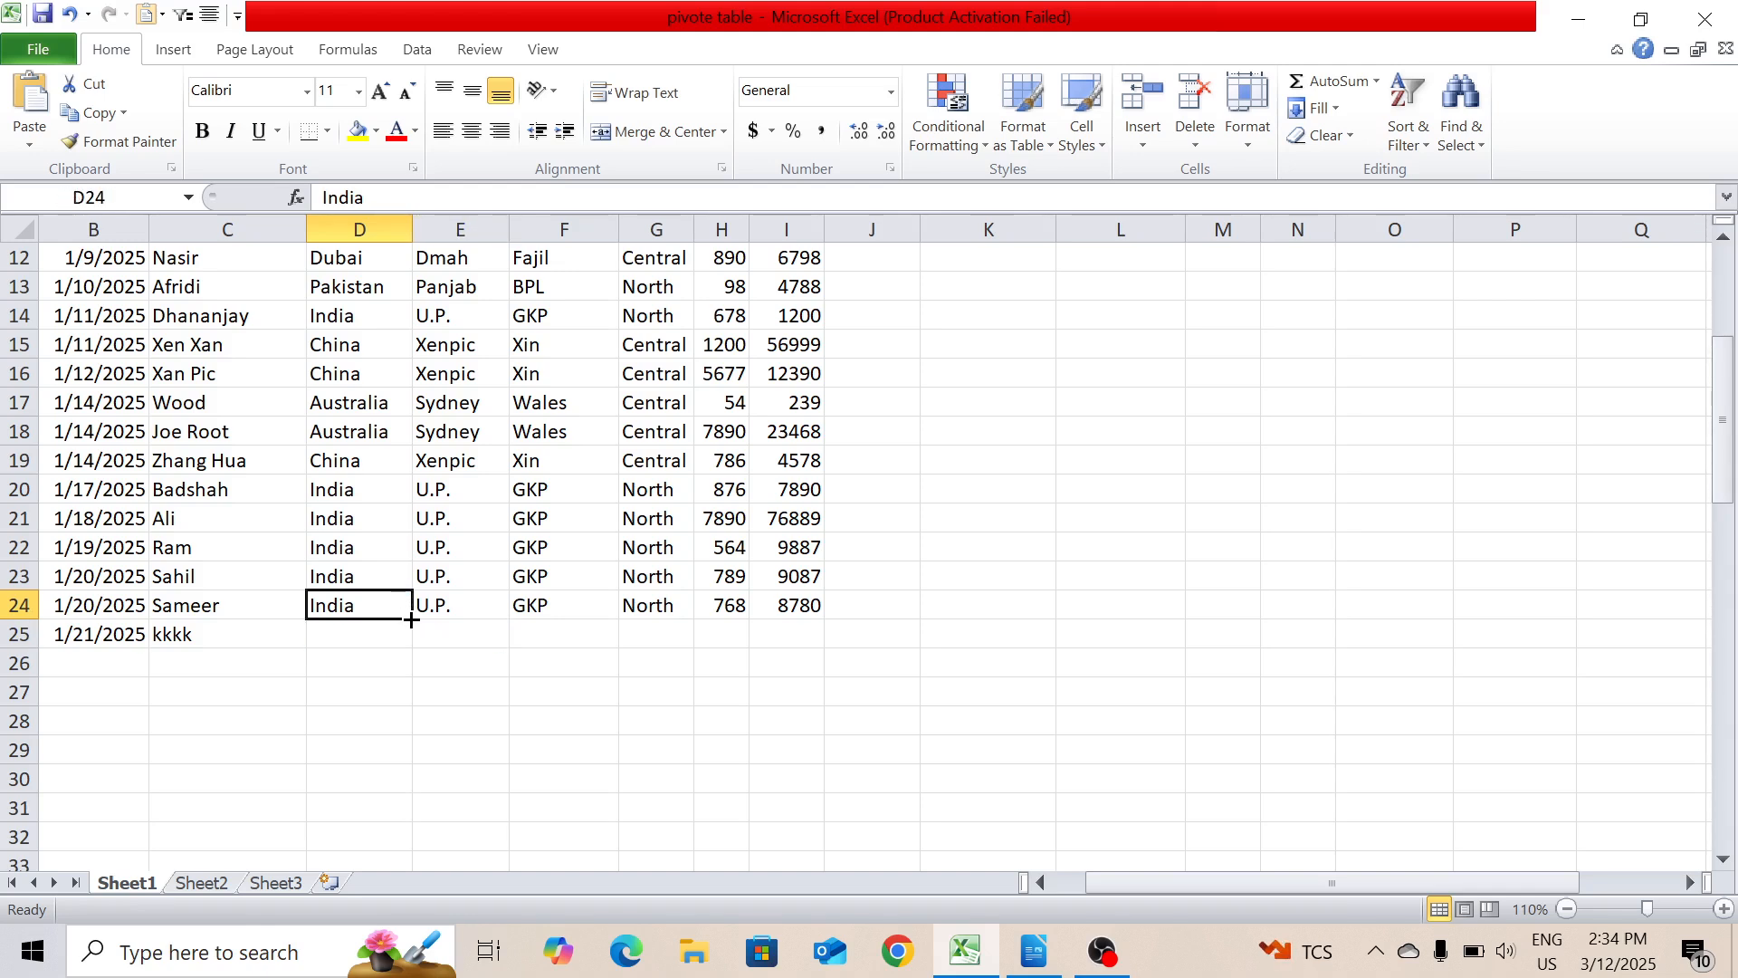
left_click_drag(411, 621, 408, 635)
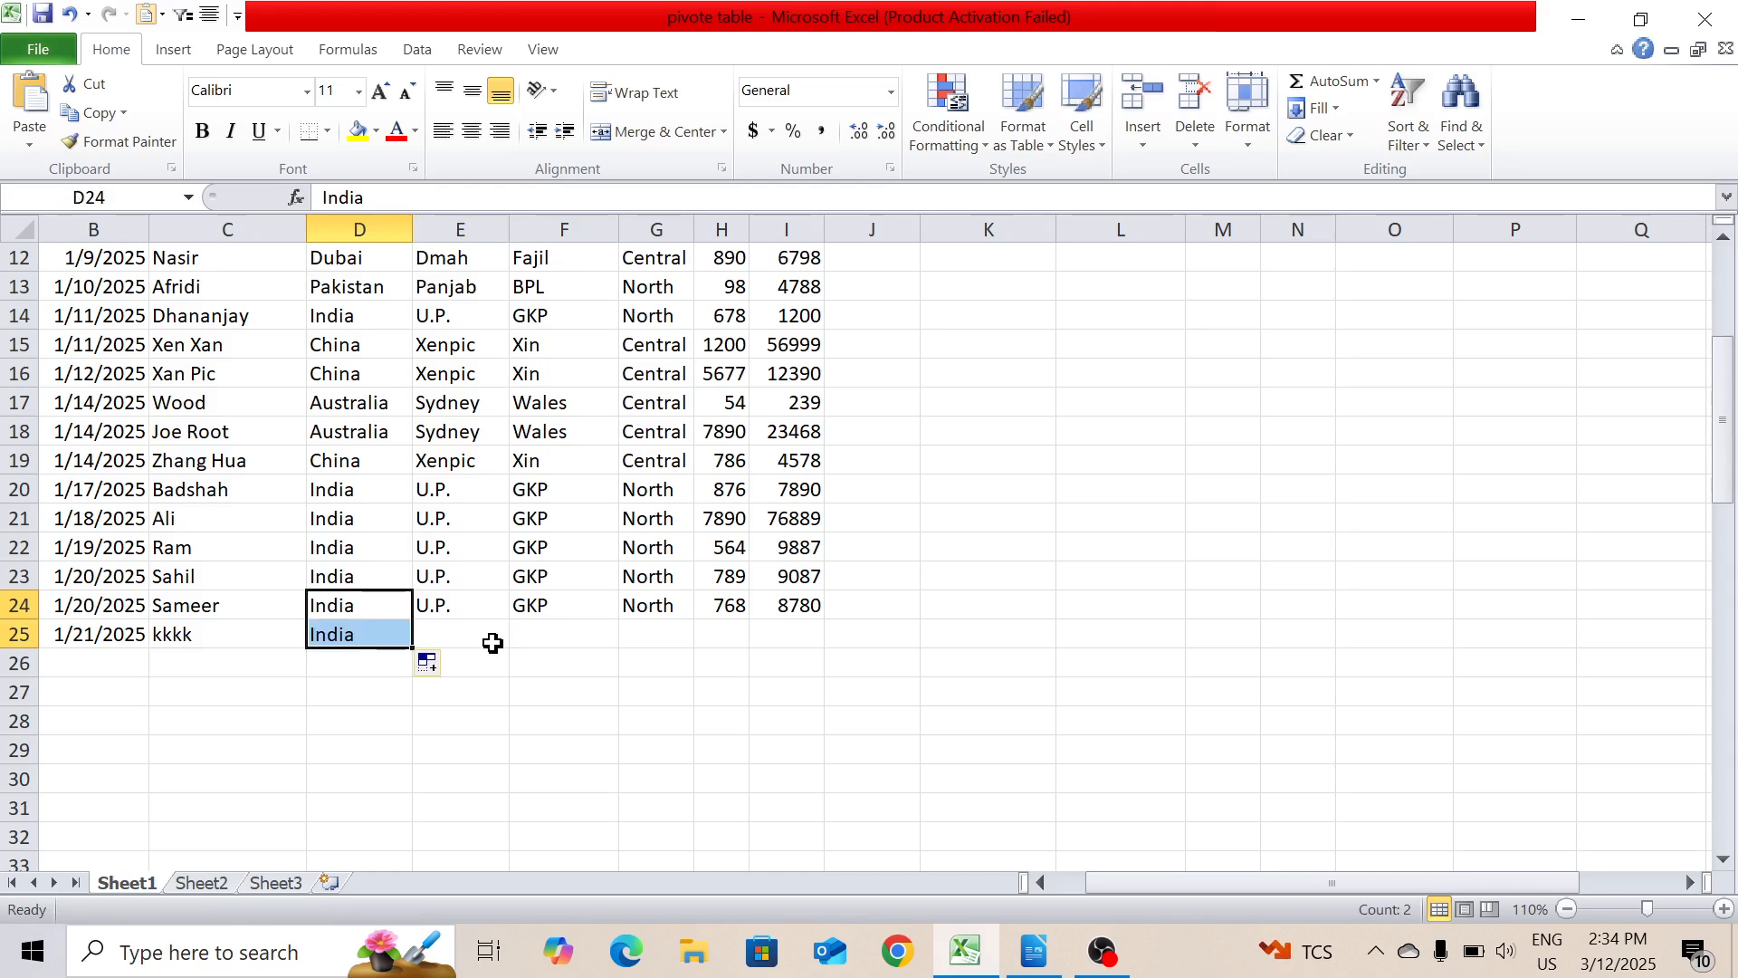
left_click(492, 642)
type("u")
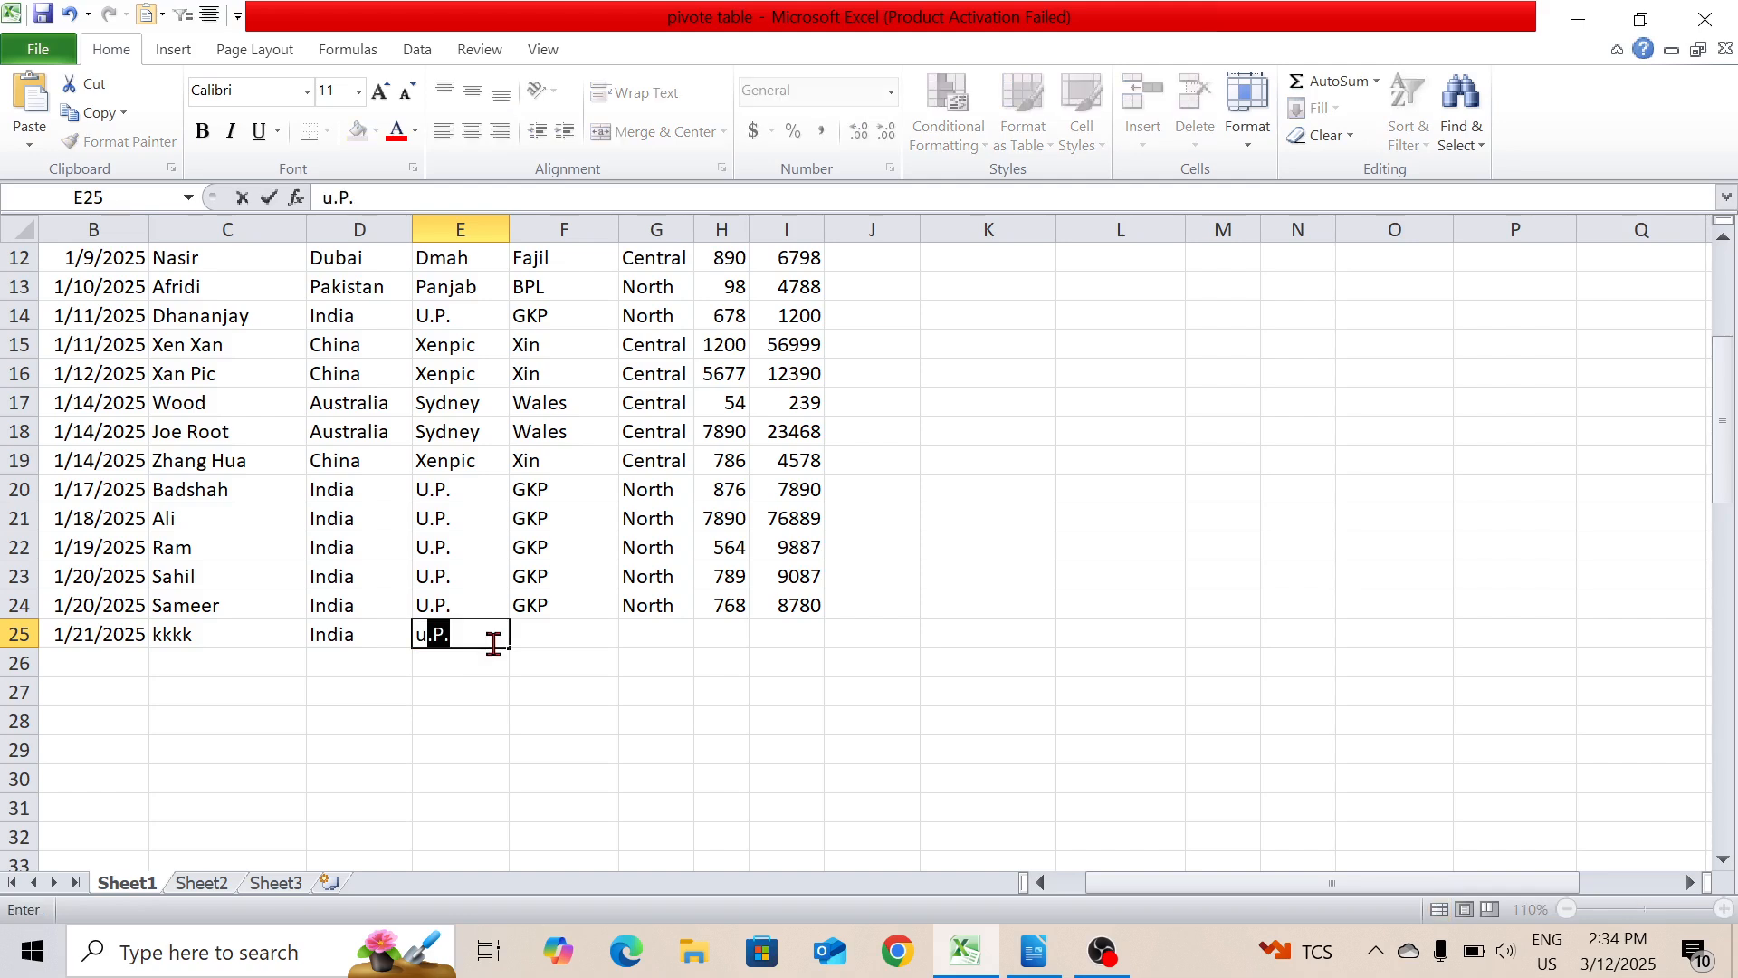
key("Tab")
type("g")
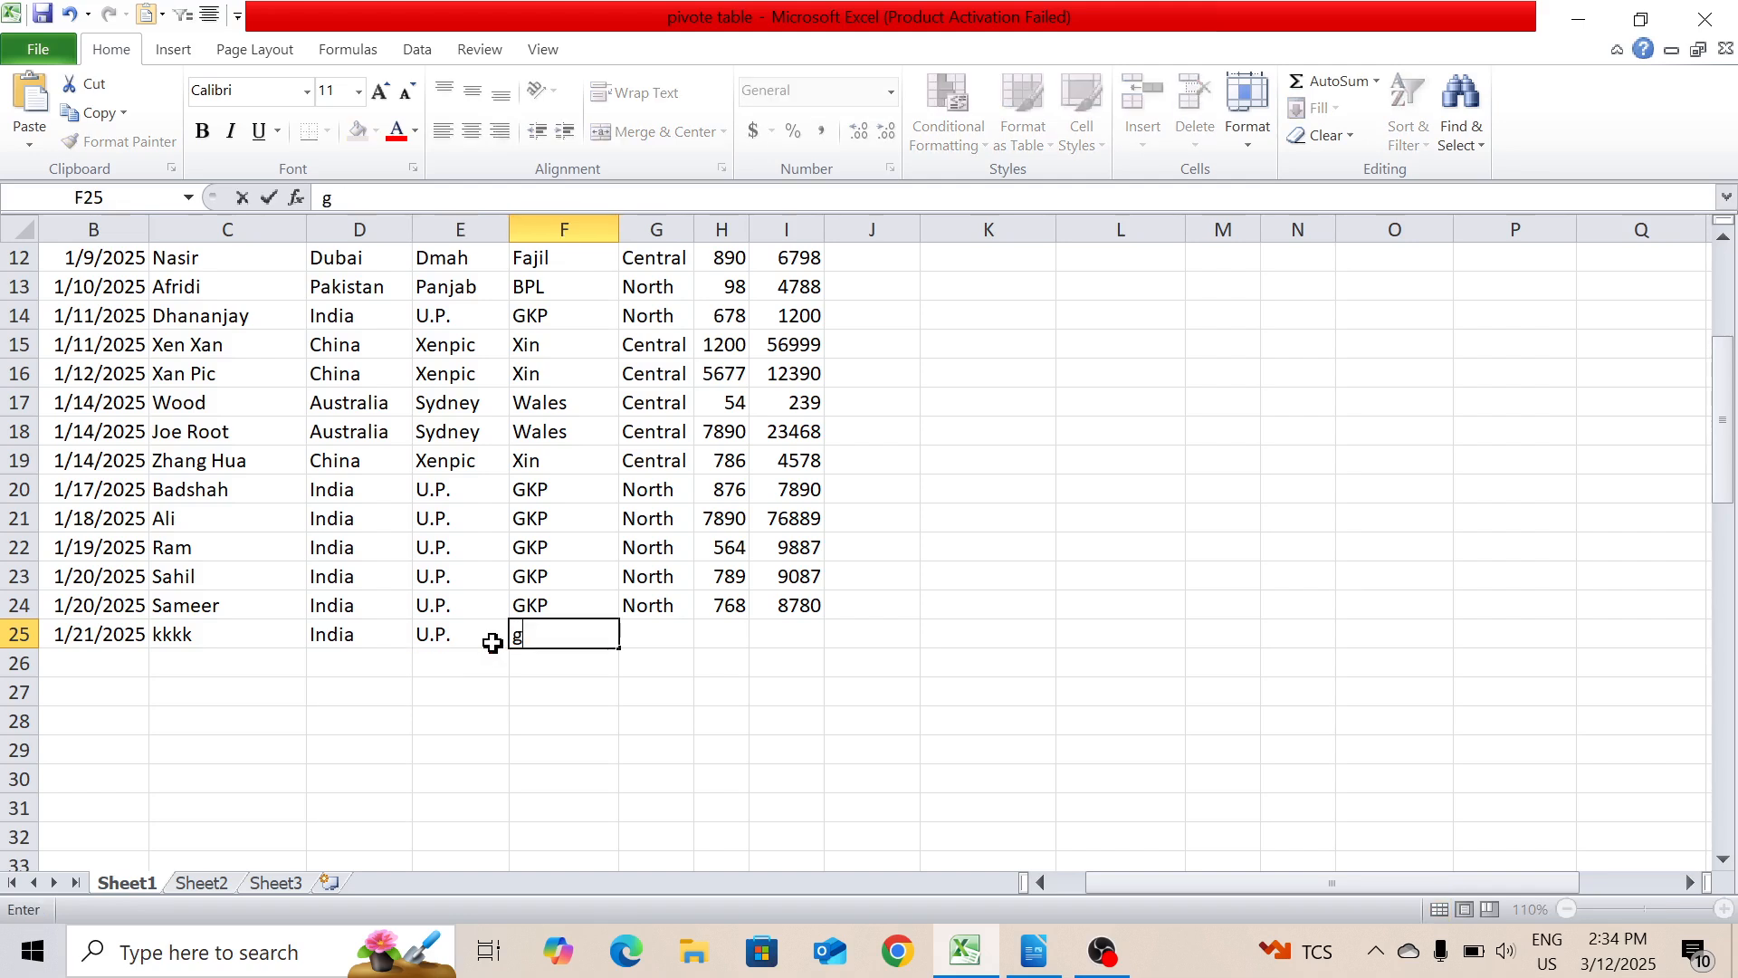
key("Tab")
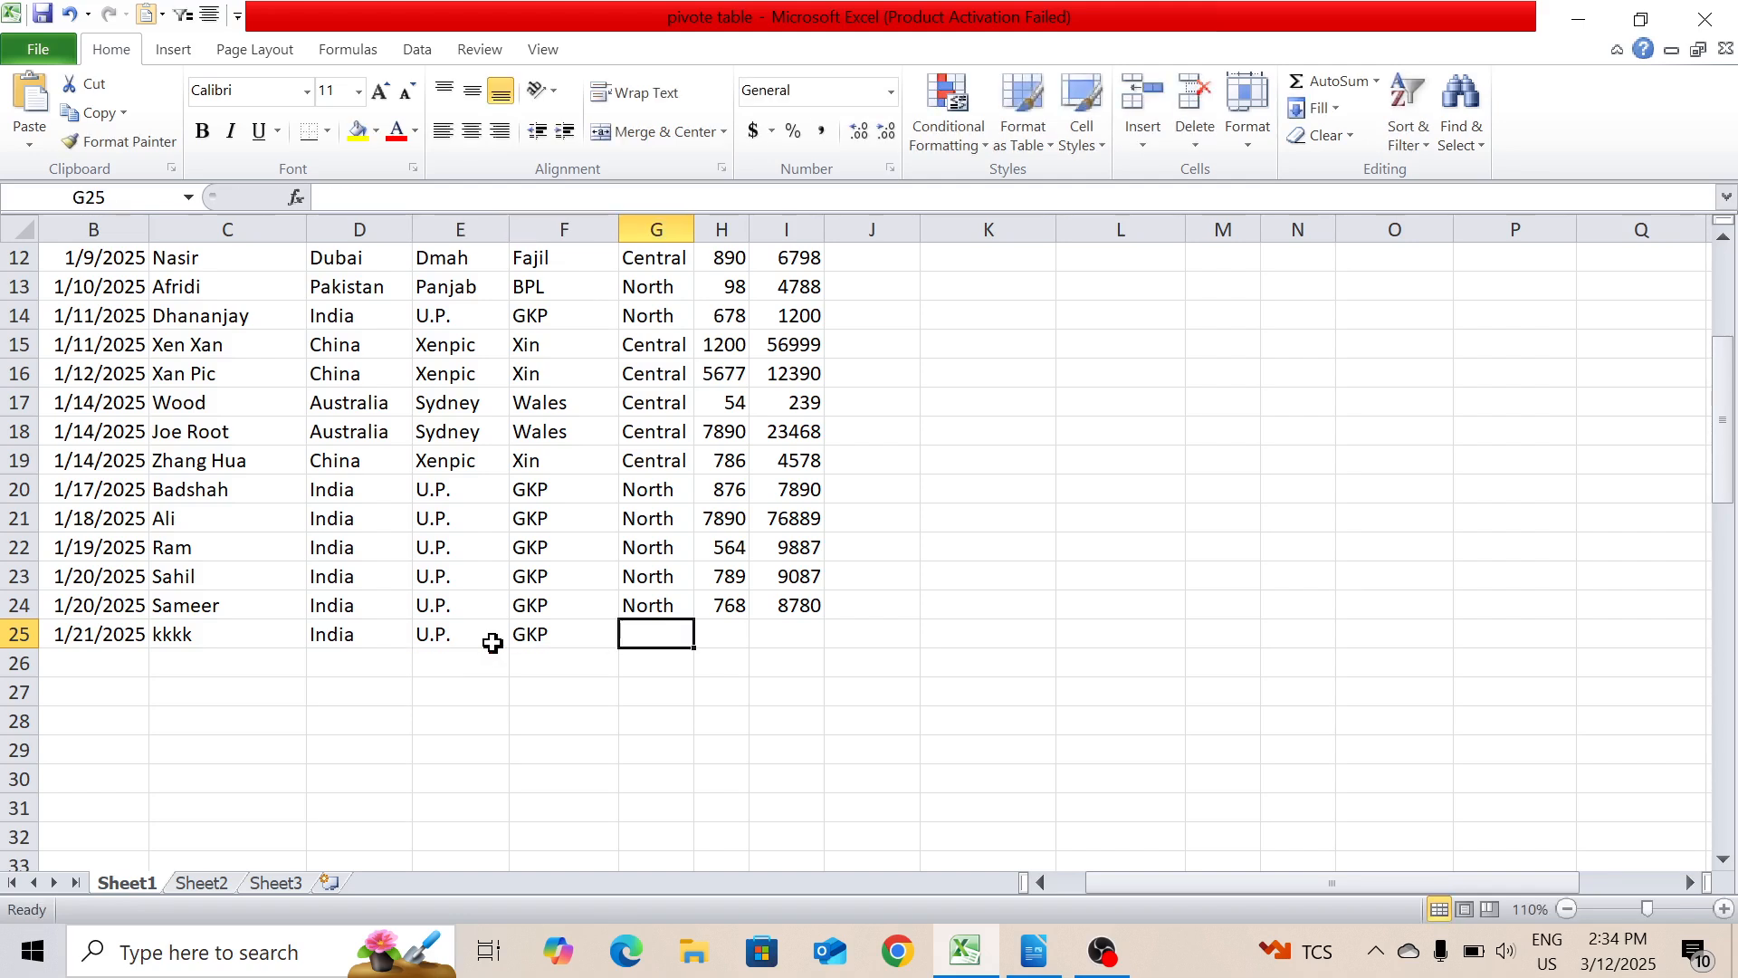
type("n")
key("Tab")
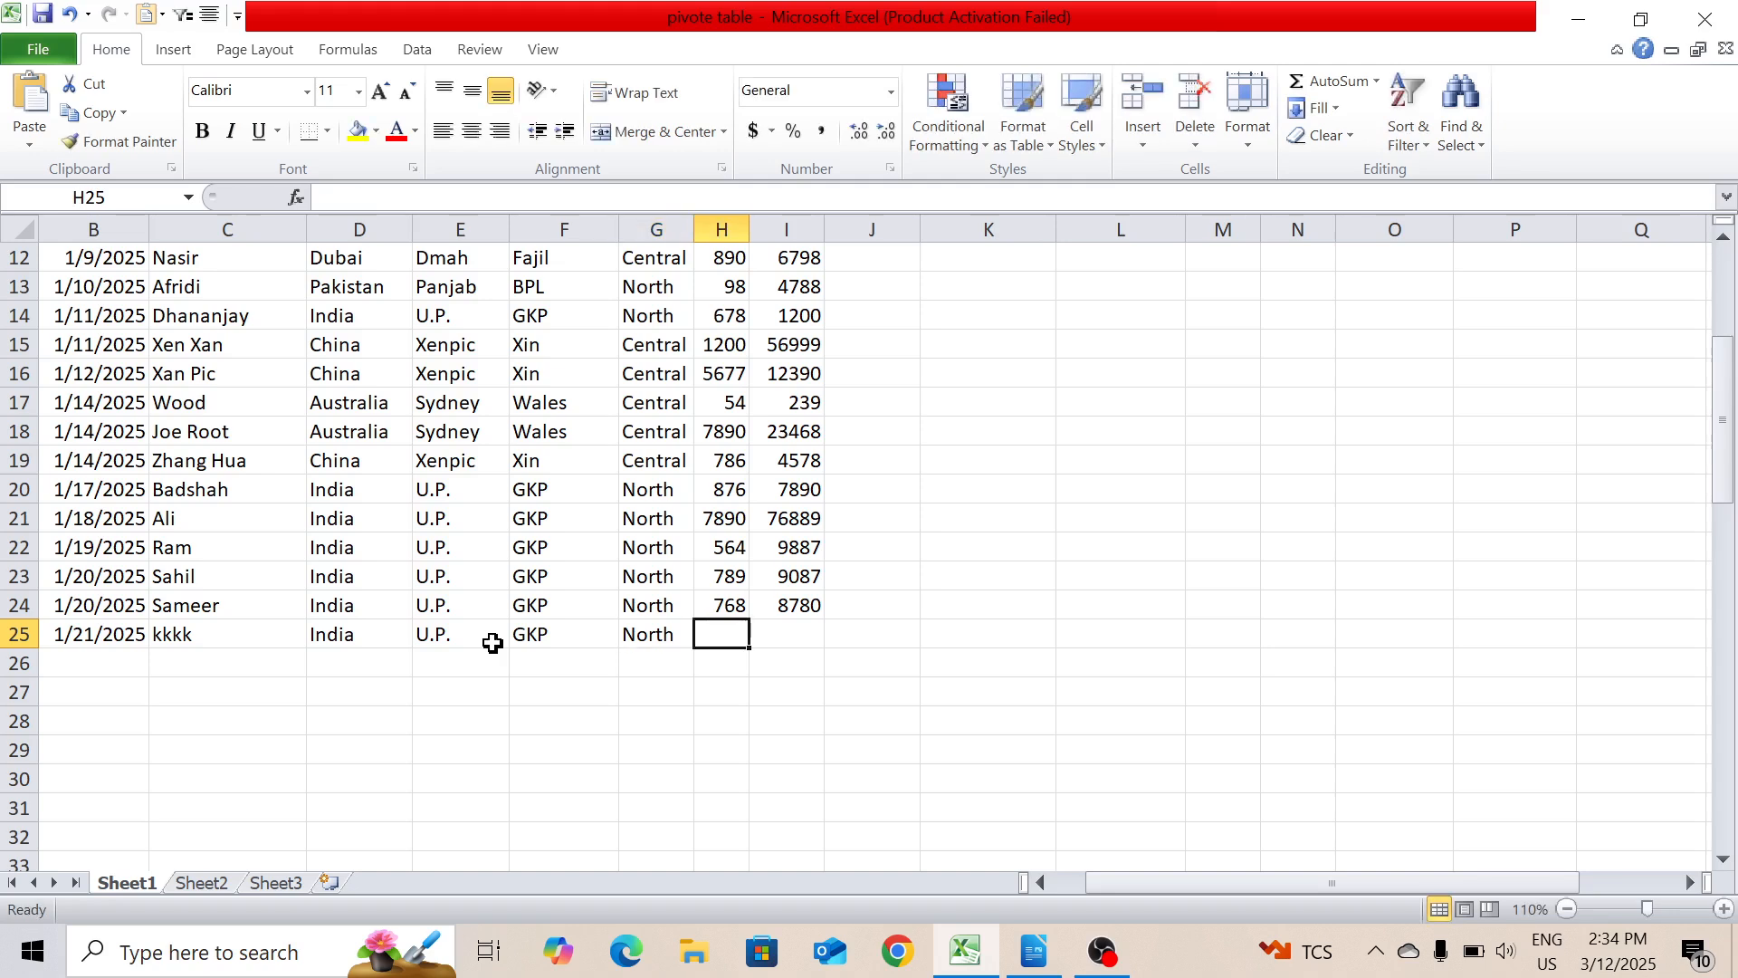
- Complete the row 25 record with Sales 689 and Profit 8900
type("689")
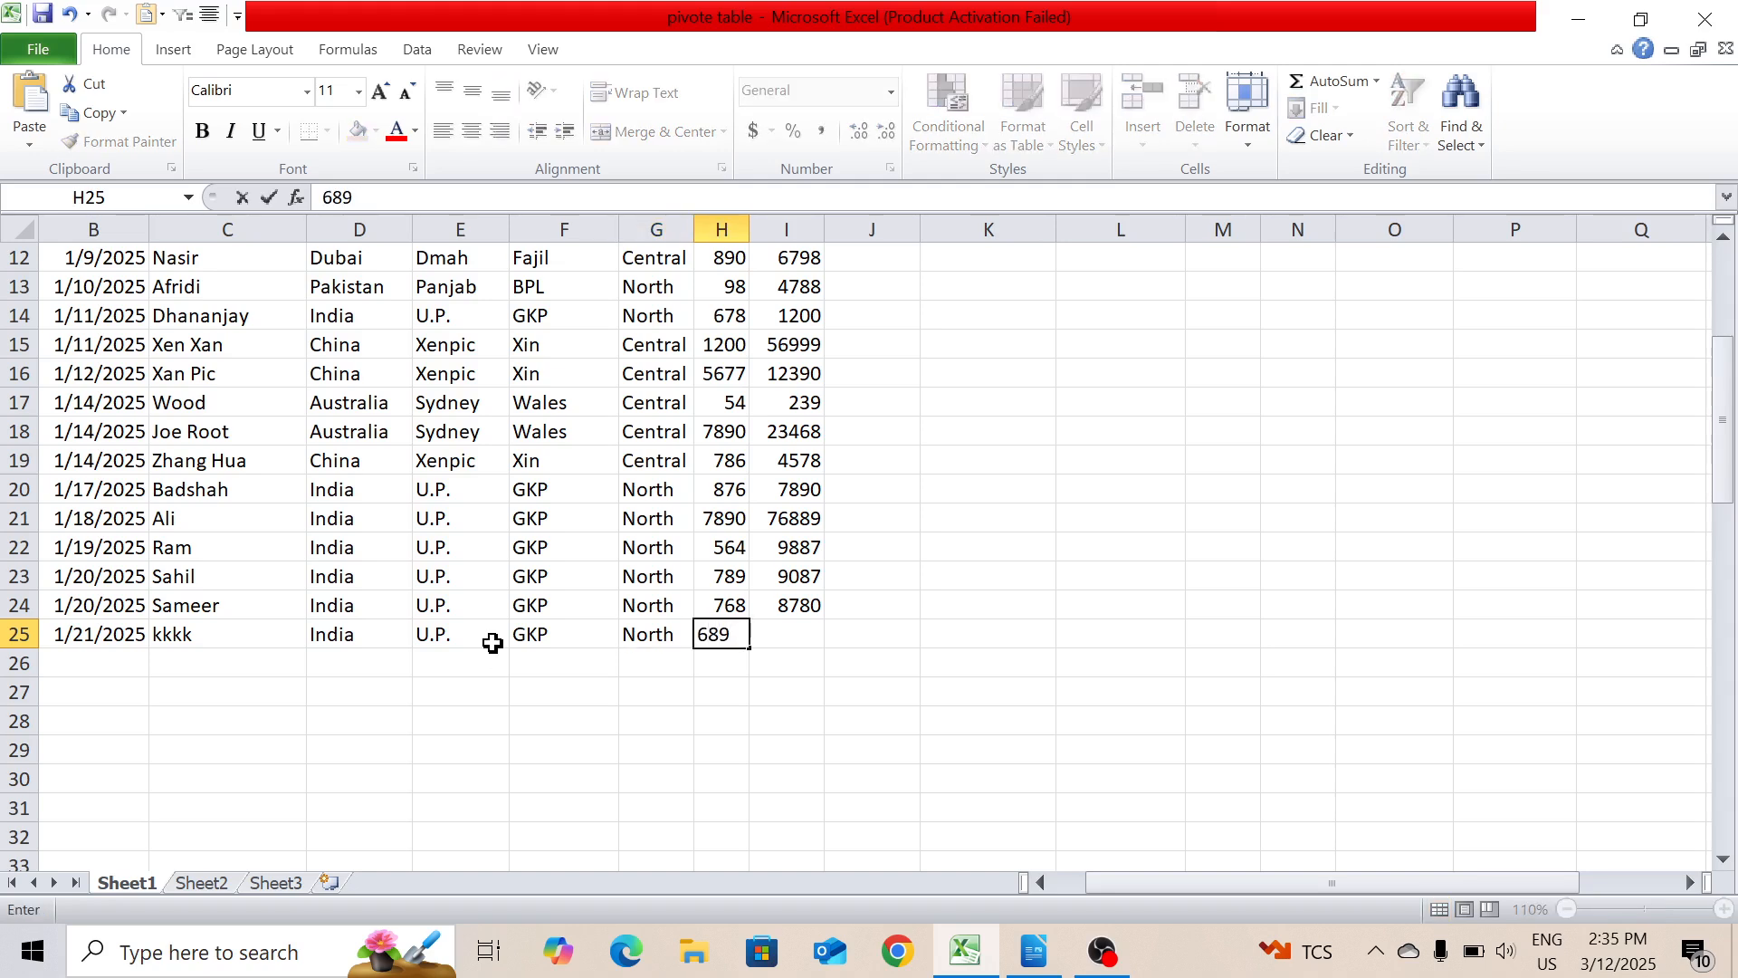
key("Tab")
type("8900")
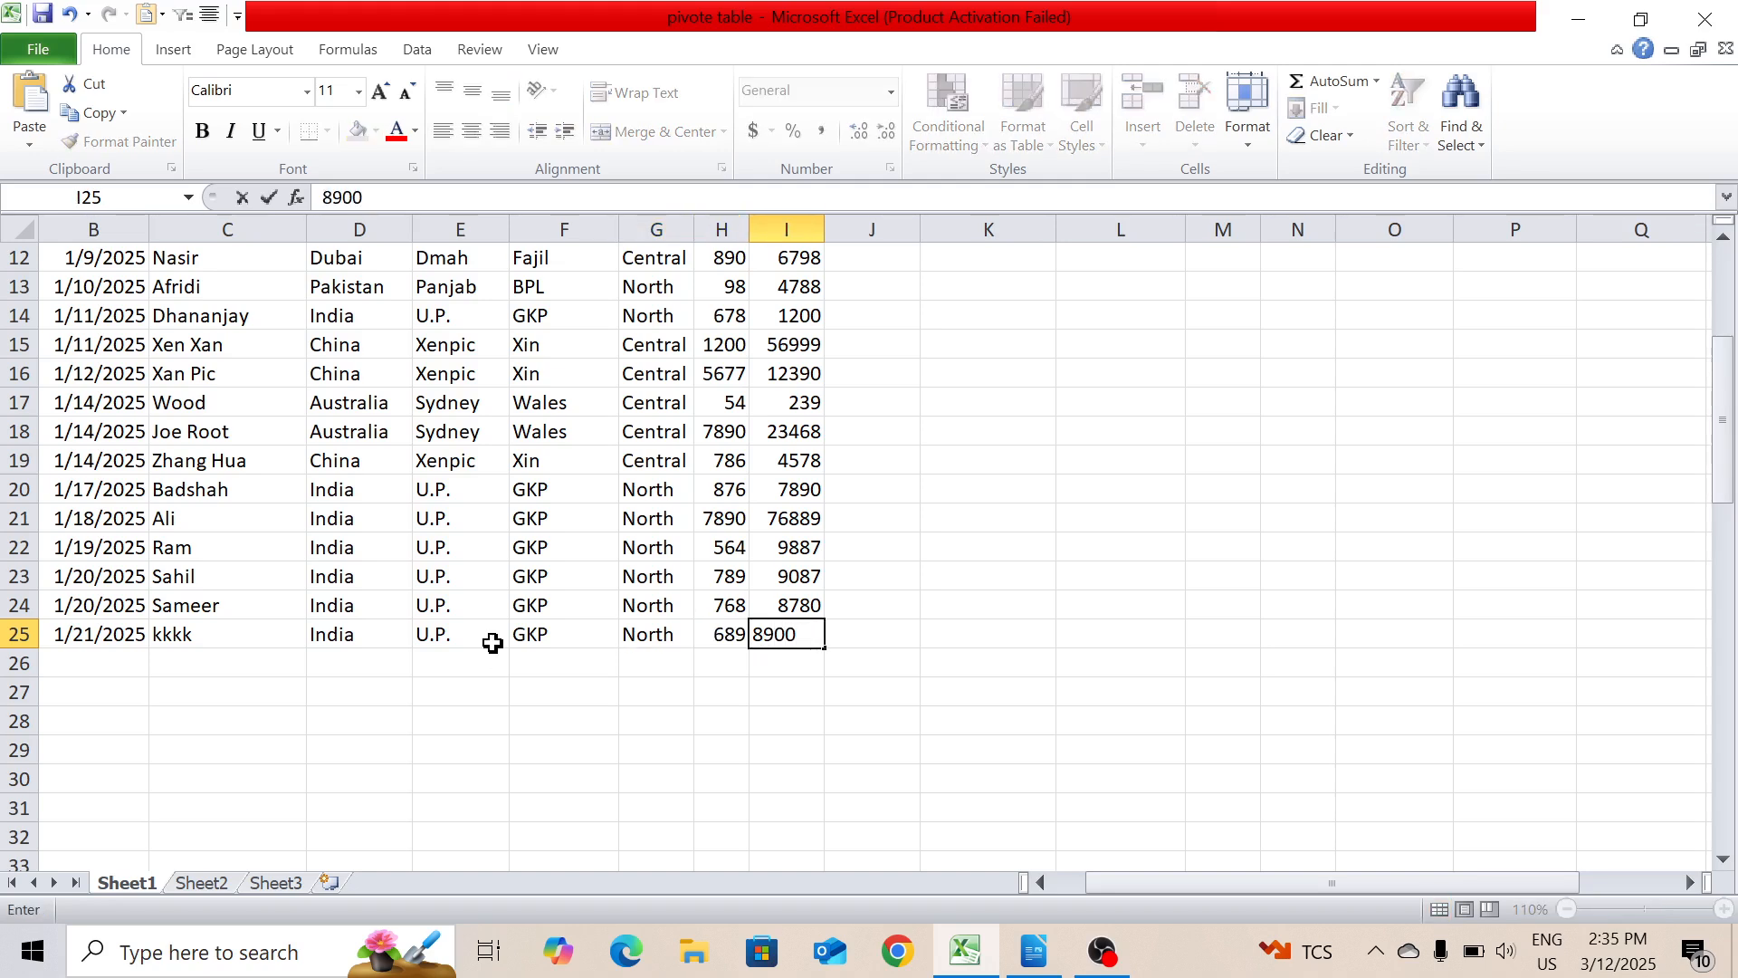
left_click(718, 715)
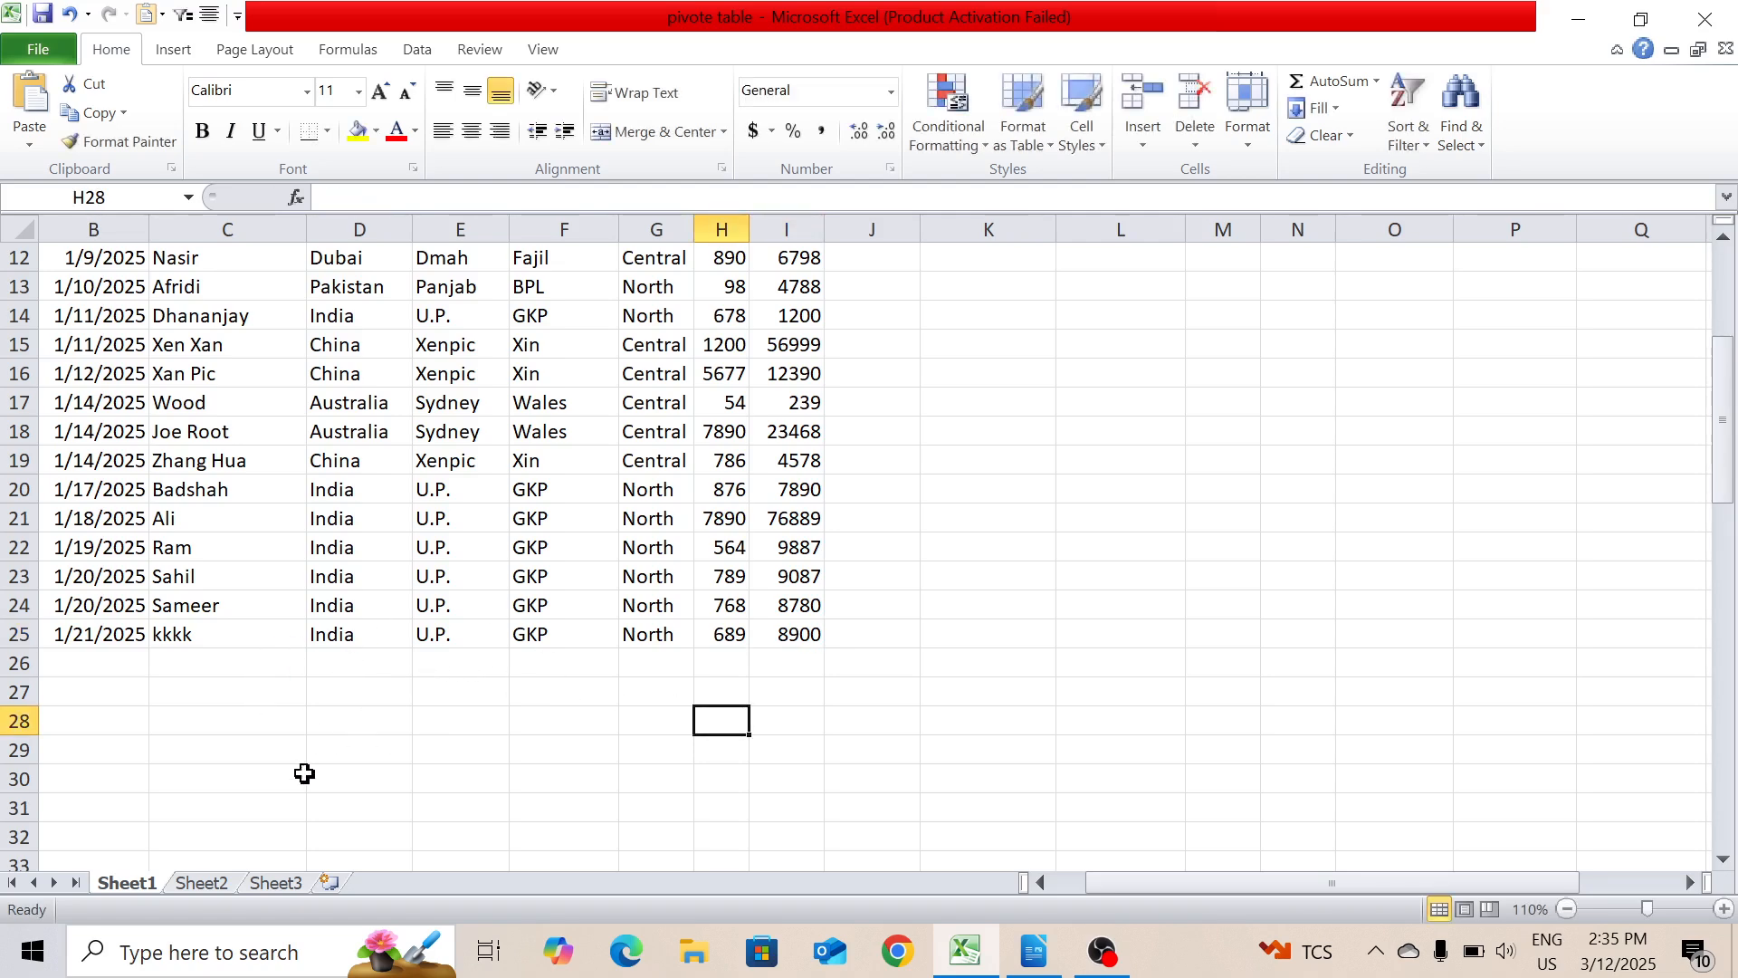
- Filter the PivotTable on Sheet2 by the Country field so that only India is included
left_click(203, 884)
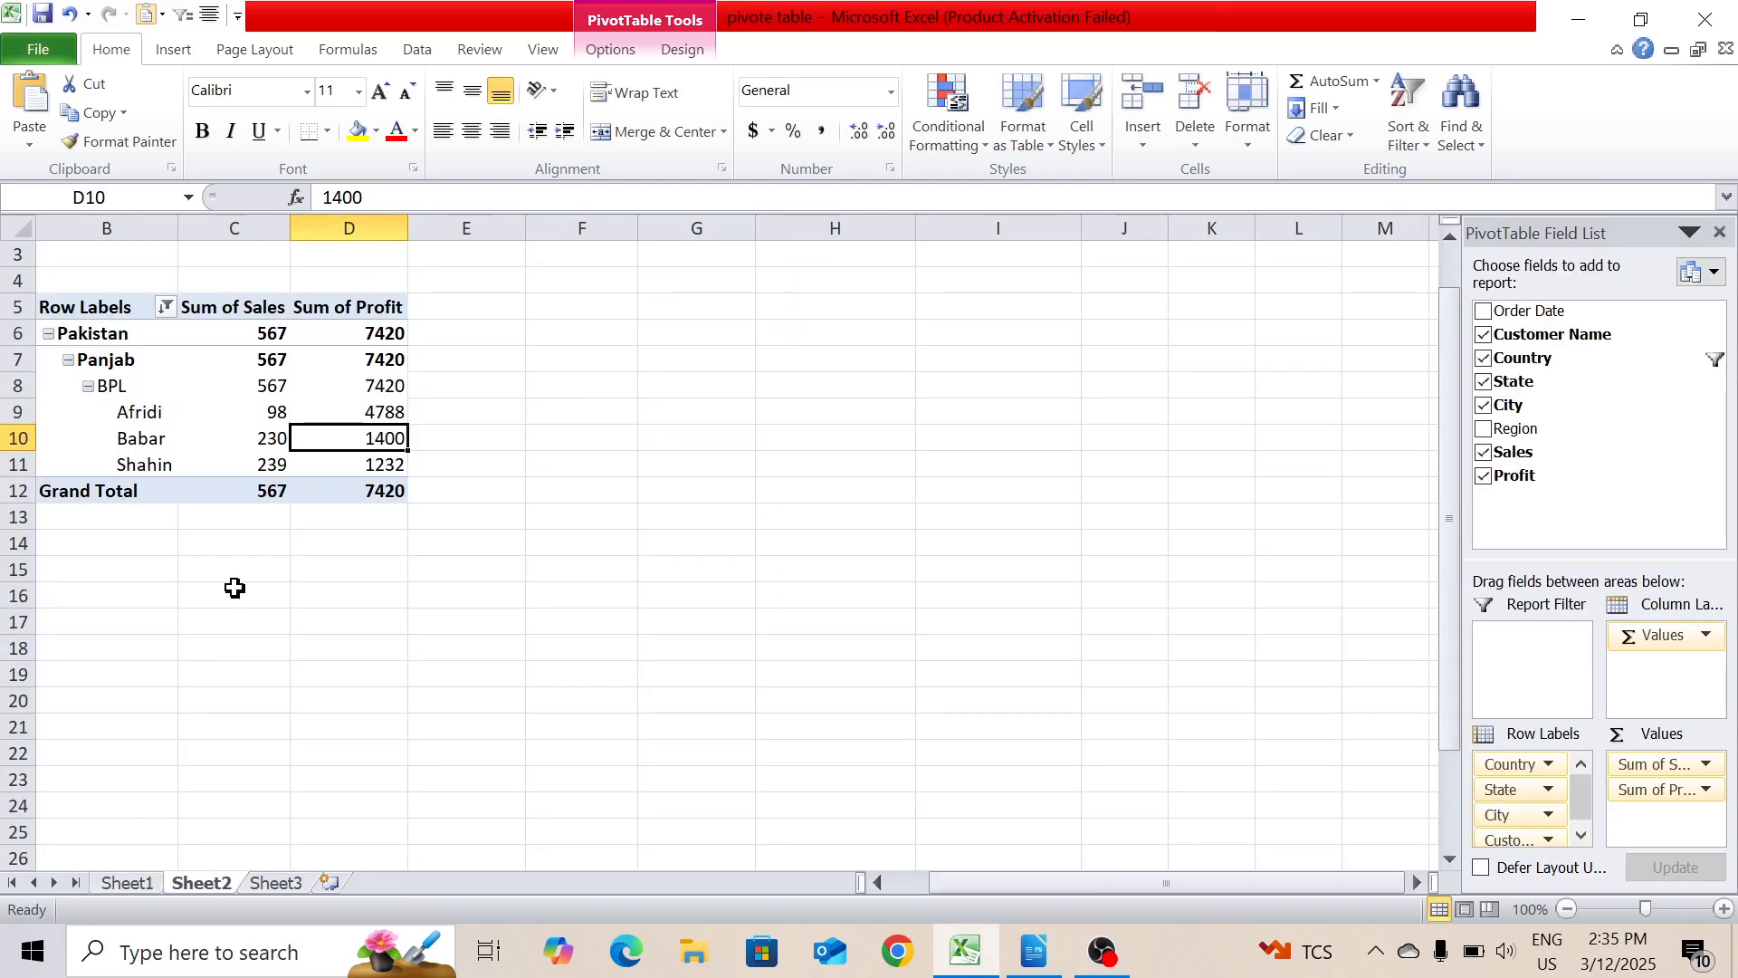
left_click(163, 308)
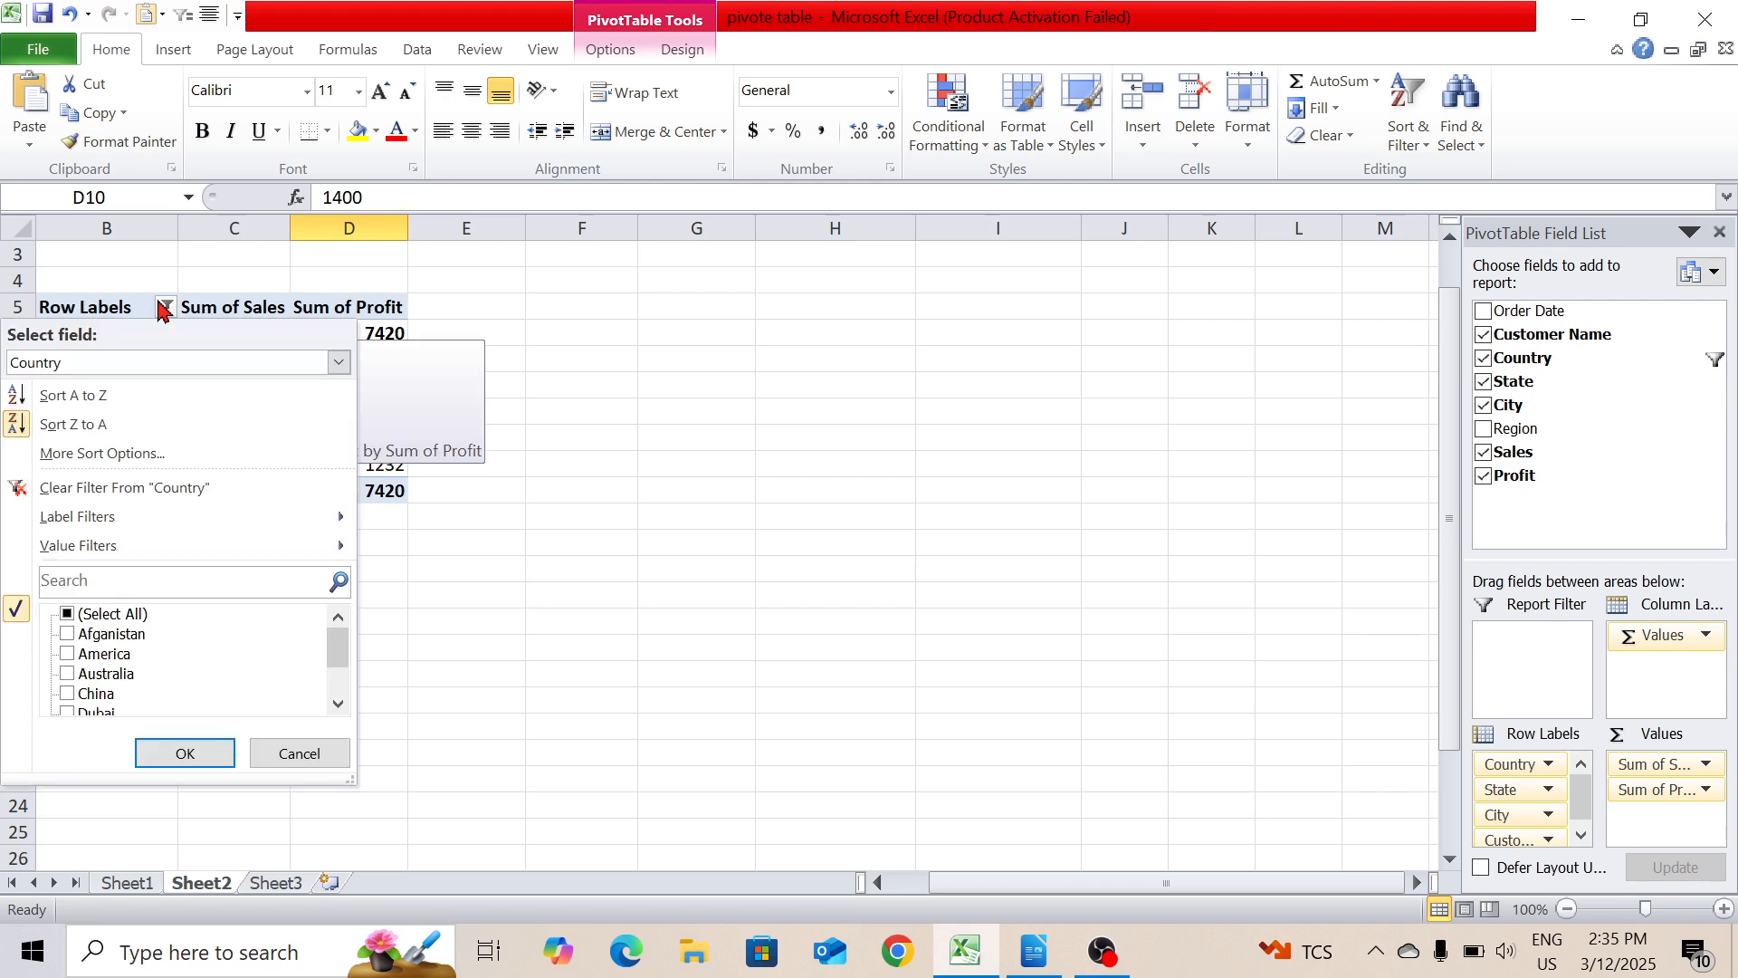
left_click(96, 586)
type("indi")
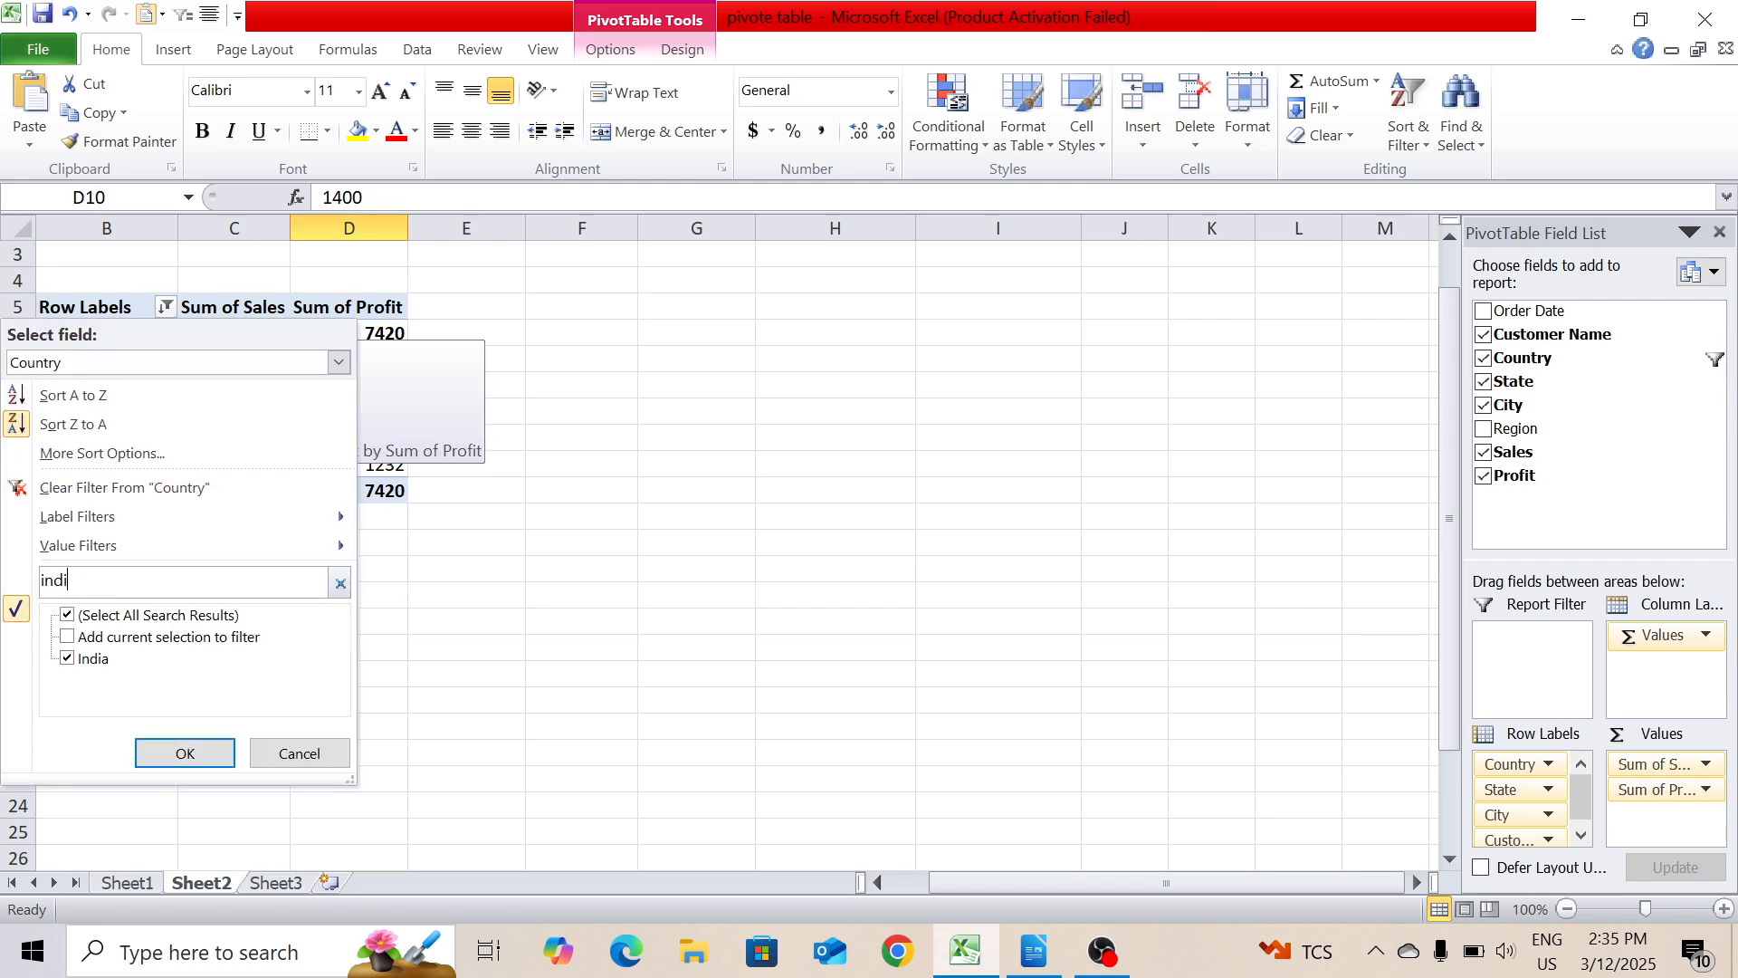
left_click(179, 765)
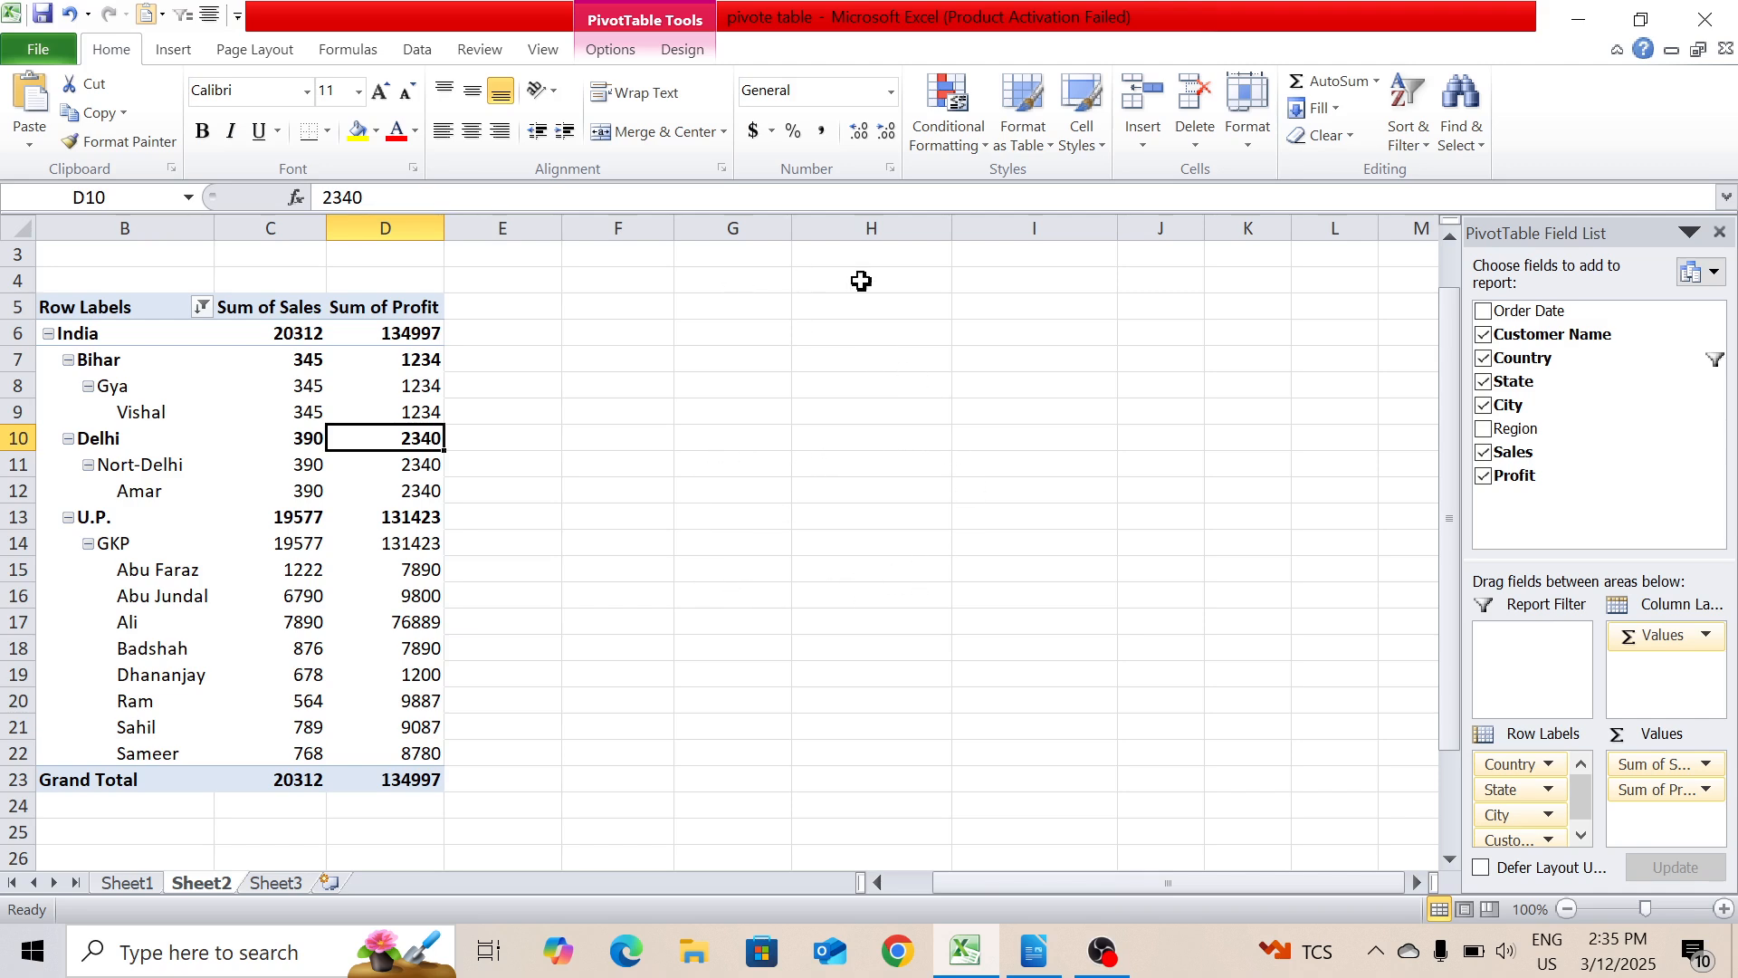
- Insert a slicer for the Country field and place it beside the PivotTable, around columns H and I
left_click(607, 48)
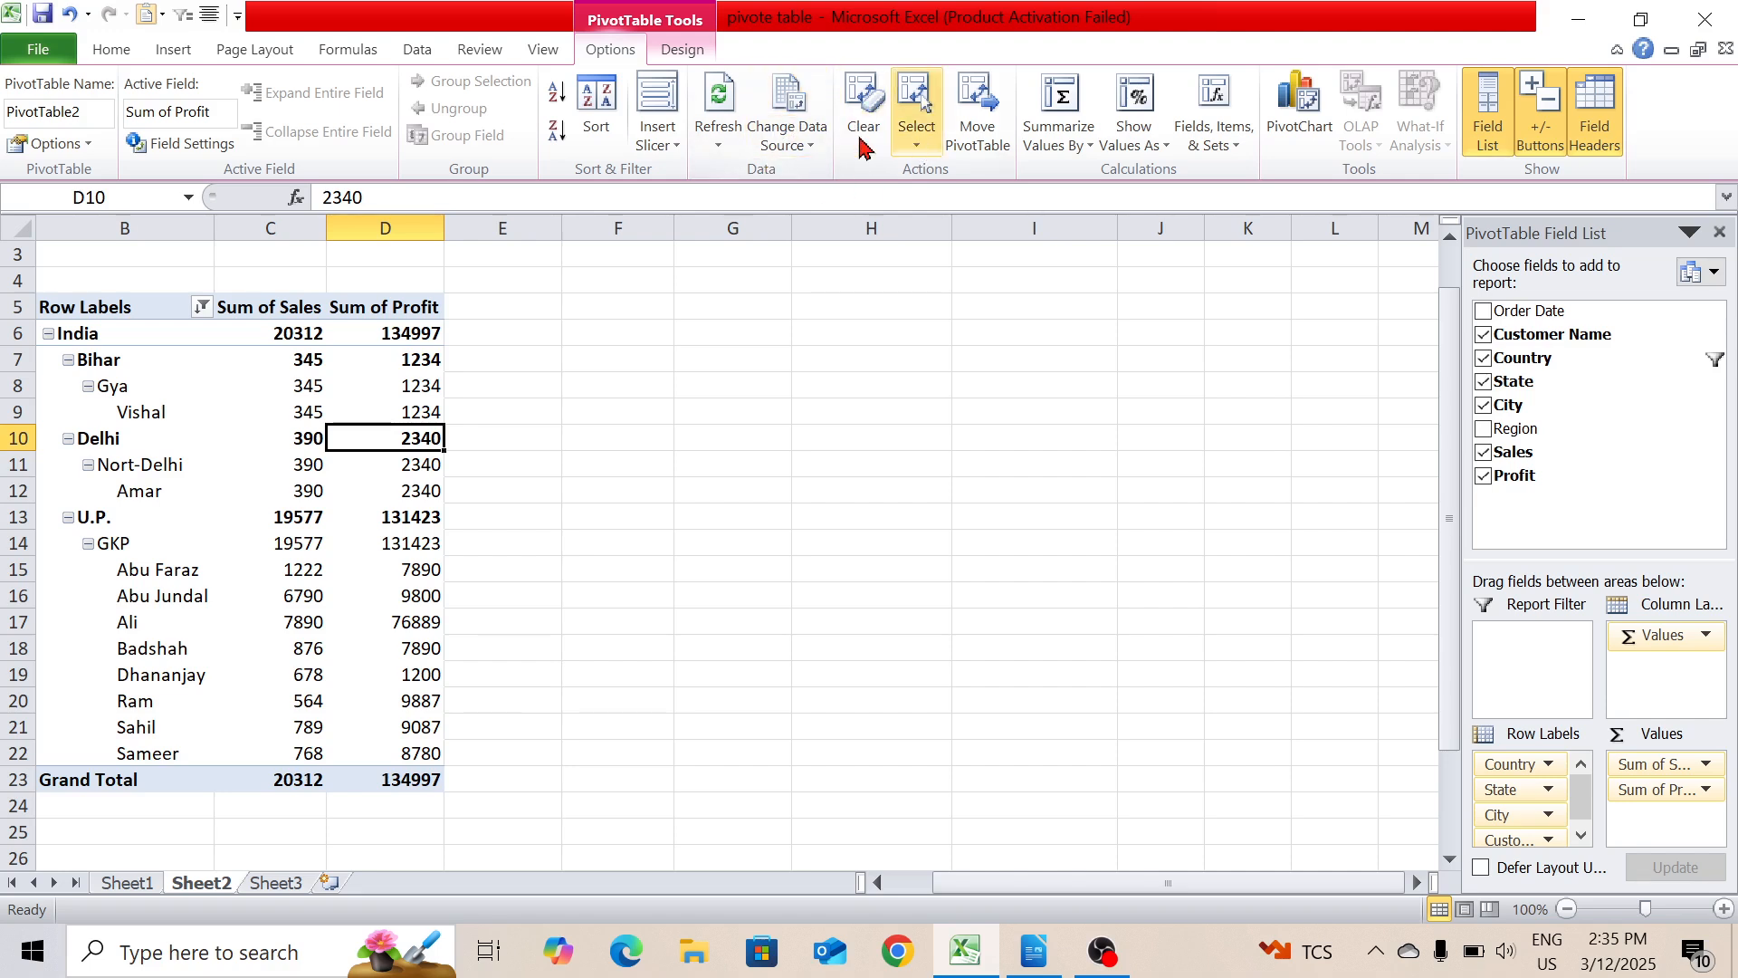
left_click(664, 140)
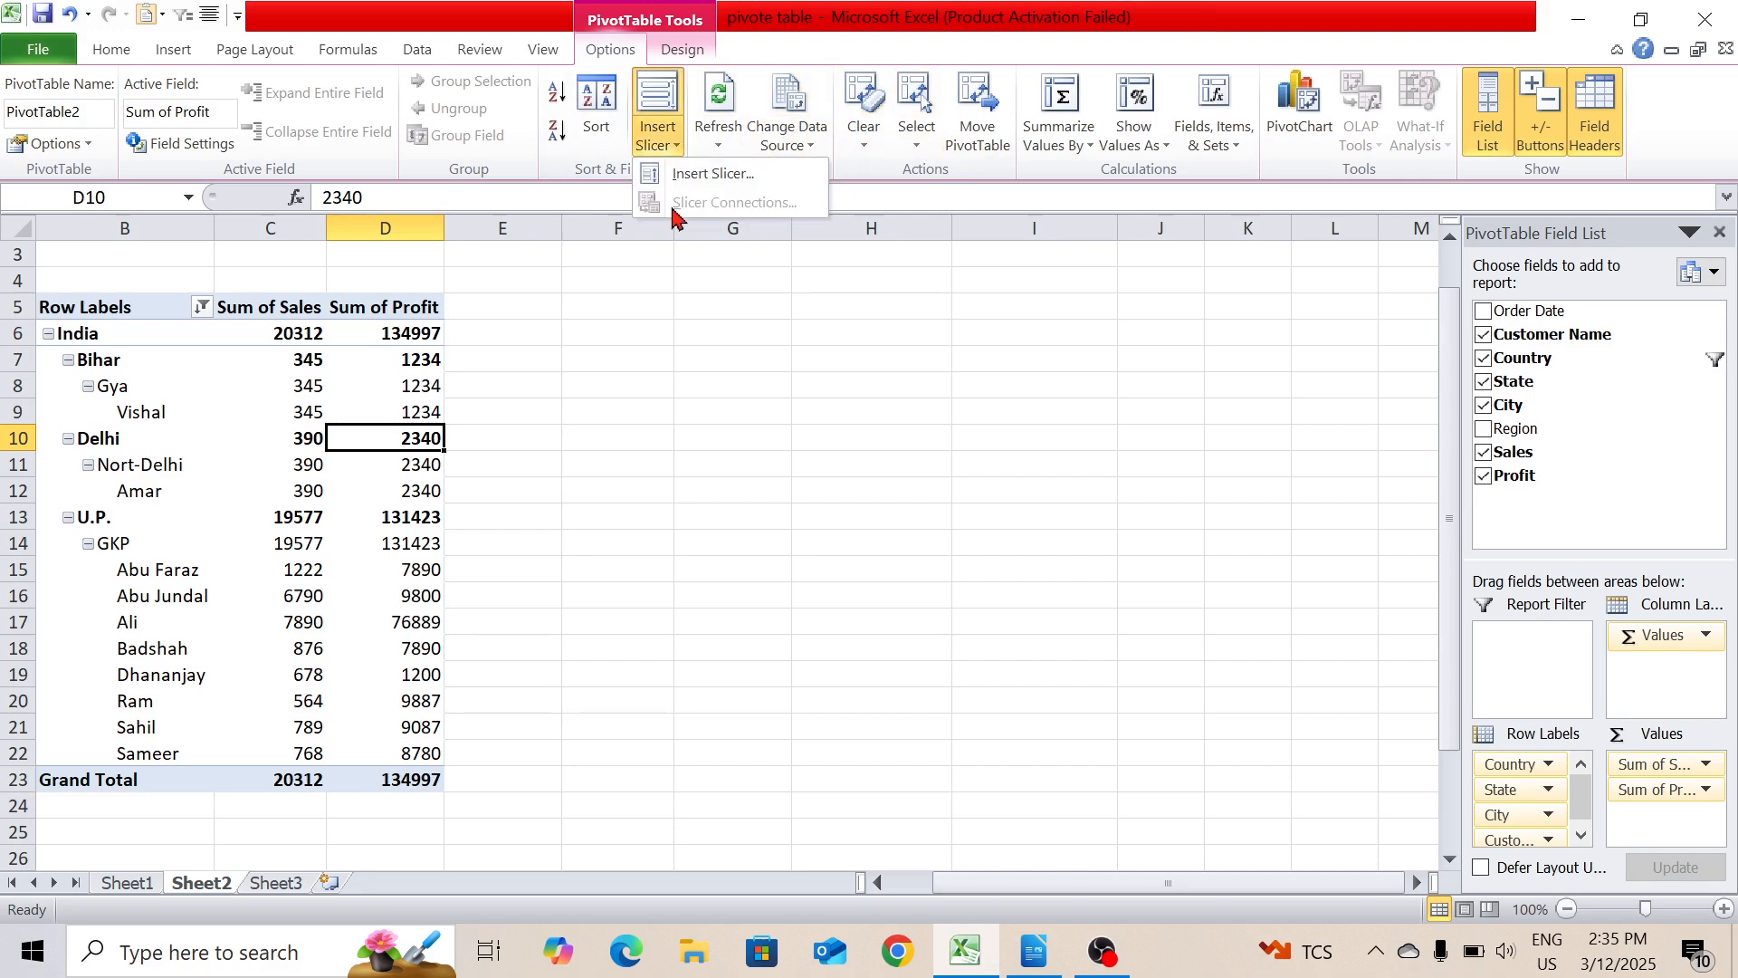
left_click(712, 172)
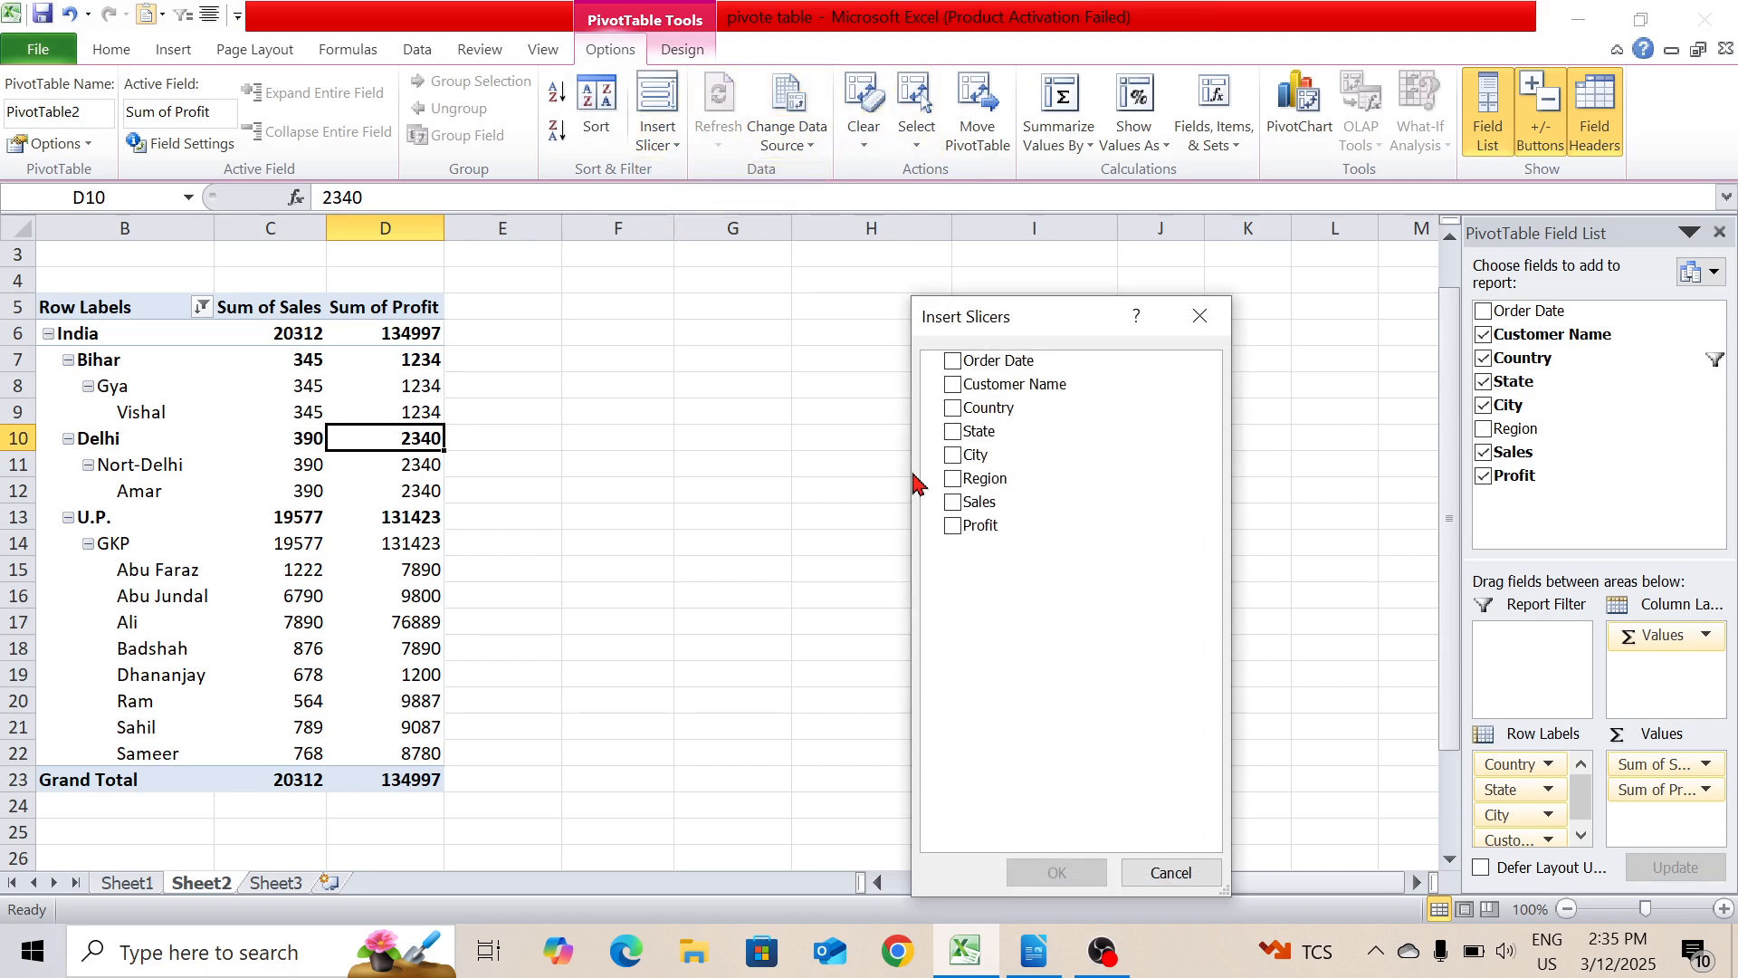
left_click(954, 409)
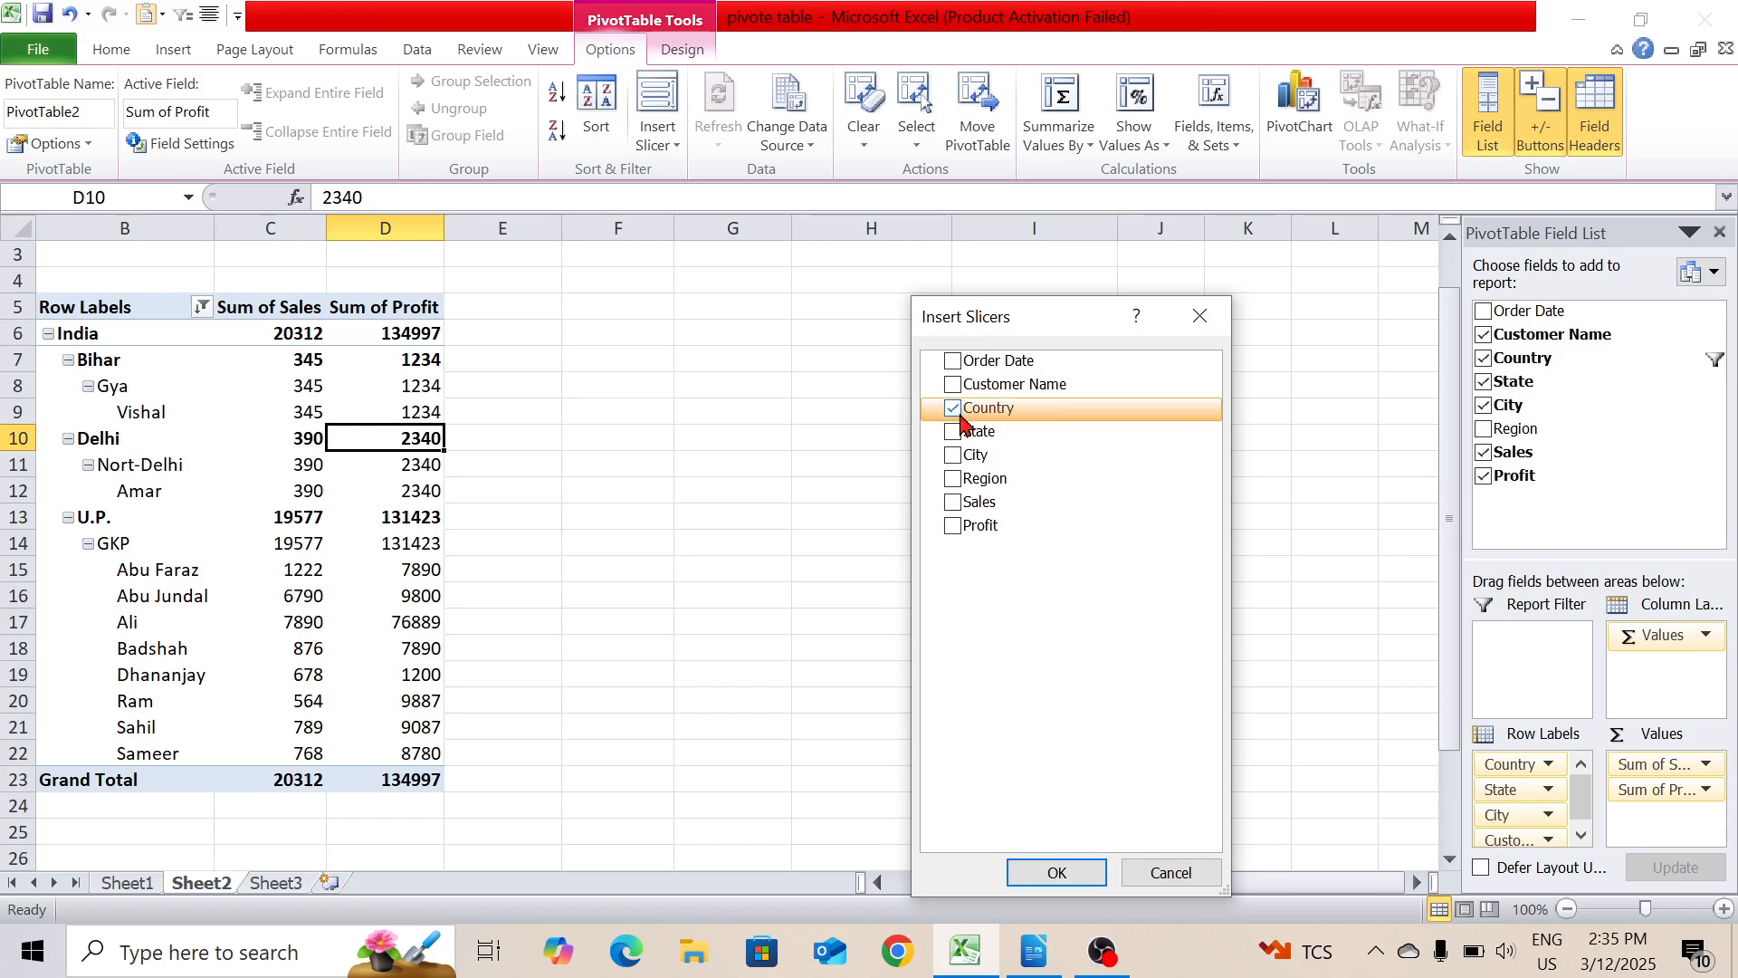
left_click(1059, 873)
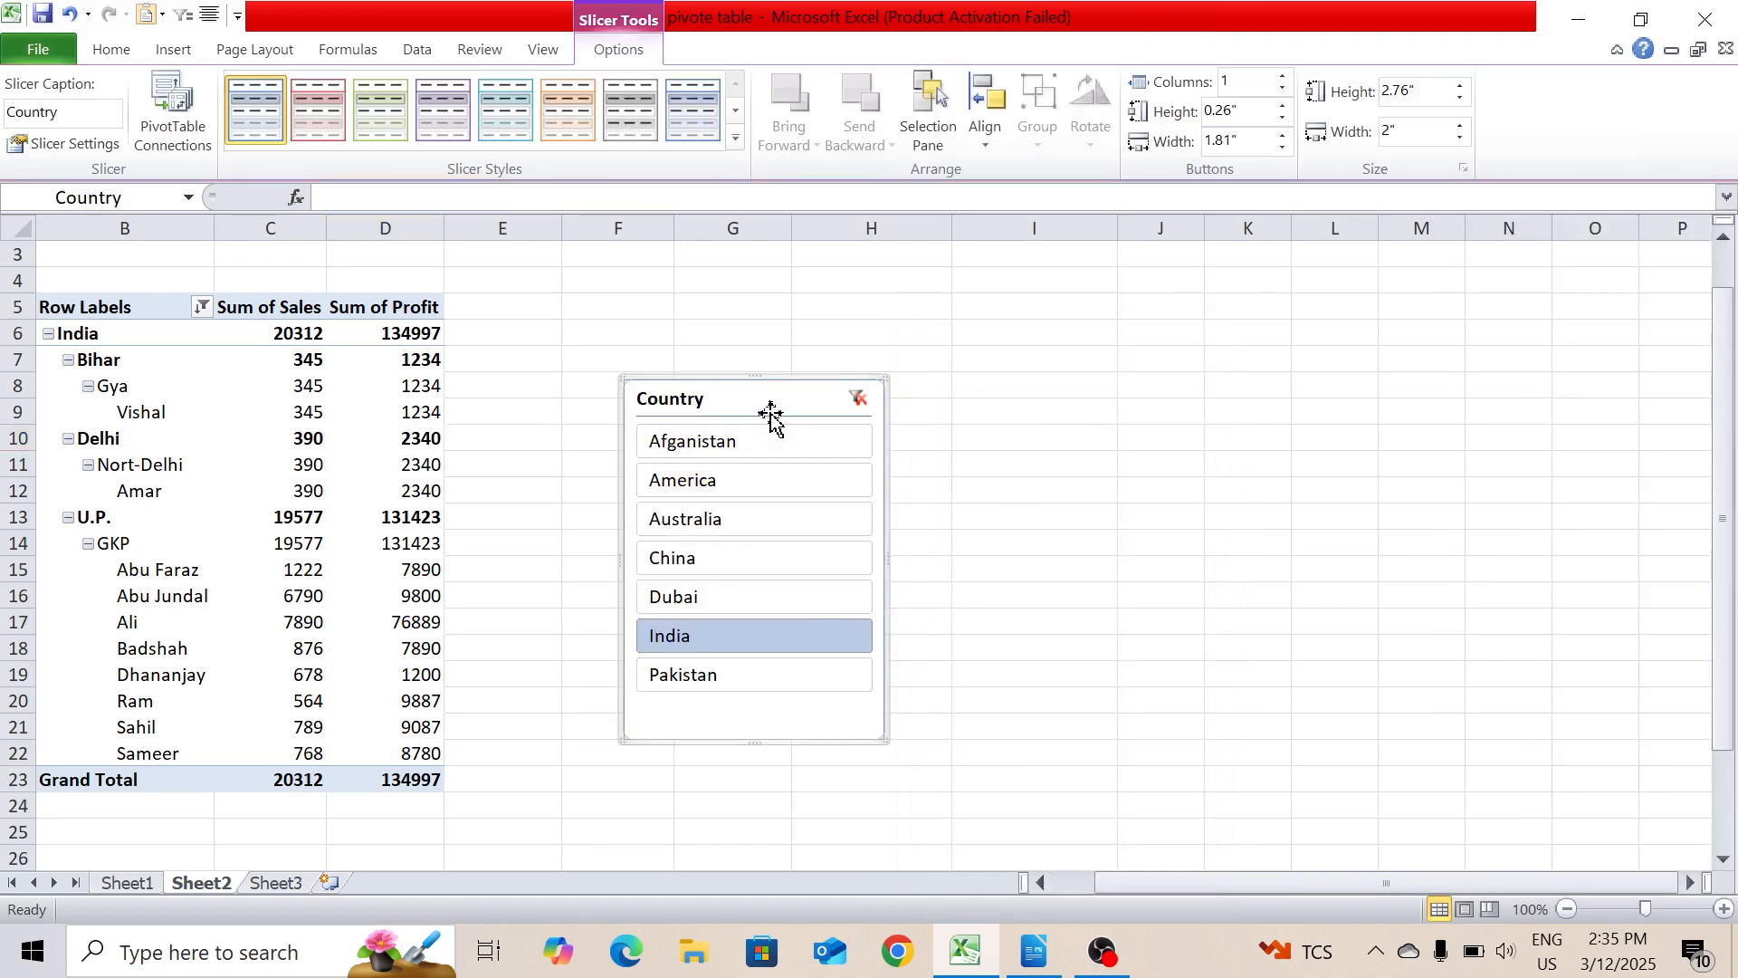
left_click_drag(763, 389, 981, 287)
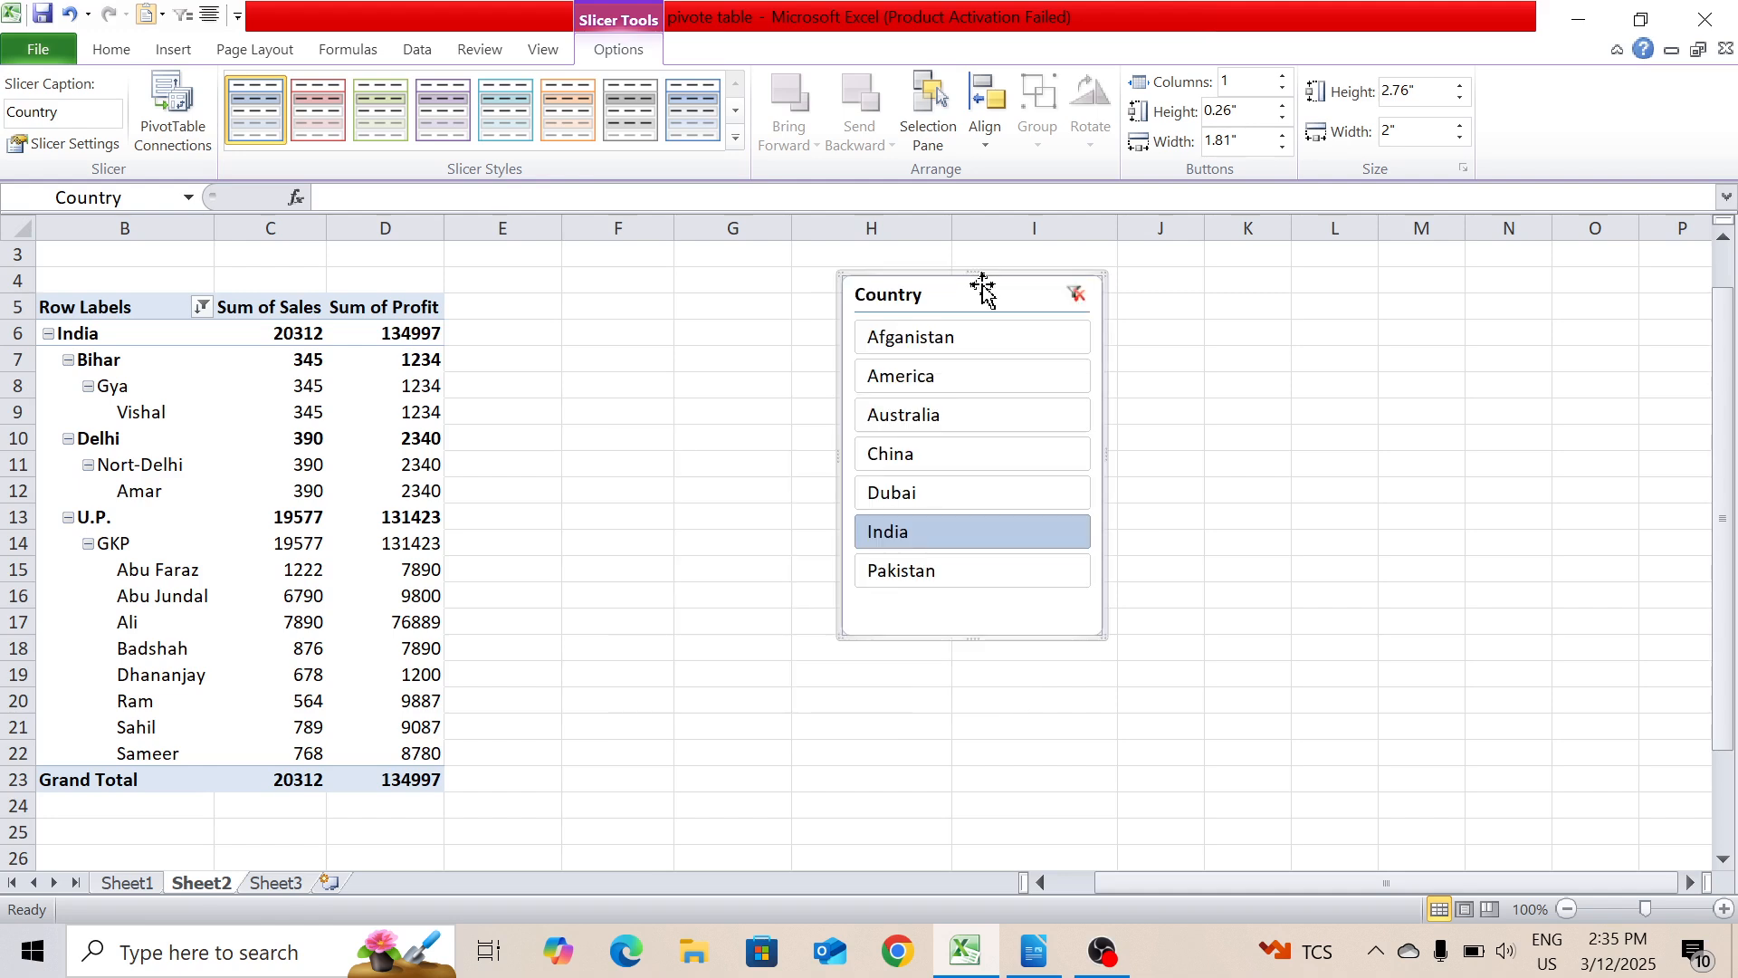
- Use the Country slicer to filter the PivotTable to Australia and switch it back to India
left_click(962, 425)
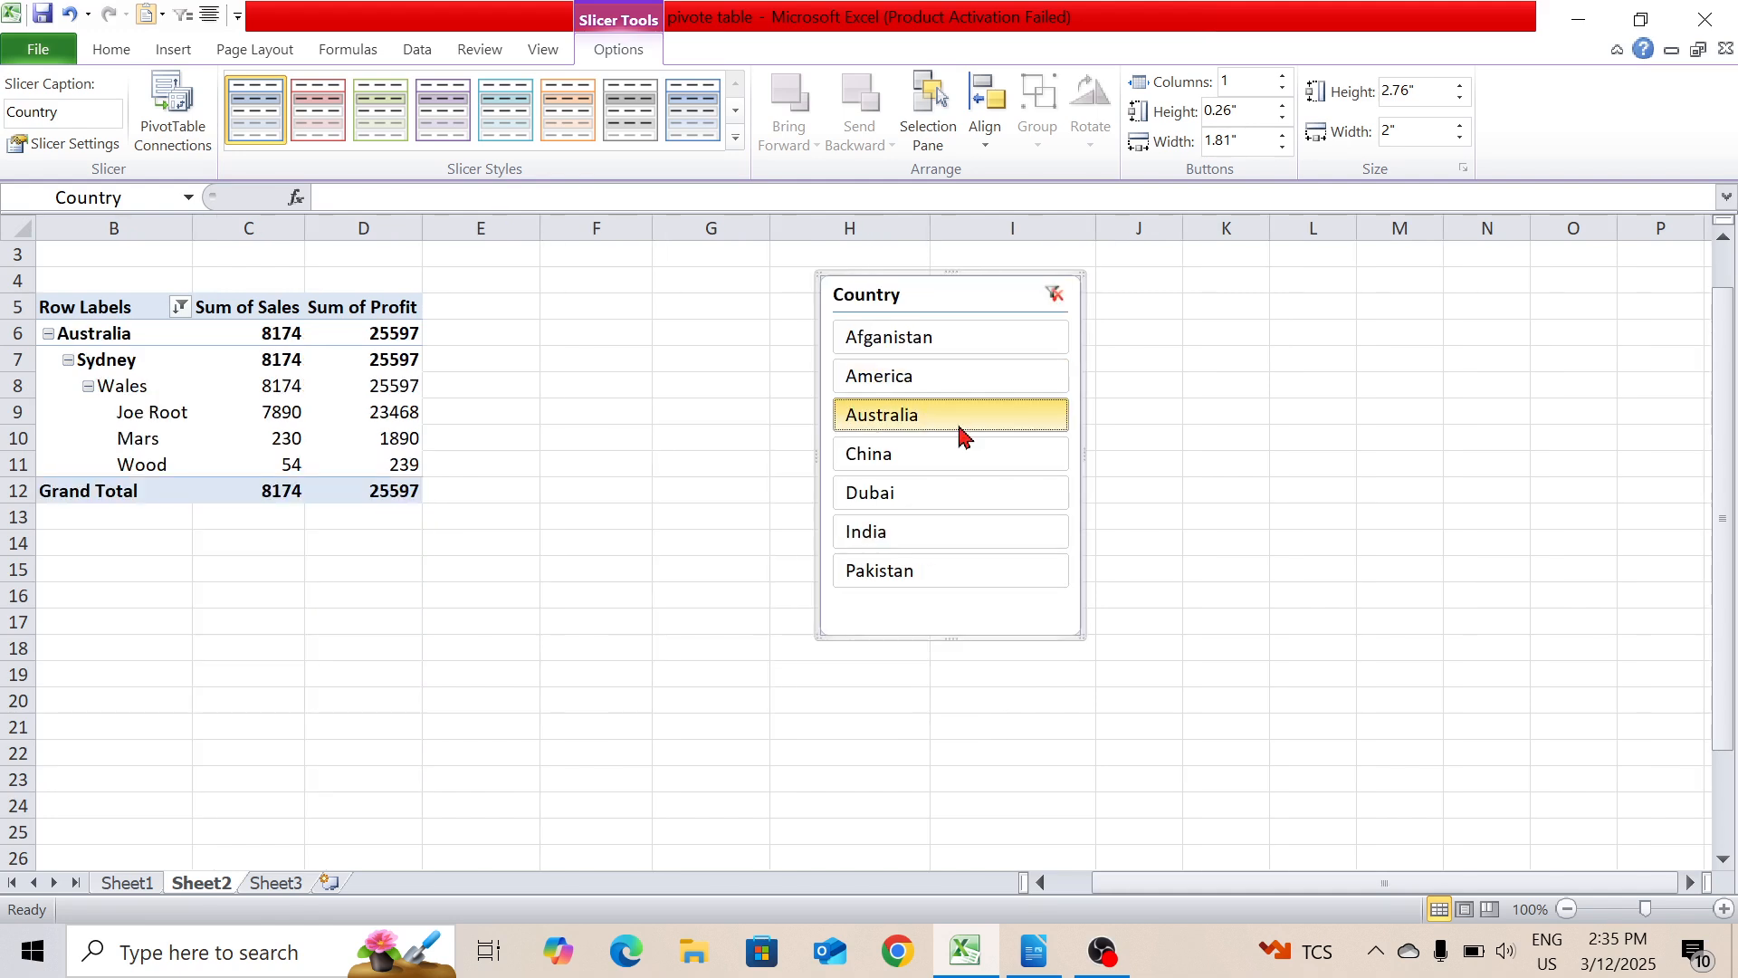
left_click(923, 539)
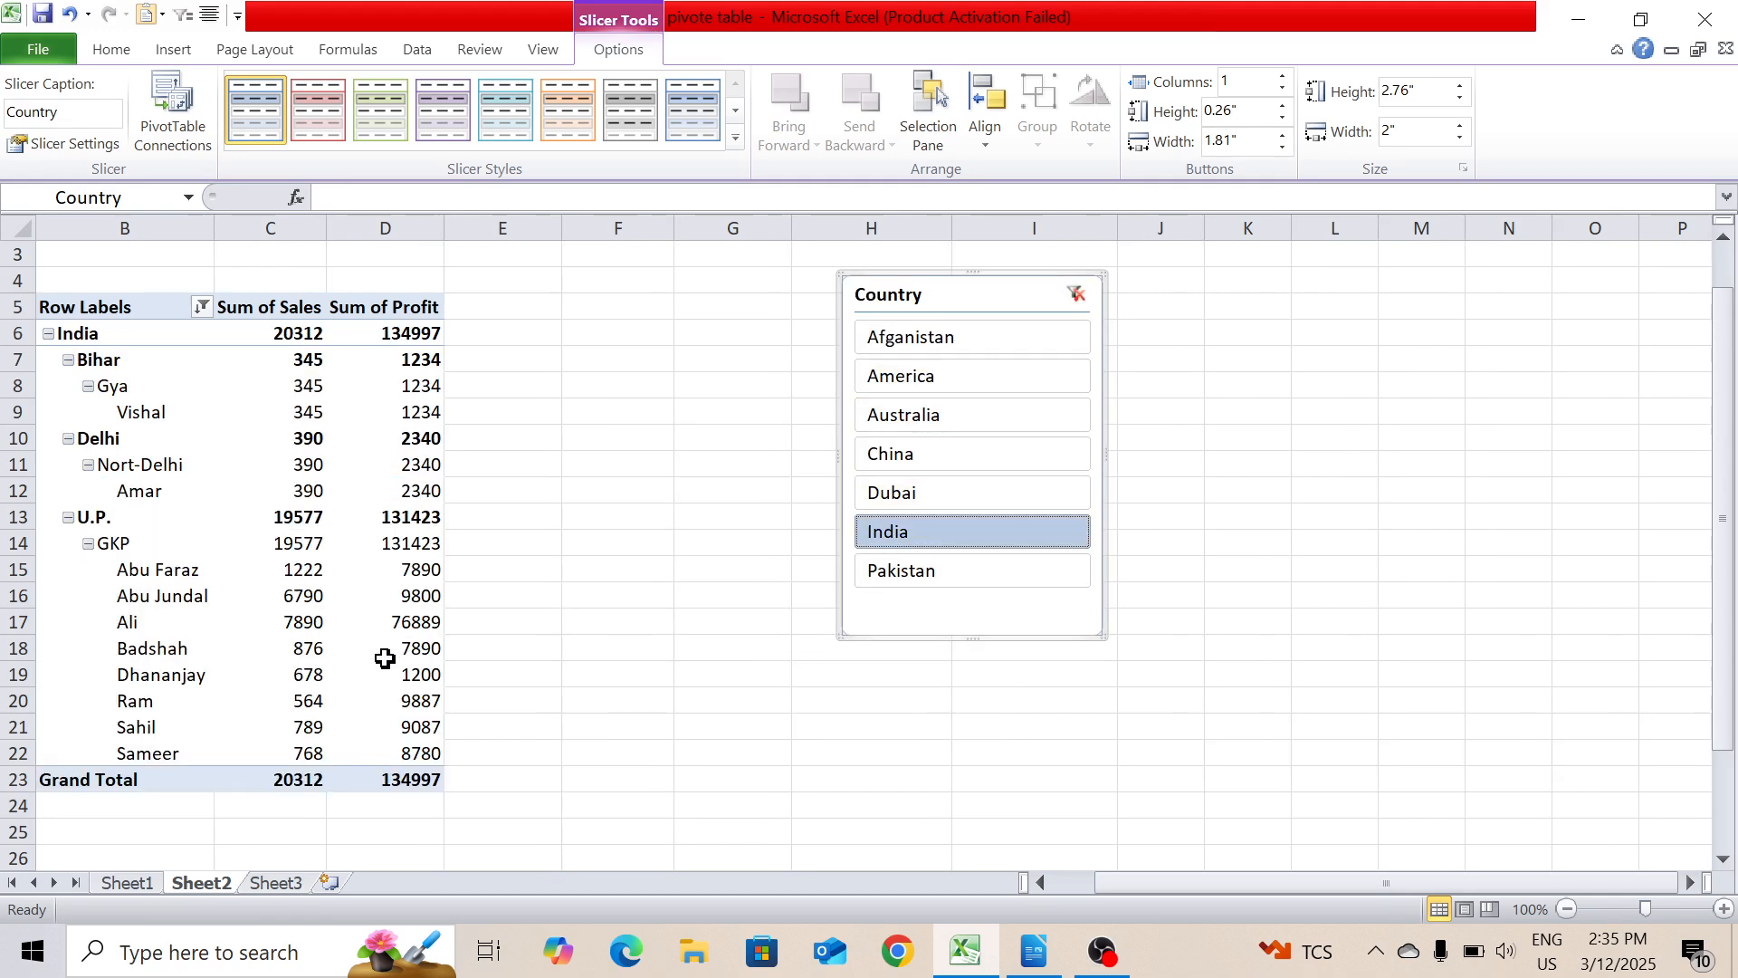
mouse_move(311, 689)
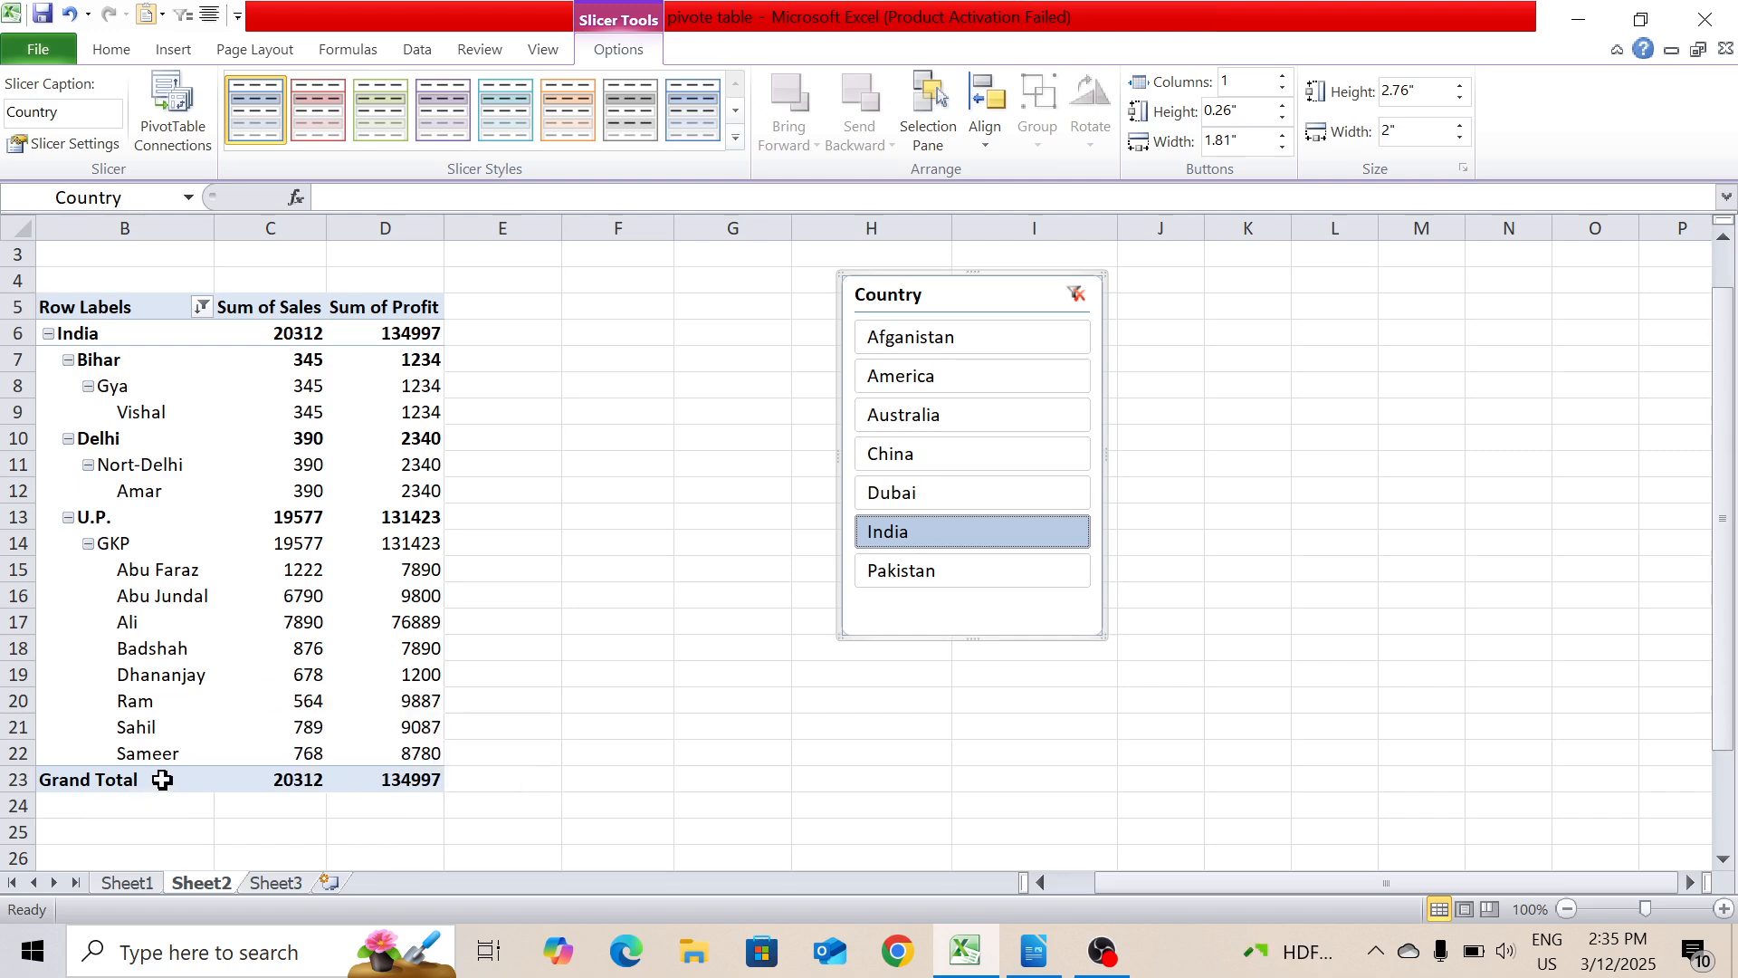
- Compare the India records on Sheet1, including the new row 25, with the India rows of the PivotTable on Sheet2
left_click(127, 883)
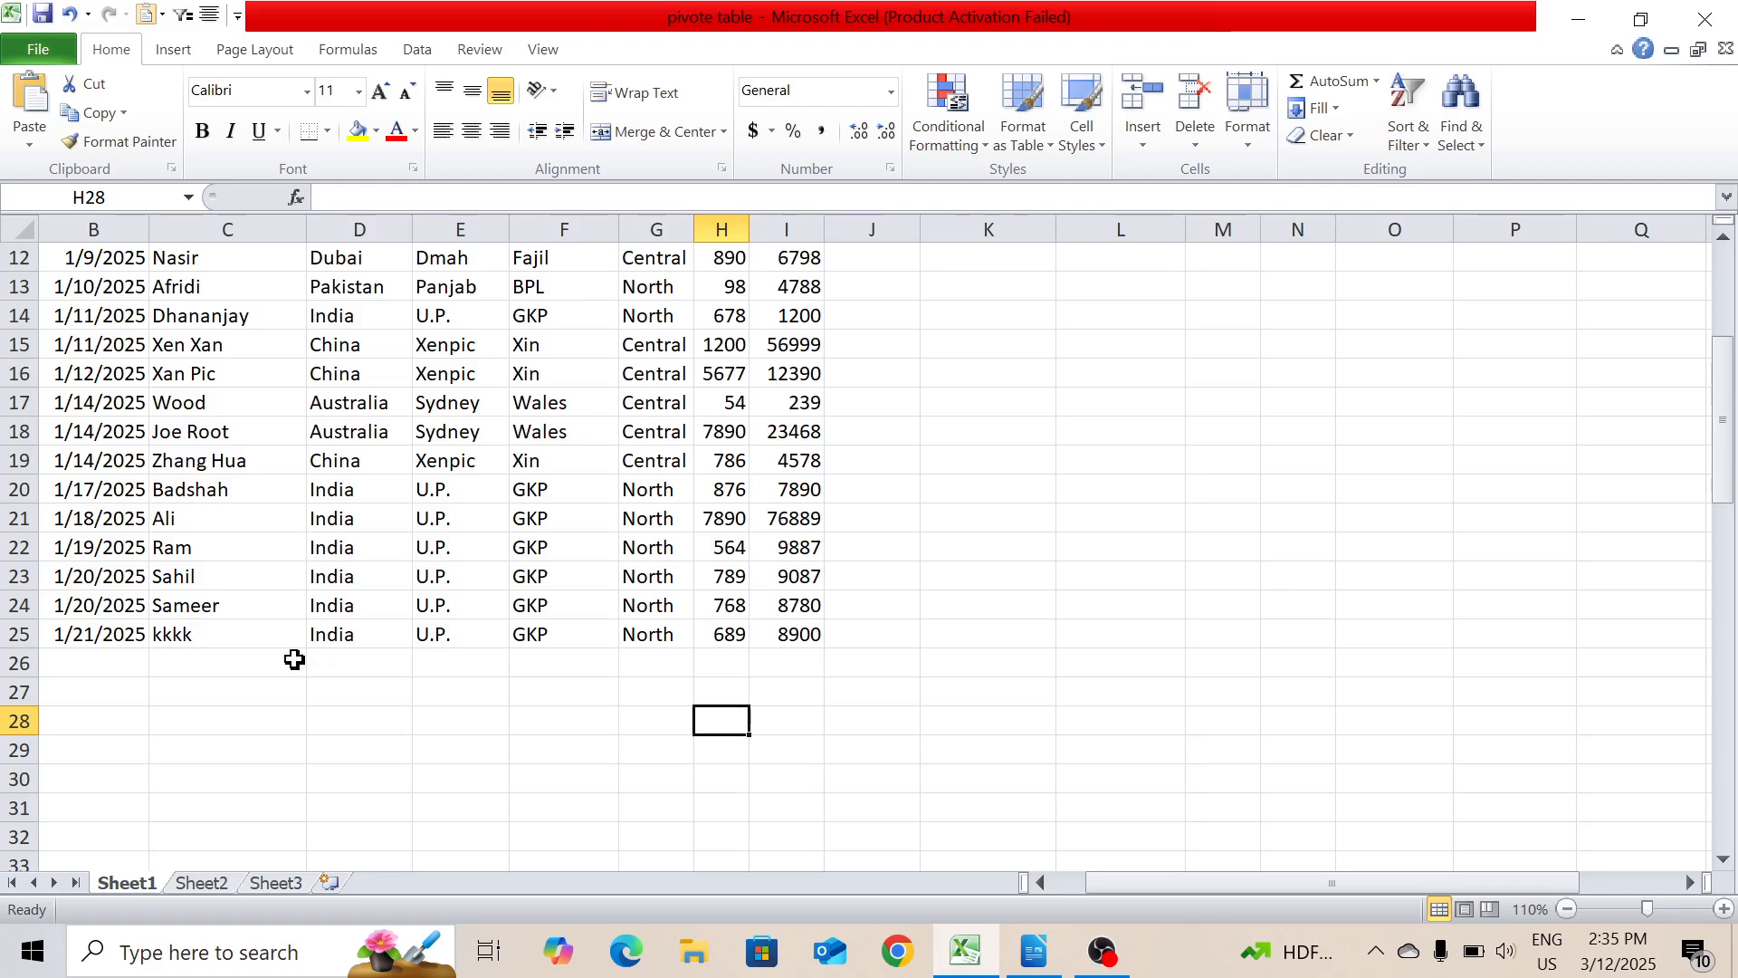
left_click(204, 884)
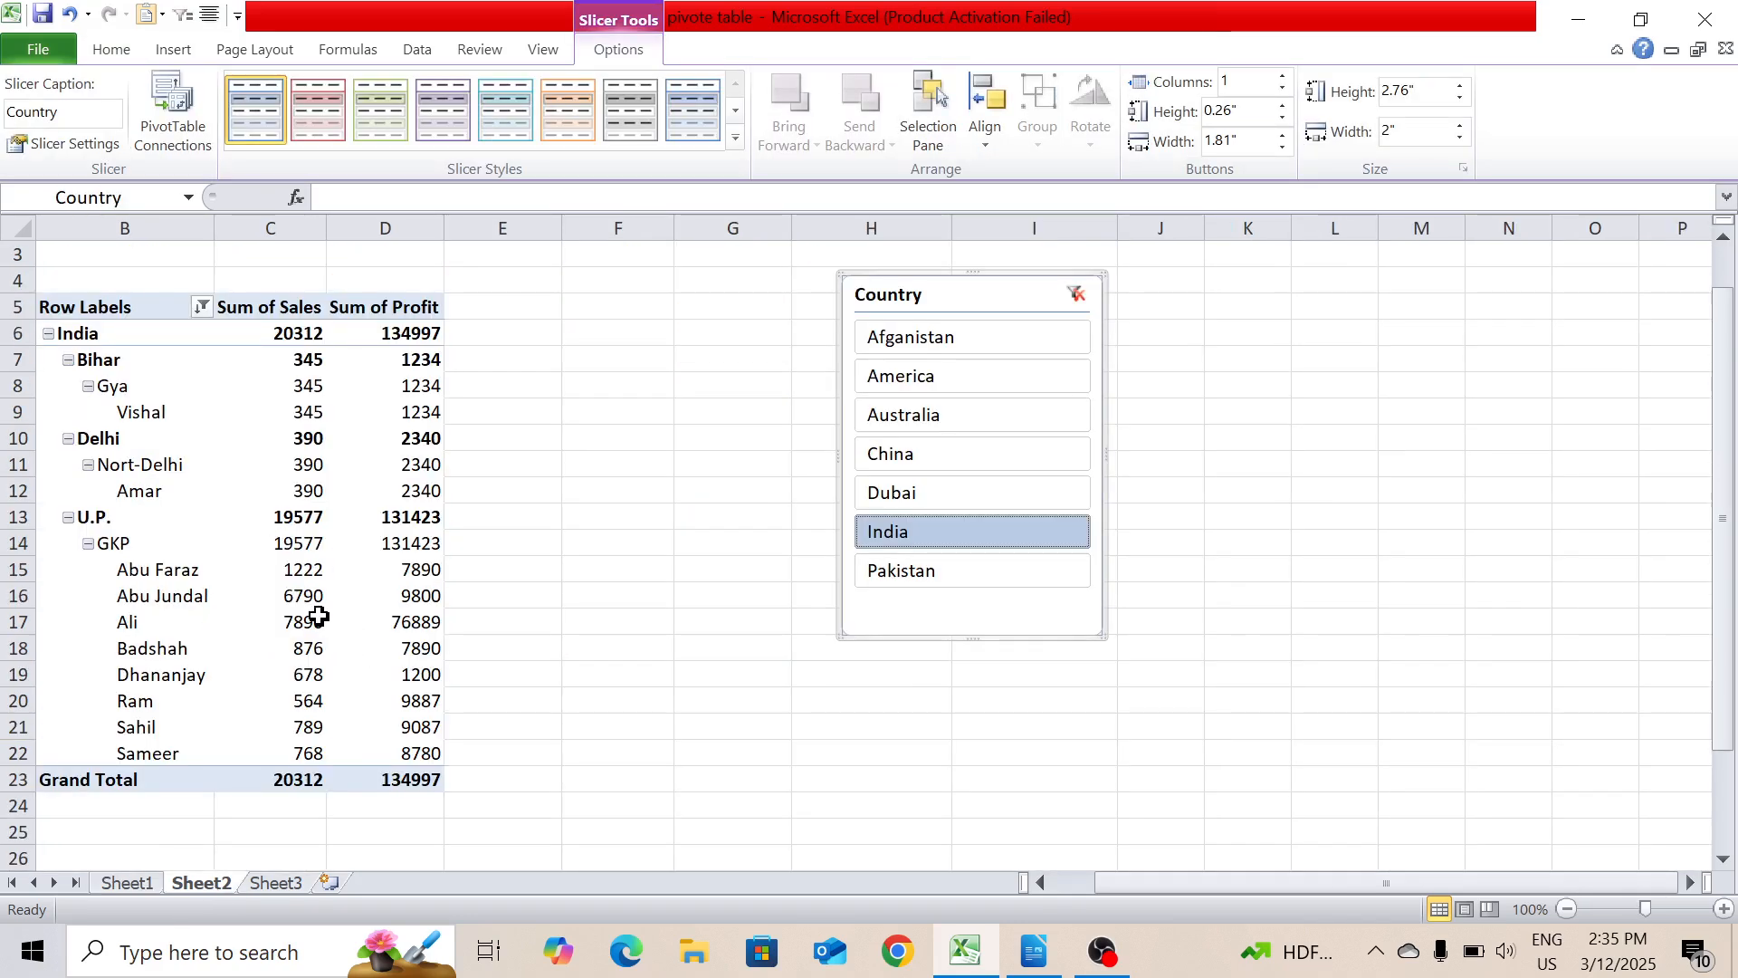
mouse_move(312, 616)
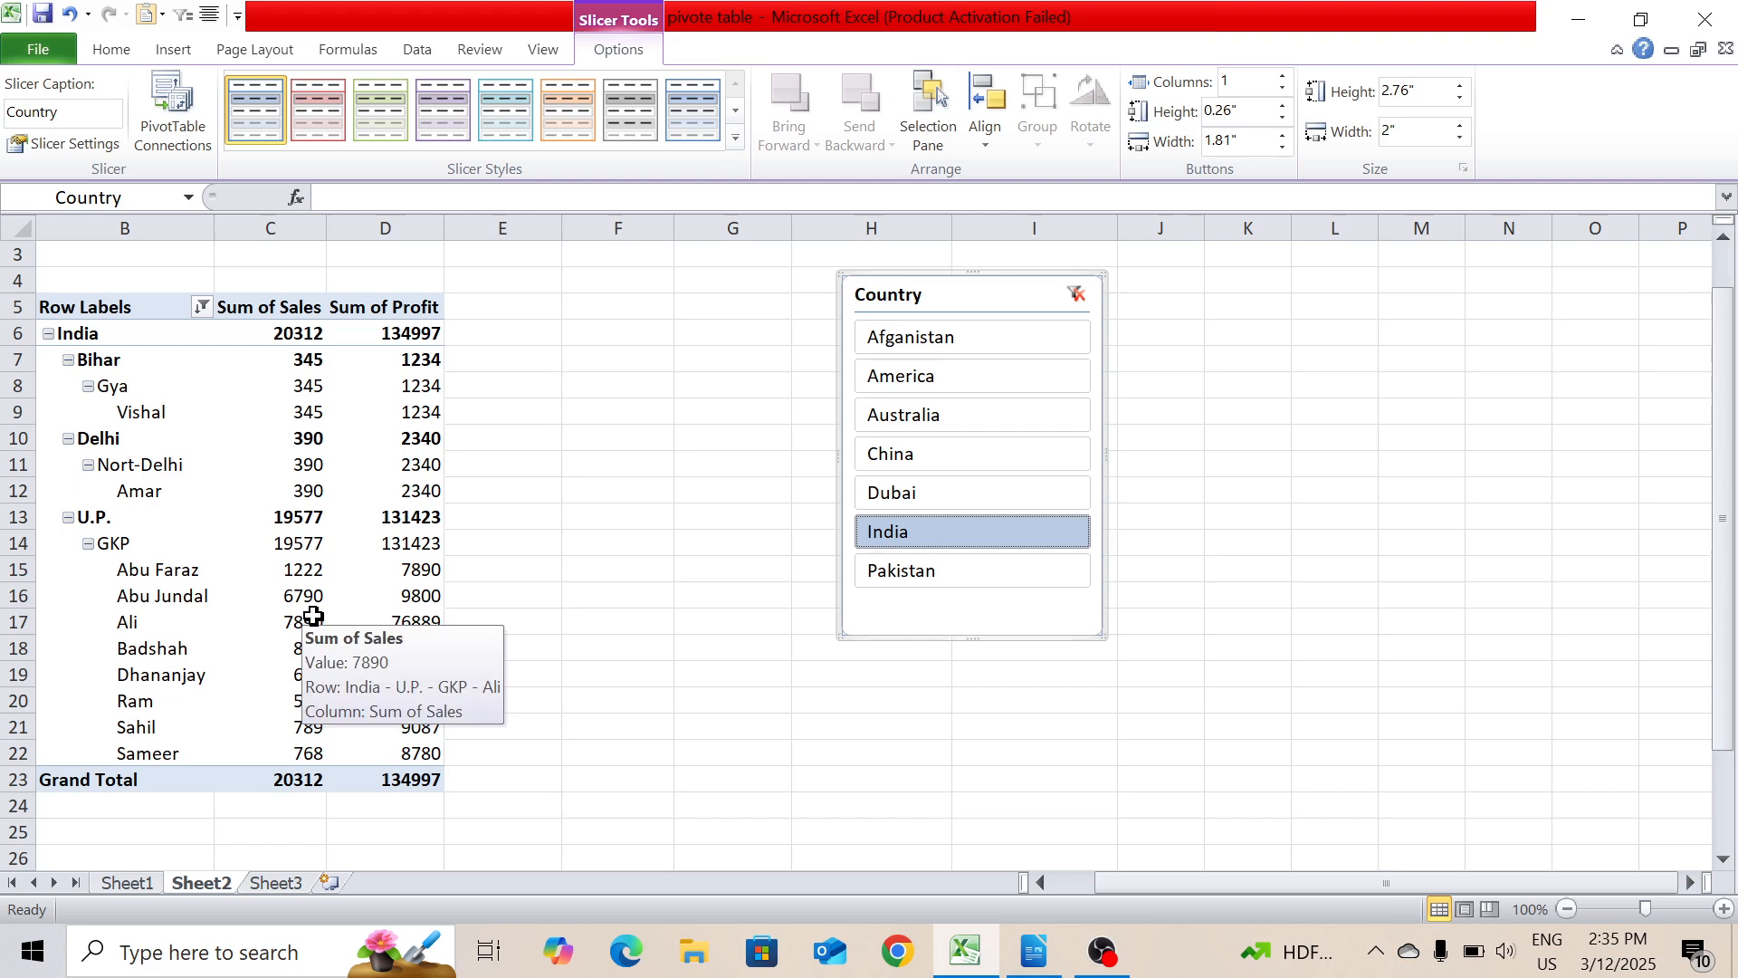
left_click(131, 884)
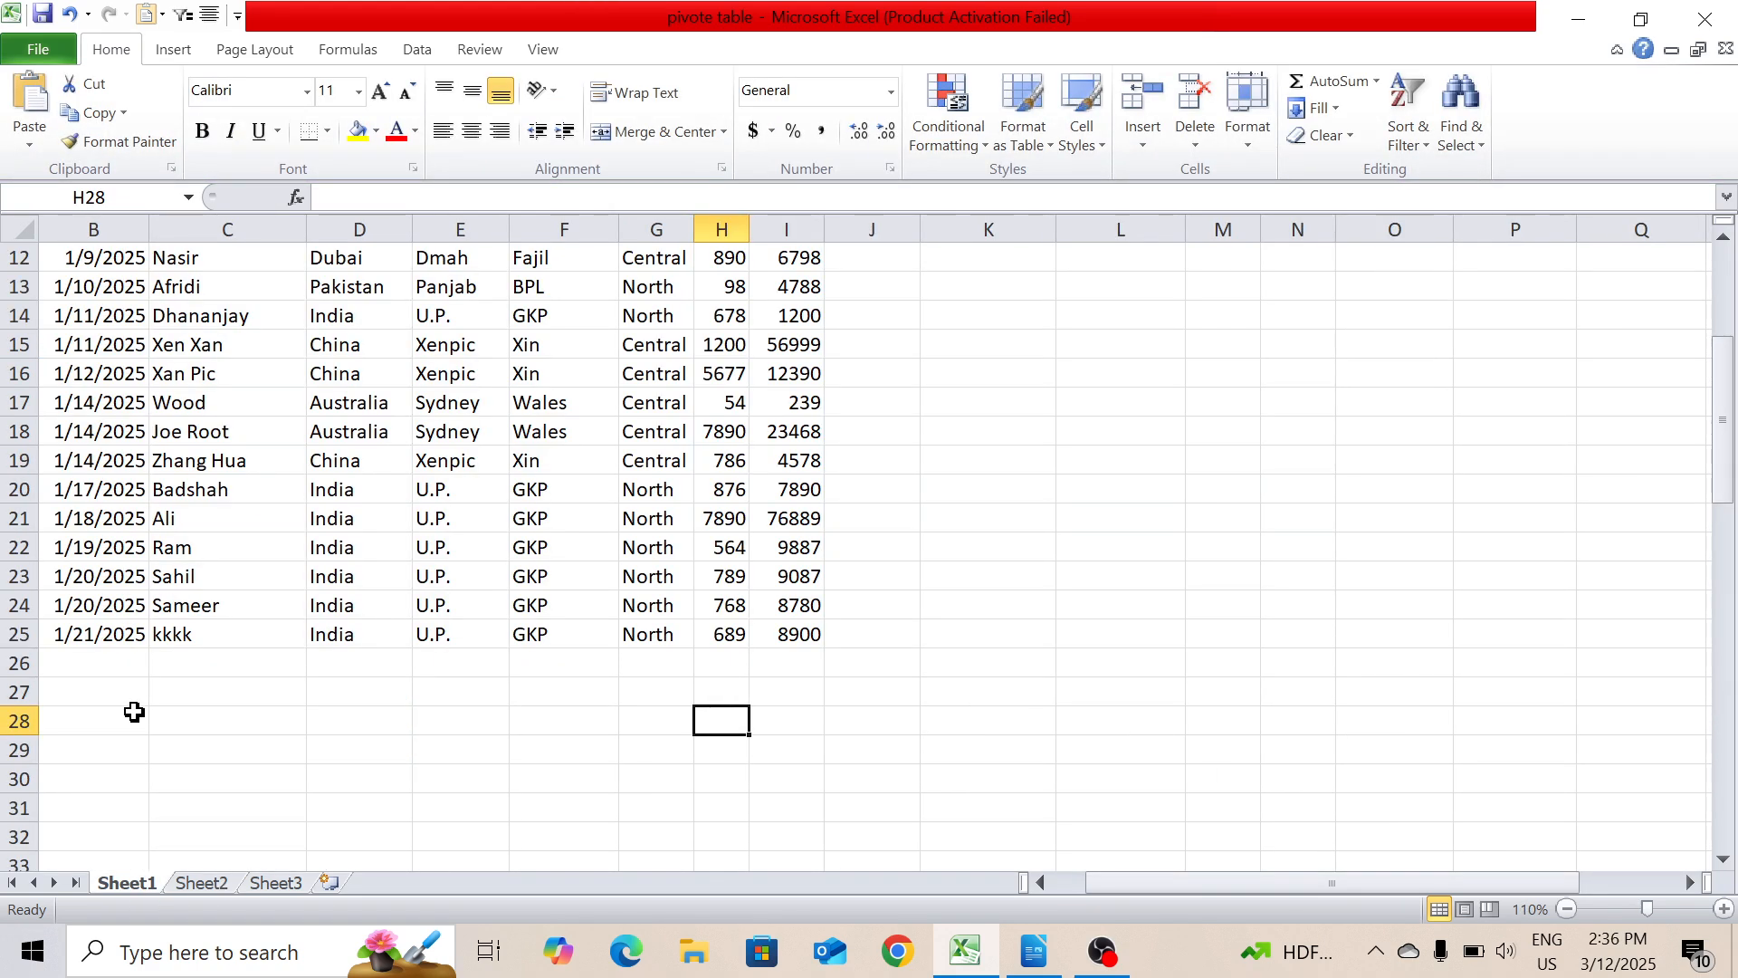
left_click(204, 885)
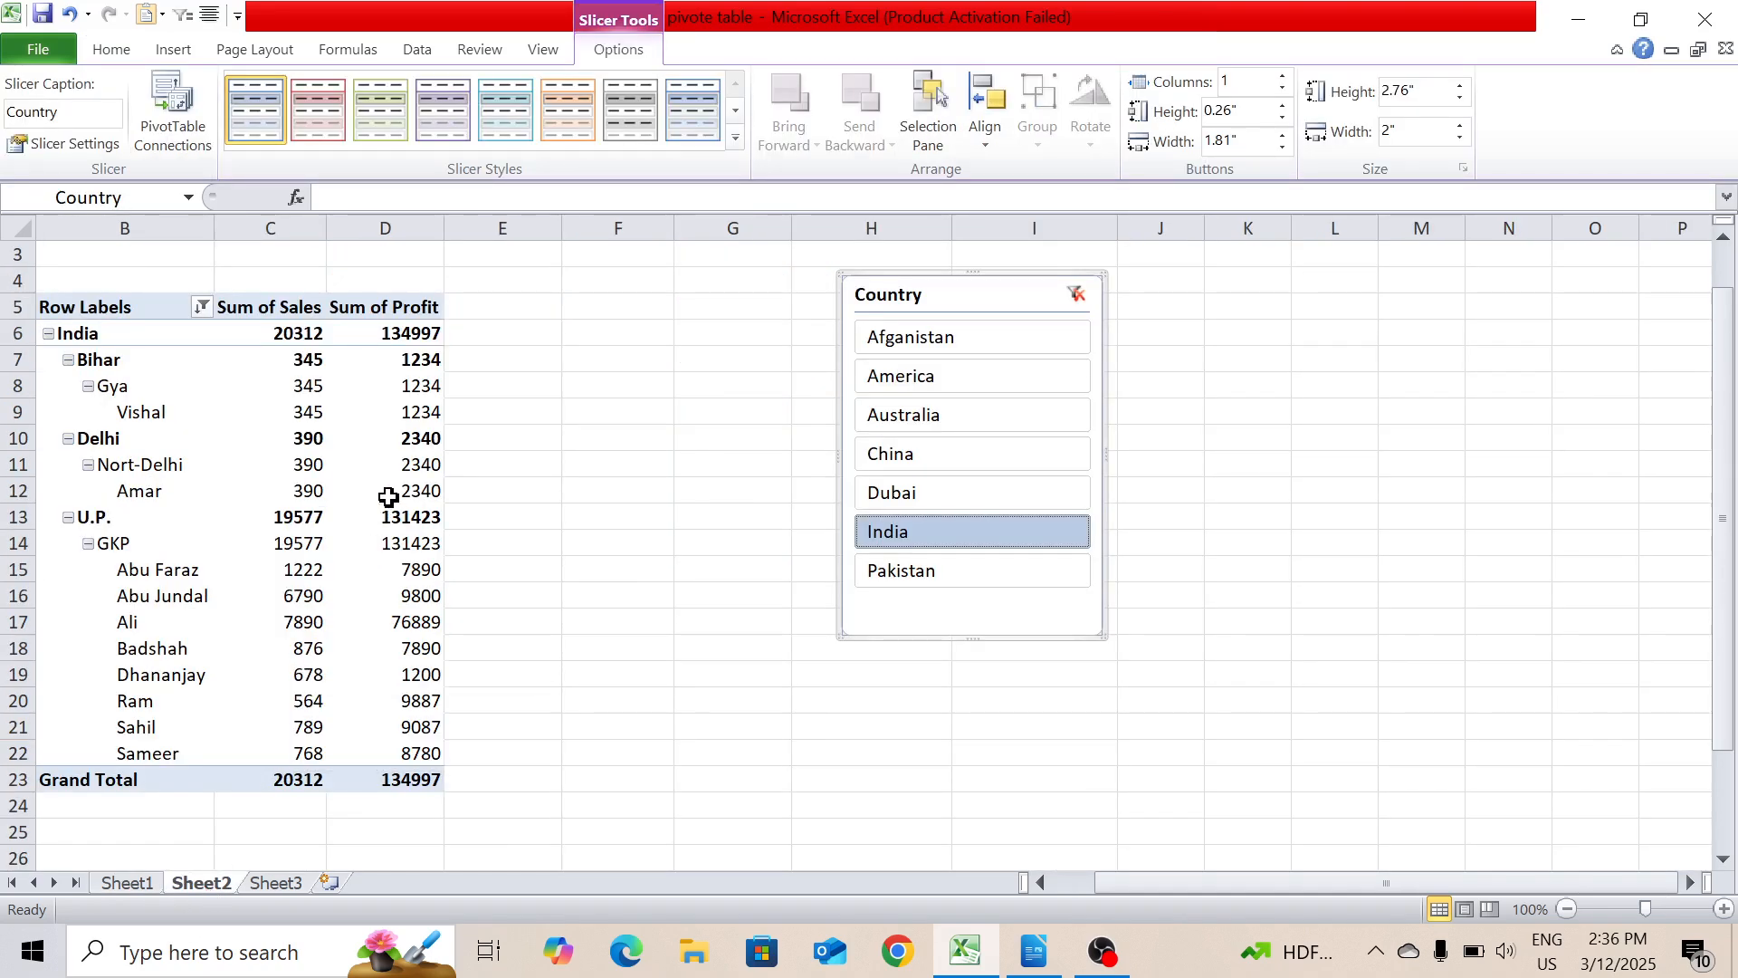
- Open the PivotTable's data source settings and examine which Sheet1 rows the current range covers
left_click(339, 485)
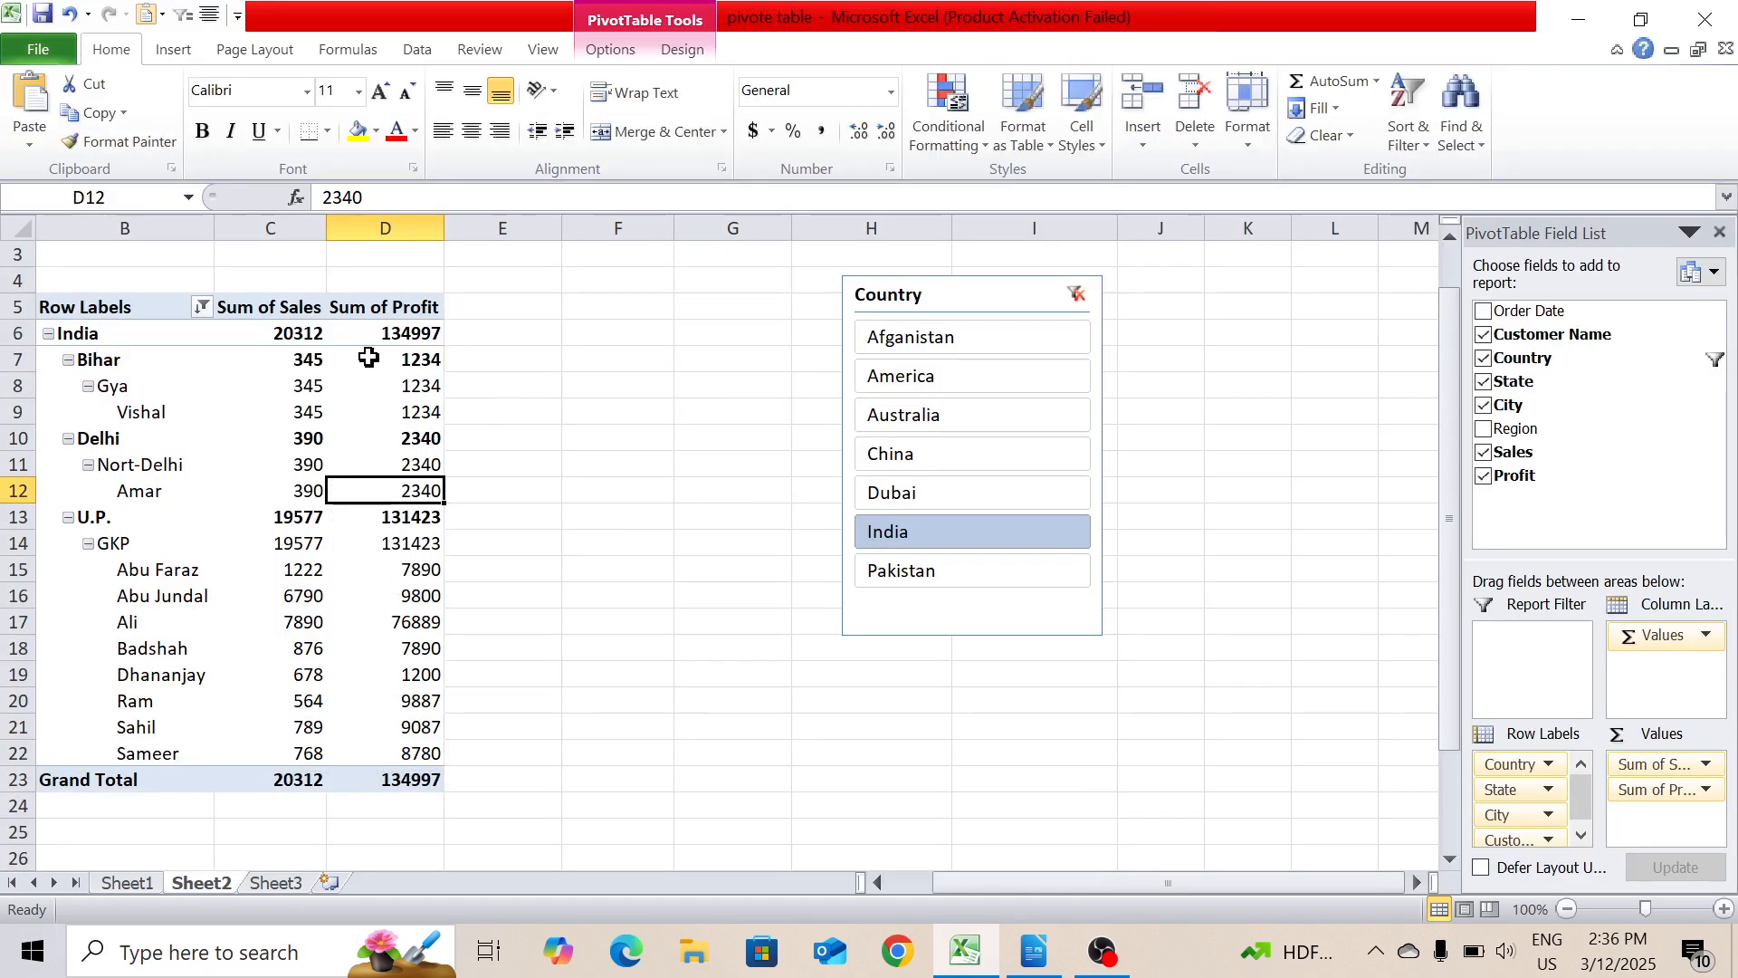
left_click(609, 51)
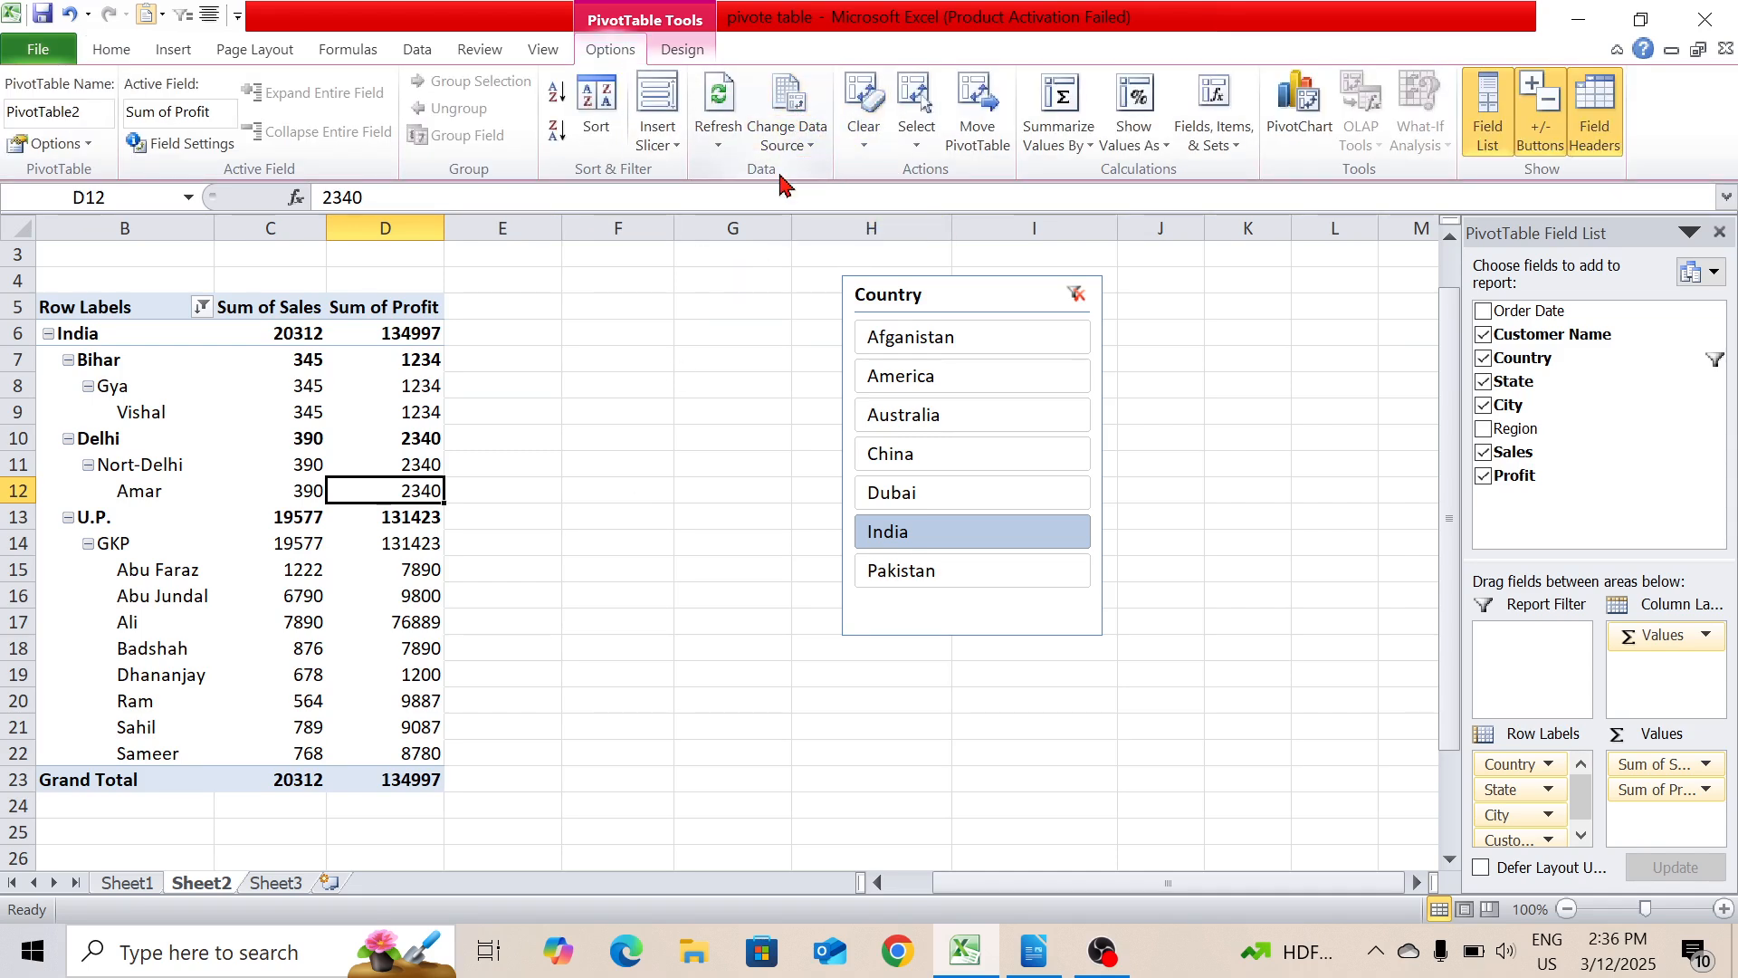
left_click(786, 104)
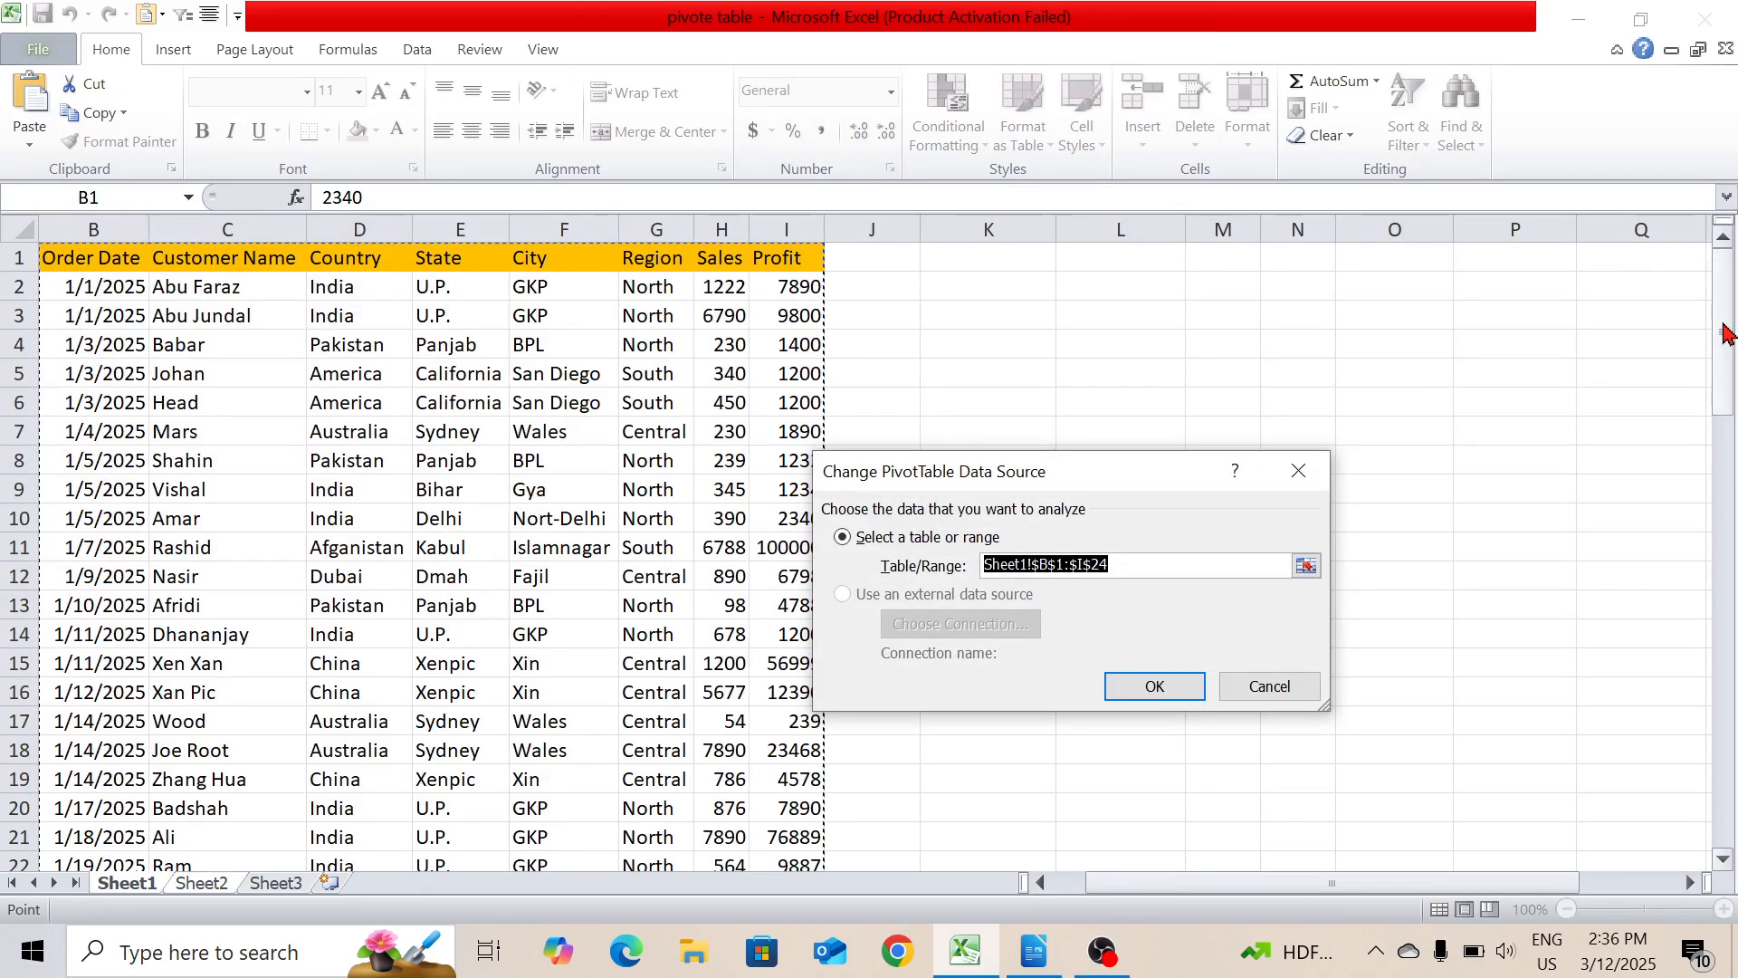
left_click_drag(1725, 335, 1723, 486)
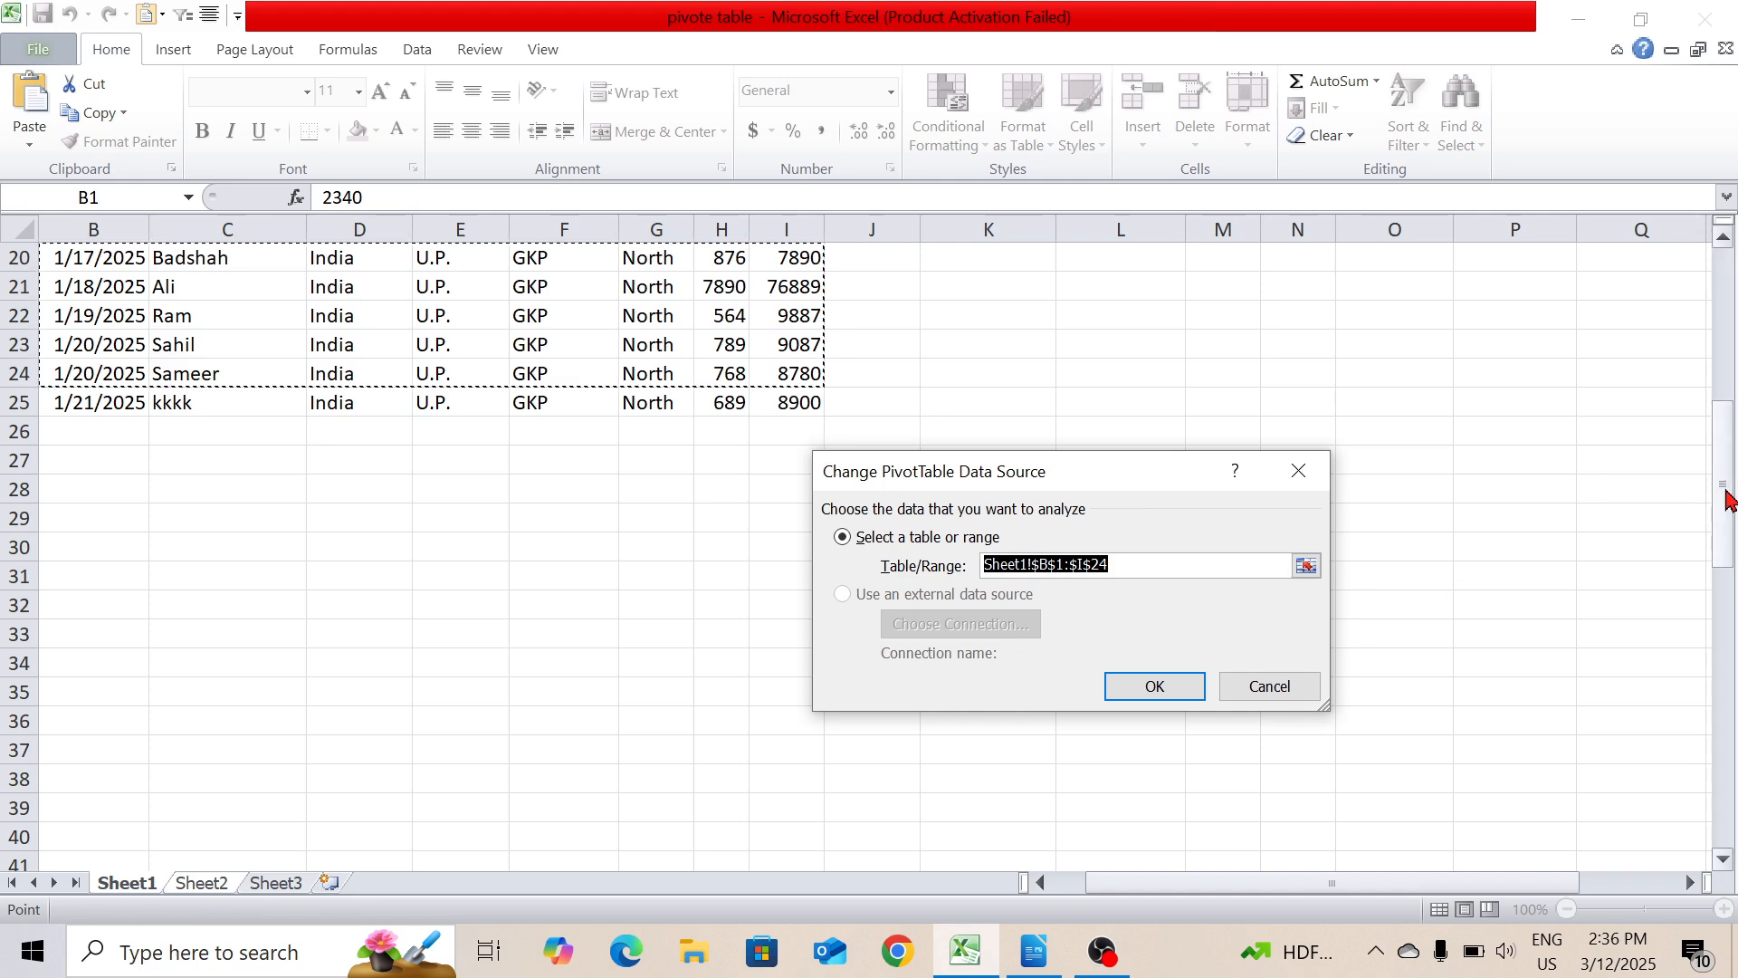
left_click_drag(1724, 498, 1719, 340)
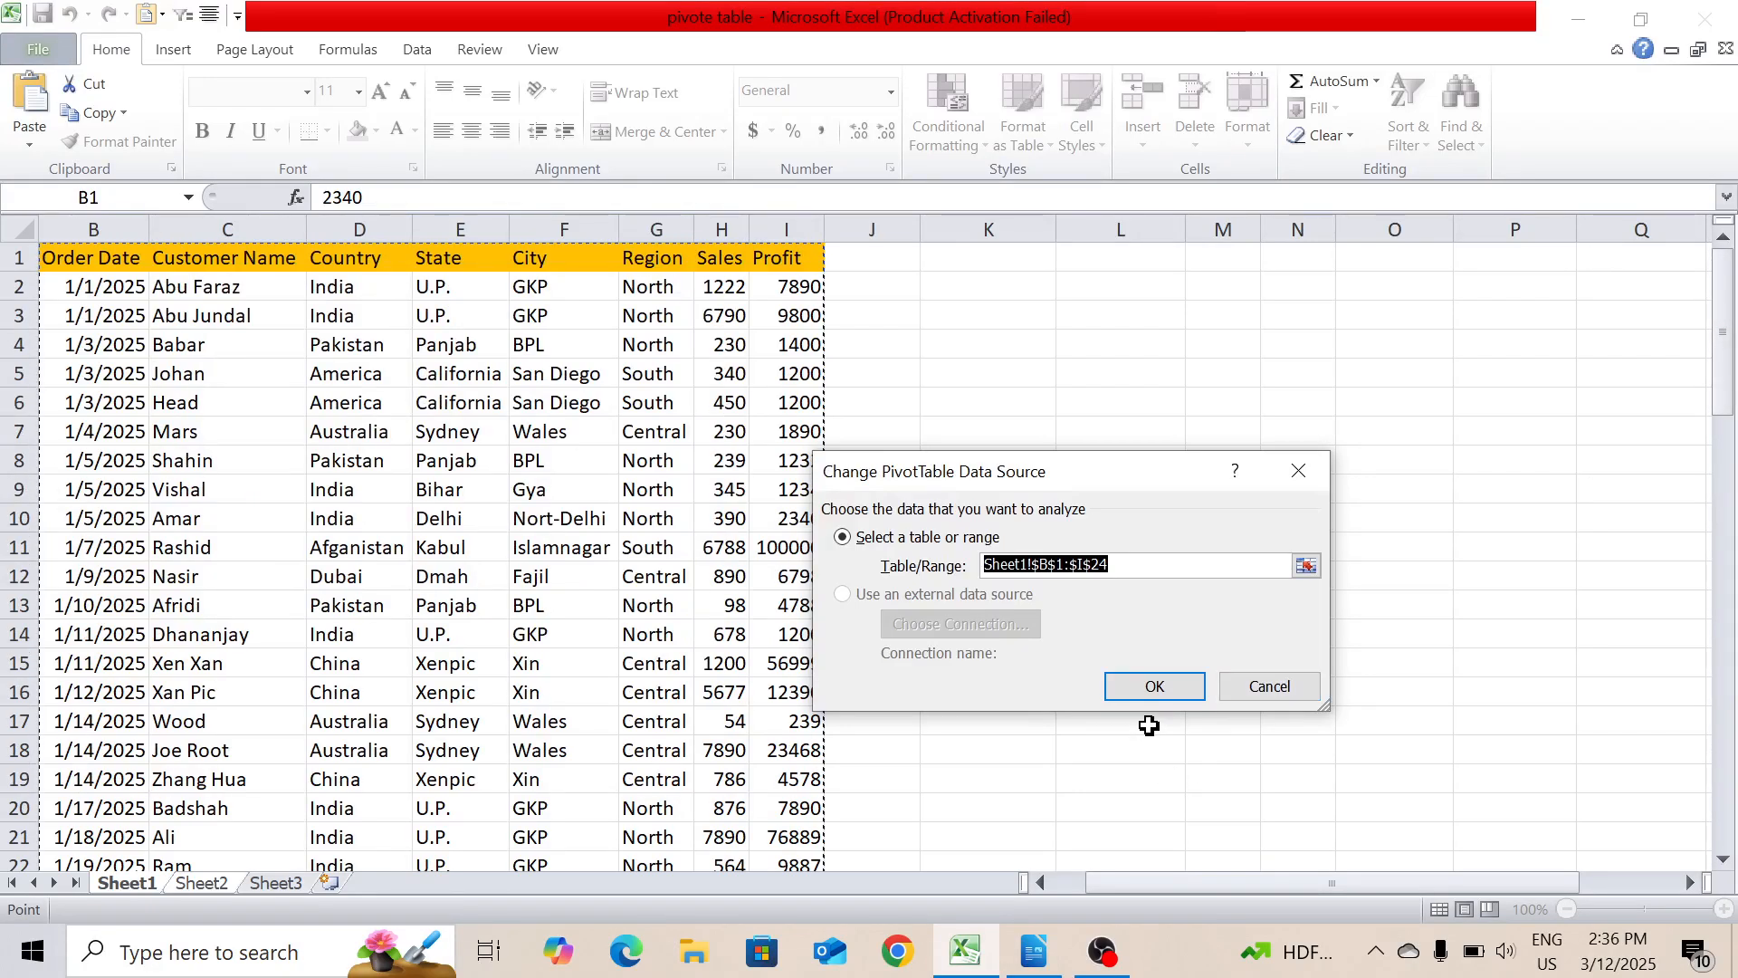
left_click(54, 264)
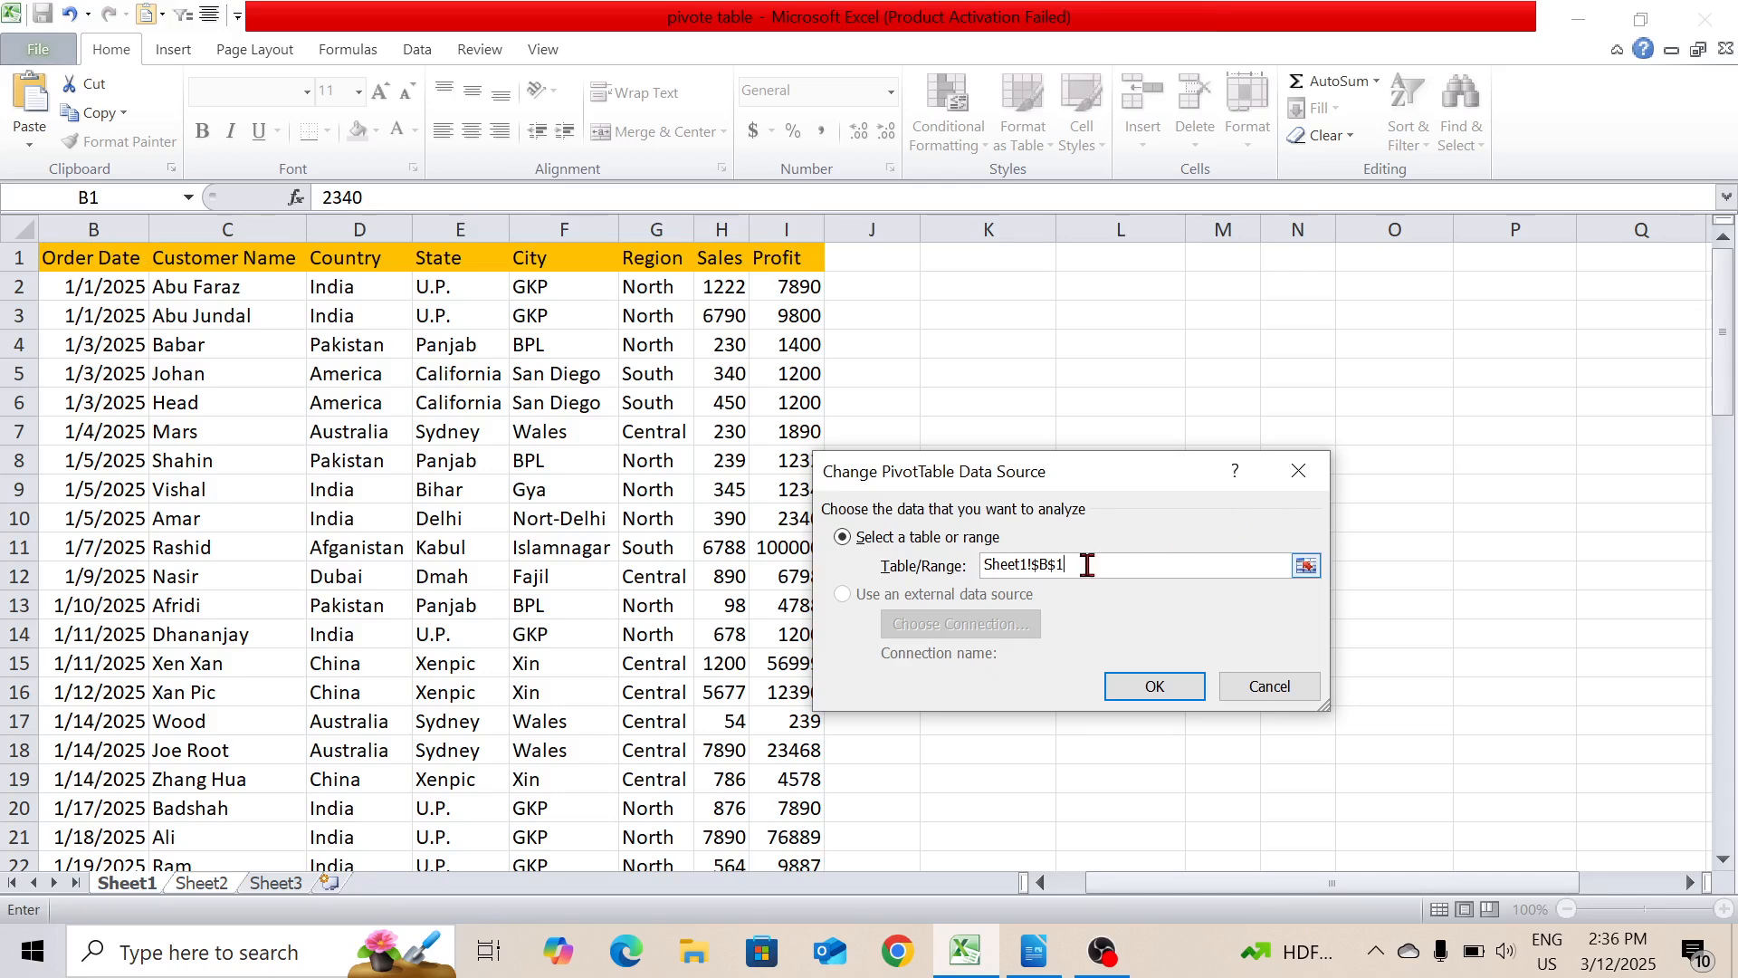
key("BackSpace")
key("BackSpace")
key("BackSpace")
key("BackSpace")
key("BackSpace")
key("BackSpace")
key("BackSpace")
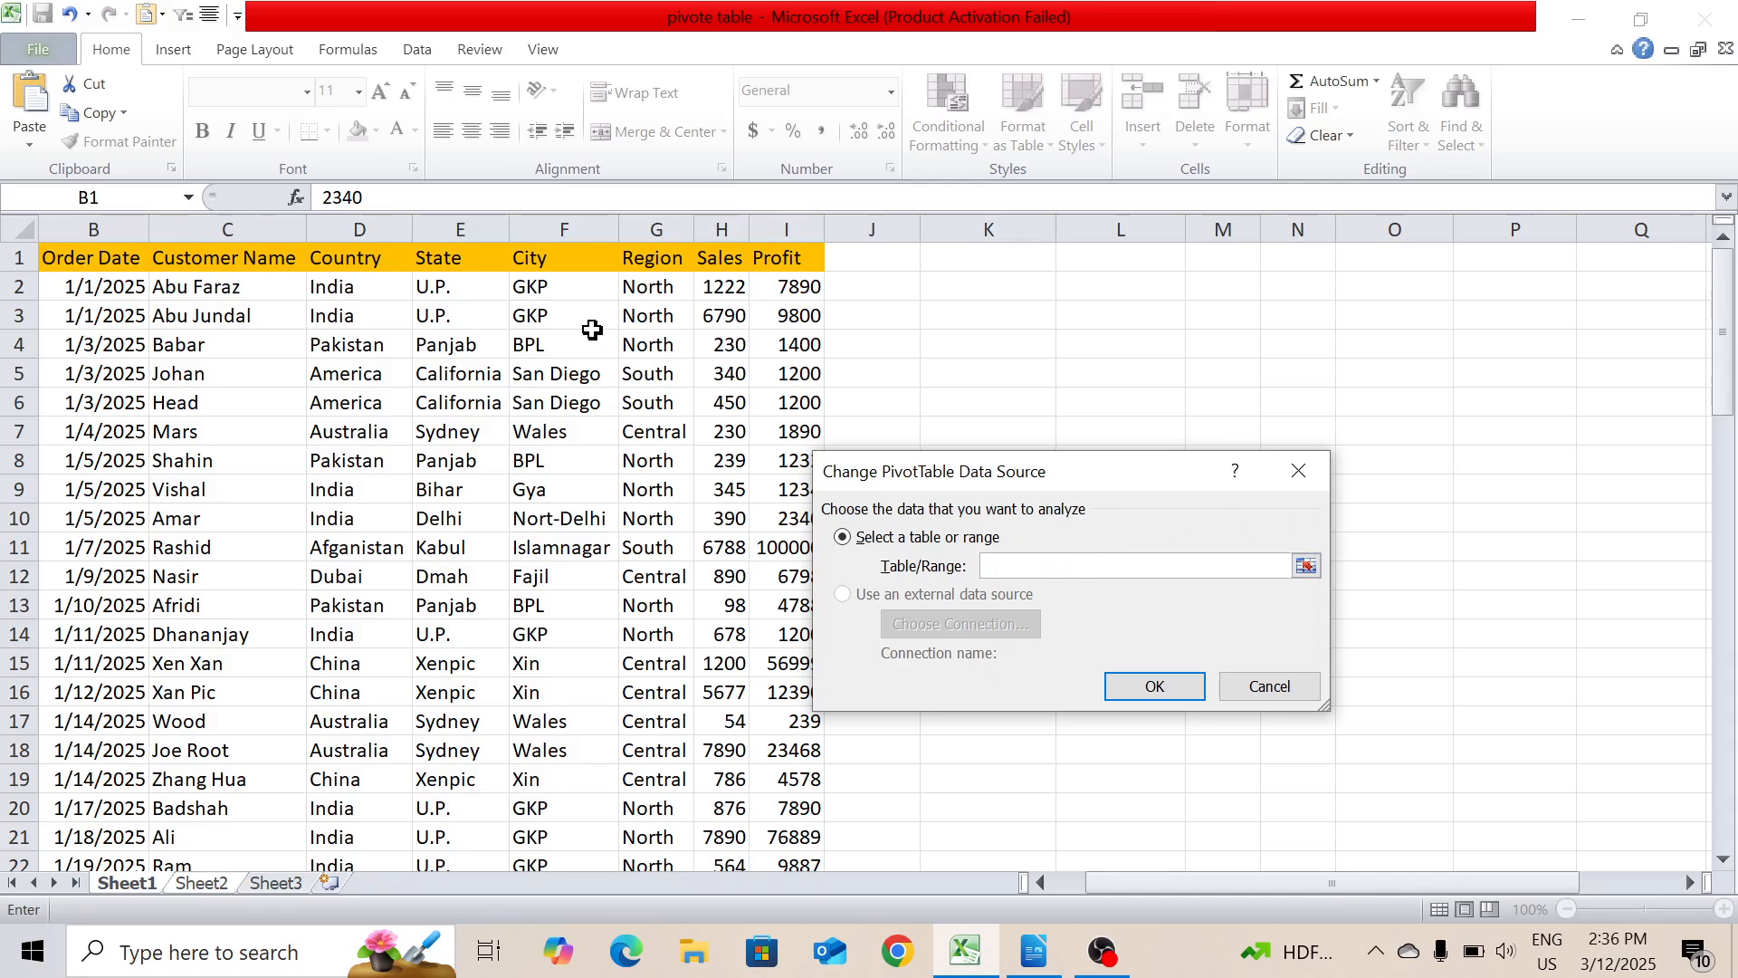
left_click(61, 264)
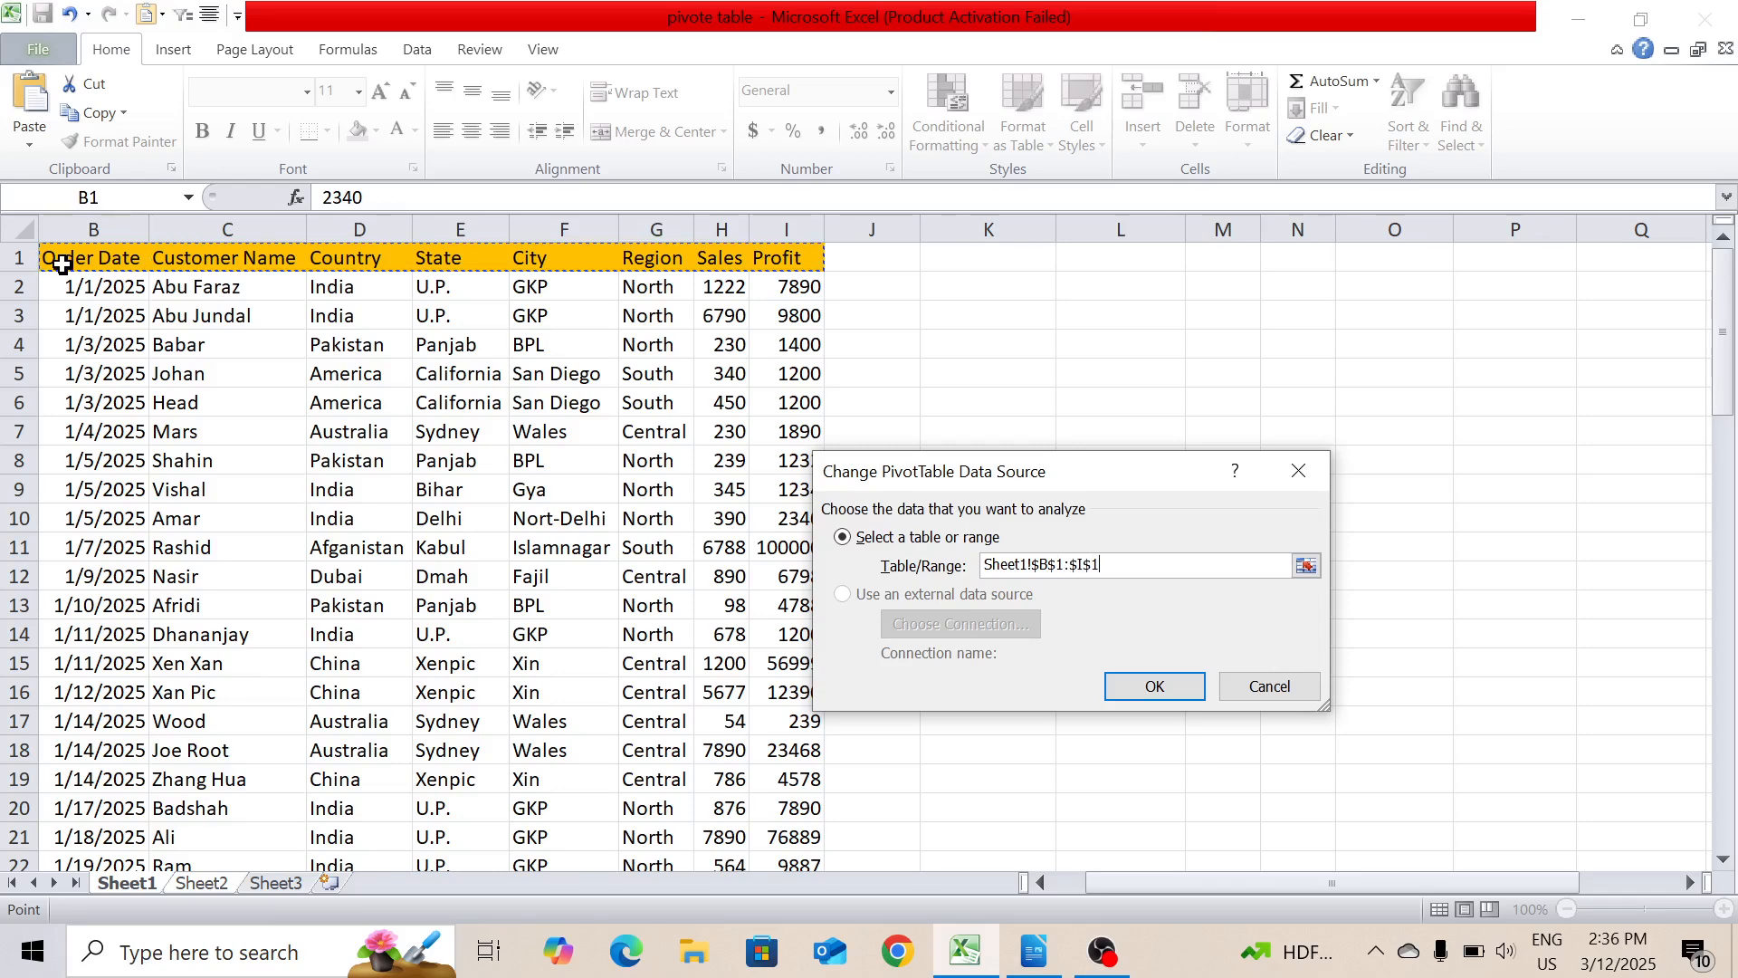
key("ctrl+shift+Left")
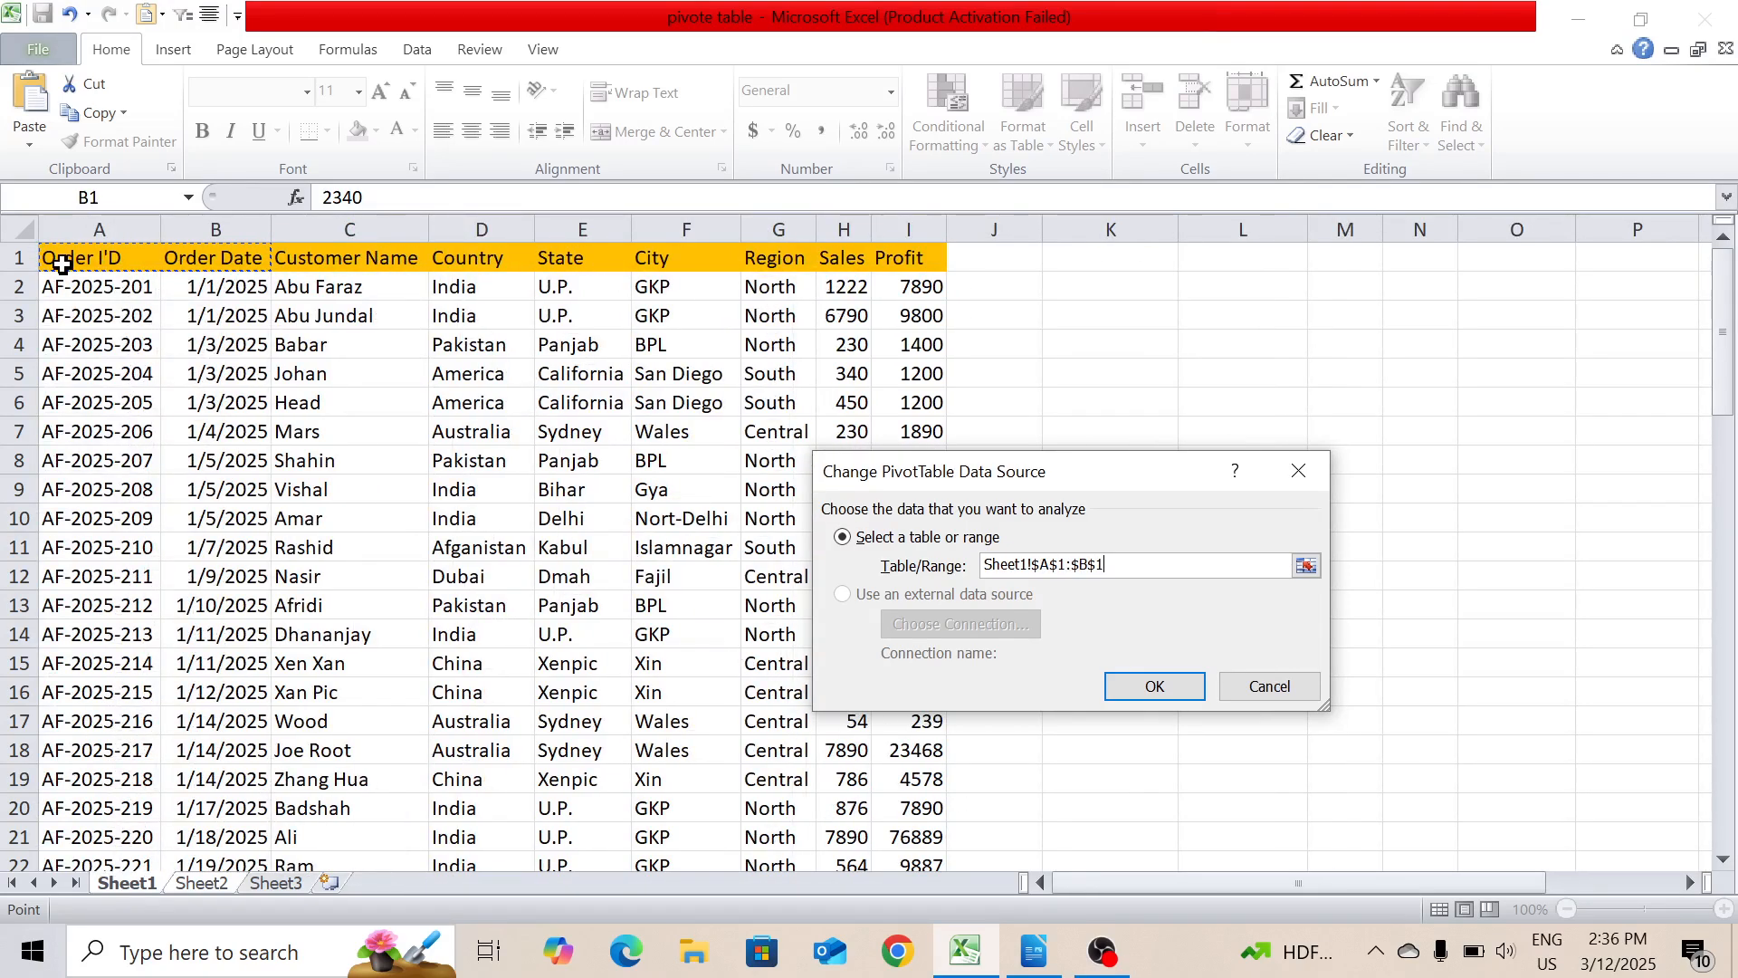
key("ctrl+shift+Down")
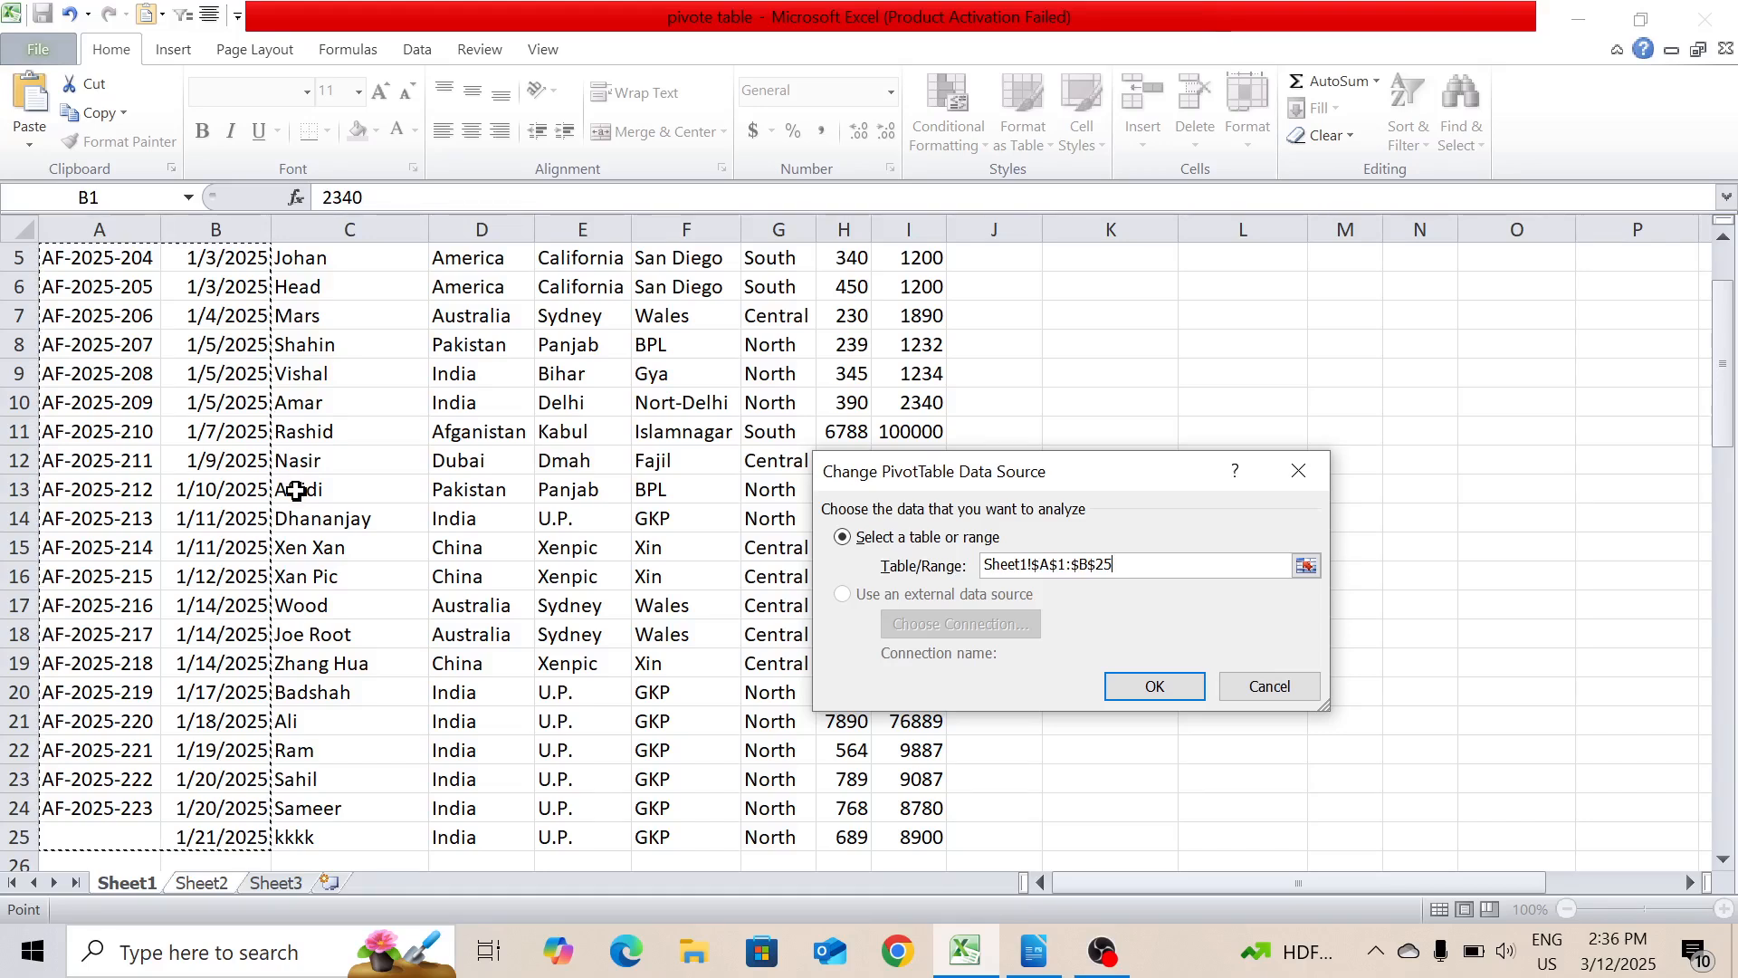
key("ctrl+z")
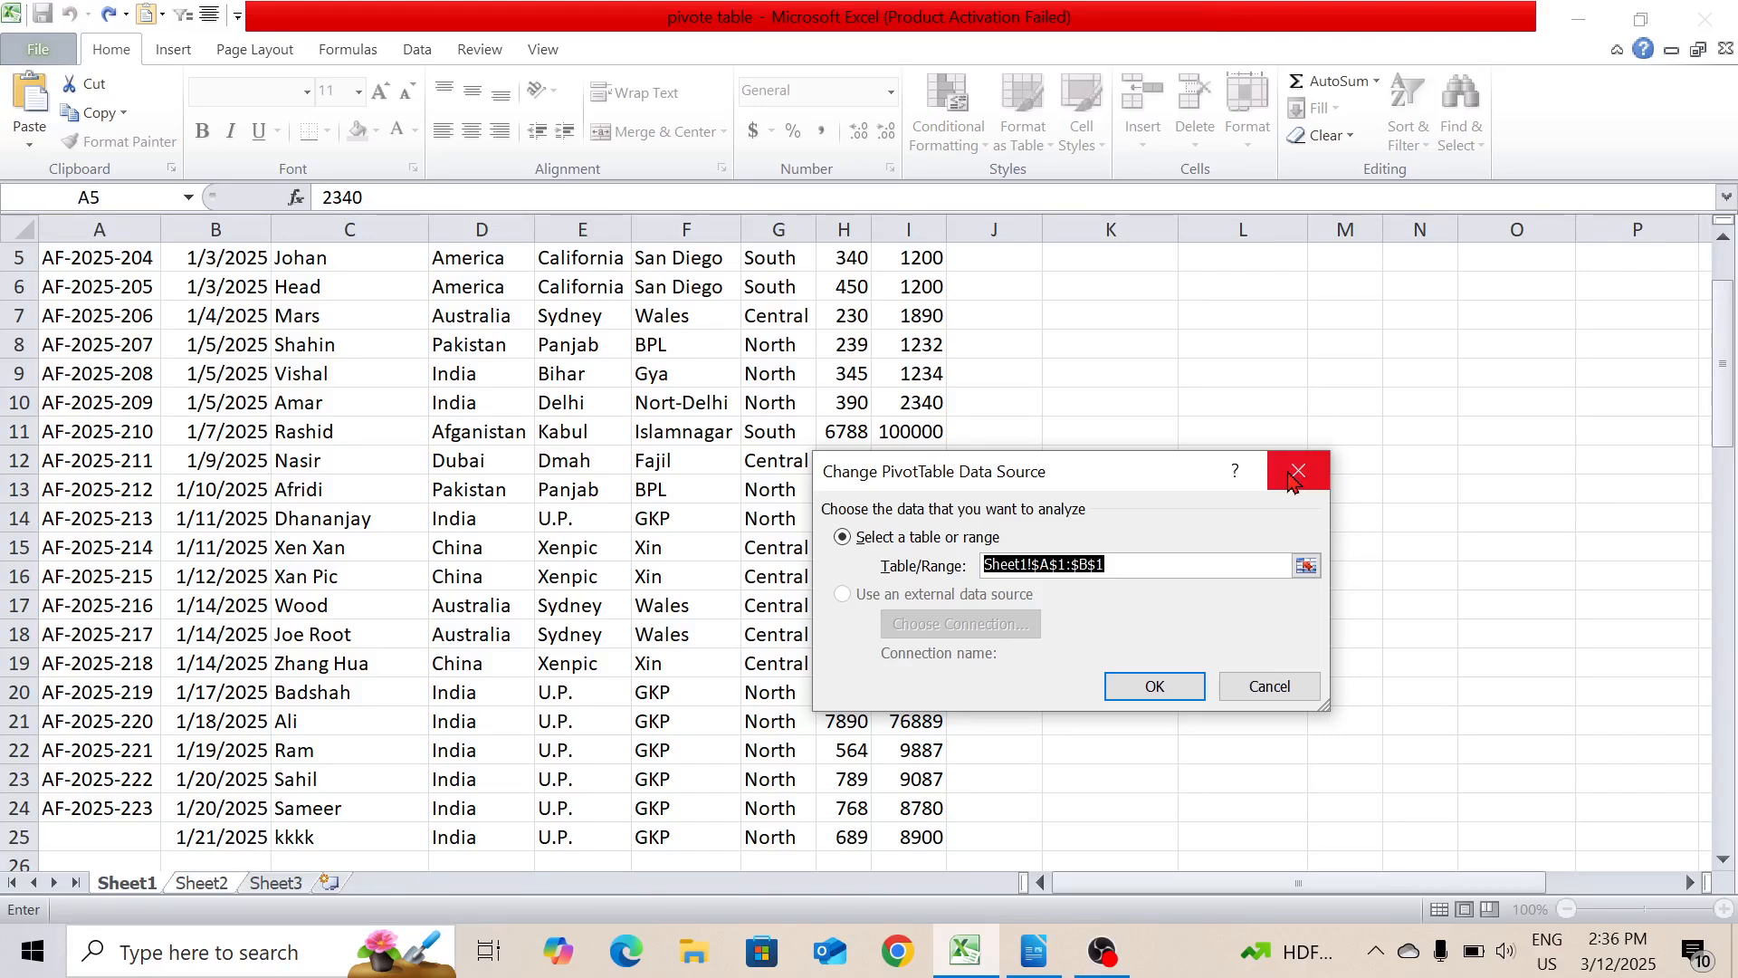
left_click(1299, 470)
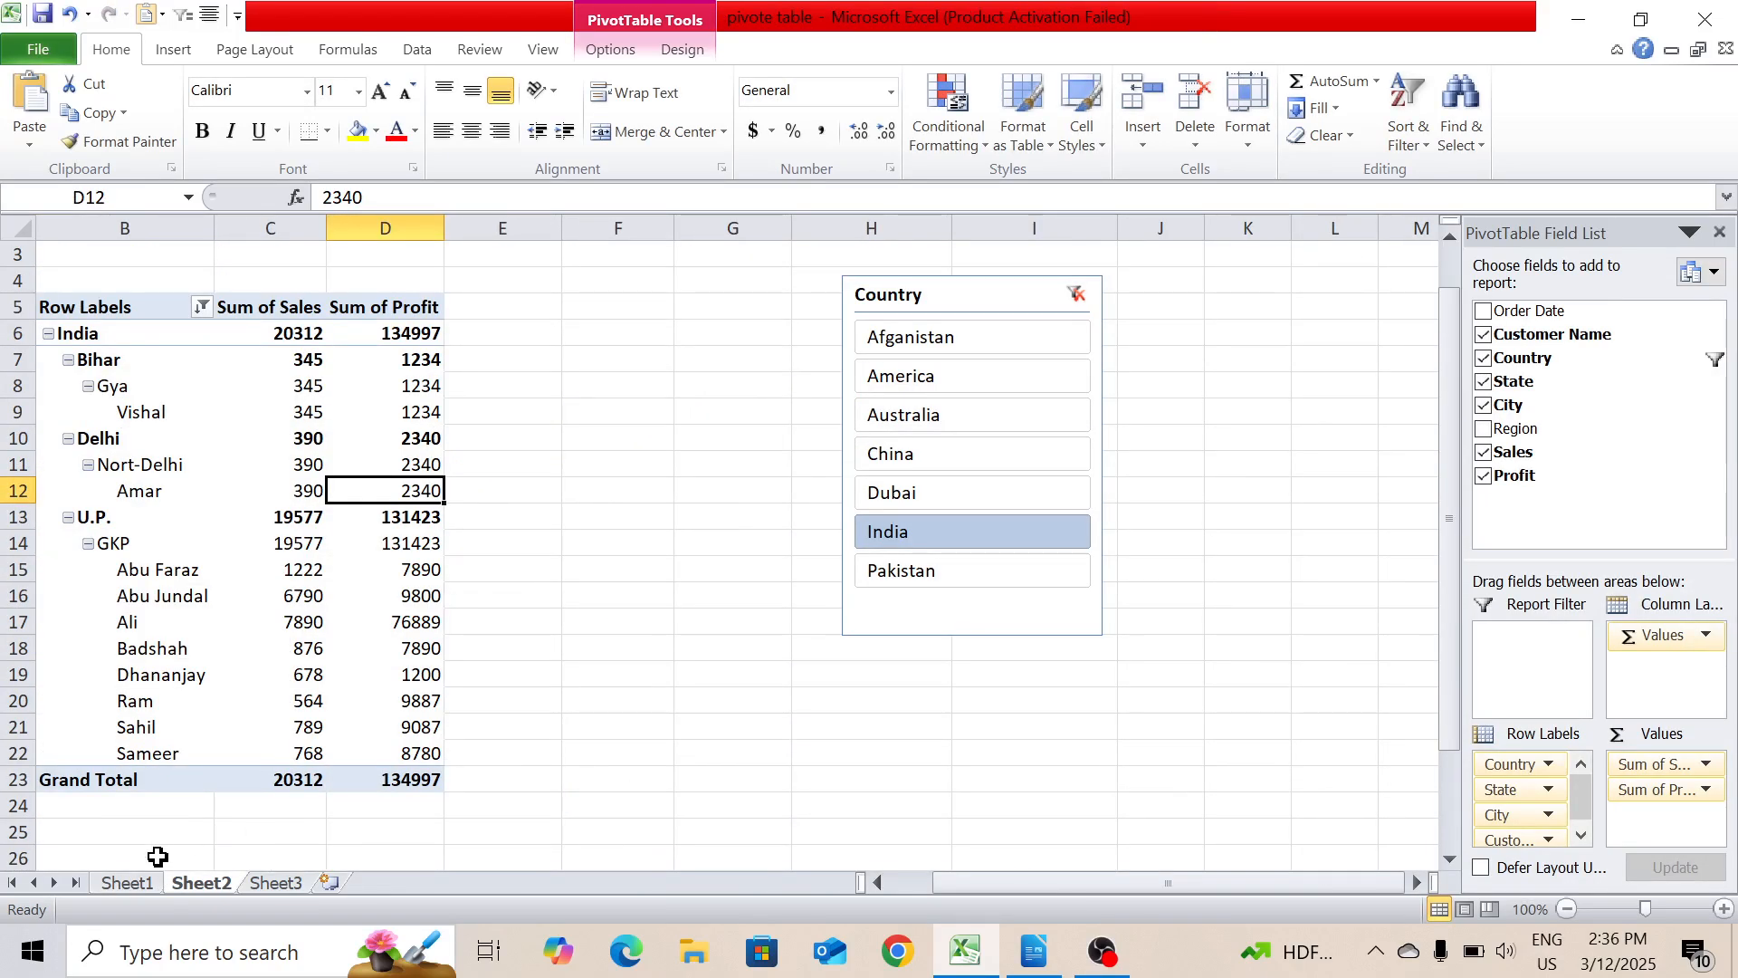
left_click(143, 885)
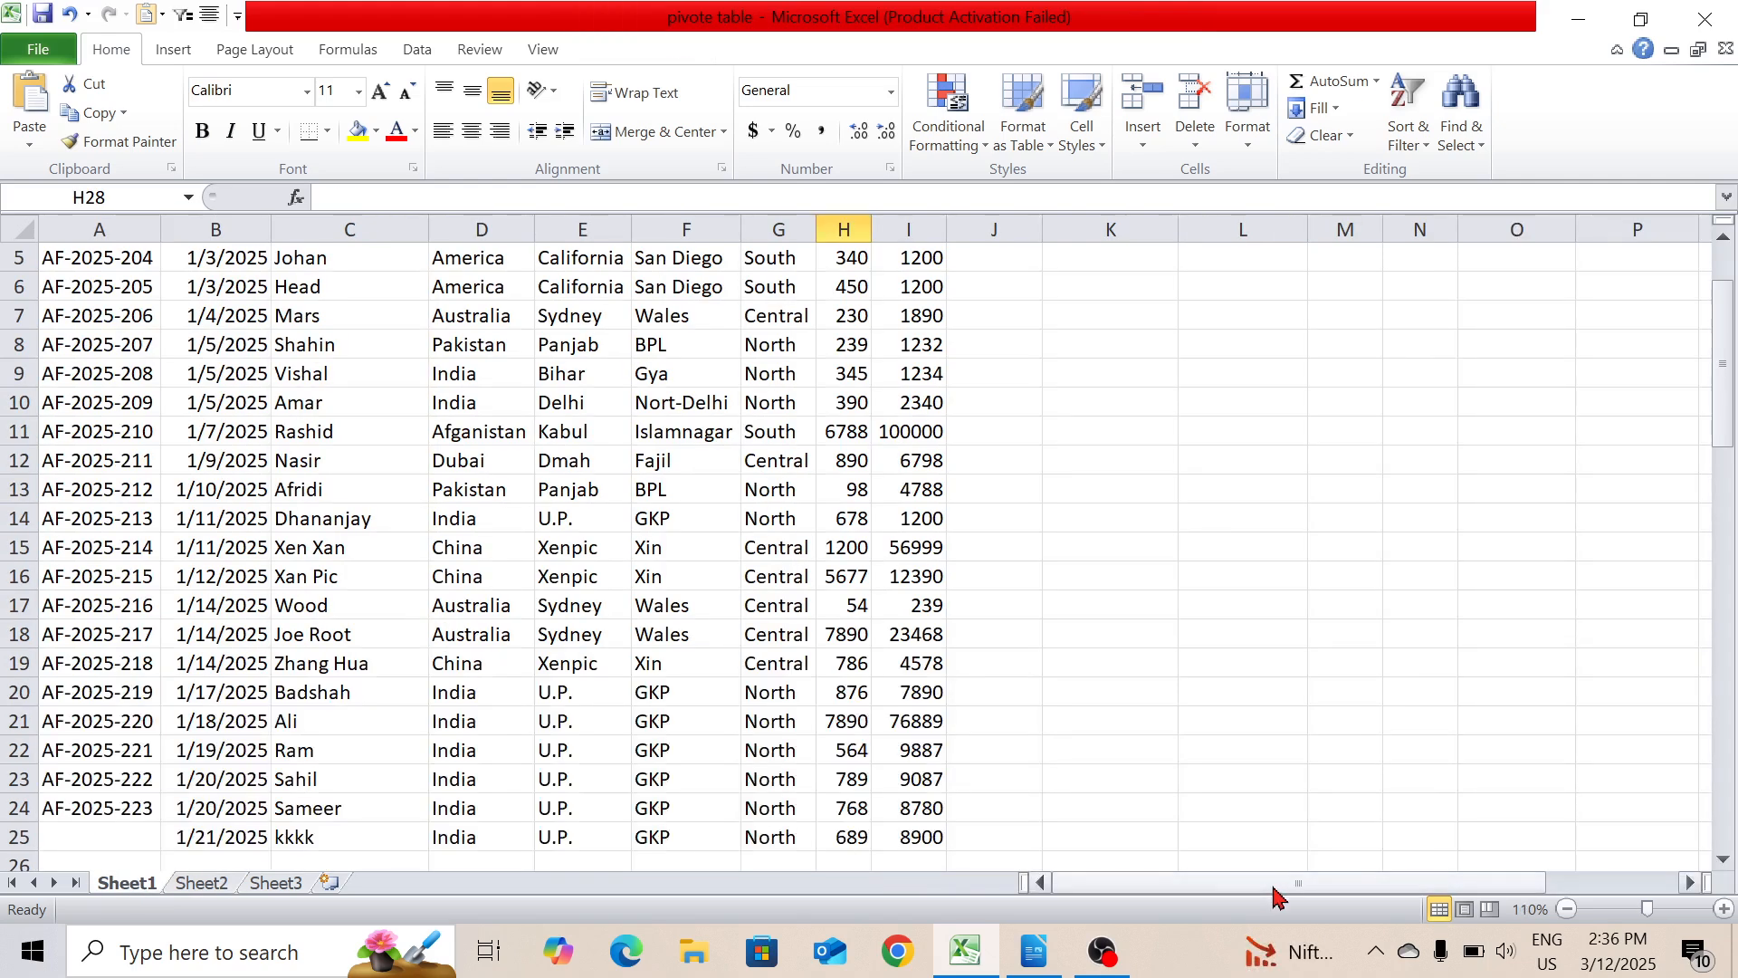
left_click_drag(1221, 887, 1137, 883)
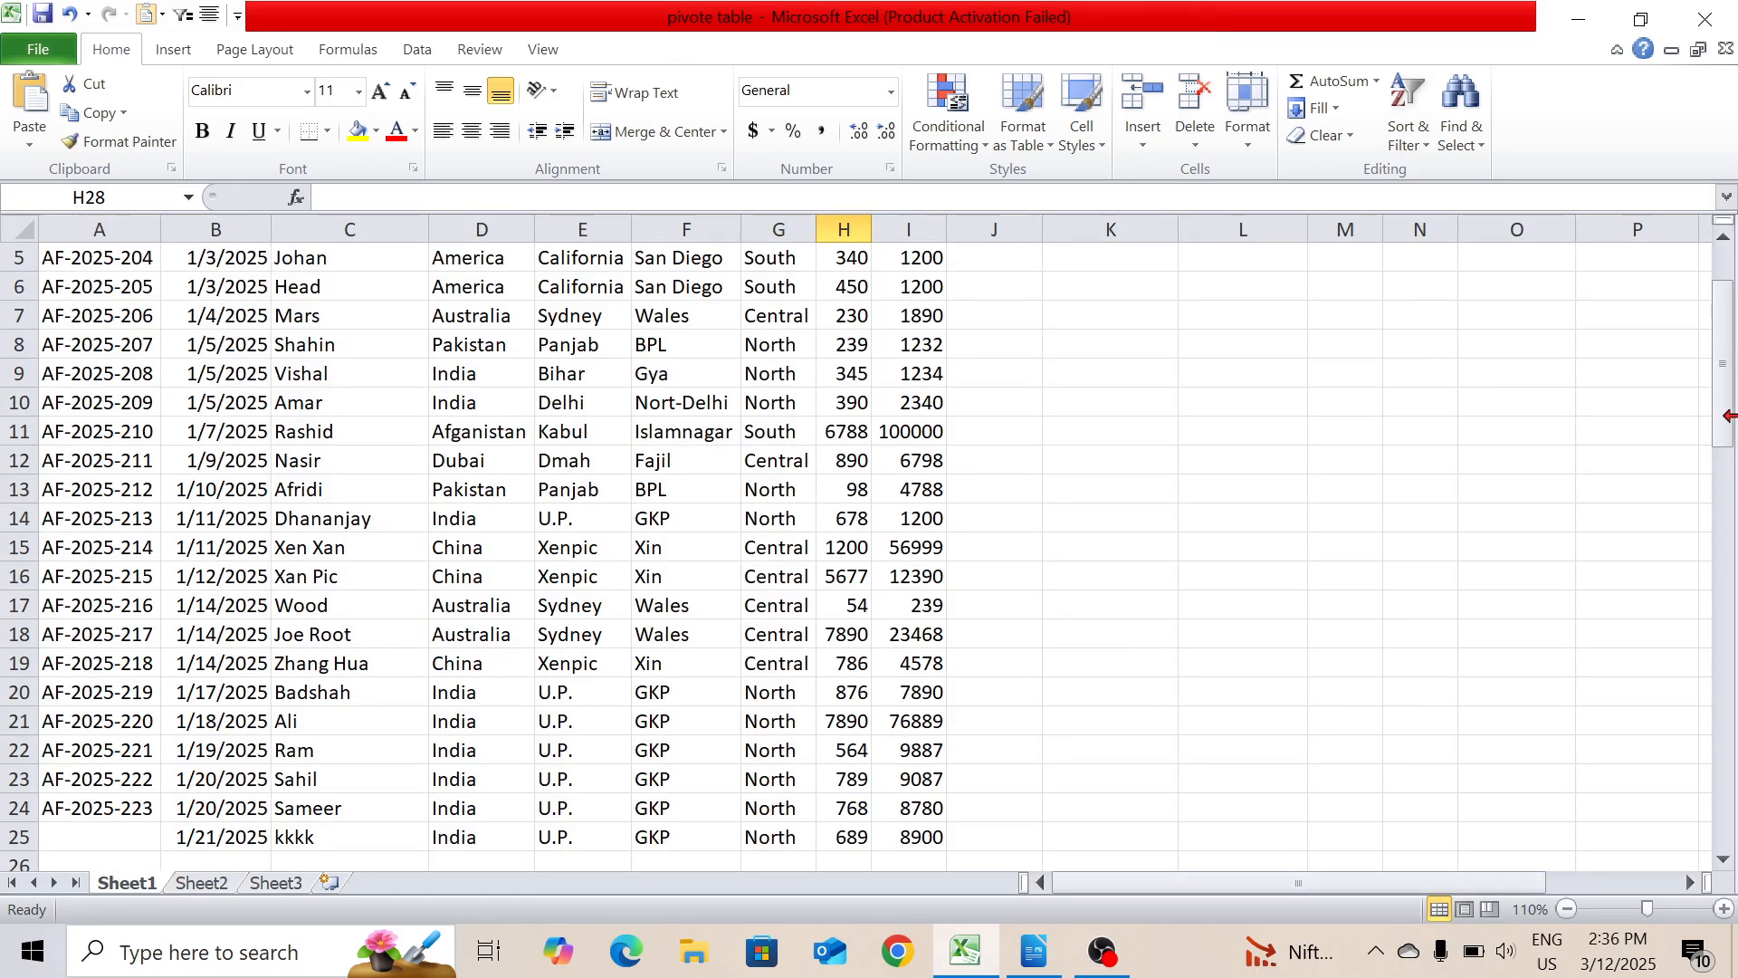
left_click_drag(1729, 427, 1723, 423)
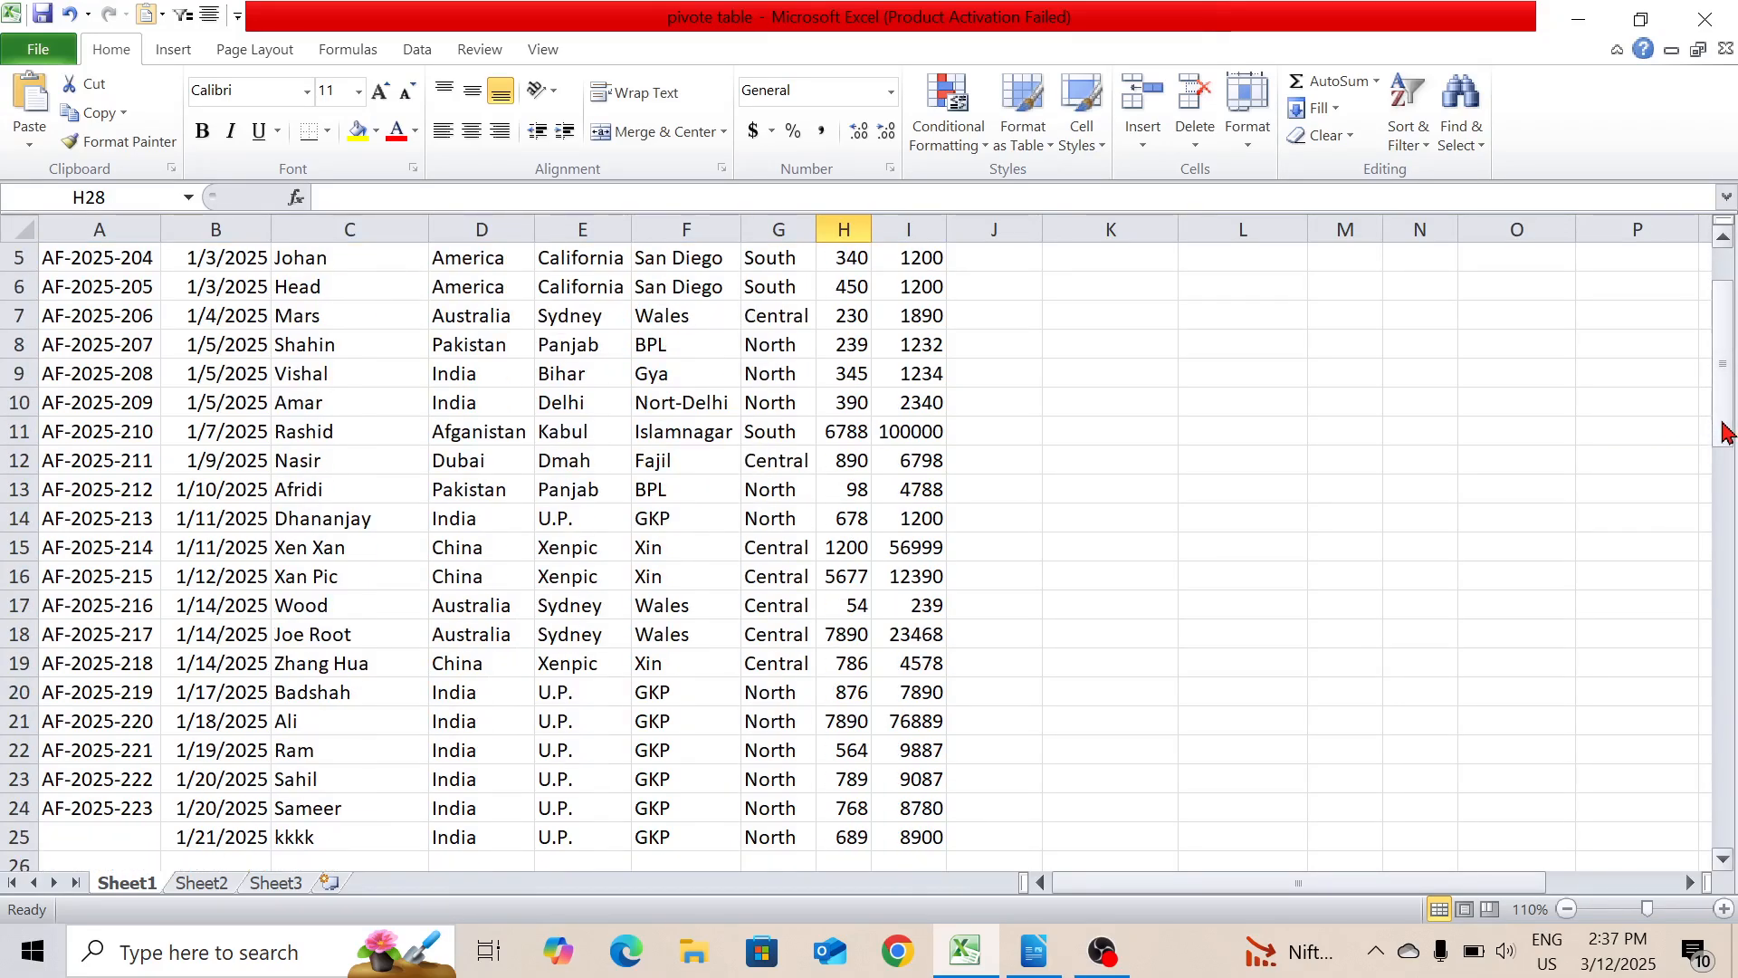
key("ctrl+Page_Down")
key("ctrl+z")
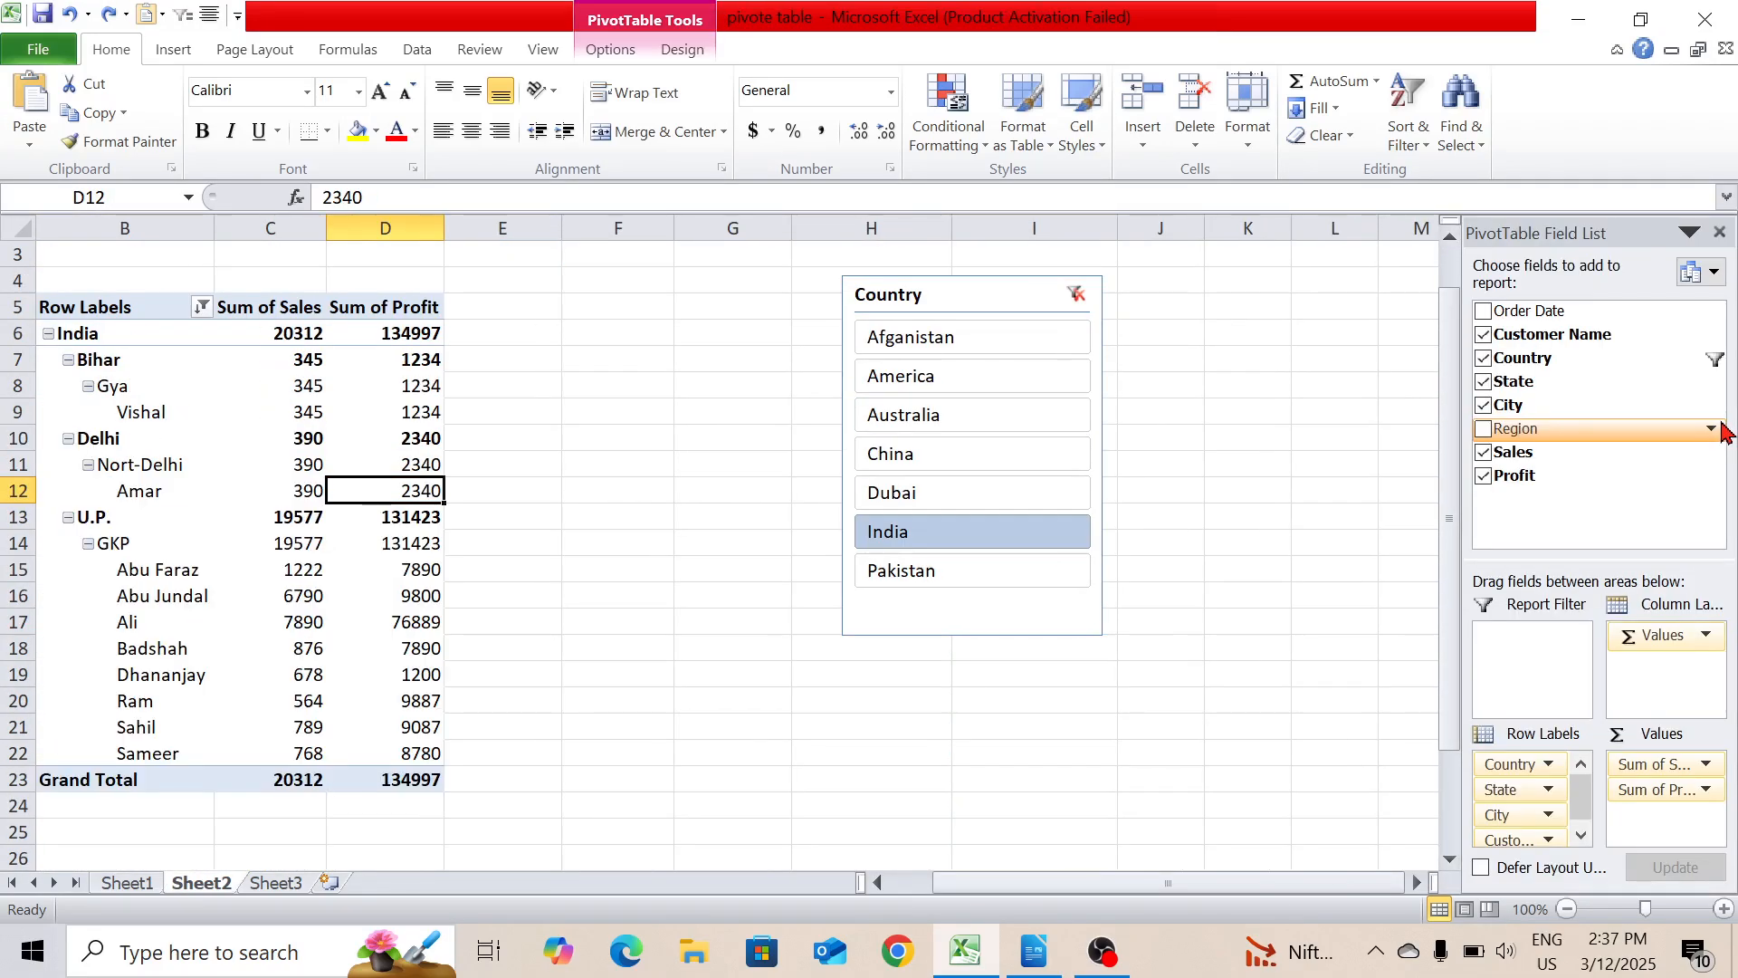
- Fill in the missing order ID in cell A25 of Sheet1 by continuing the series from A24
left_click(127, 882)
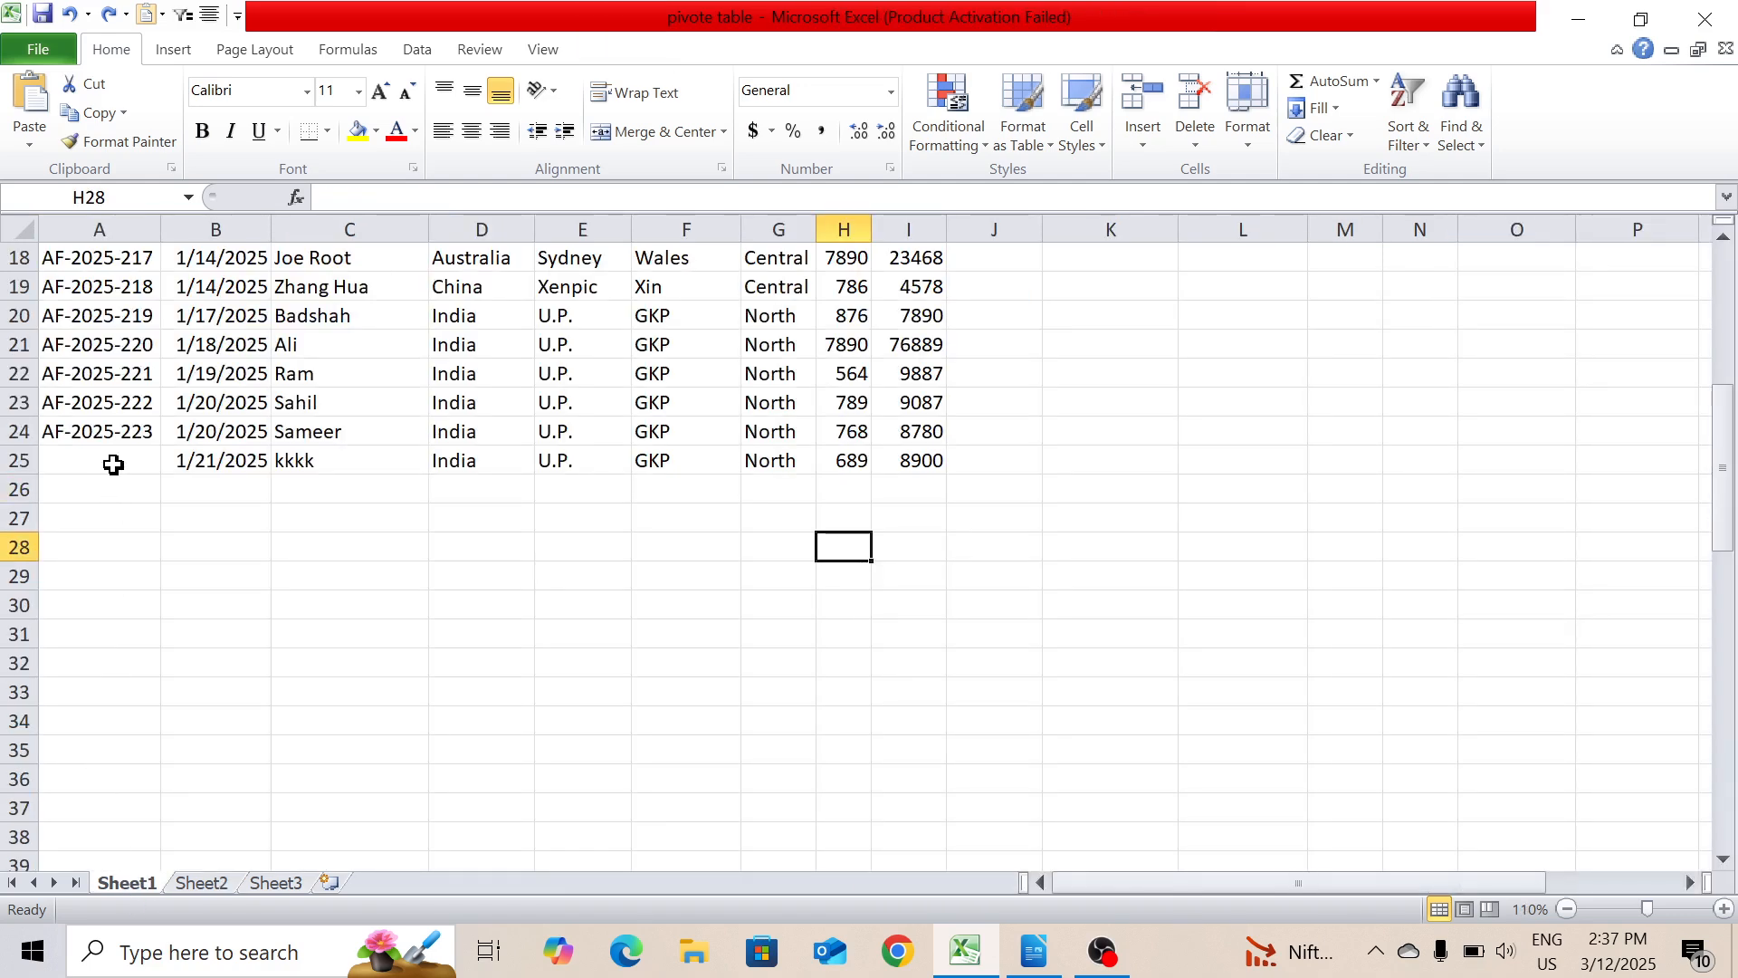
left_click(108, 462)
left_click(152, 429)
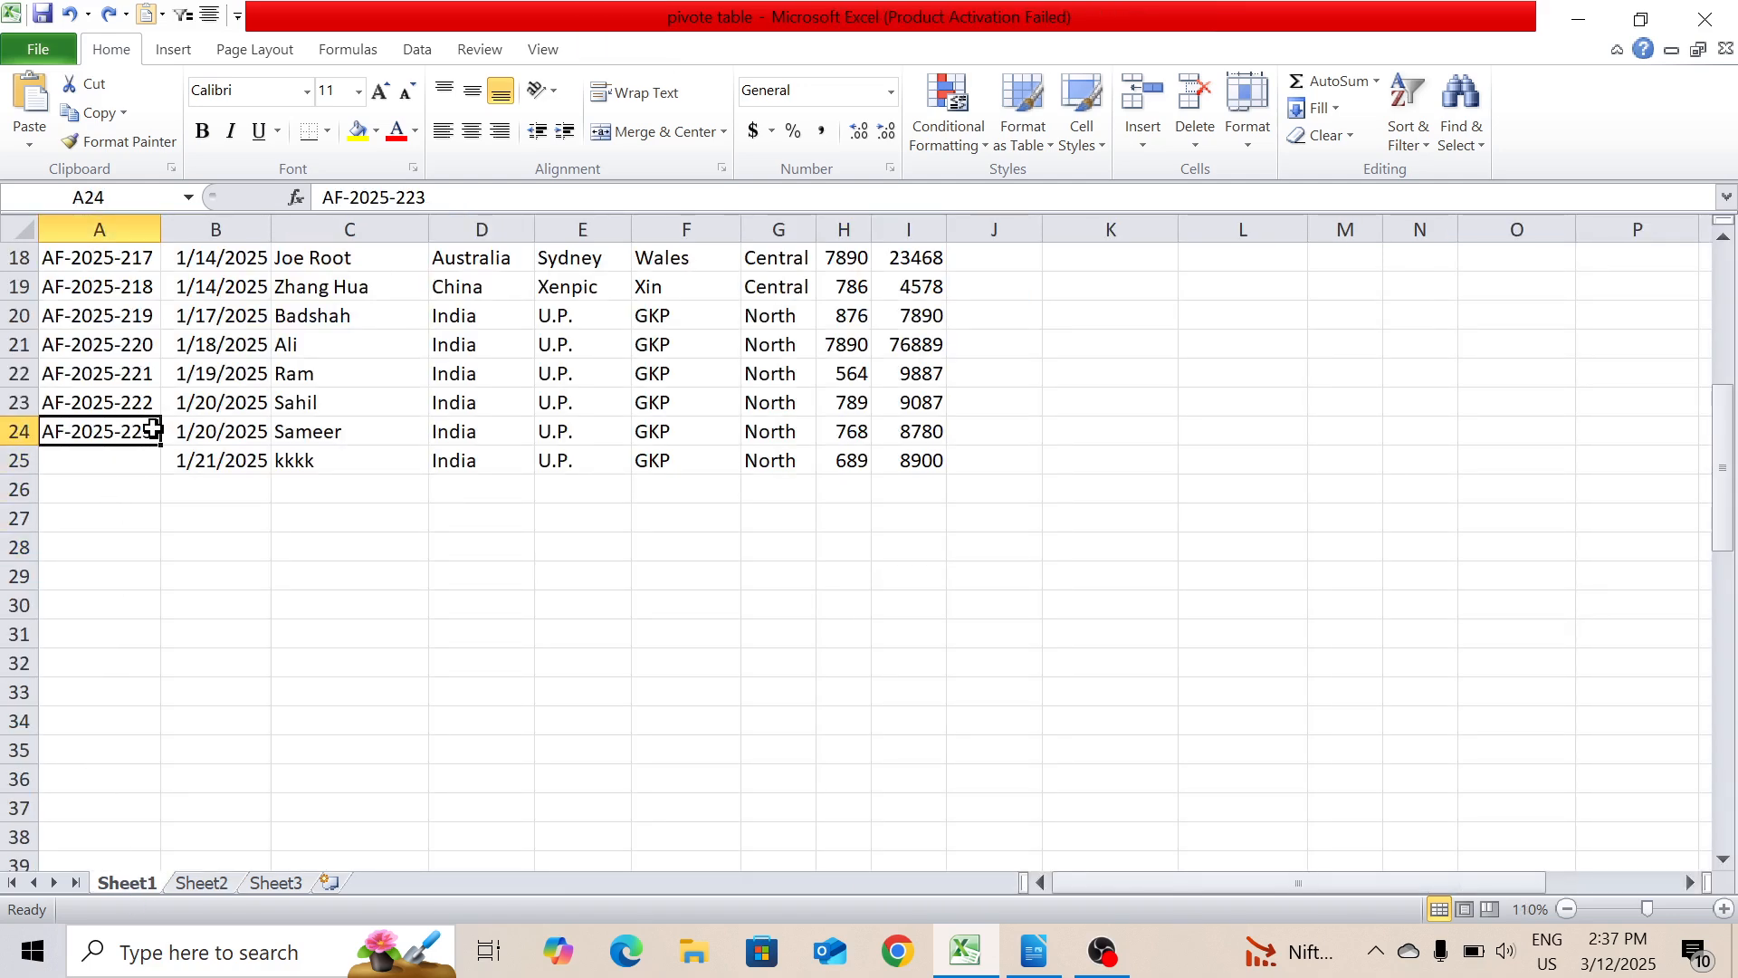
left_click_drag(161, 444, 161, 471)
left_click_drag(225, 547, 737, 719)
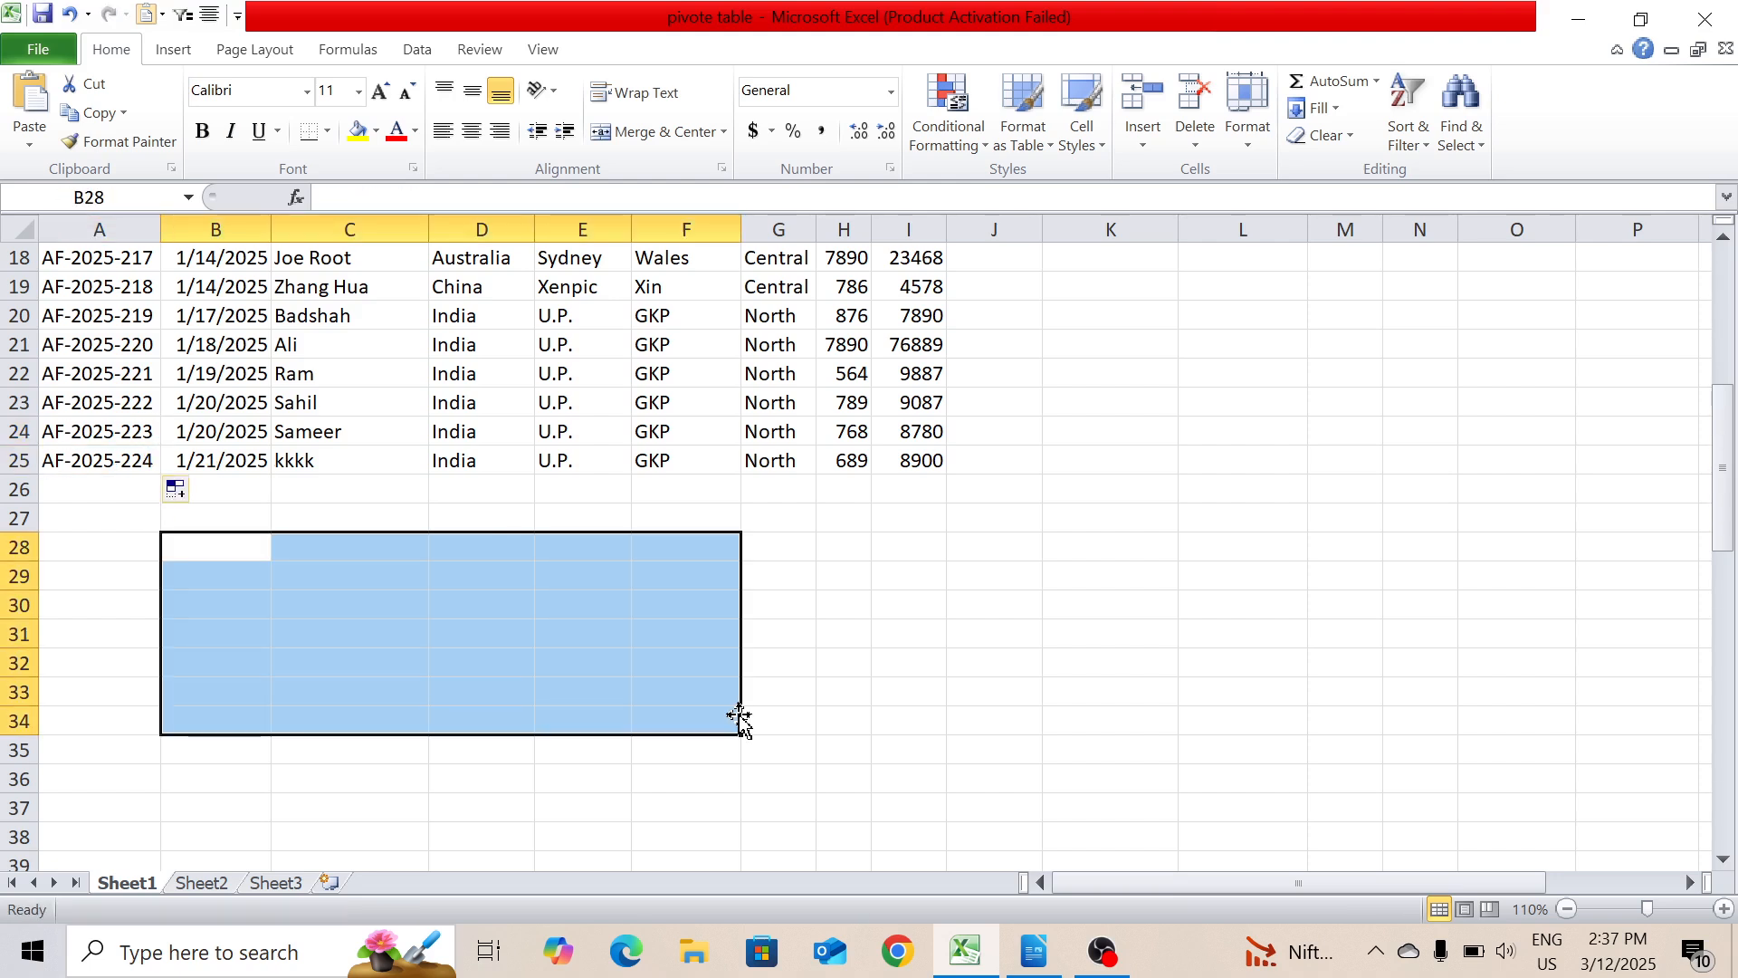
left_click(990, 663)
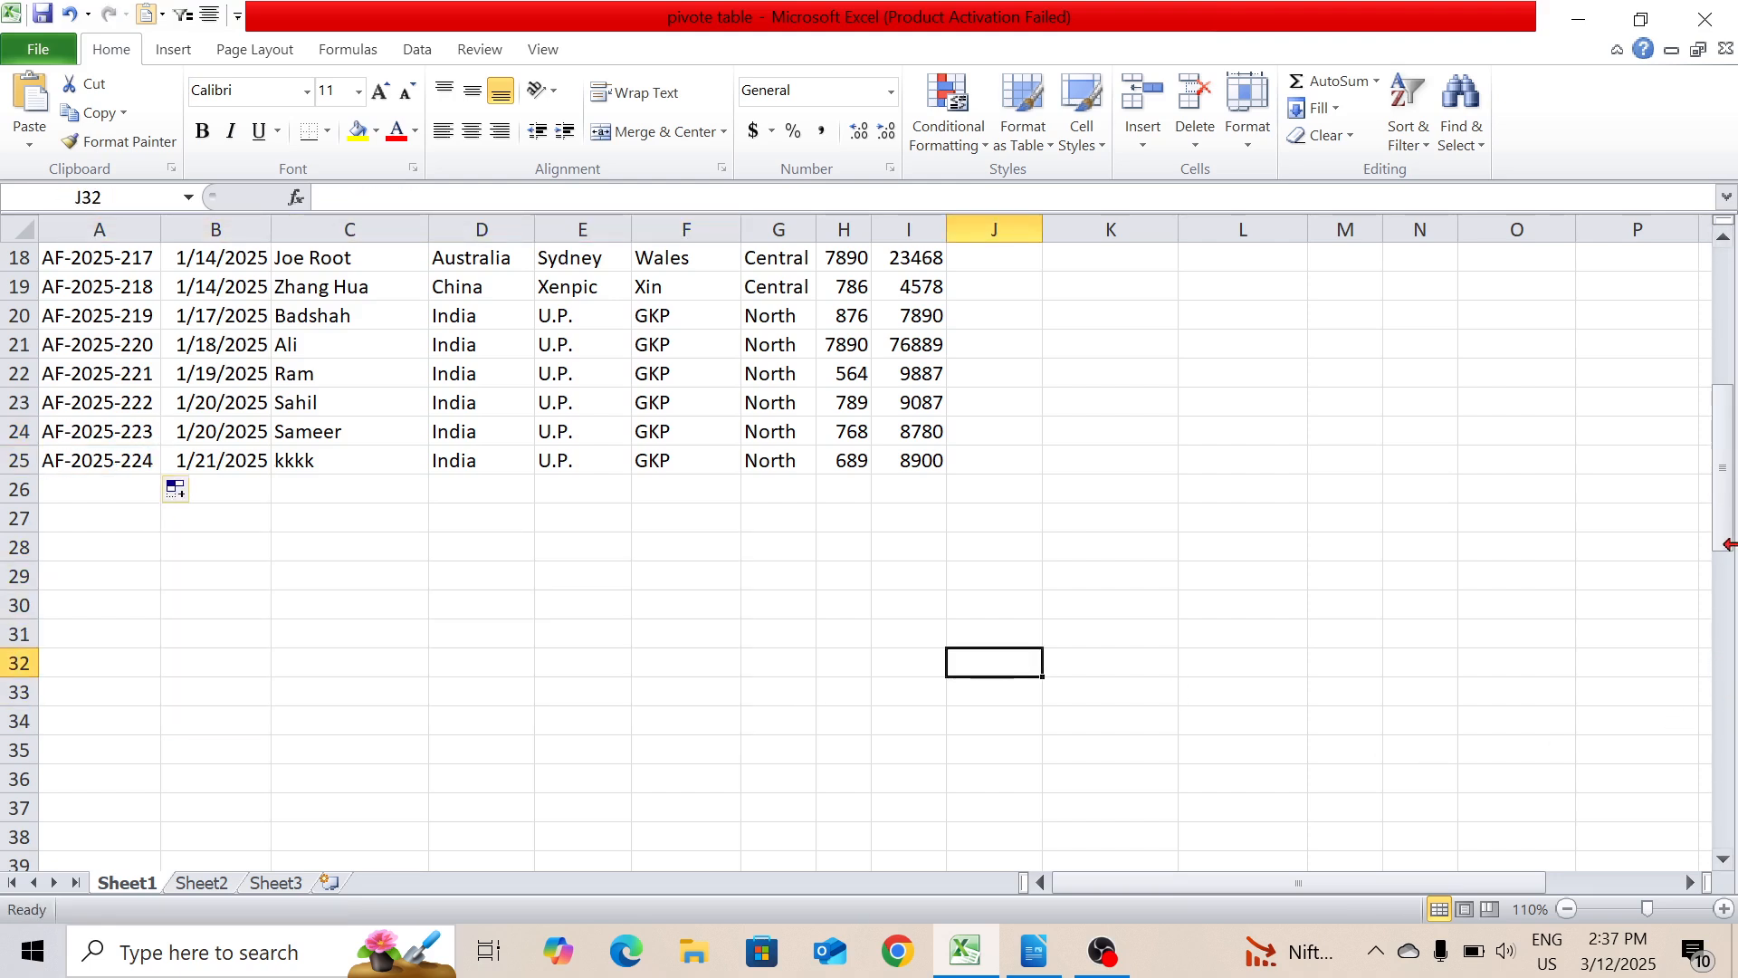
- Change the data source of the PivotTable on Sheet2 to the range Sheet1!$A$1:$I$25, covering the Order I'D column and row 25
left_click_drag(1724, 525, 1724, 389)
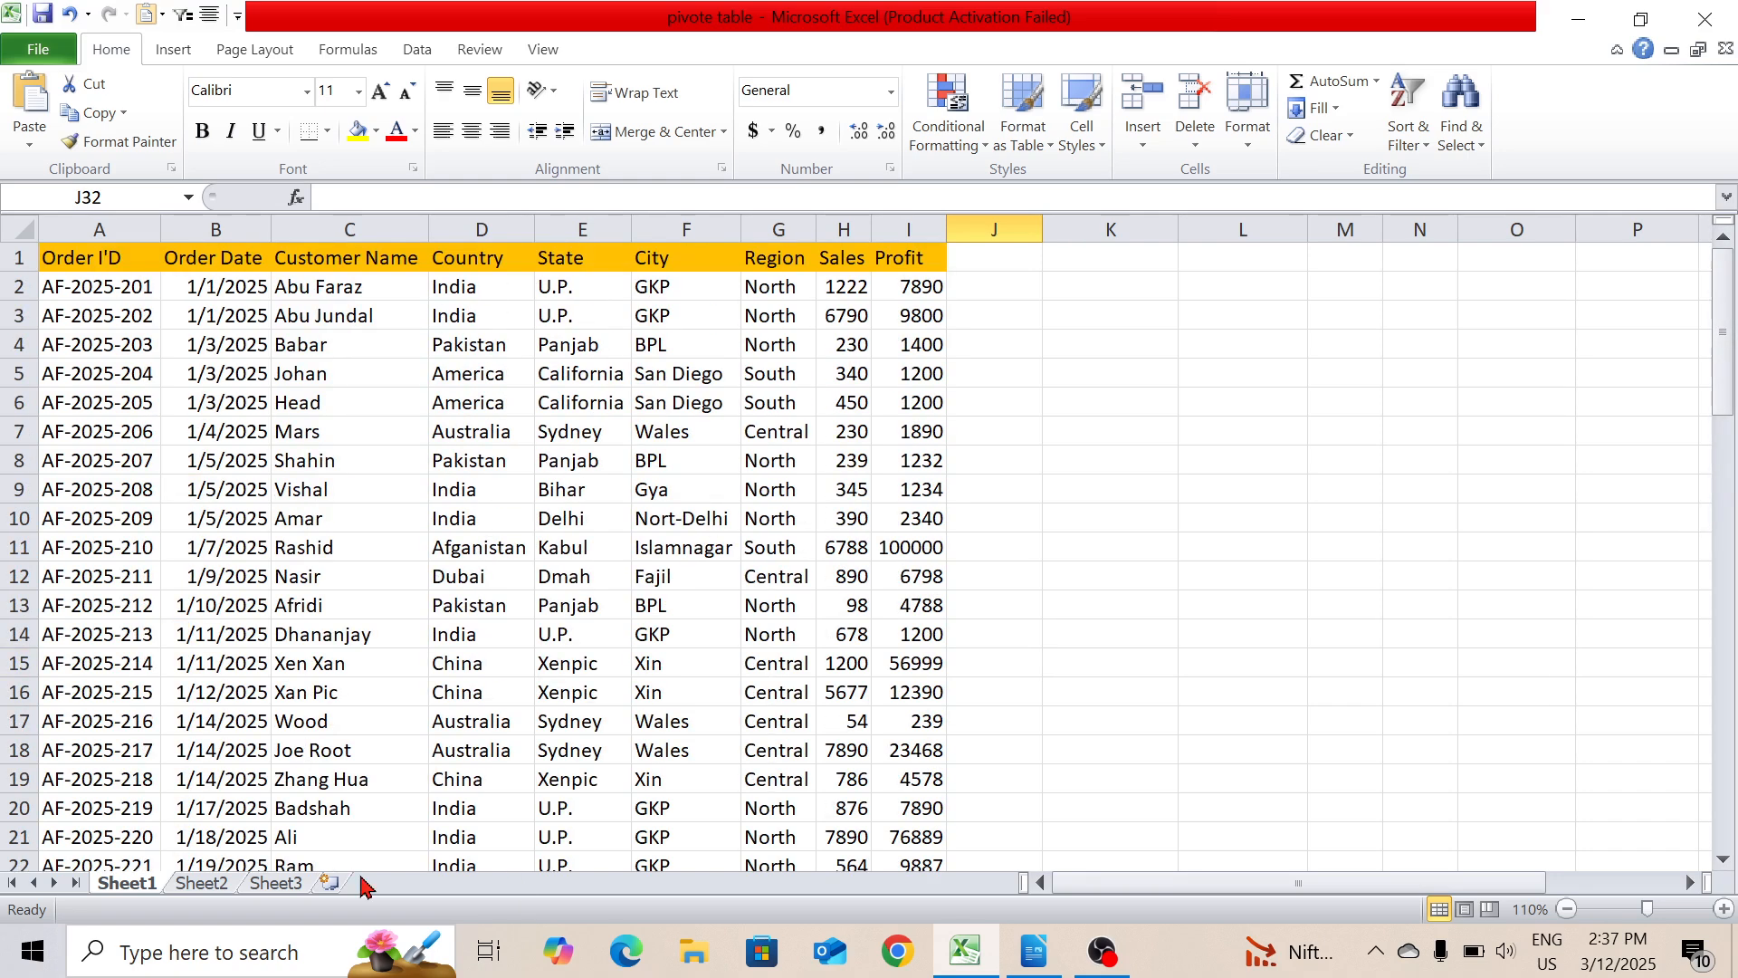
left_click(201, 883)
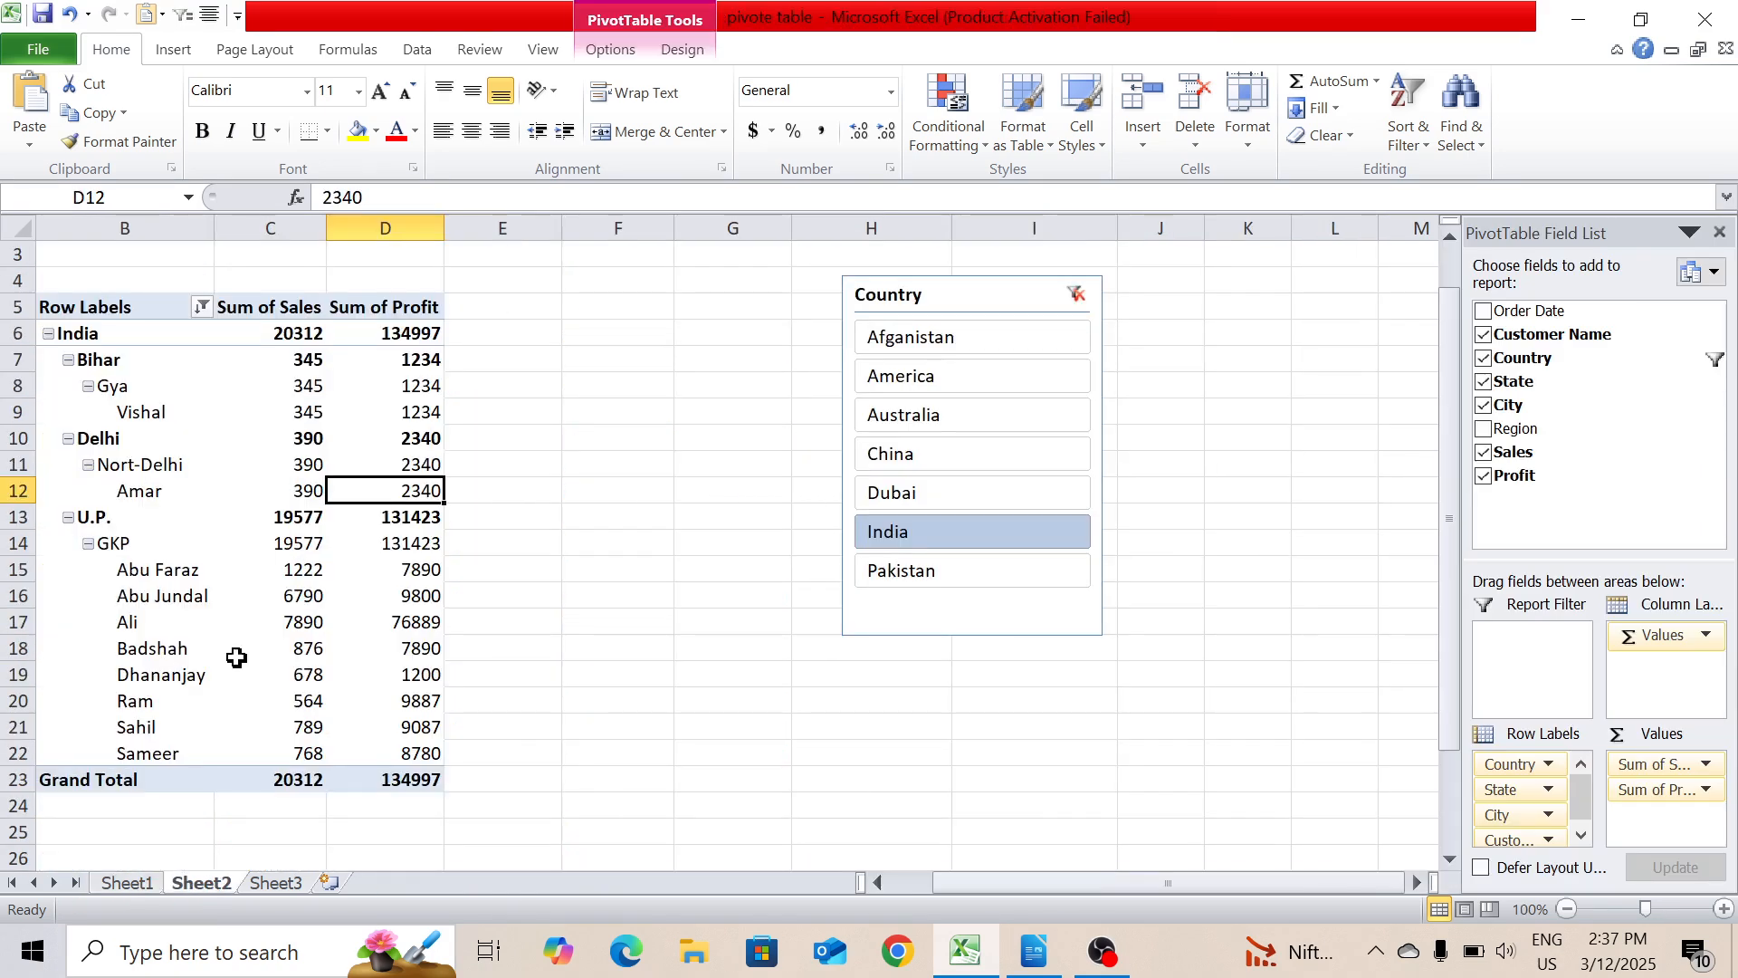
left_click(278, 547)
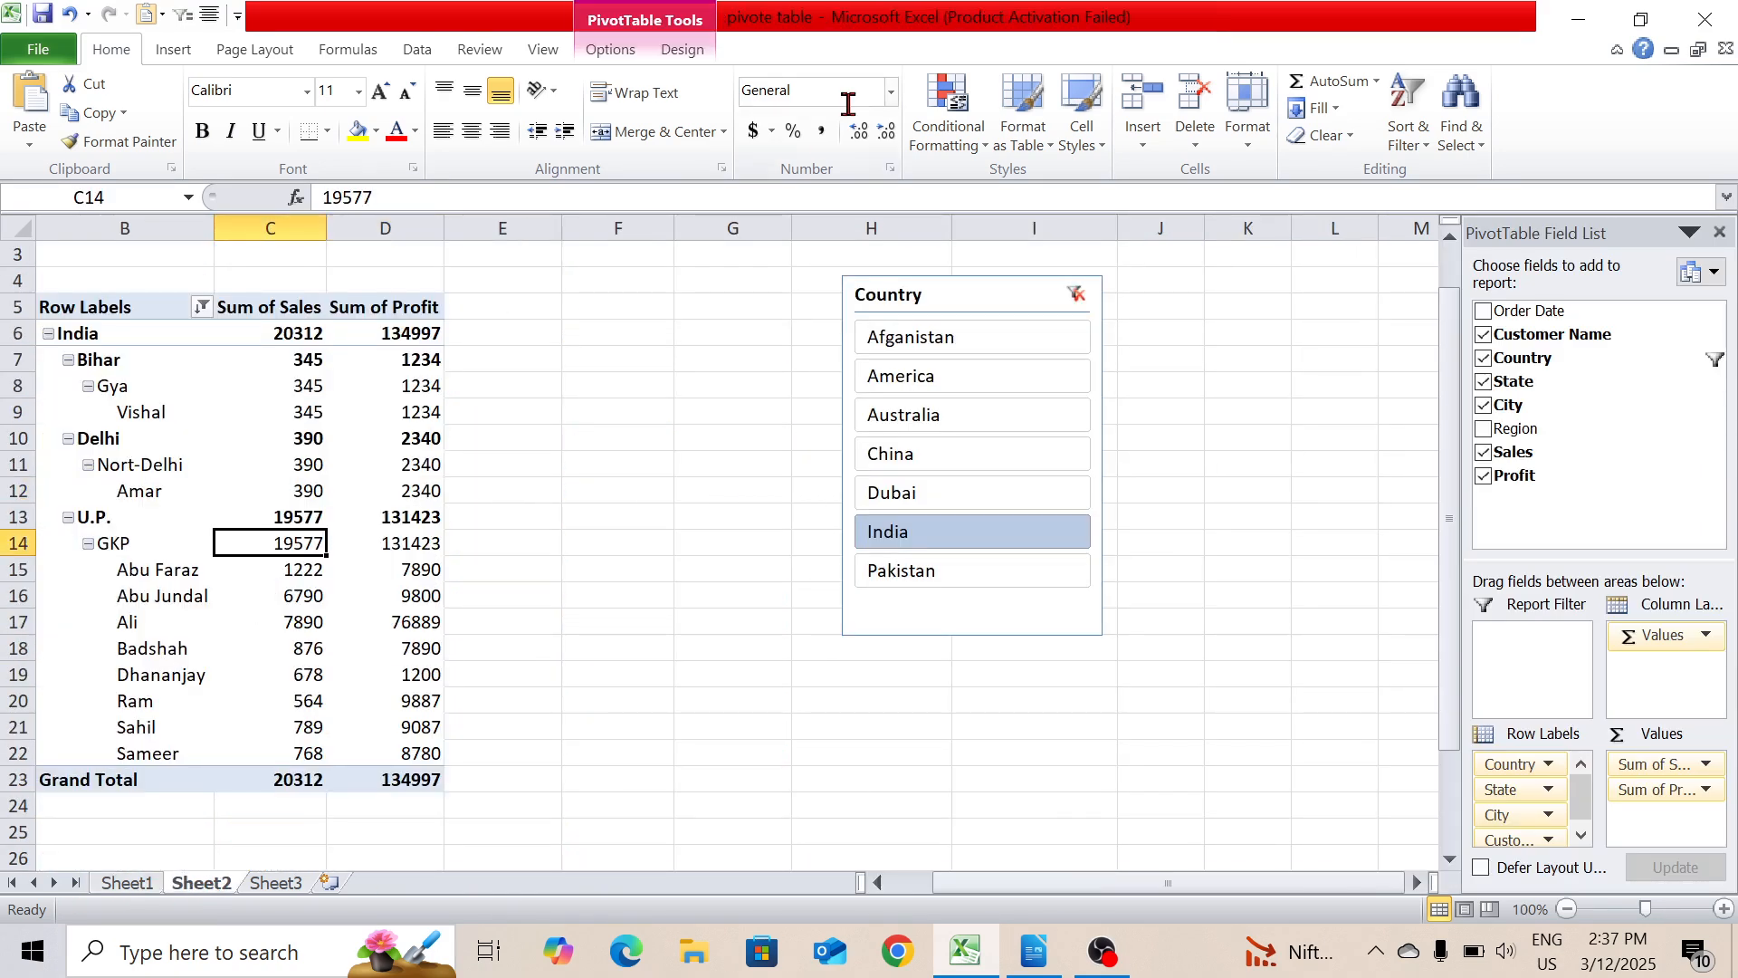
left_click(598, 44)
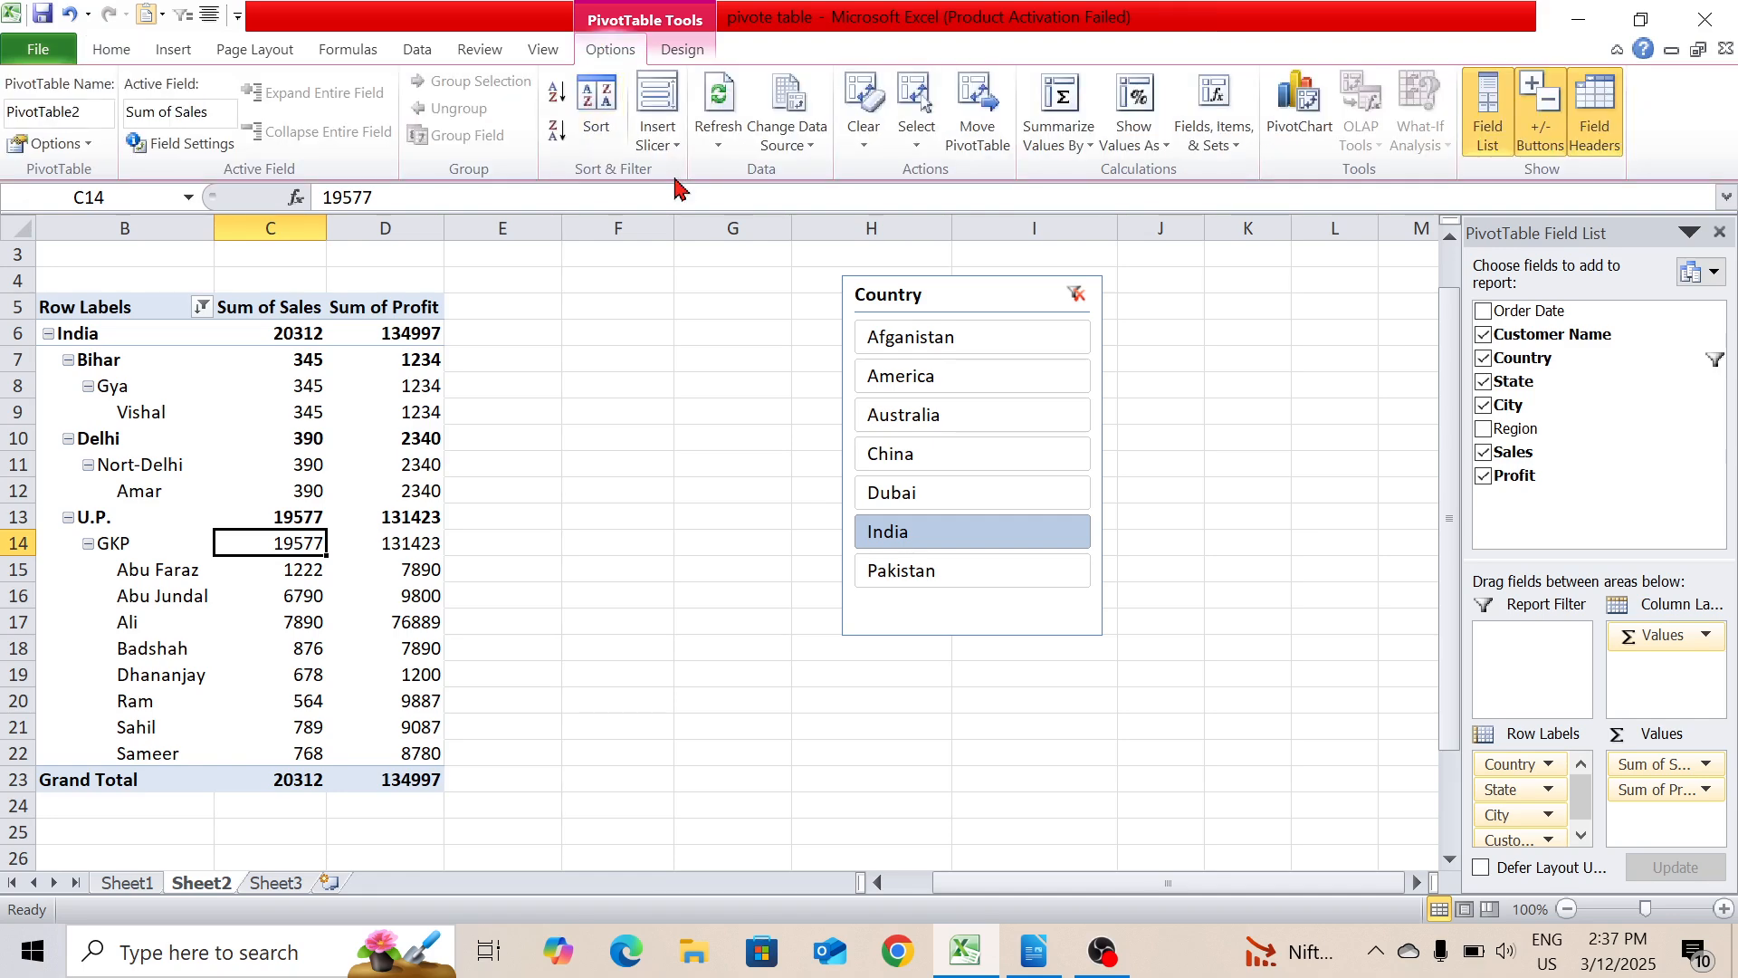
left_click(802, 106)
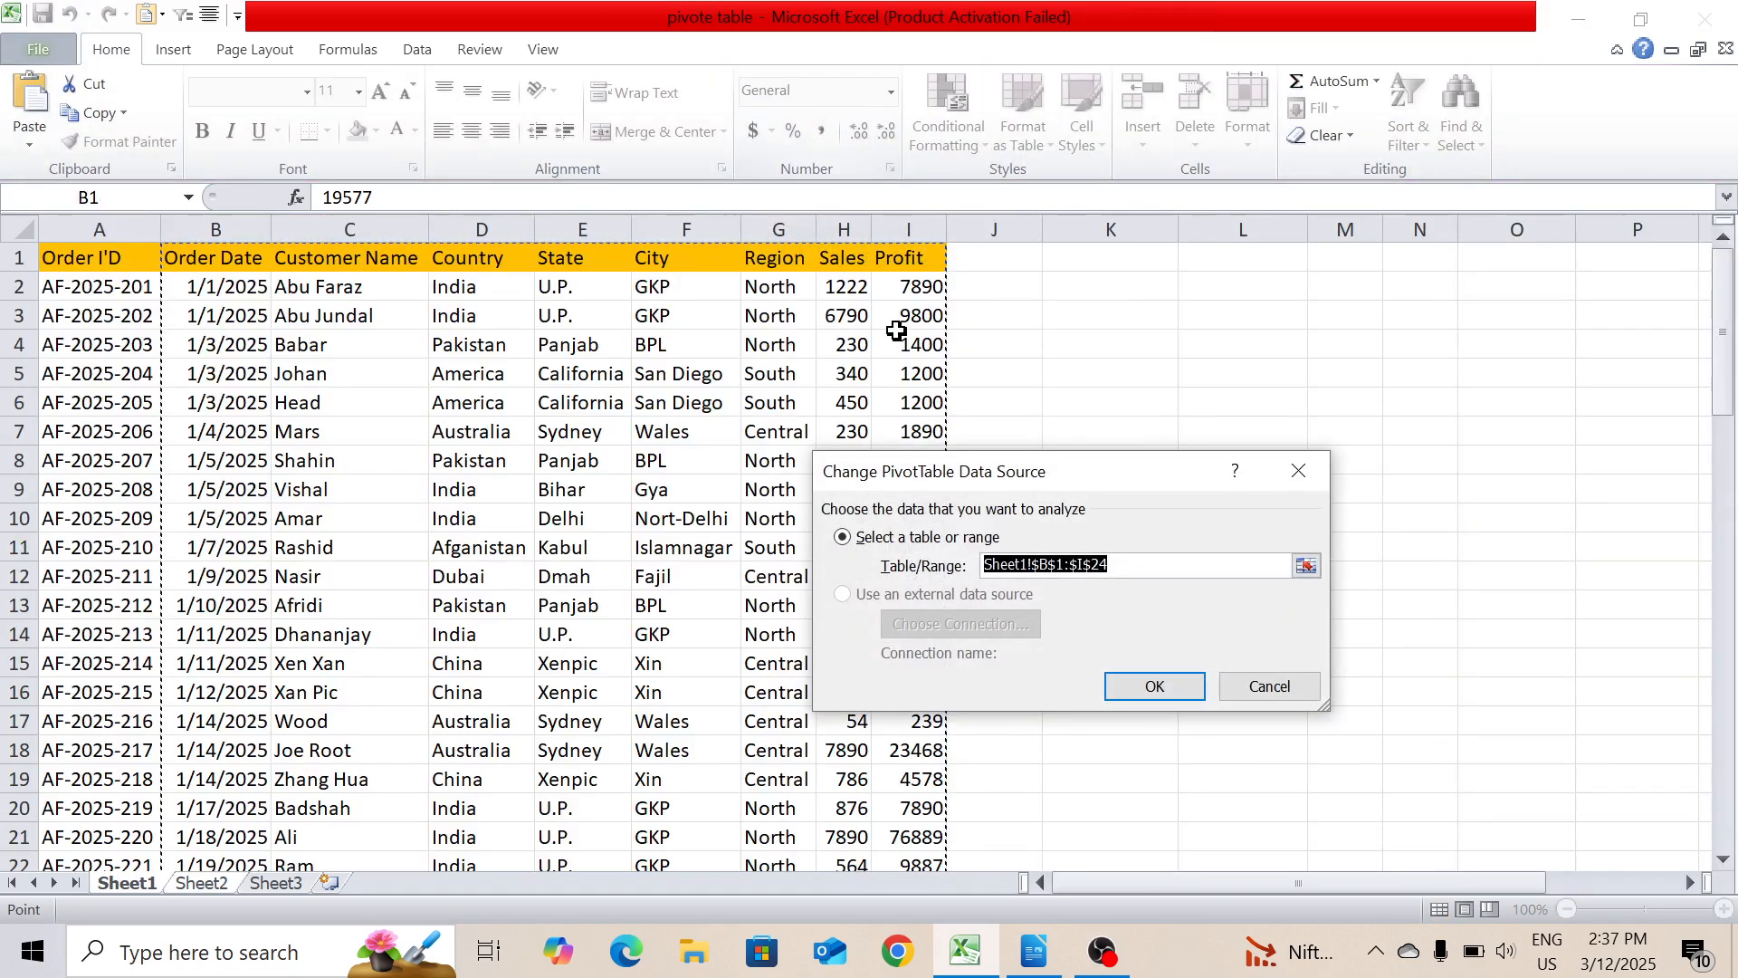
left_click_drag(1074, 486, 1296, 378)
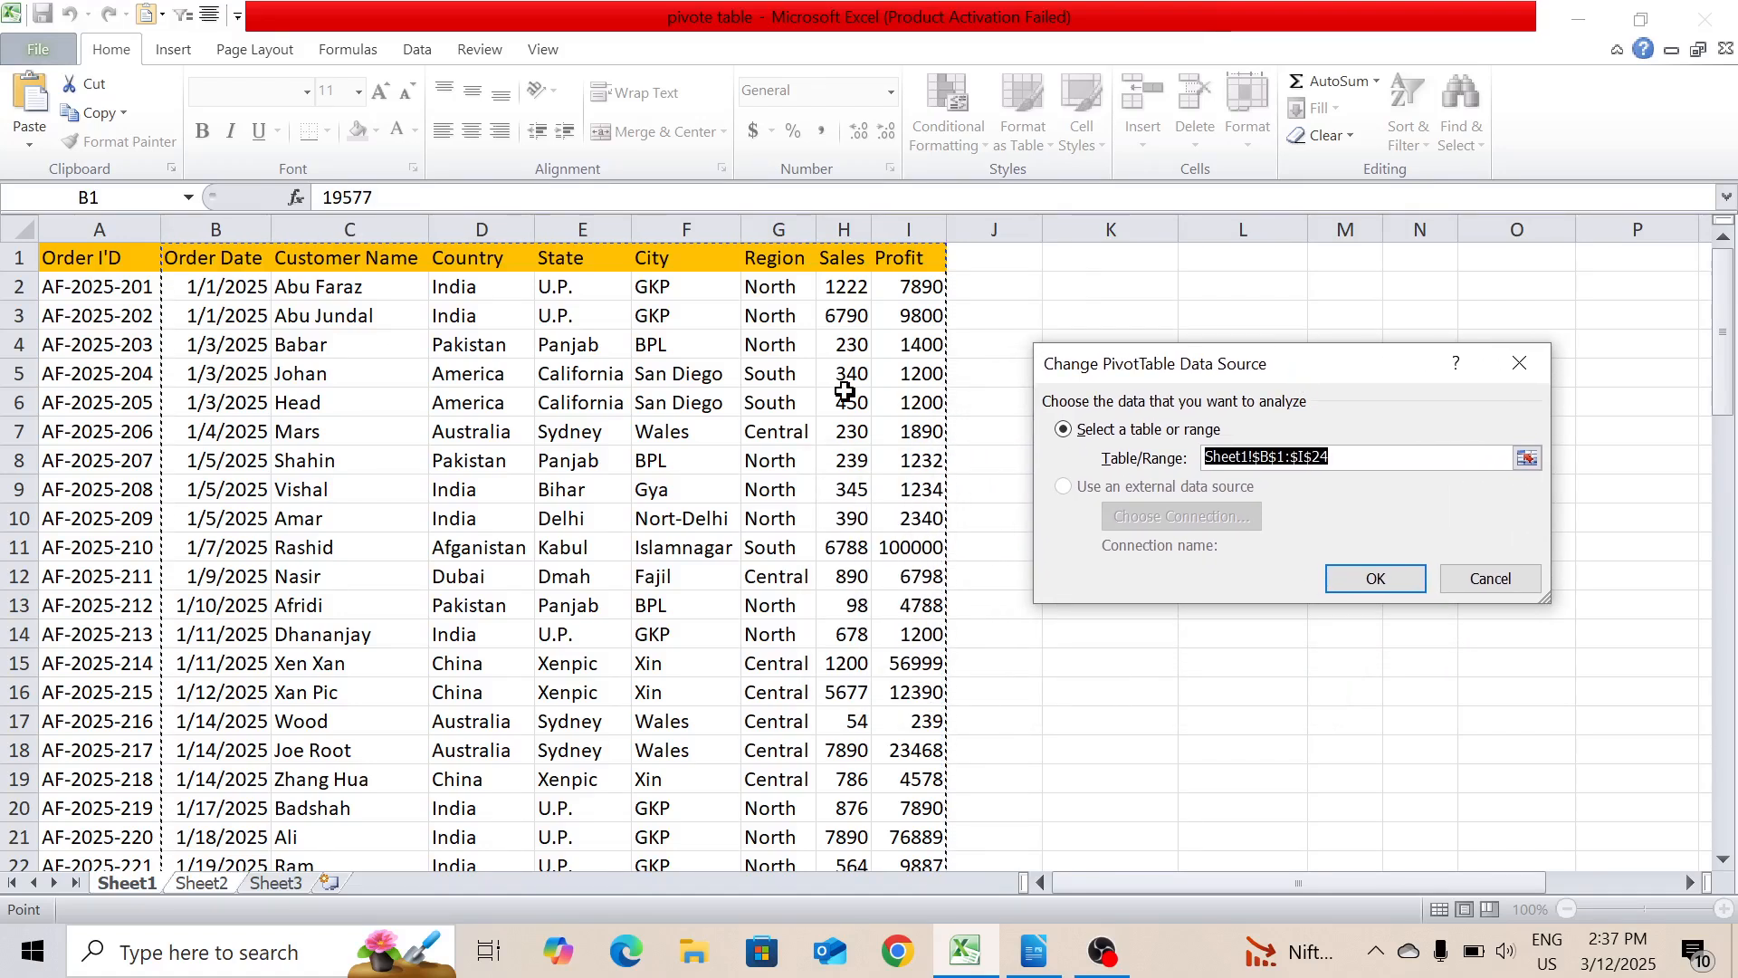
left_click(98, 257)
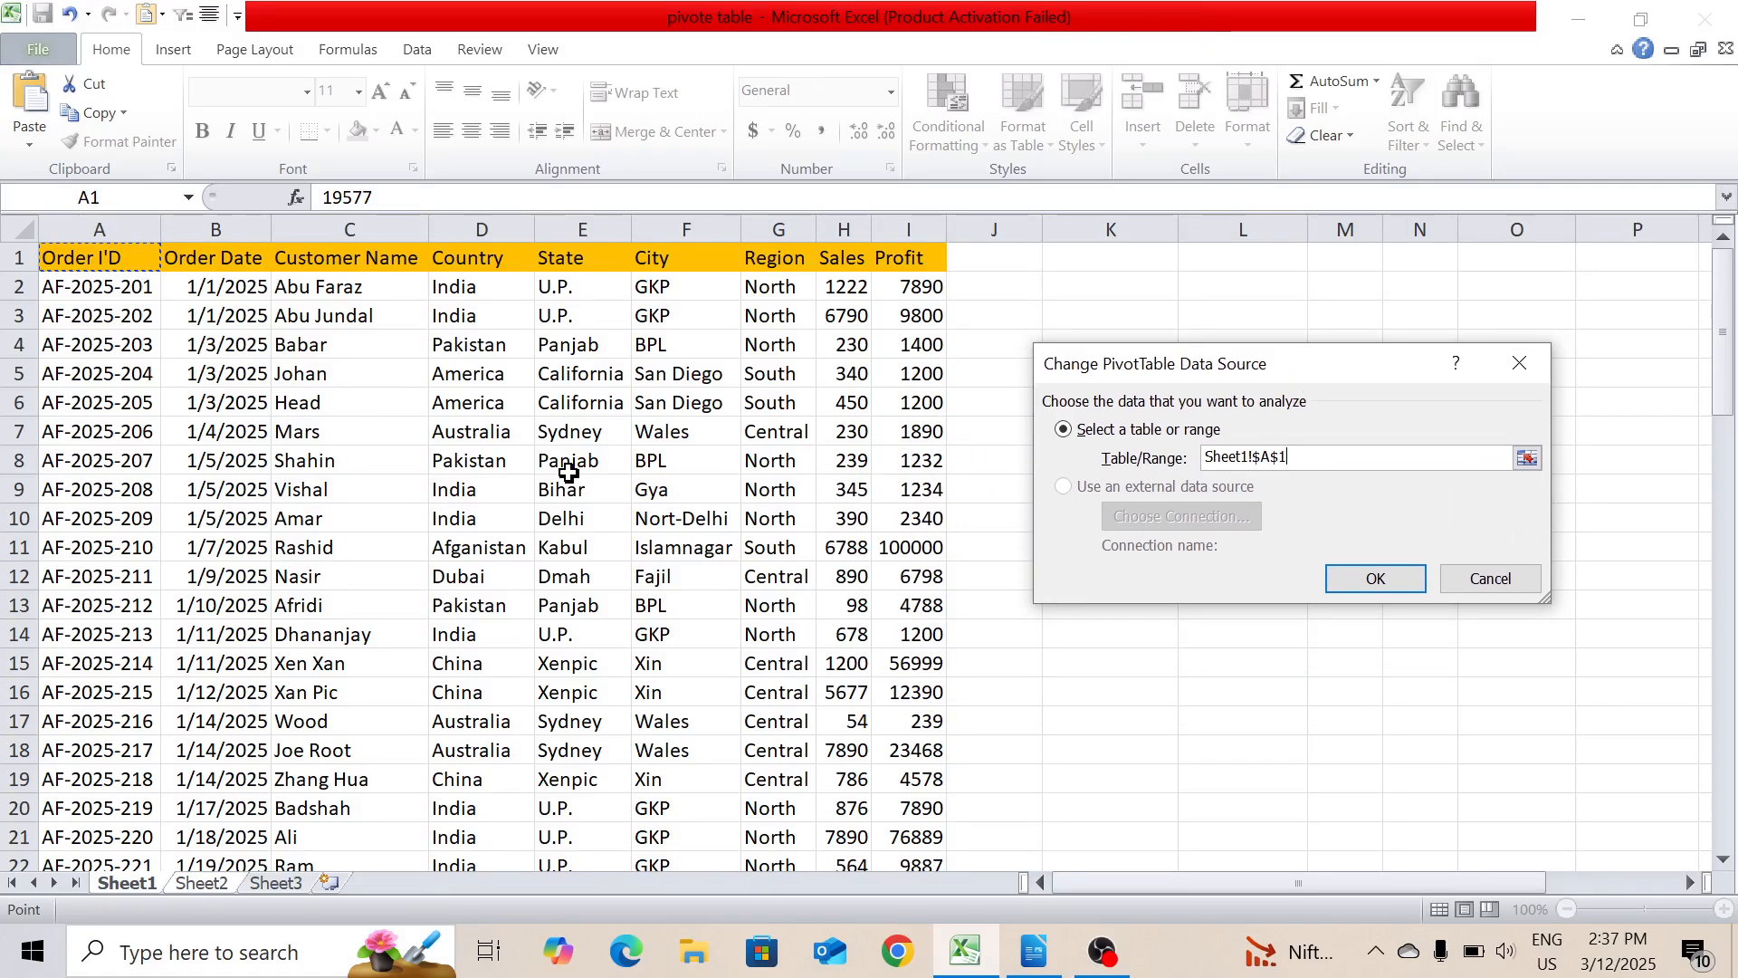
key("ctrl+shift+Right")
key("ctrl+shift+Down")
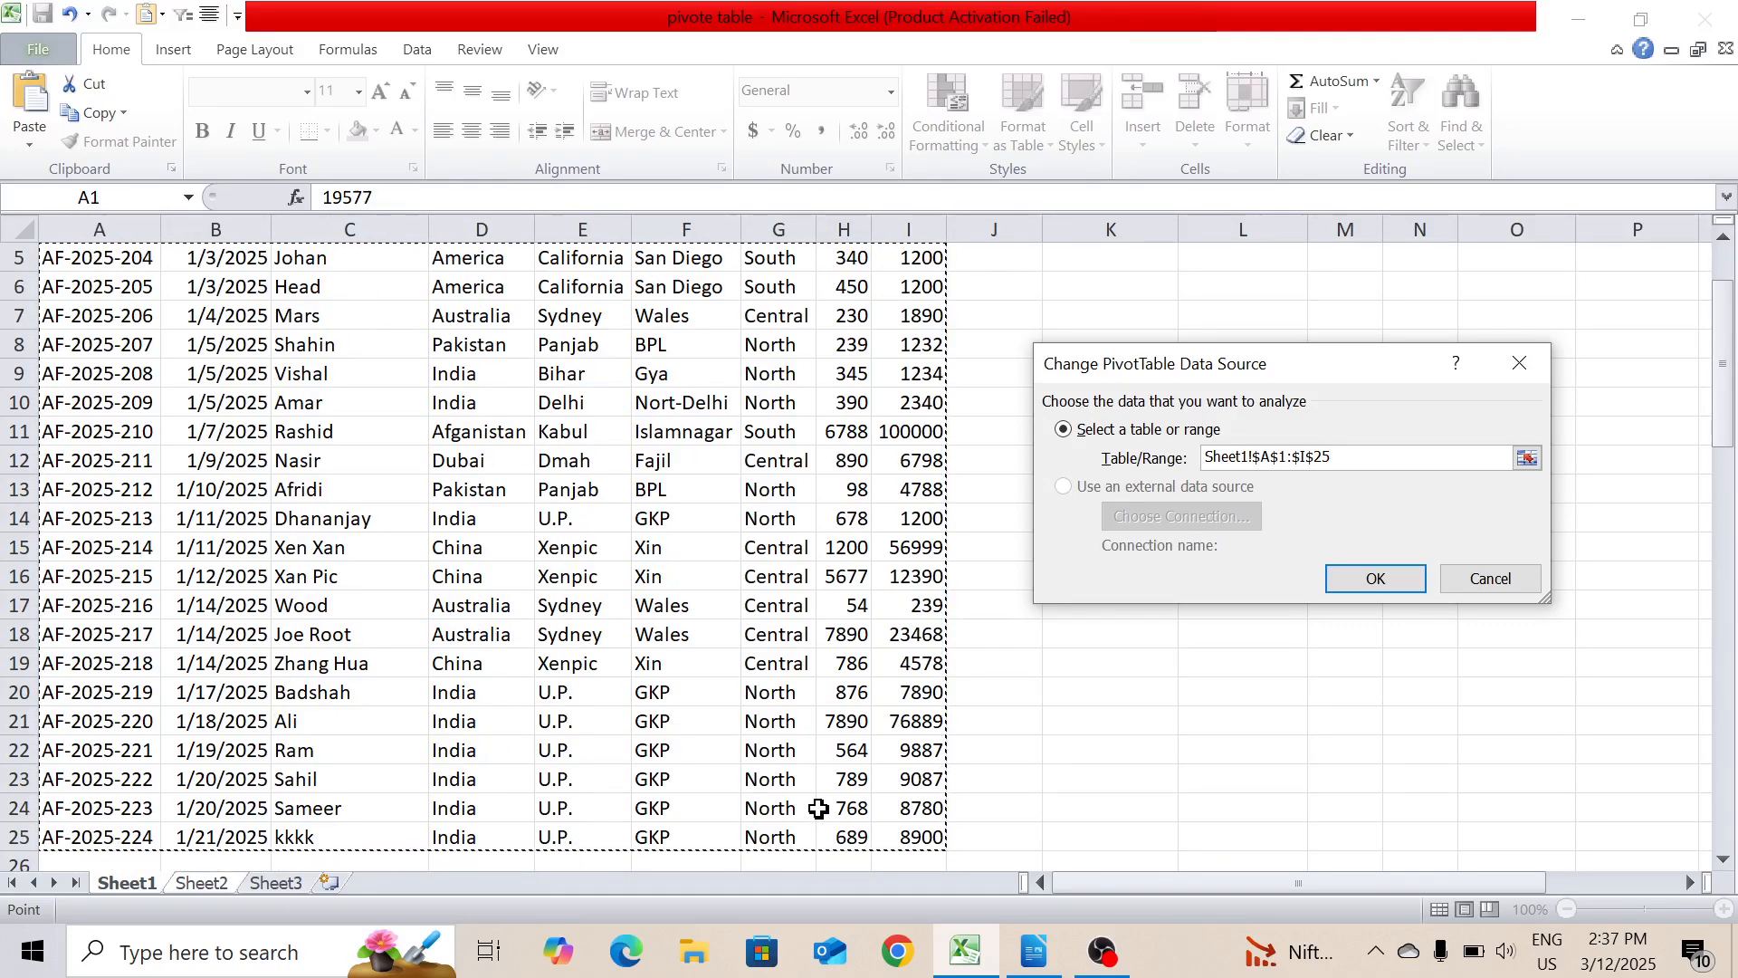
left_click(1378, 582)
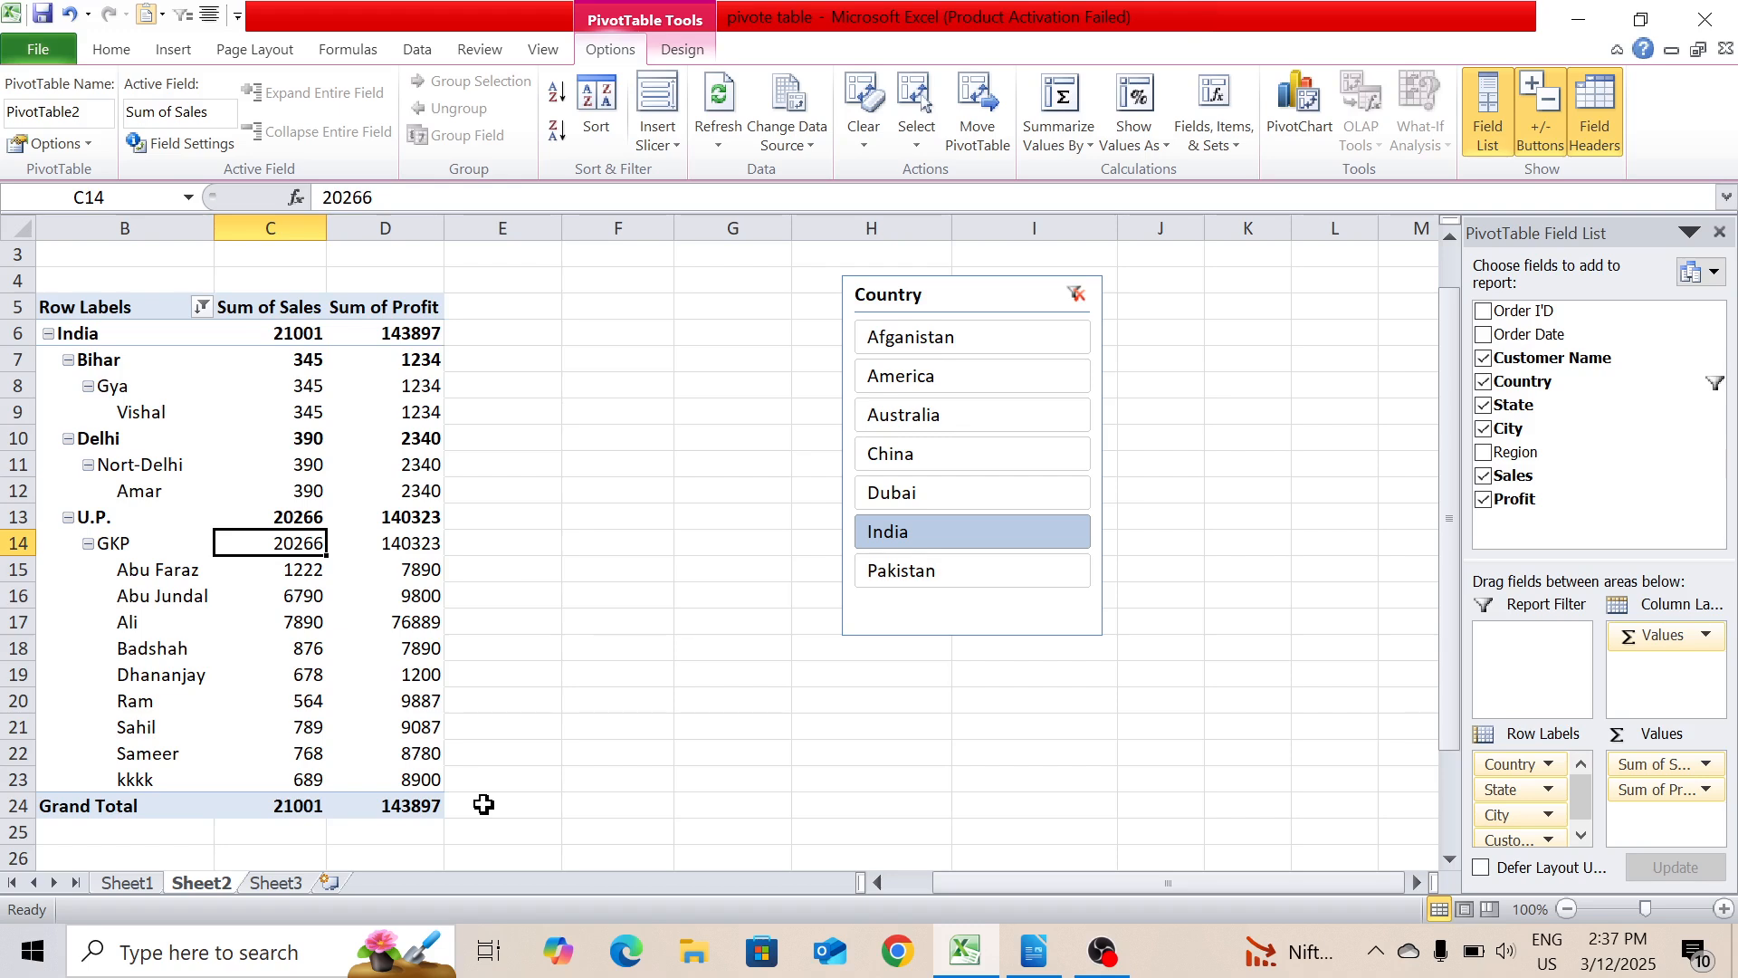
- Reopen the PivotTable's data source settings to check the source range, and close them without making changes
left_click(366, 561)
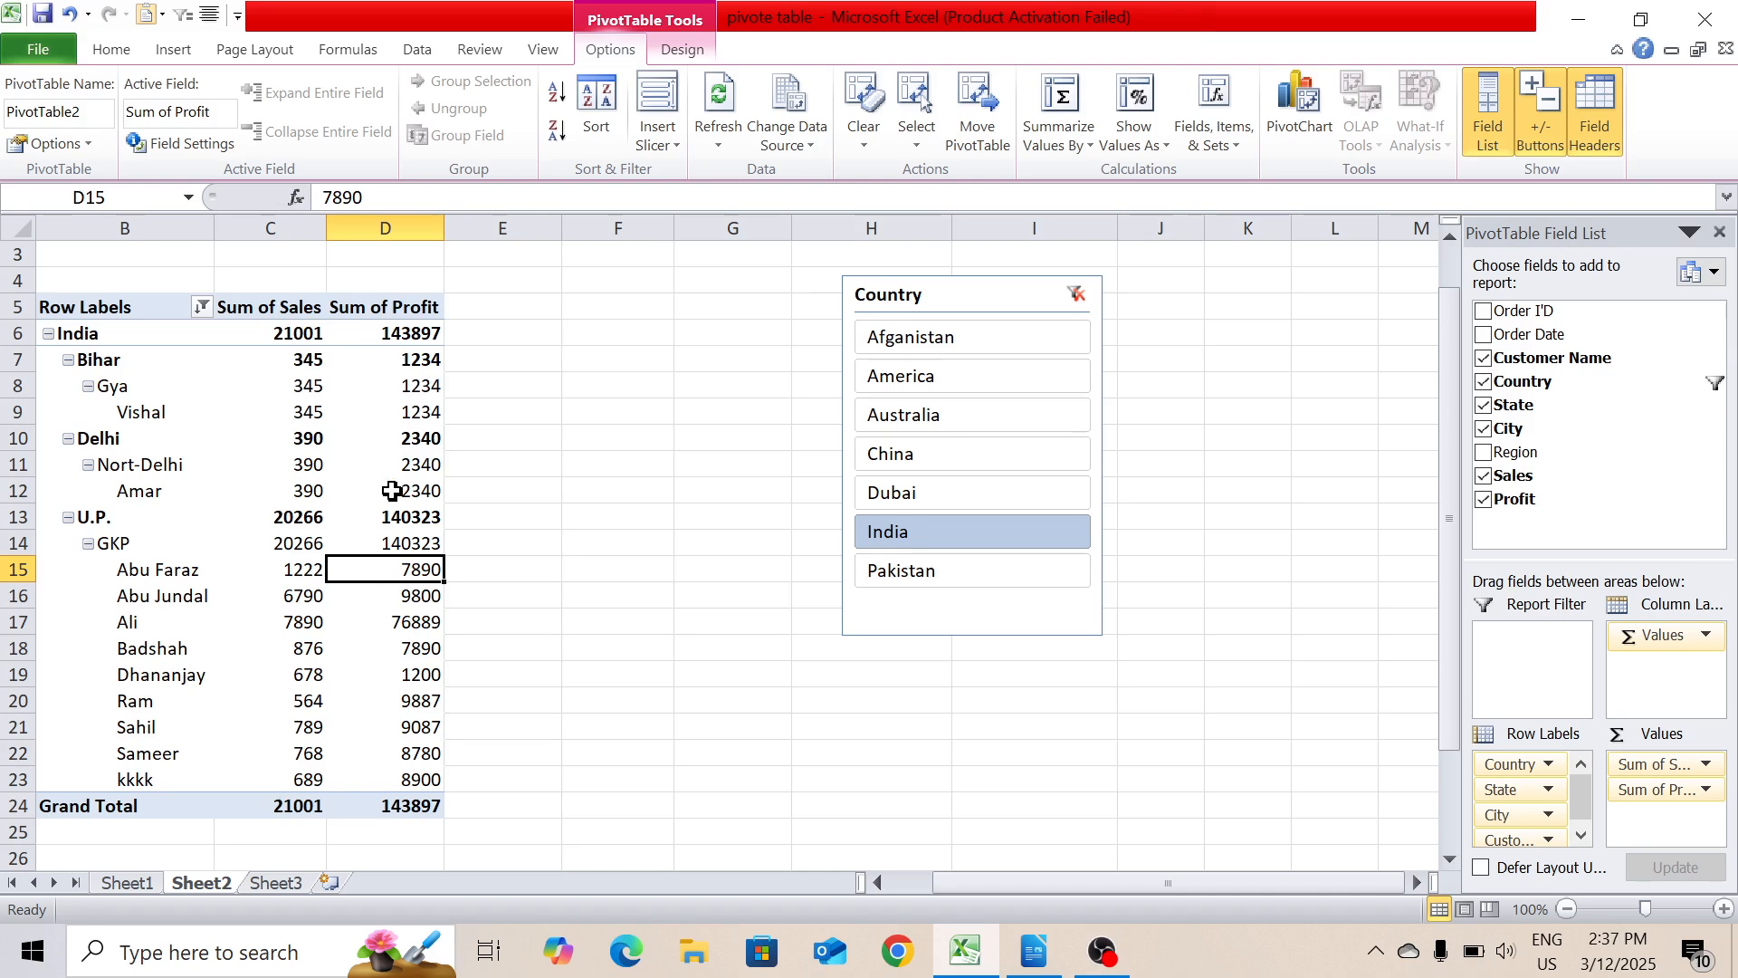
left_click(795, 116)
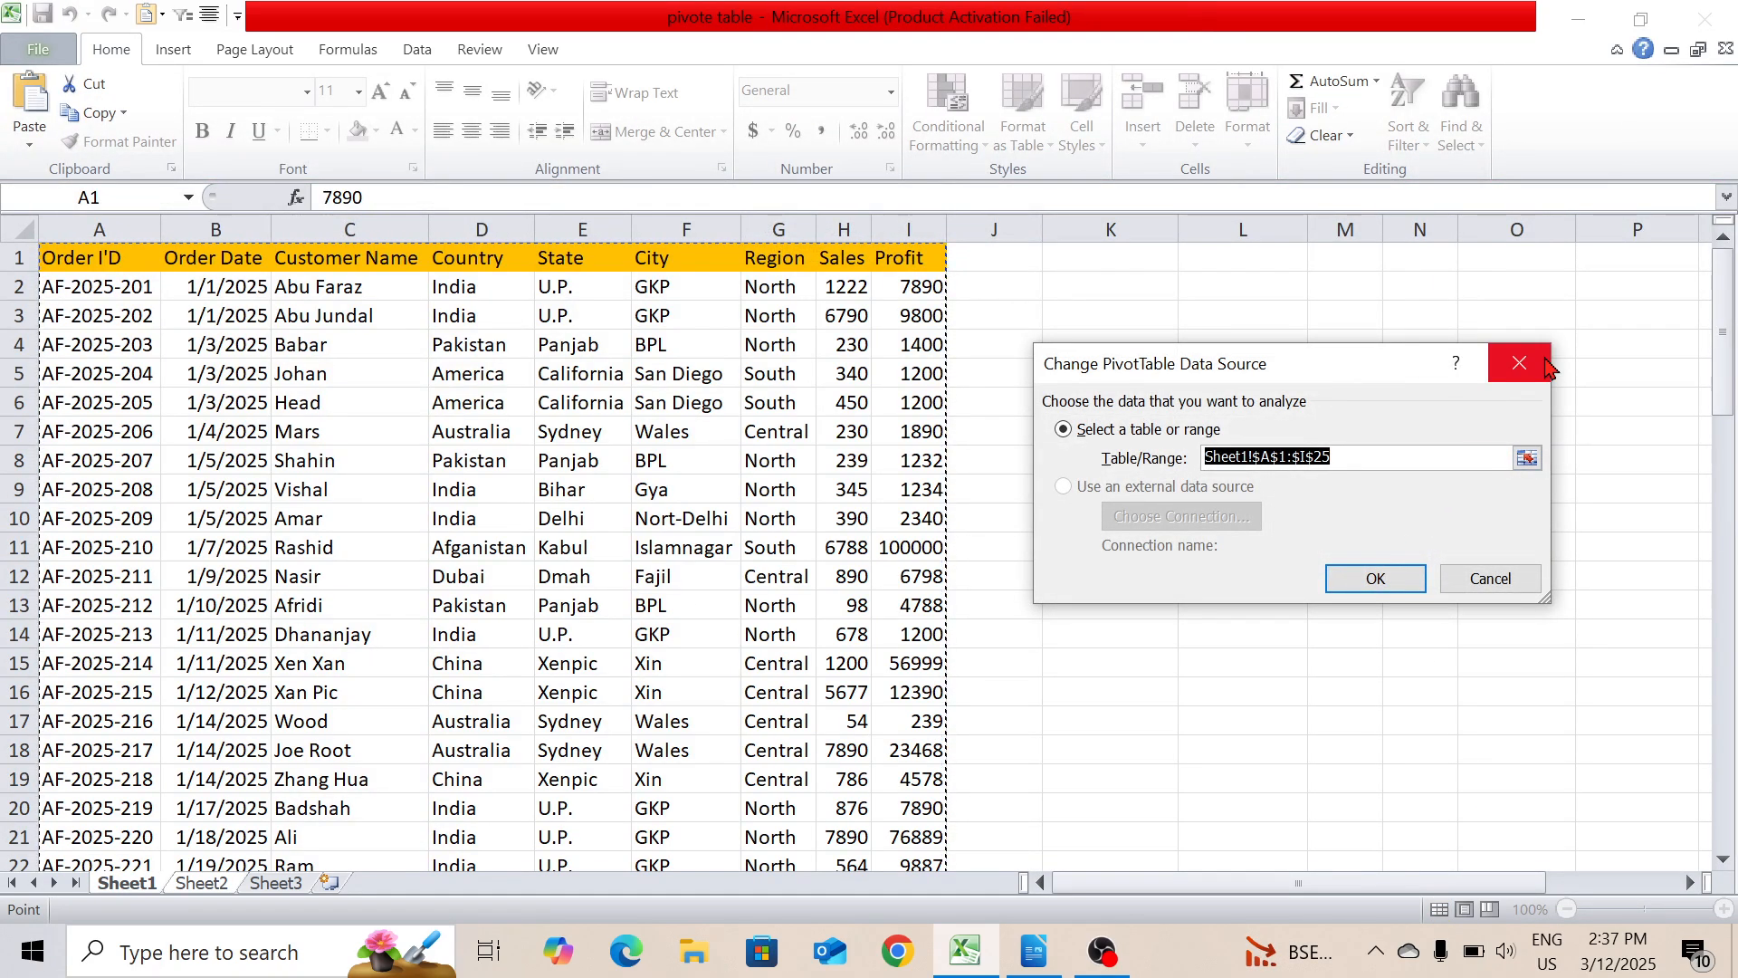
left_click(1520, 363)
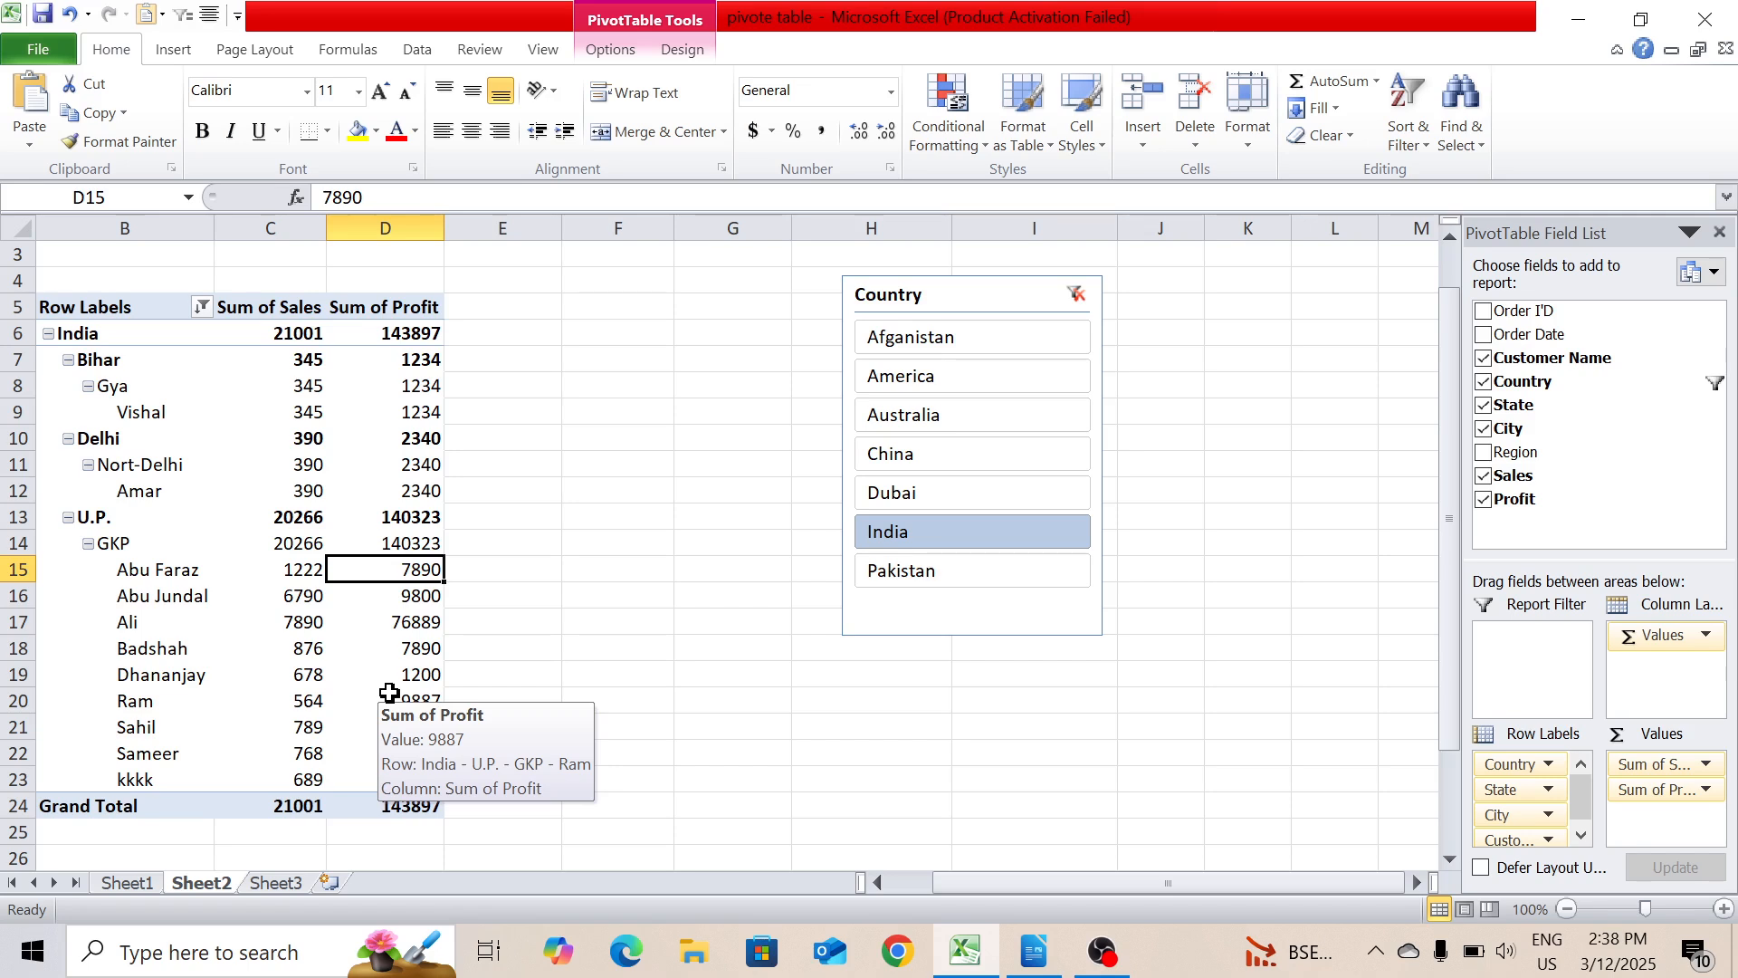
left_click(612, 51)
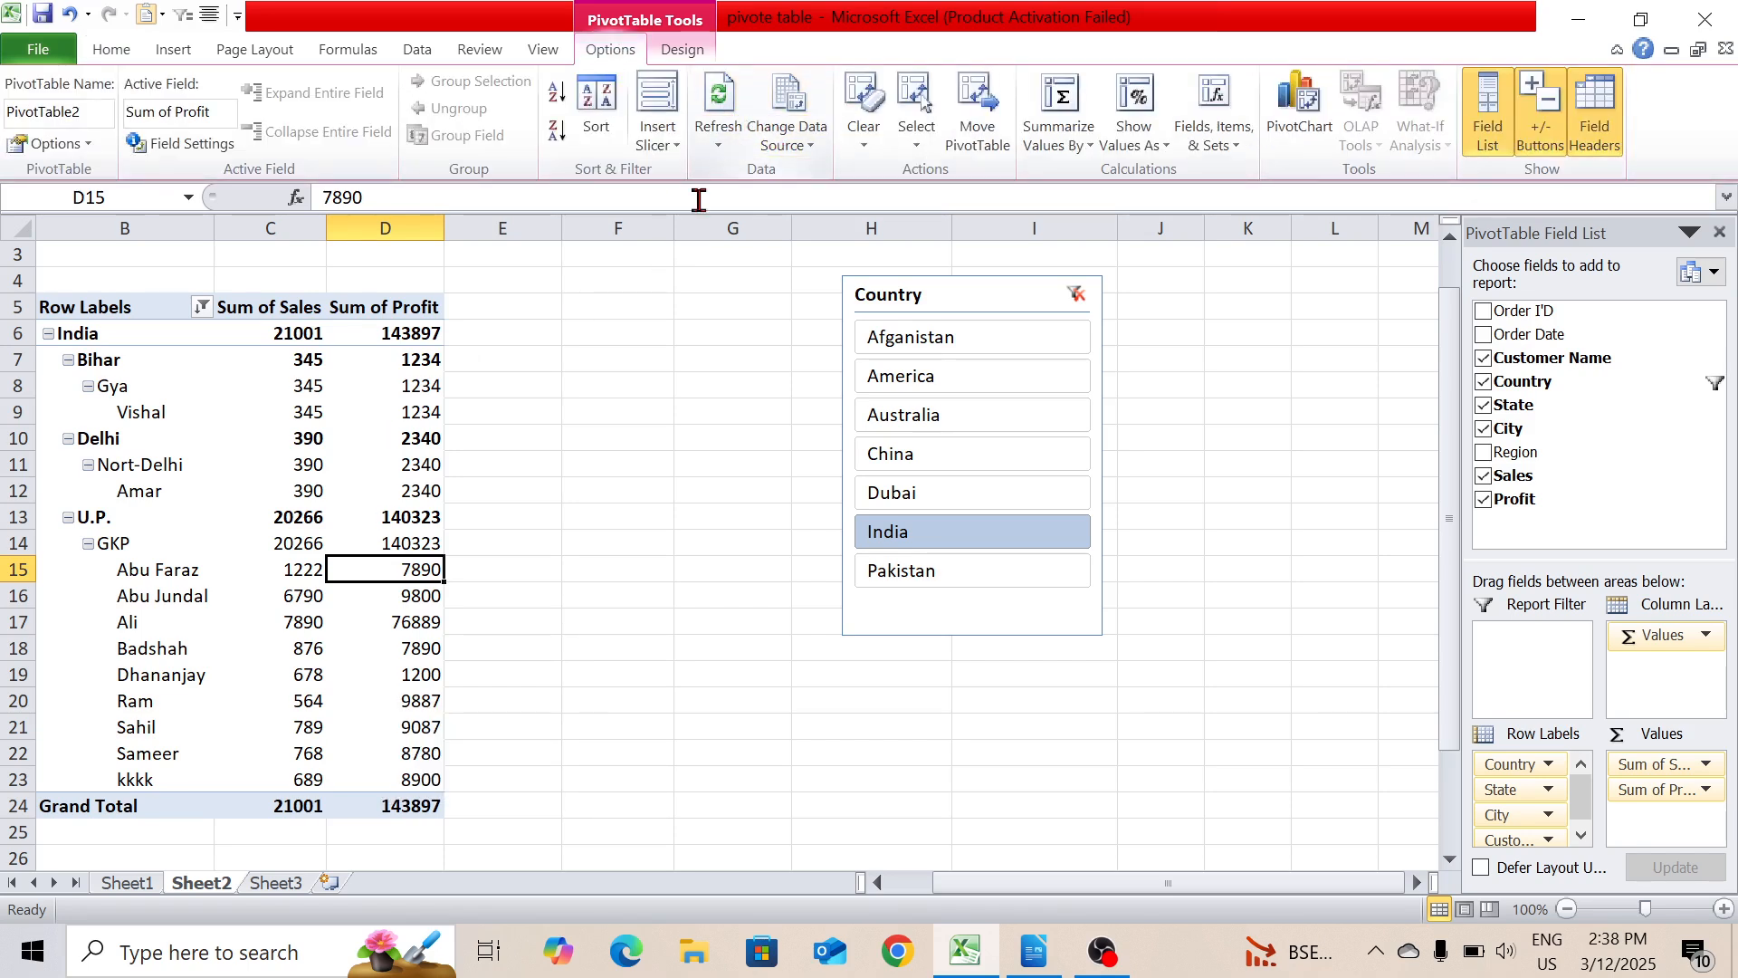